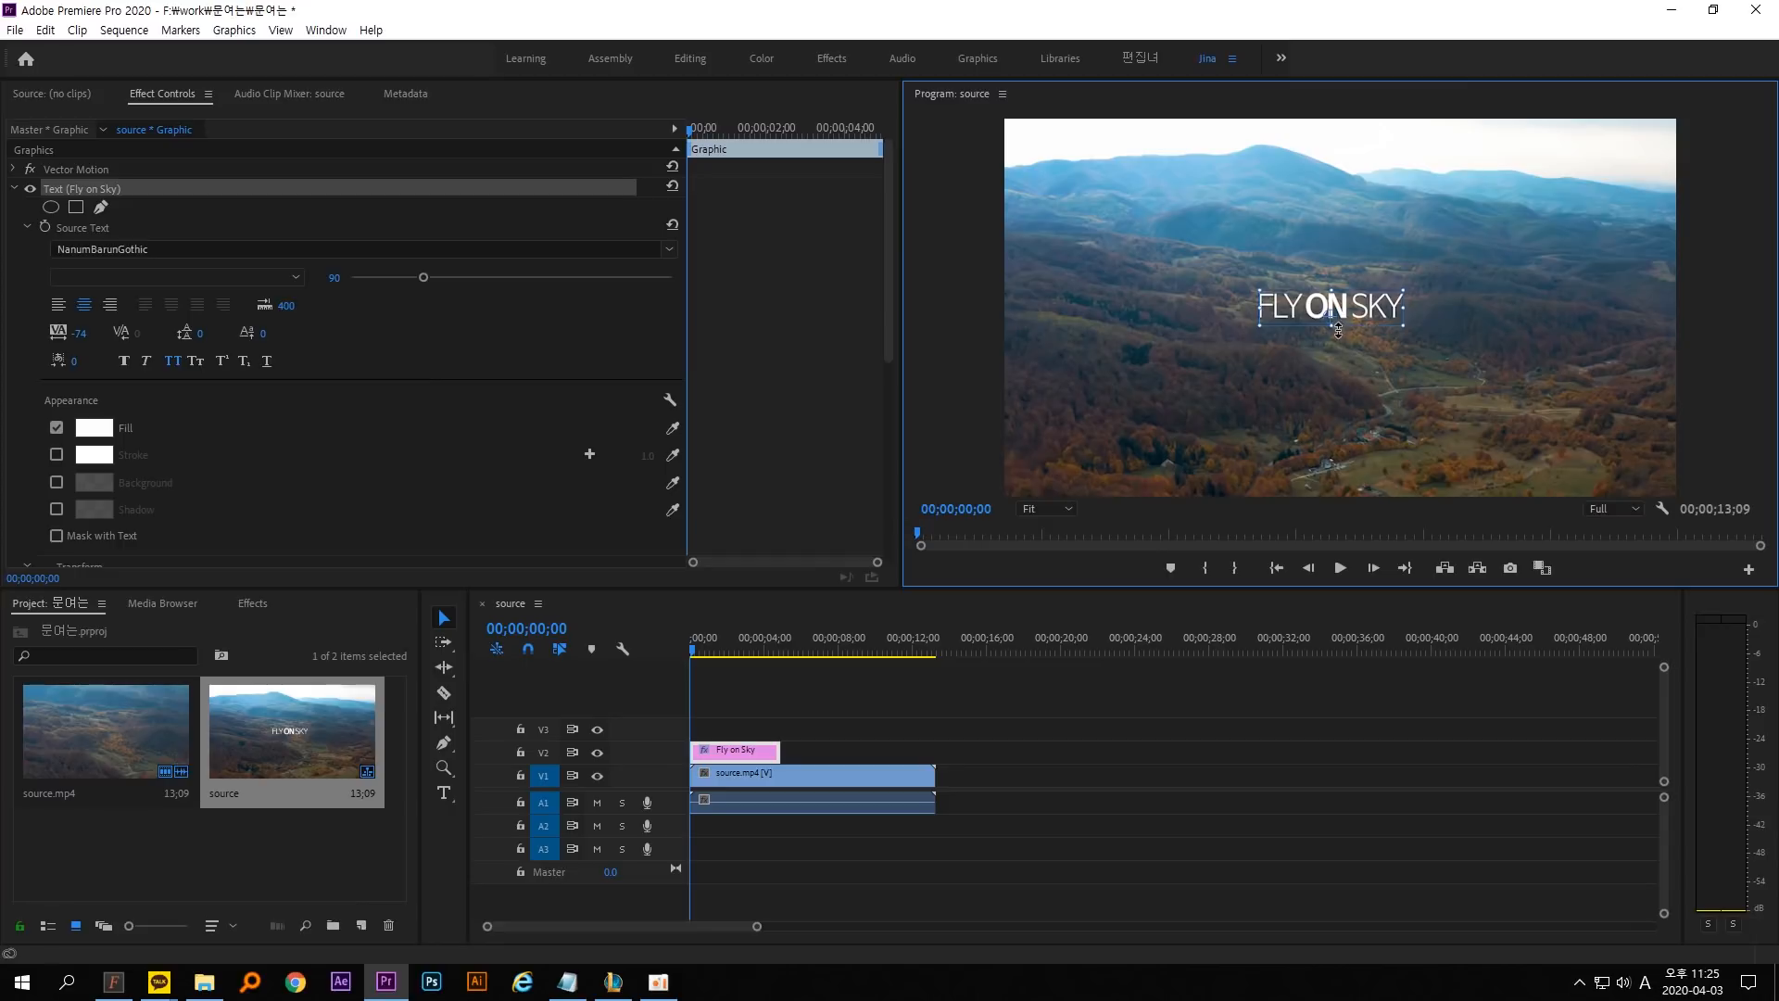
{"action": "left_click_drag", "start_coordinate": [1348, 329], "coordinate": [1418, 349]}
{"action": "mouse_move", "coordinate": [1509, 237]}
{"action": "left_mouse_down"}
{"action": "mouse_move", "coordinate": [1493, 251]}
{"action": "mouse_move", "coordinate": [1513, 243]}
{"action": "left_mouse_up"}
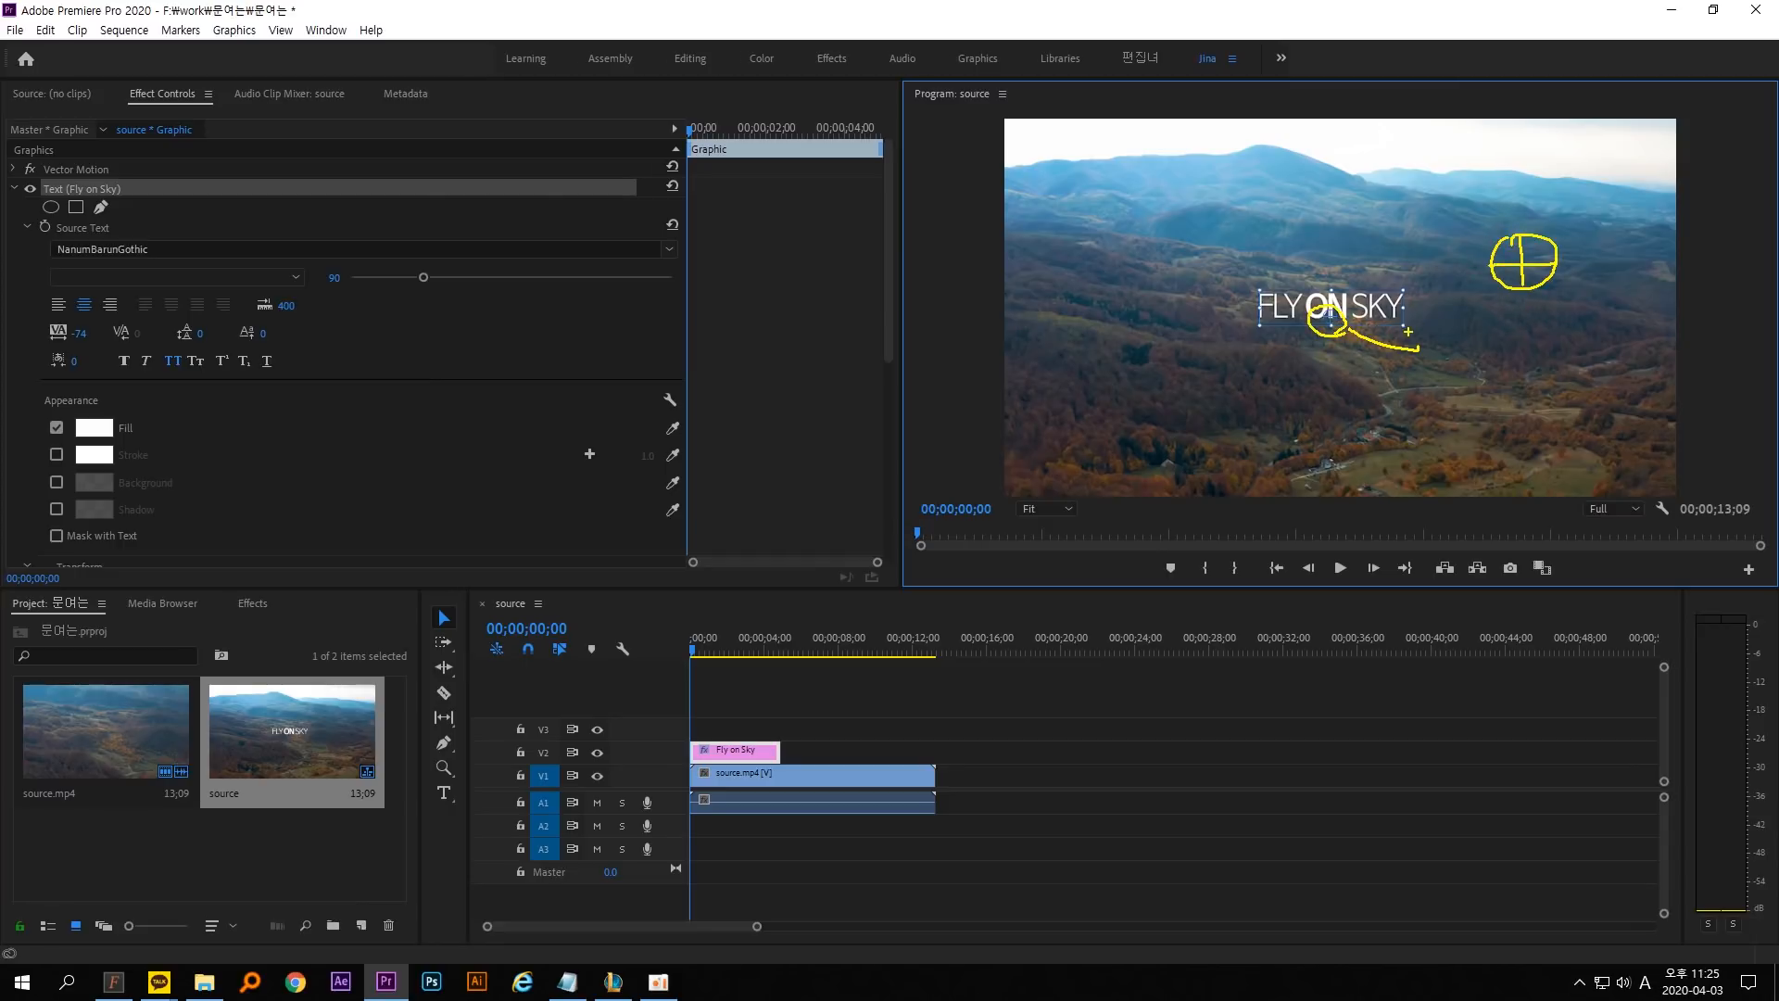
{"action": "left_click_drag", "start_coordinate": [1549, 215], "coordinate": [1492, 315]}
{"action": "left_click_drag", "start_coordinate": [1620, 340], "coordinate": [1469, 217]}
{"action": "key", "text": "Escape"}
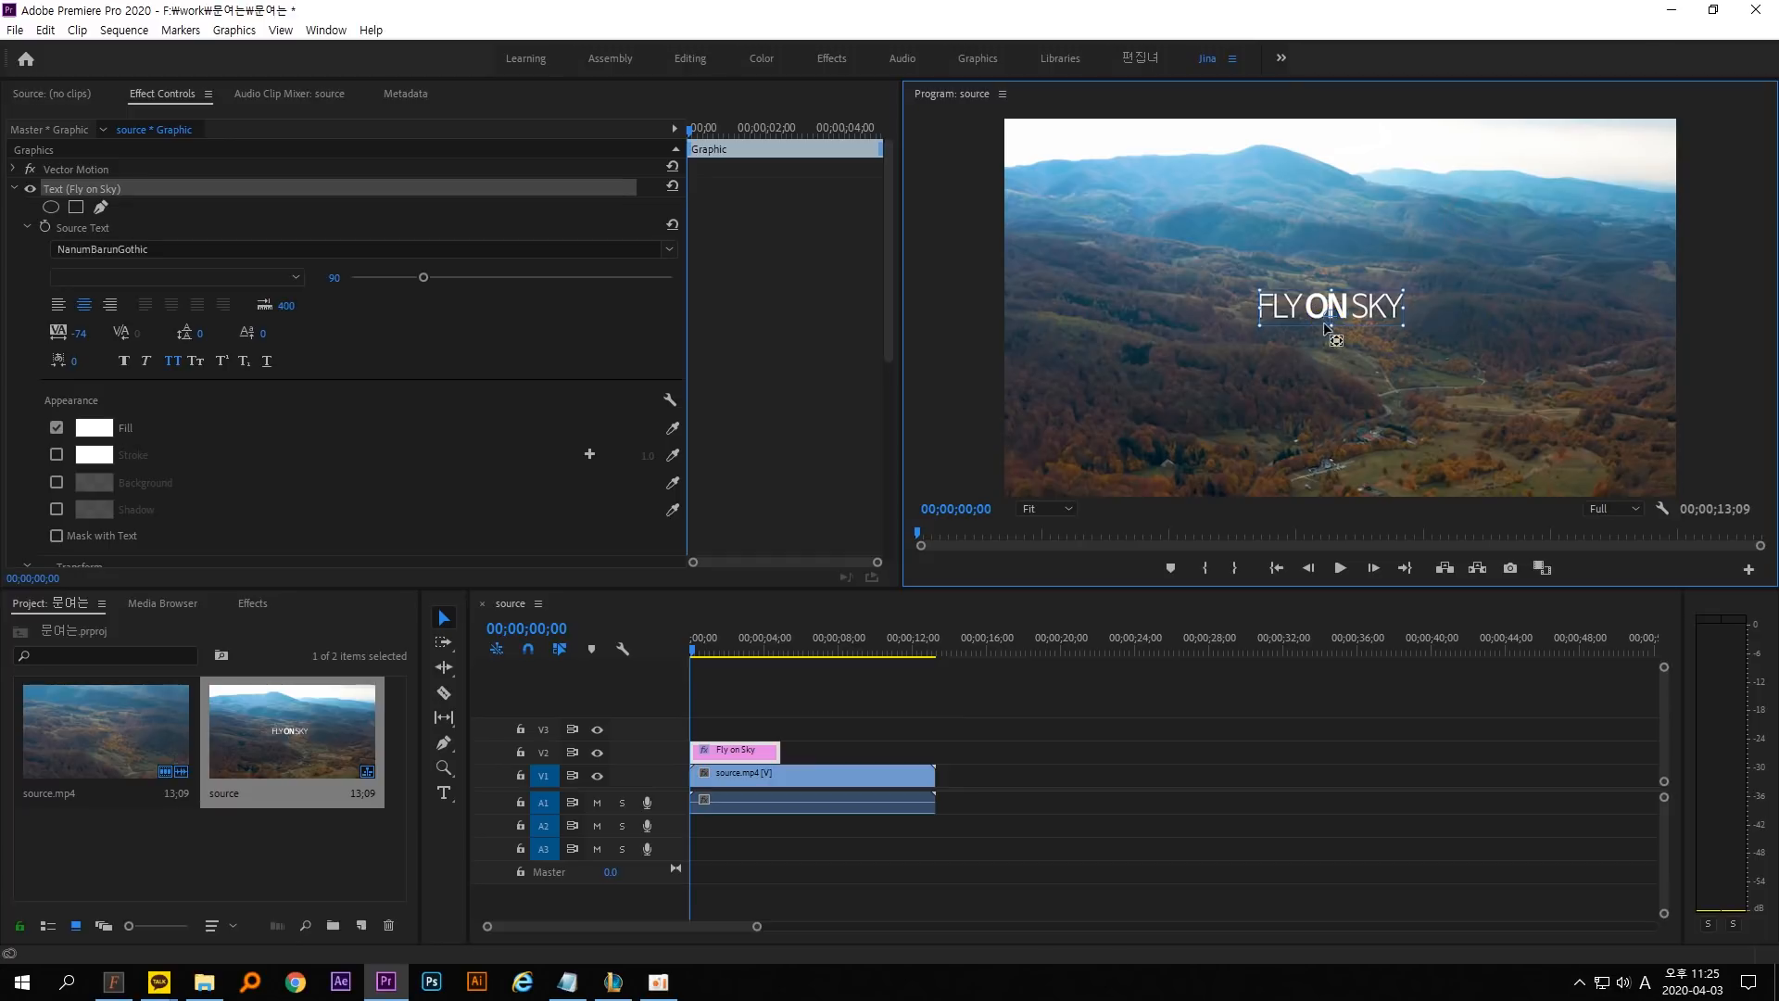
{"action": "mouse_move", "coordinate": [1302, 291]}
{"action": "left_mouse_down"}
{"action": "mouse_move", "coordinate": [1356, 329]}
{"action": "mouse_move", "coordinate": [1343, 301]}
{"action": "left_mouse_up"}
{"action": "key", "text": "Escape"}
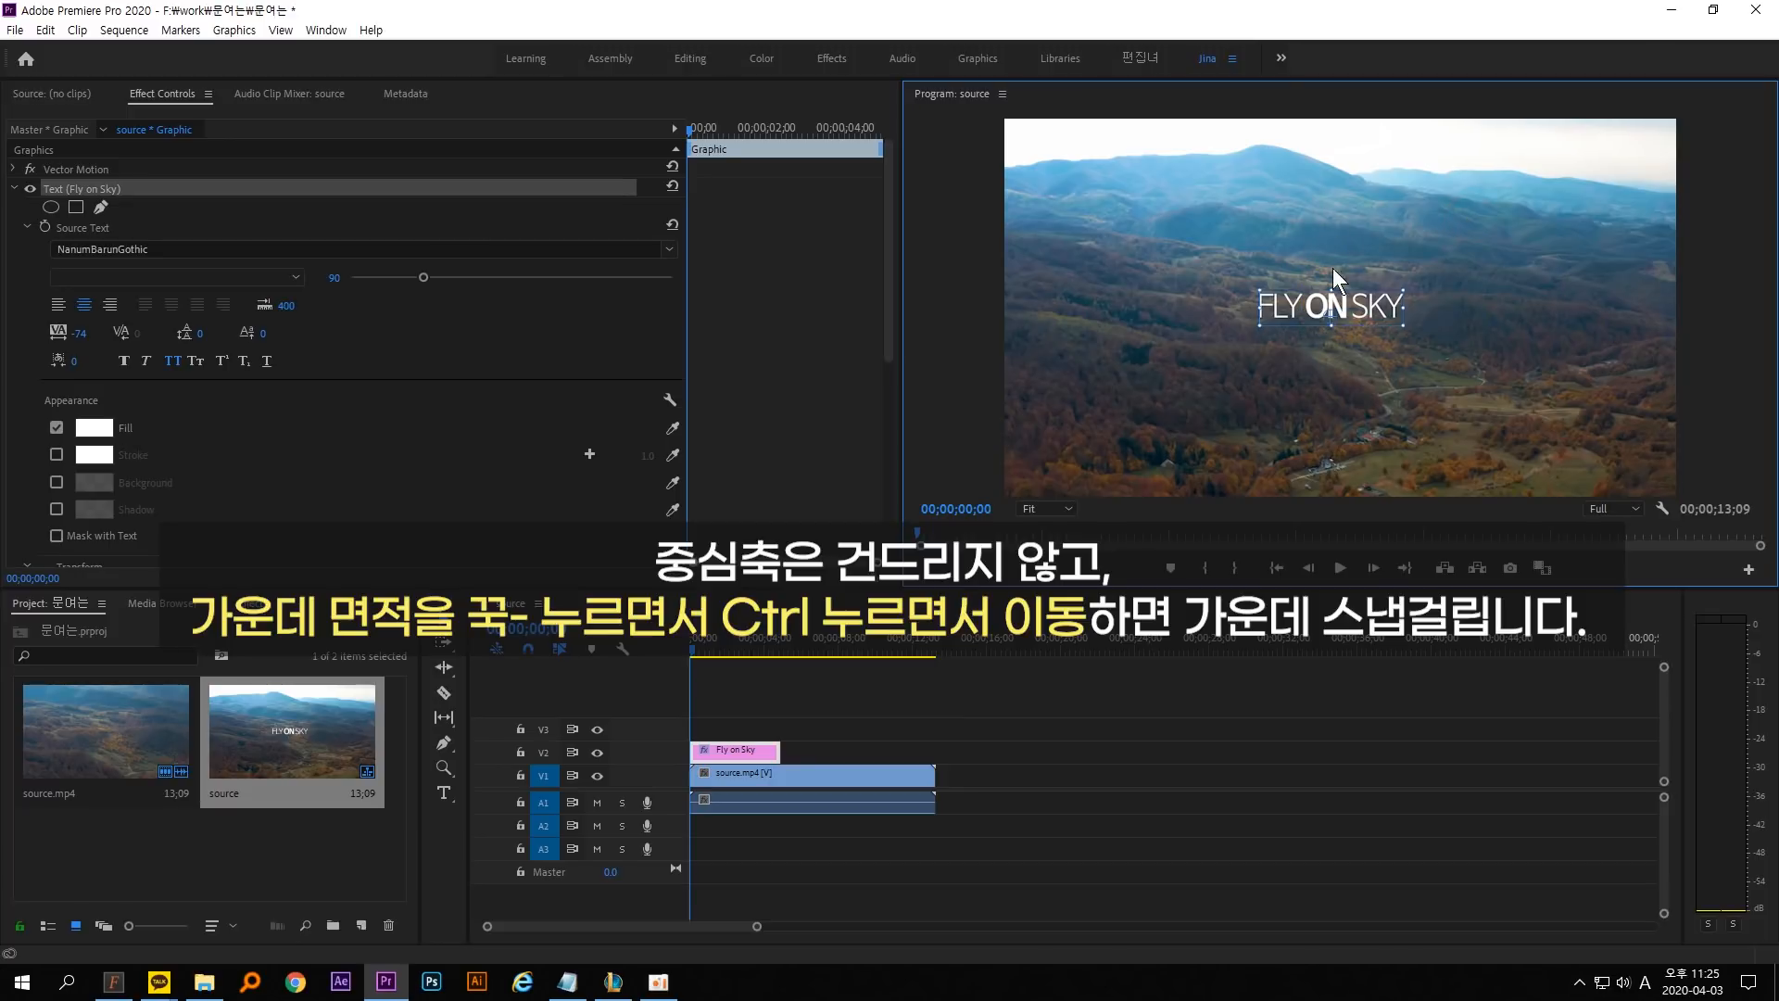
Move the Fly on Sky title so it snaps to the centre of the frame.
{"action": "mouse_move", "coordinate": [1341, 313]}
{"action": "left_mouse_down"}
{"action": "mouse_move", "coordinate": [1356, 337]}
{"action": "mouse_move", "coordinate": [1339, 279]}
{"action": "left_mouse_up"}
{"action": "key", "text": "ctrl+2"}
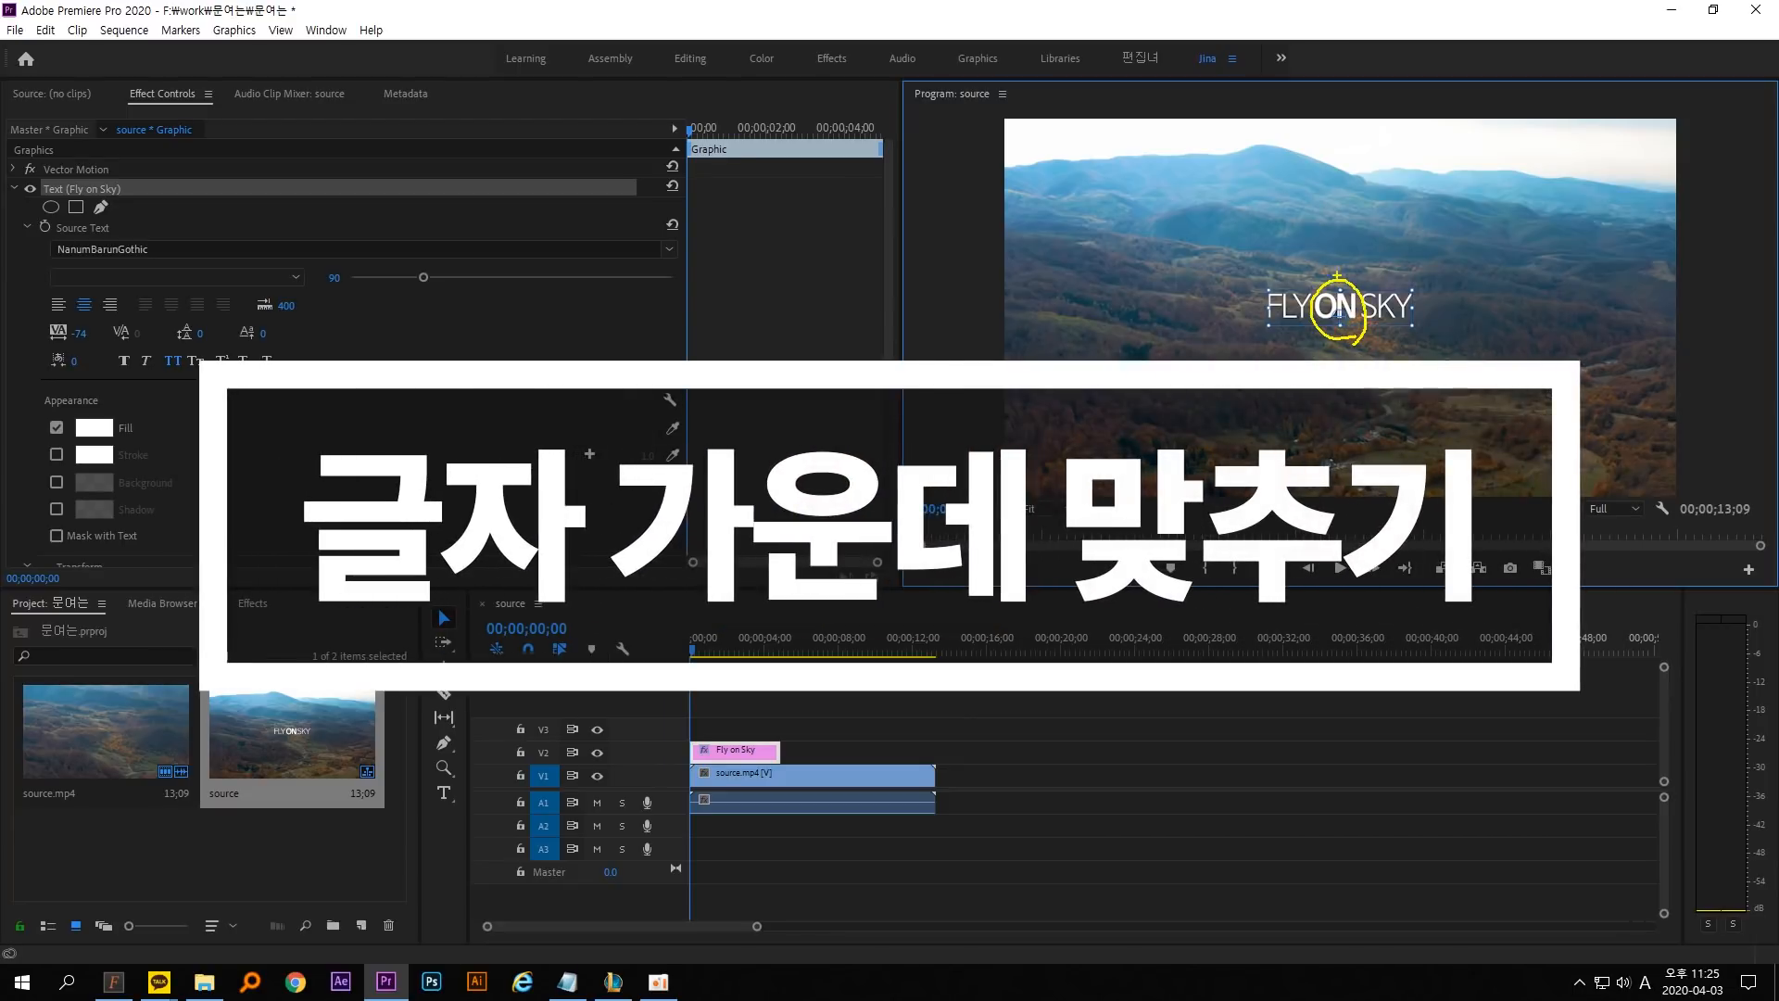
{"action": "key", "text": "e"}
{"action": "mouse_move", "coordinate": [1400, 332]}
{"action": "left_mouse_down"}
{"action": "mouse_move", "coordinate": [1360, 317]}
{"action": "mouse_move", "coordinate": [1377, 351]}
{"action": "mouse_move", "coordinate": [1346, 306]}
{"action": "mouse_move", "coordinate": [1357, 327]}
{"action": "left_mouse_up"}
{"action": "key", "text": "Escape"}
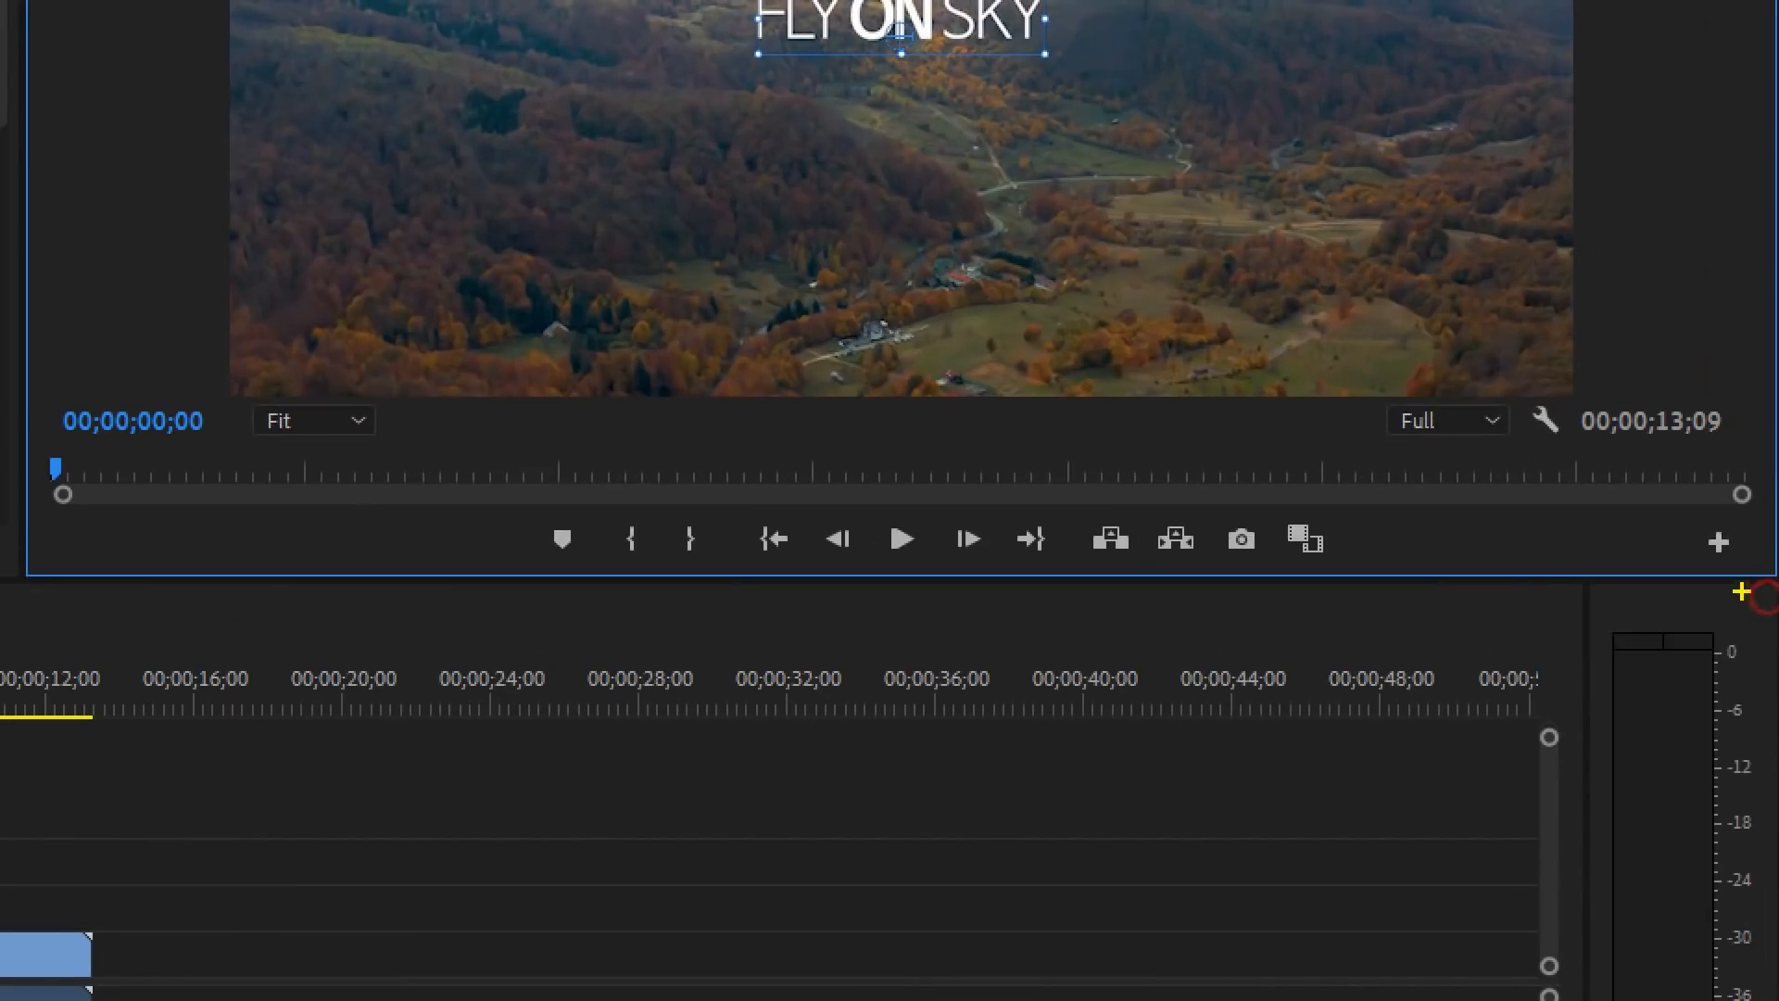
{"action": "left_click_drag", "start_coordinate": [1763, 584], "coordinate": [1767, 556]}
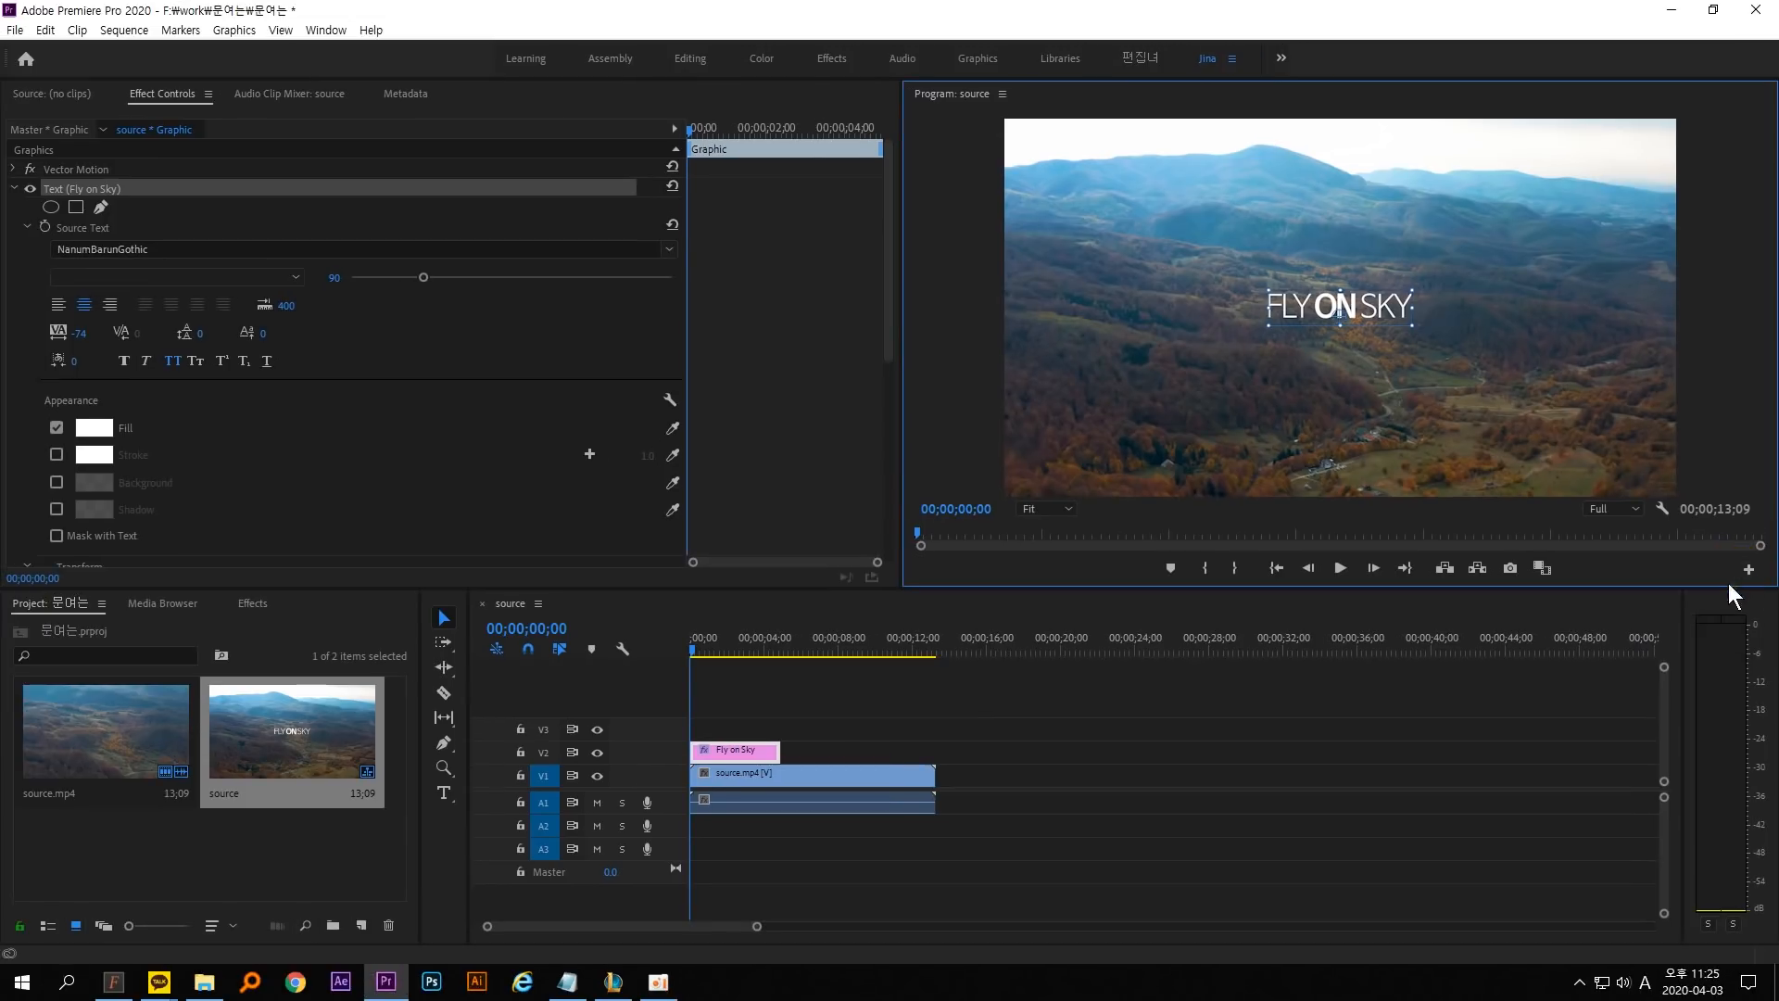
Add the Safe Margins control to the program monitor and turn on the safe margins.
{"action": "left_click", "coordinate": [1748, 571]}
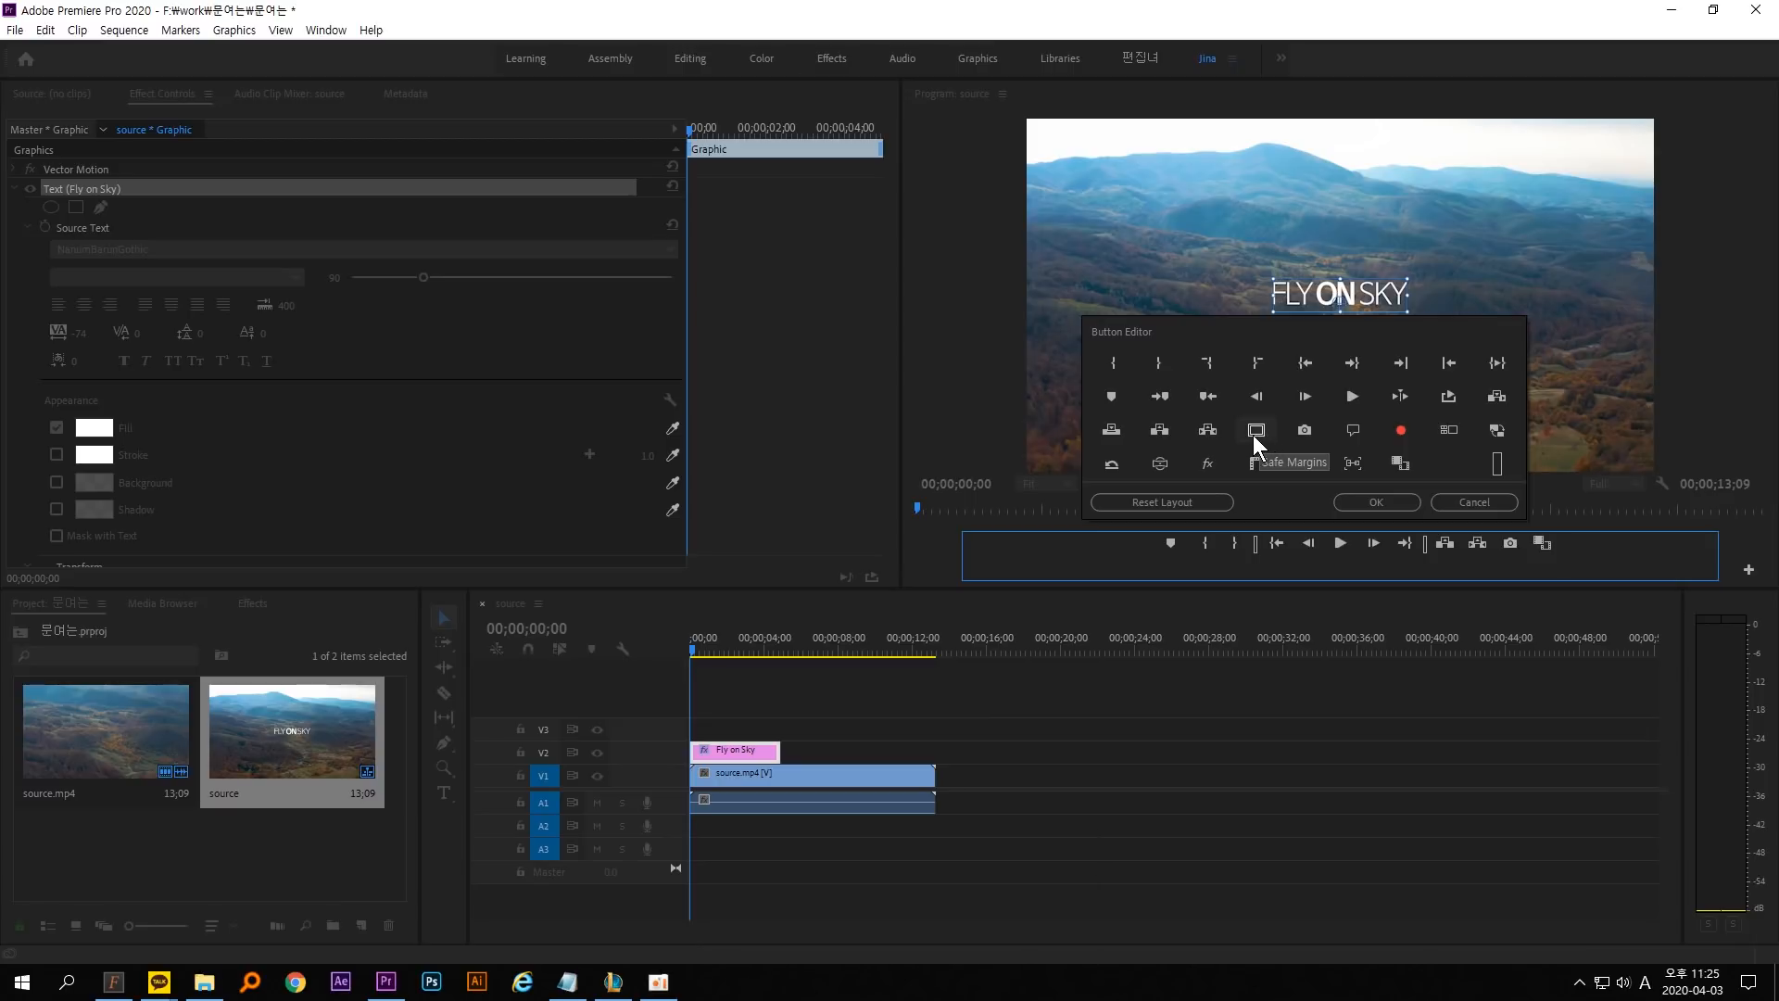
{"action": "left_click_drag", "start_coordinate": [1255, 434], "coordinate": [1567, 545]}
{"action": "left_click", "coordinate": [1387, 505]}
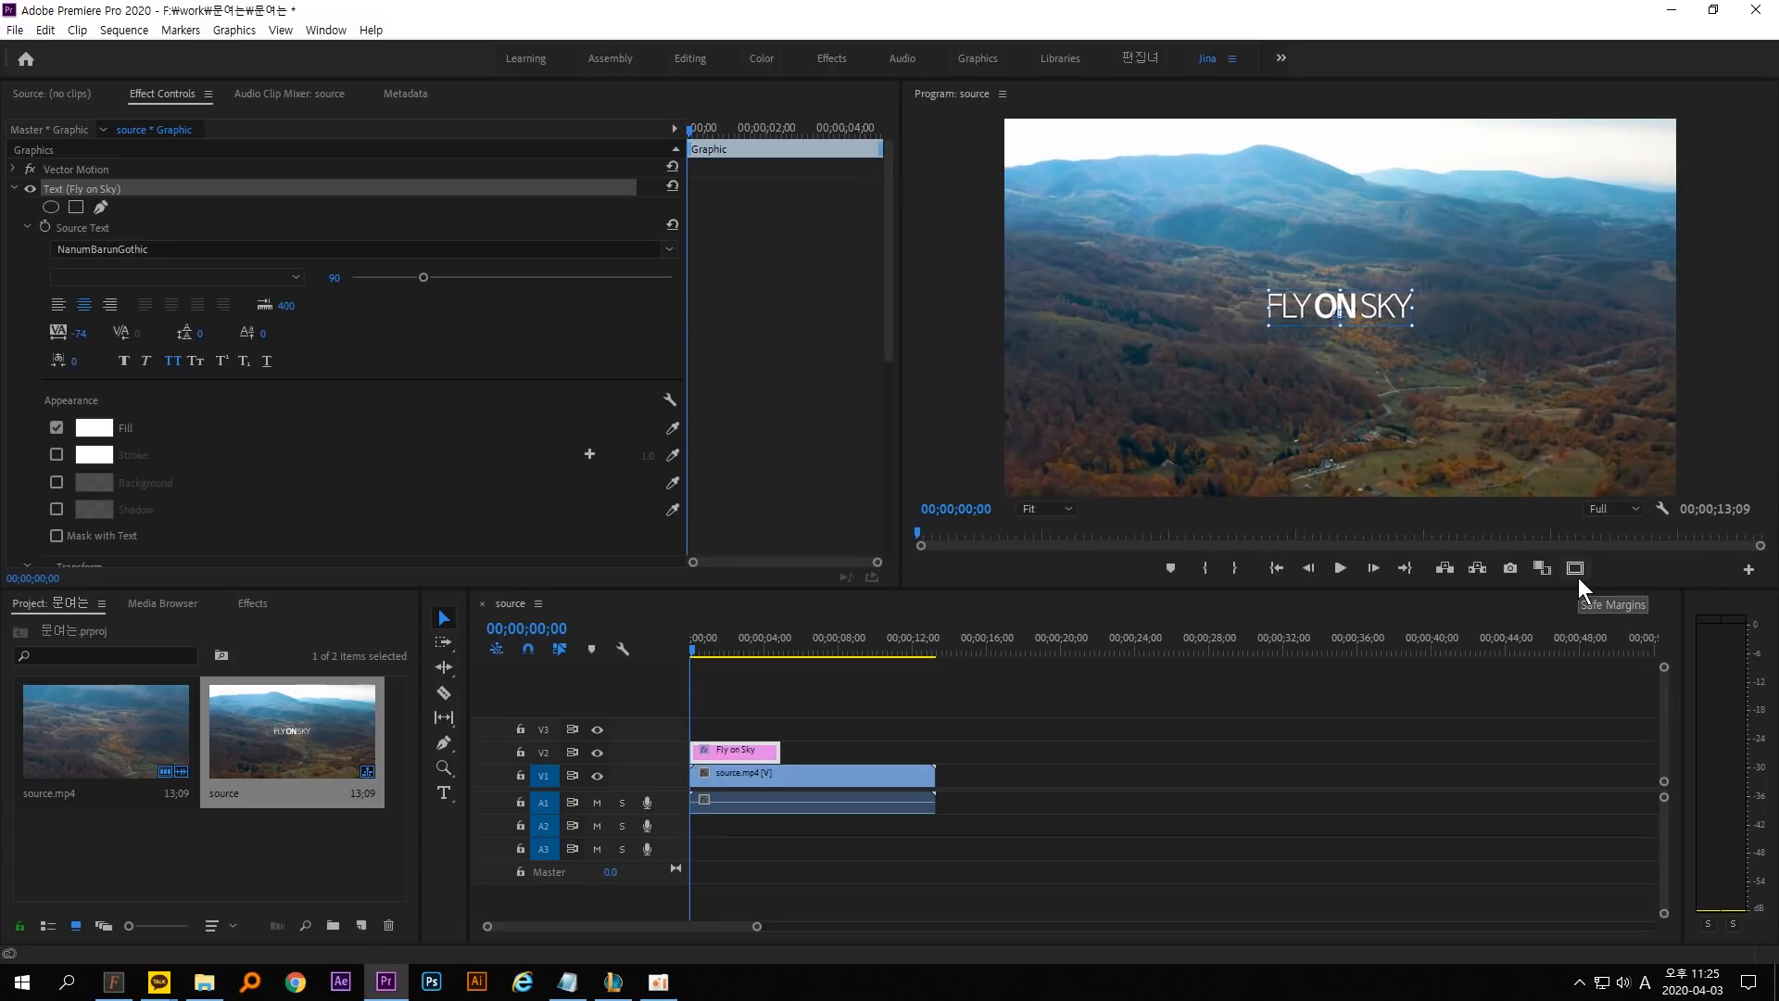
{"action": "left_click", "coordinate": [1579, 574]}
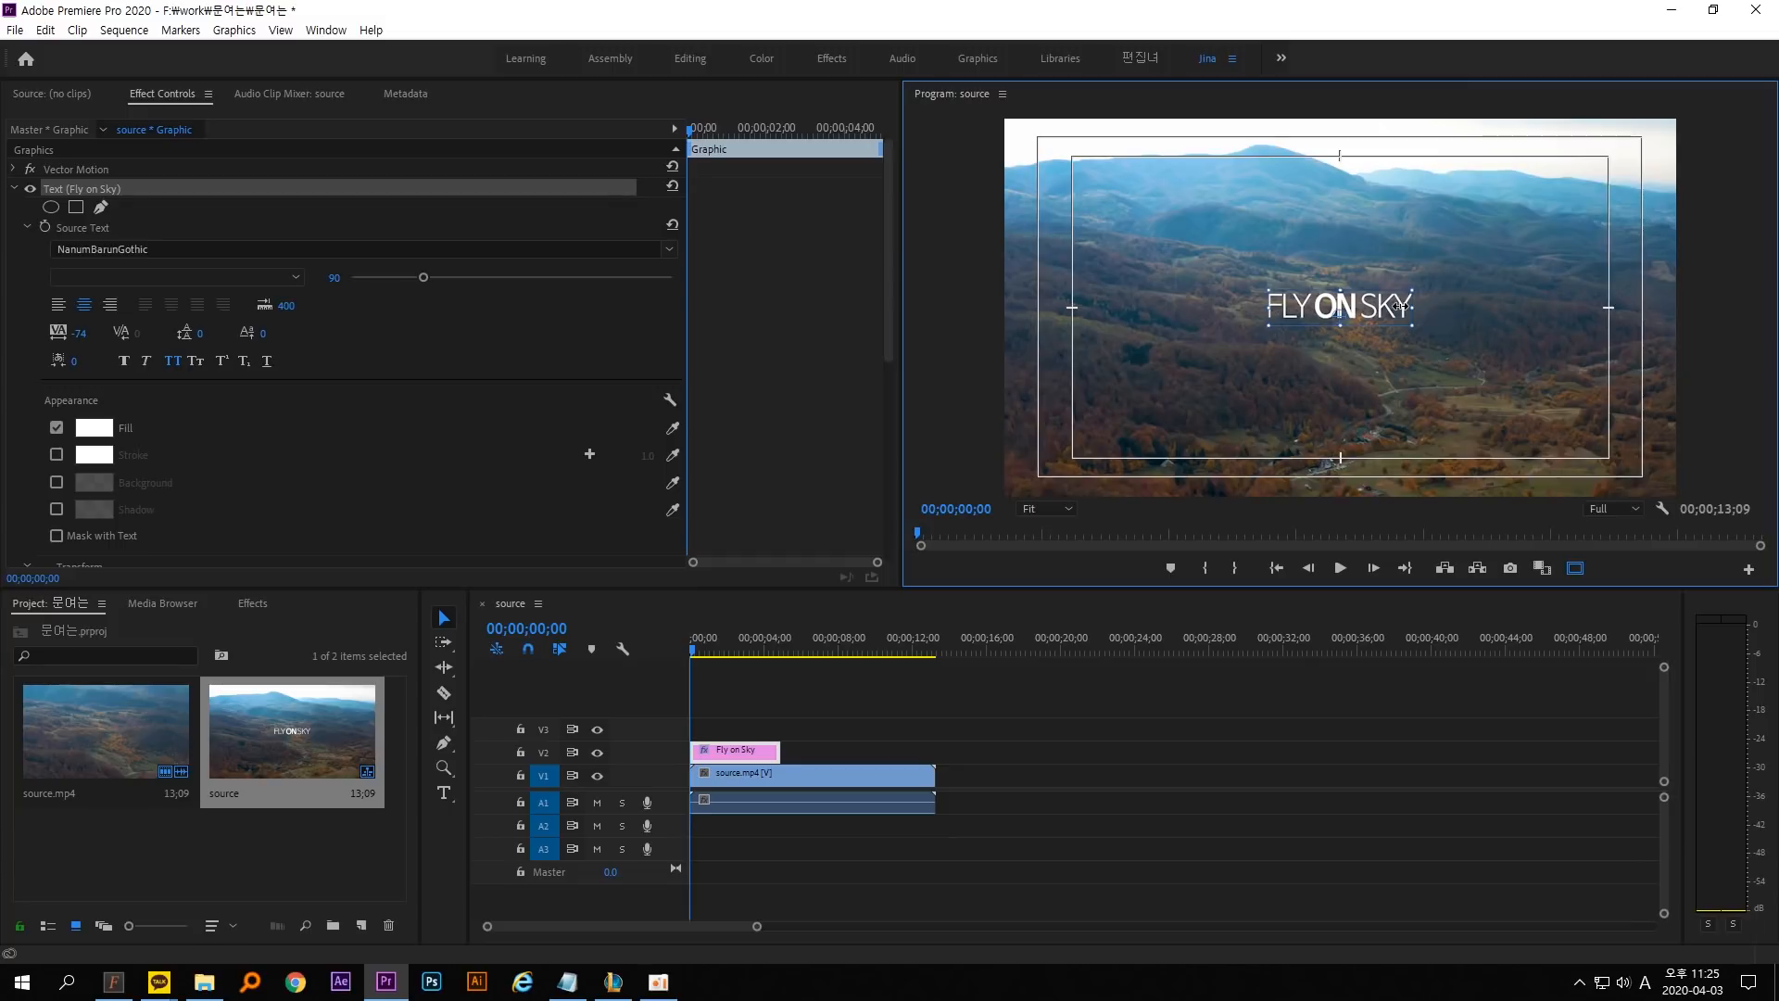
Add the Show Rulers control to the program monitor and turn on the rulers.
{"action": "left_click", "coordinate": [1749, 569]}
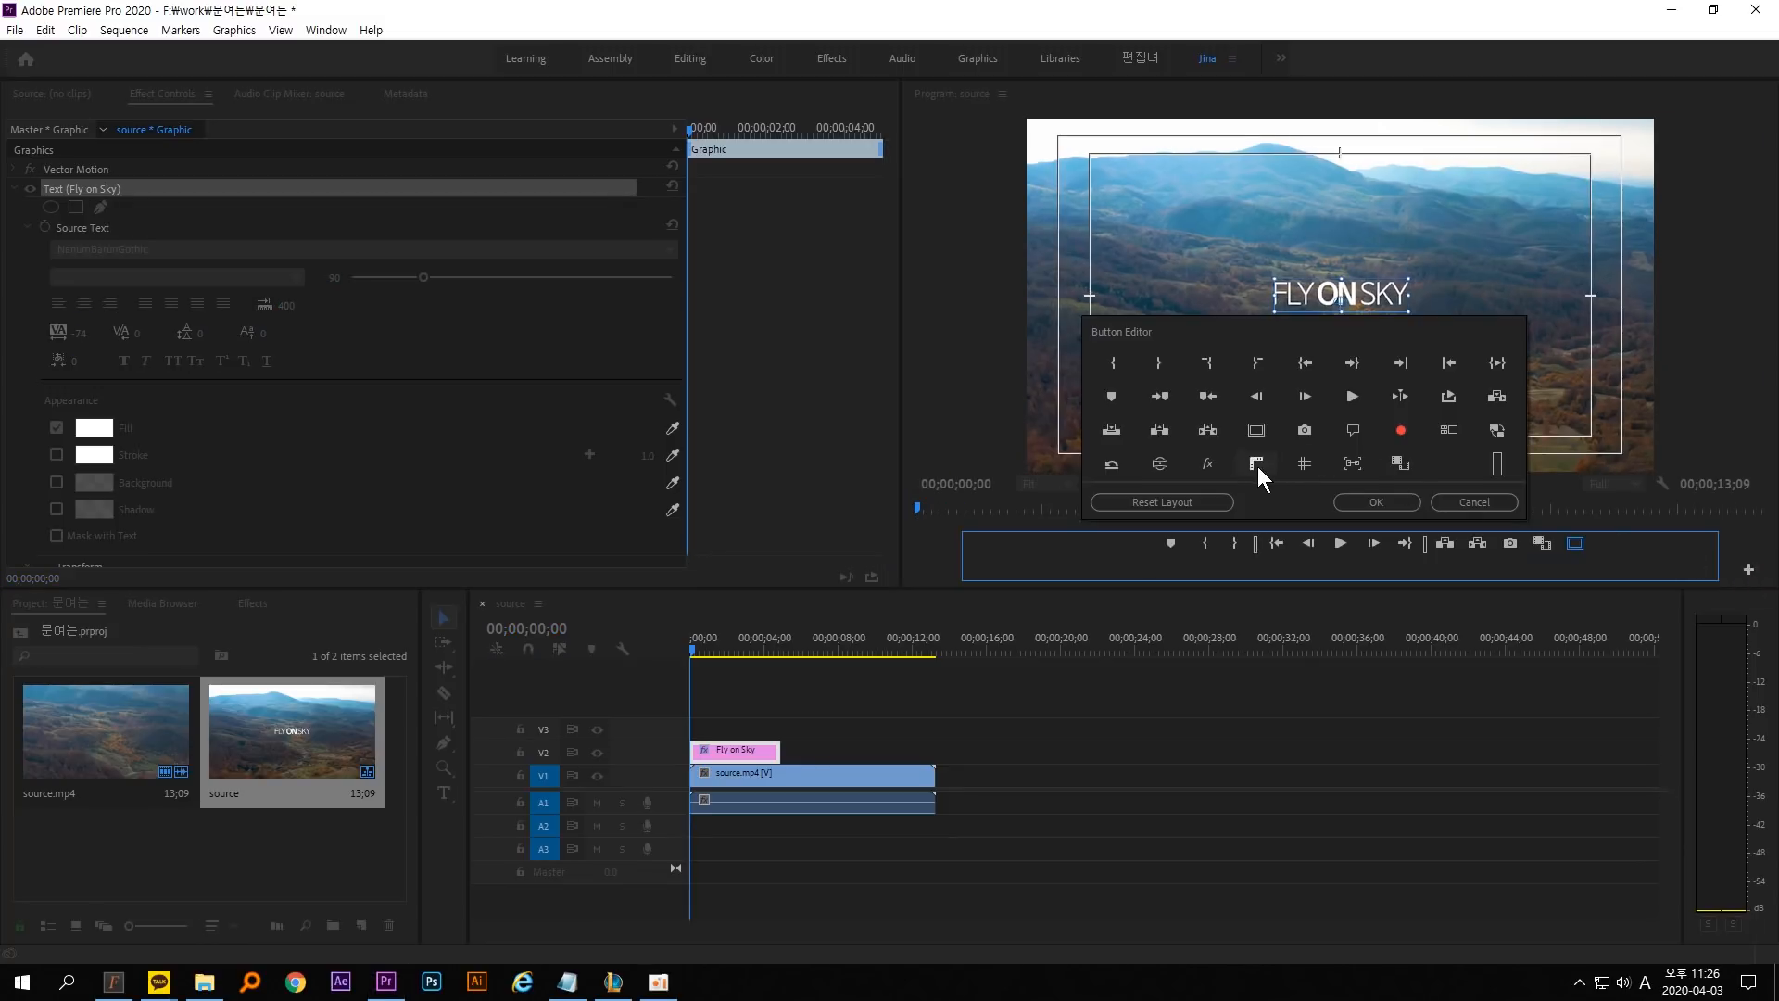
{"action": "left_click_drag", "start_coordinate": [1259, 465], "coordinate": [1604, 539]}
{"action": "left_click", "coordinate": [1388, 503]}
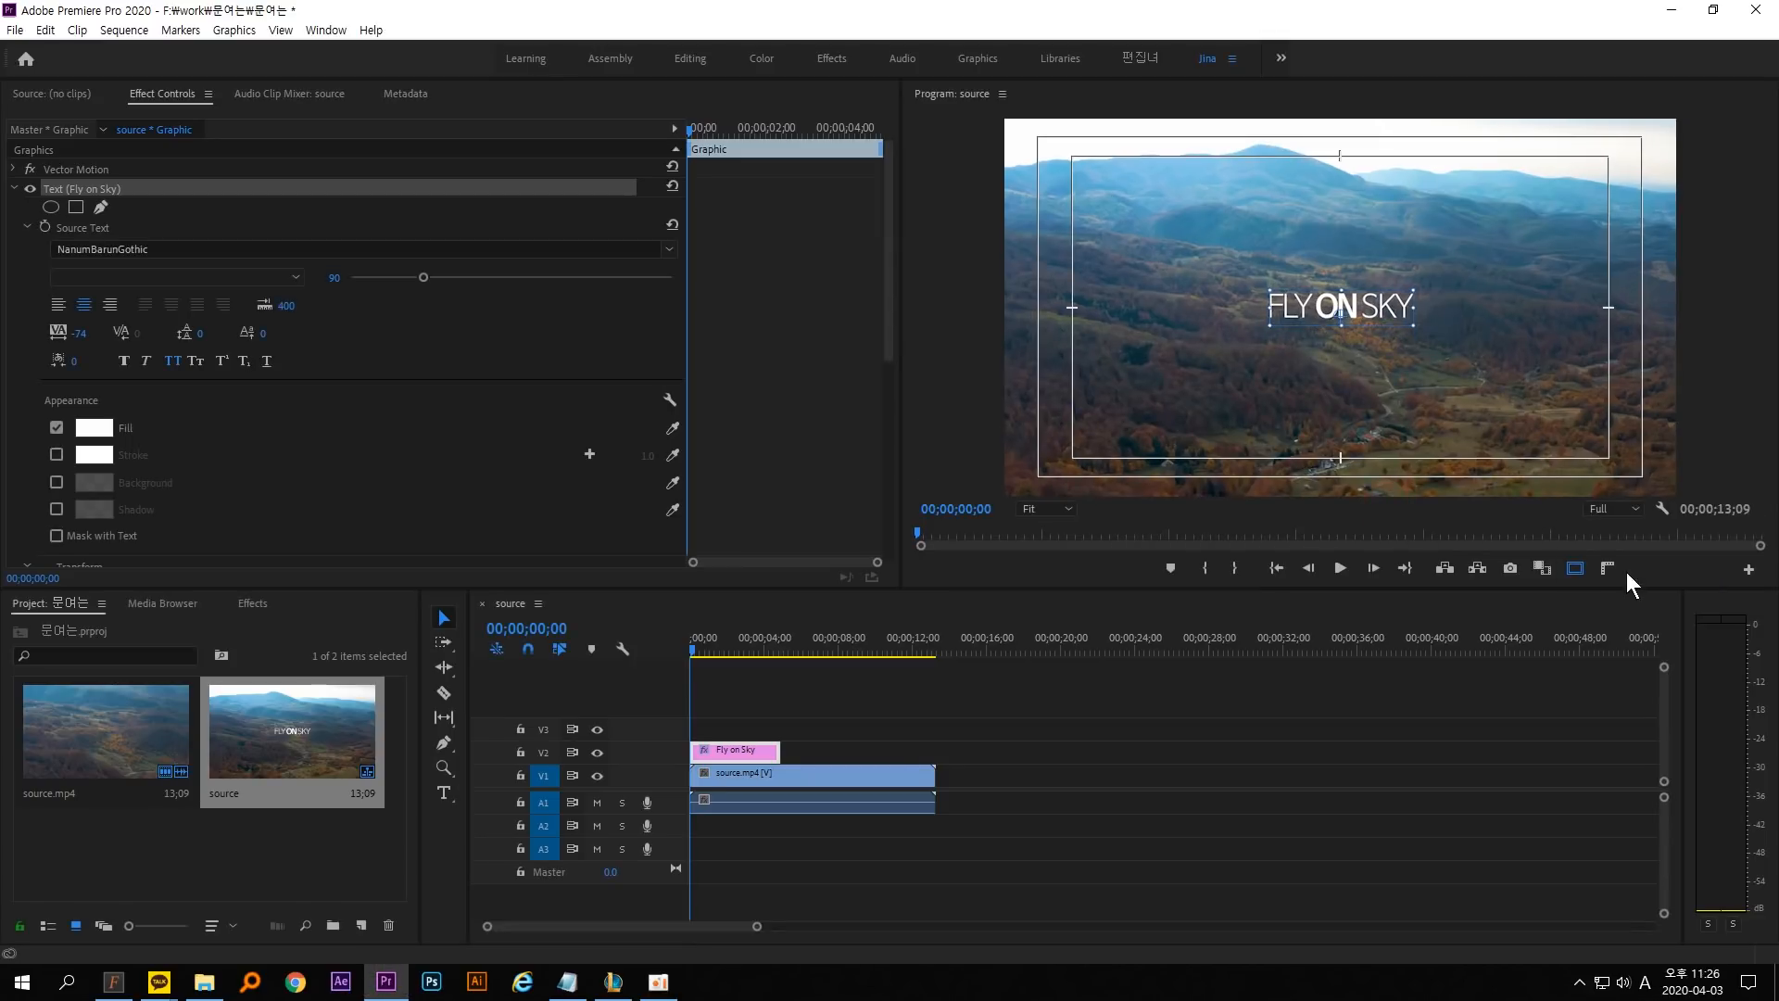
{"action": "left_click", "coordinate": [1608, 569]}
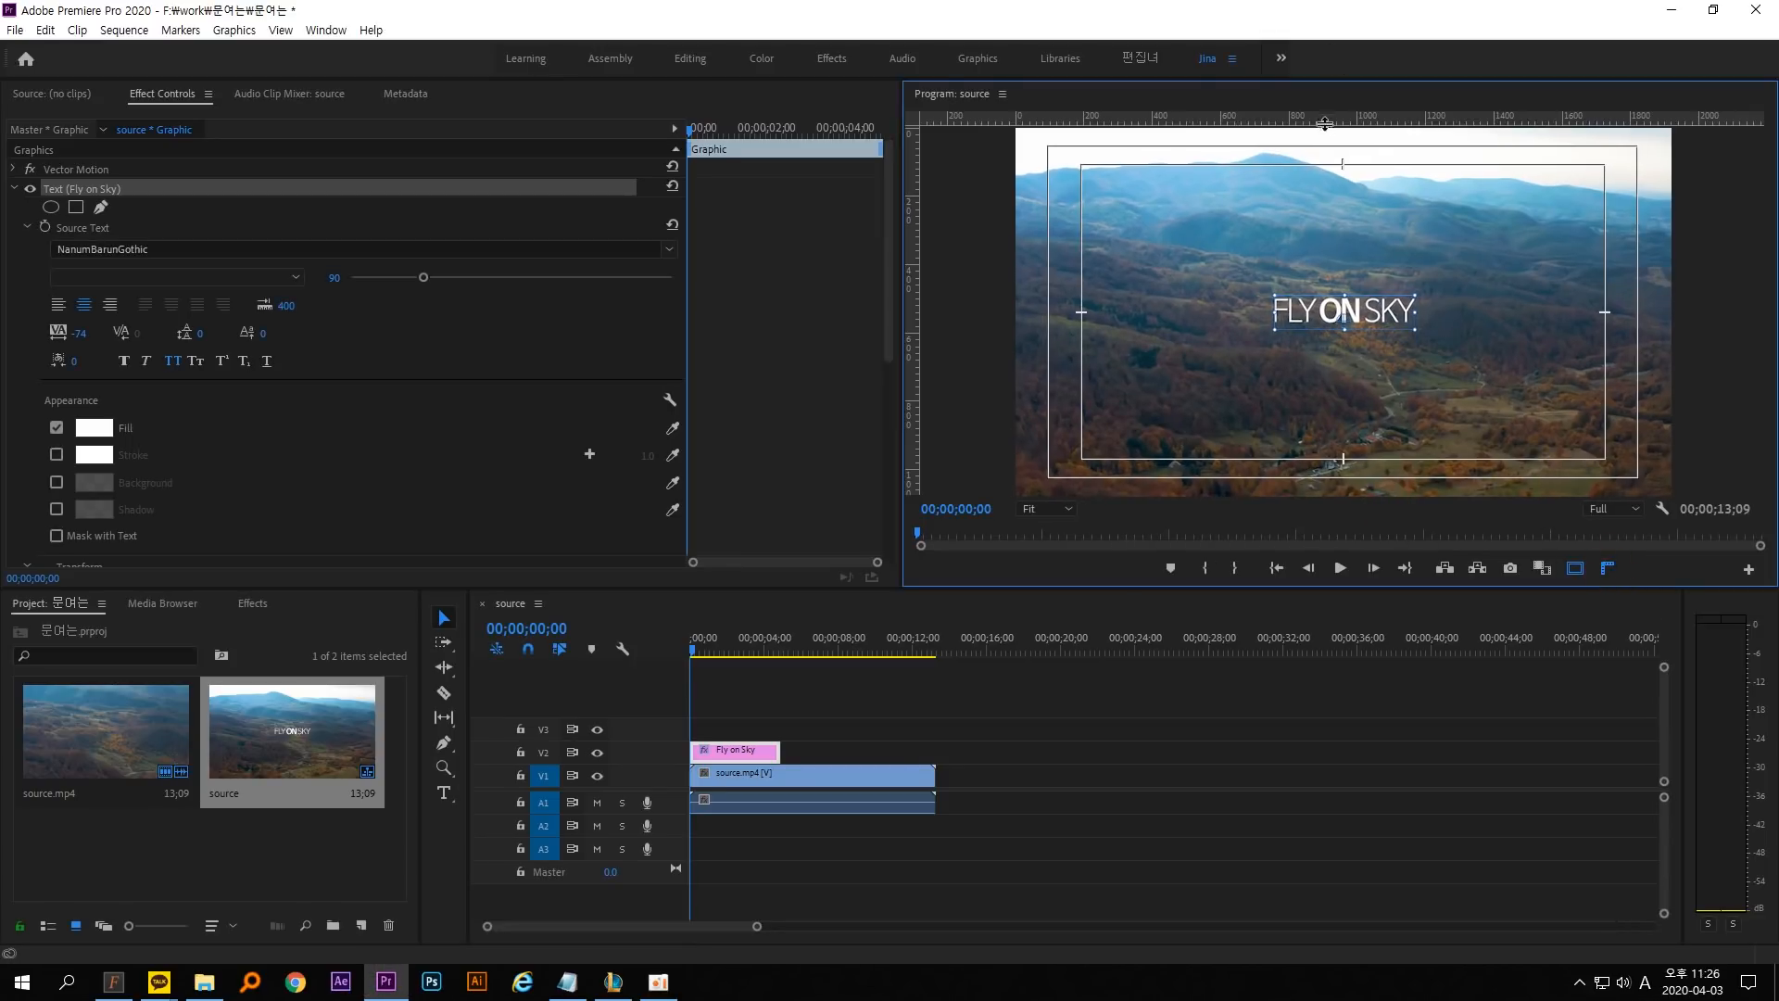
Place a horizontal and a vertical guide through the frame centre and align the title to them.
{"action": "left_click_drag", "start_coordinate": [1329, 120], "coordinate": [1612, 316]}
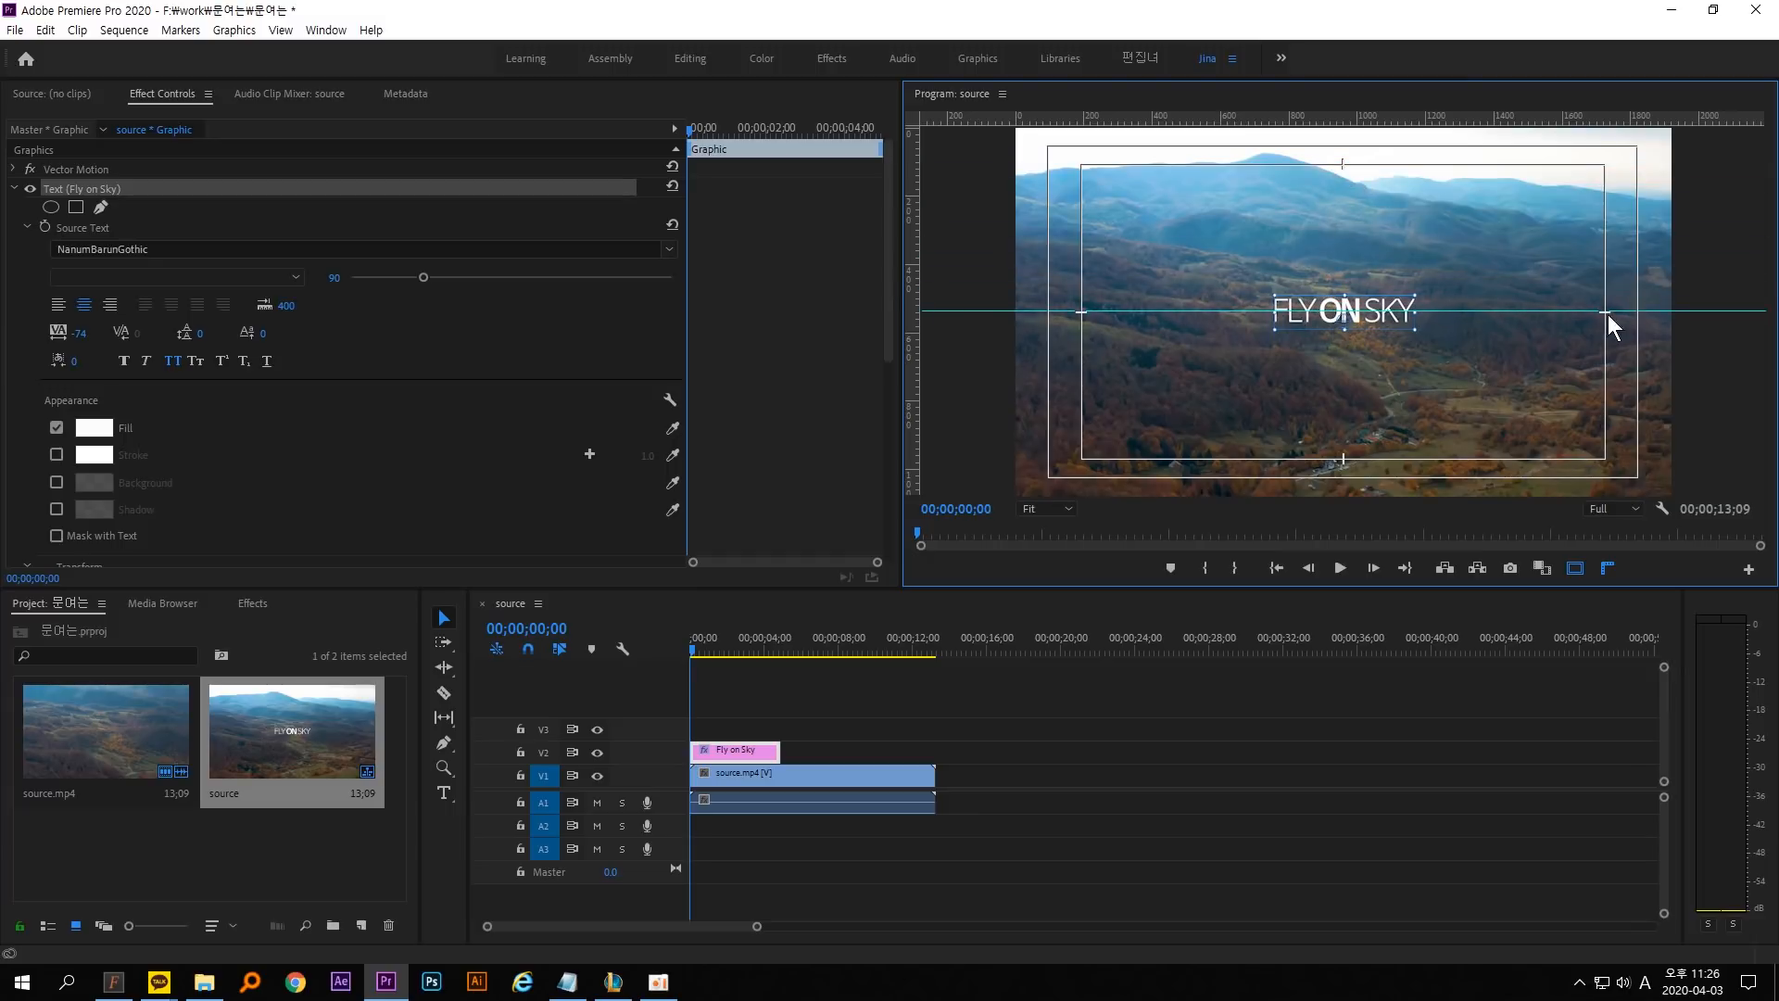
{"action": "left_click_drag", "start_coordinate": [910, 293], "coordinate": [1347, 294]}
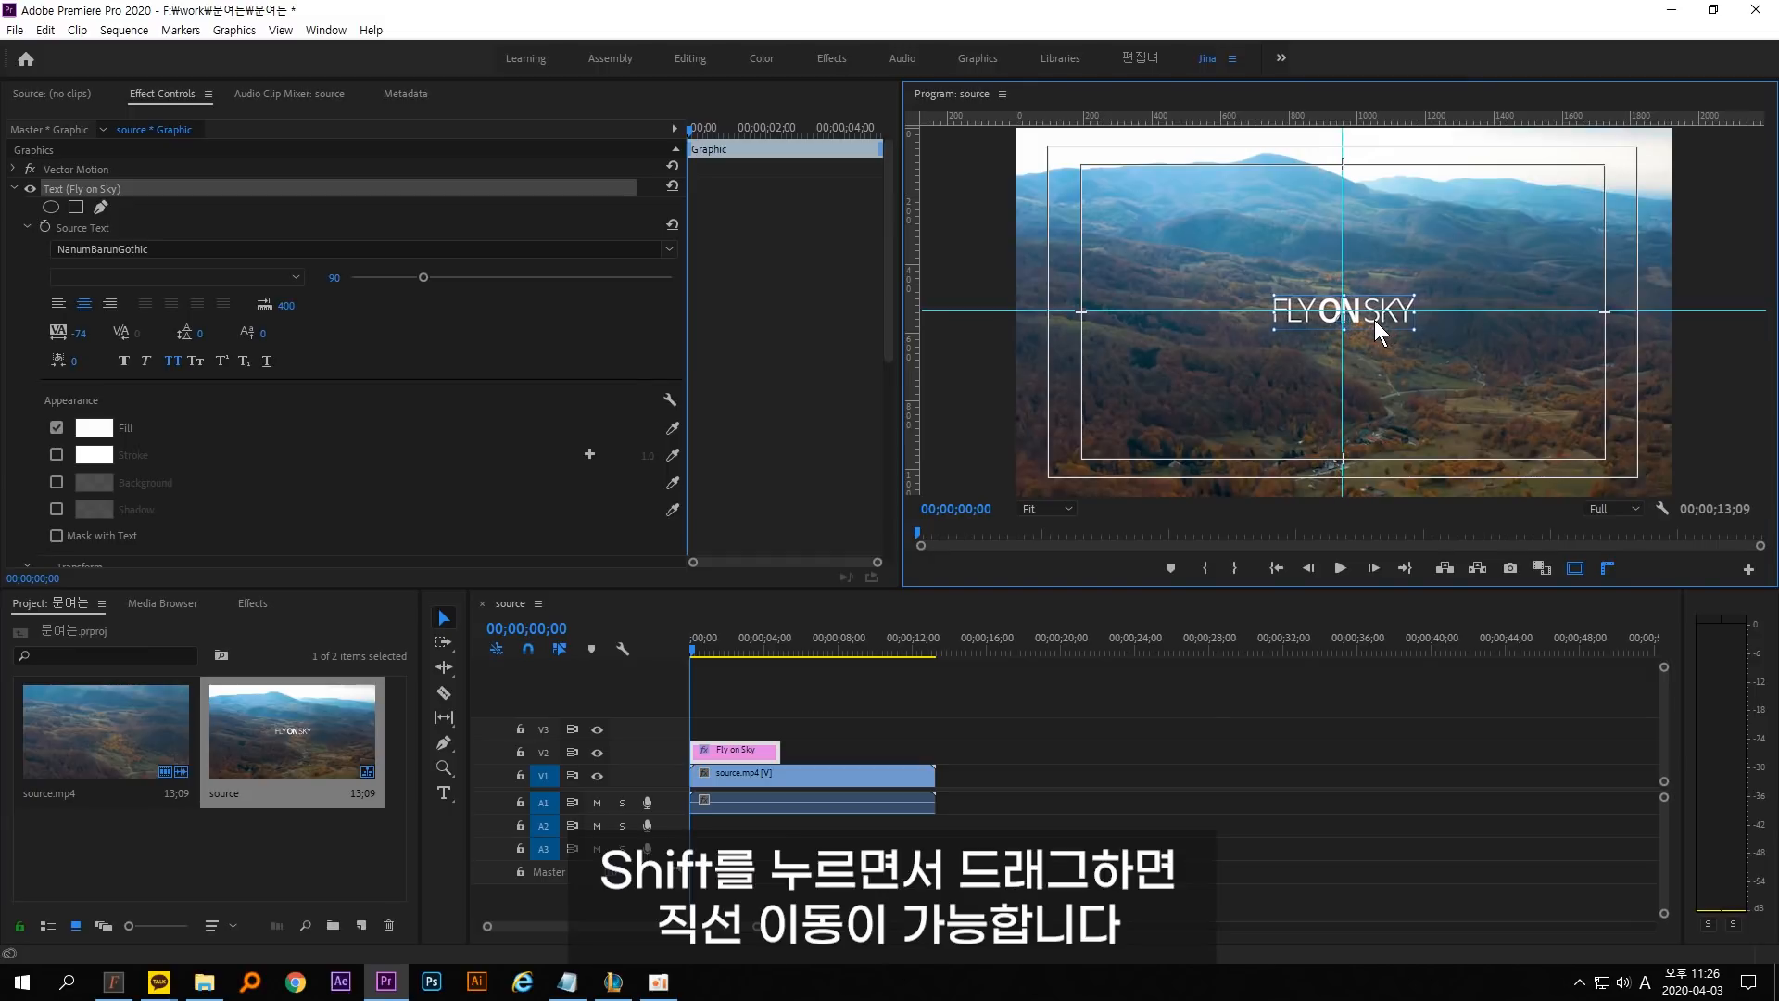
{"action": "left_click_drag", "start_coordinate": [1381, 332], "coordinate": [1376, 322]}
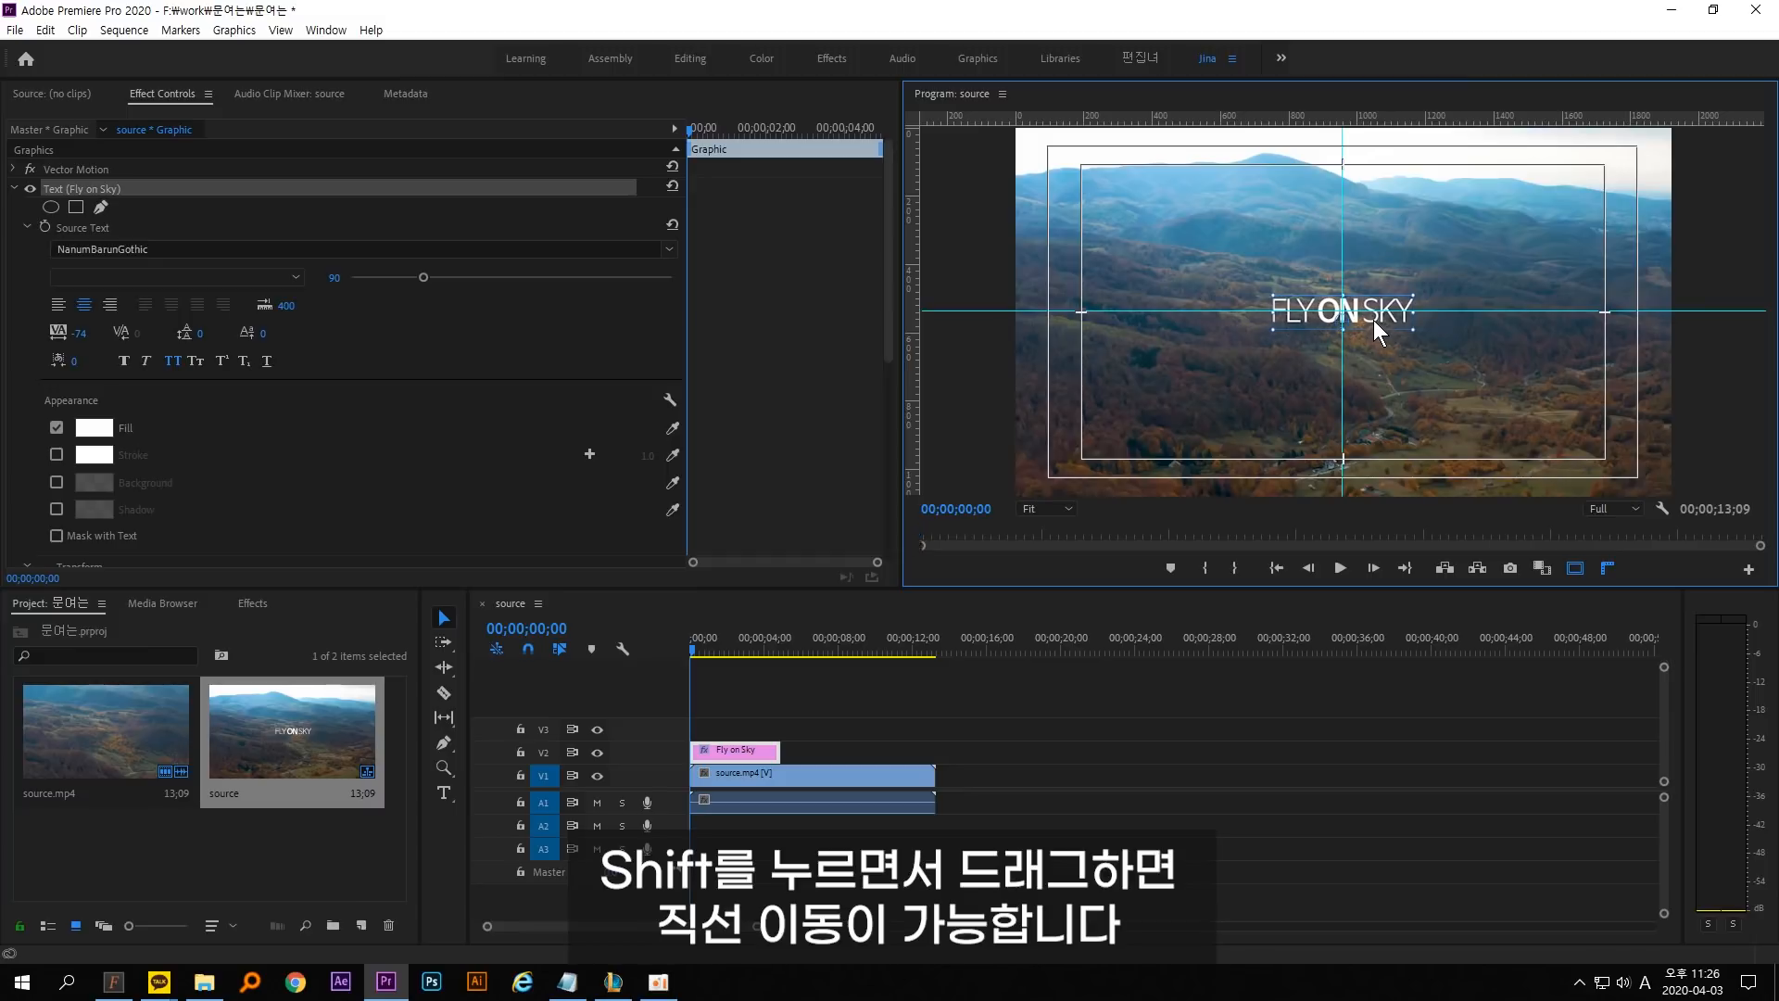
Widen the gaps on both sides of ON in the title with extra spaces and return to the Selection tool.
{"action": "double_click", "coordinate": [1323, 318]}
{"action": "left_click", "coordinate": [1313, 313]}
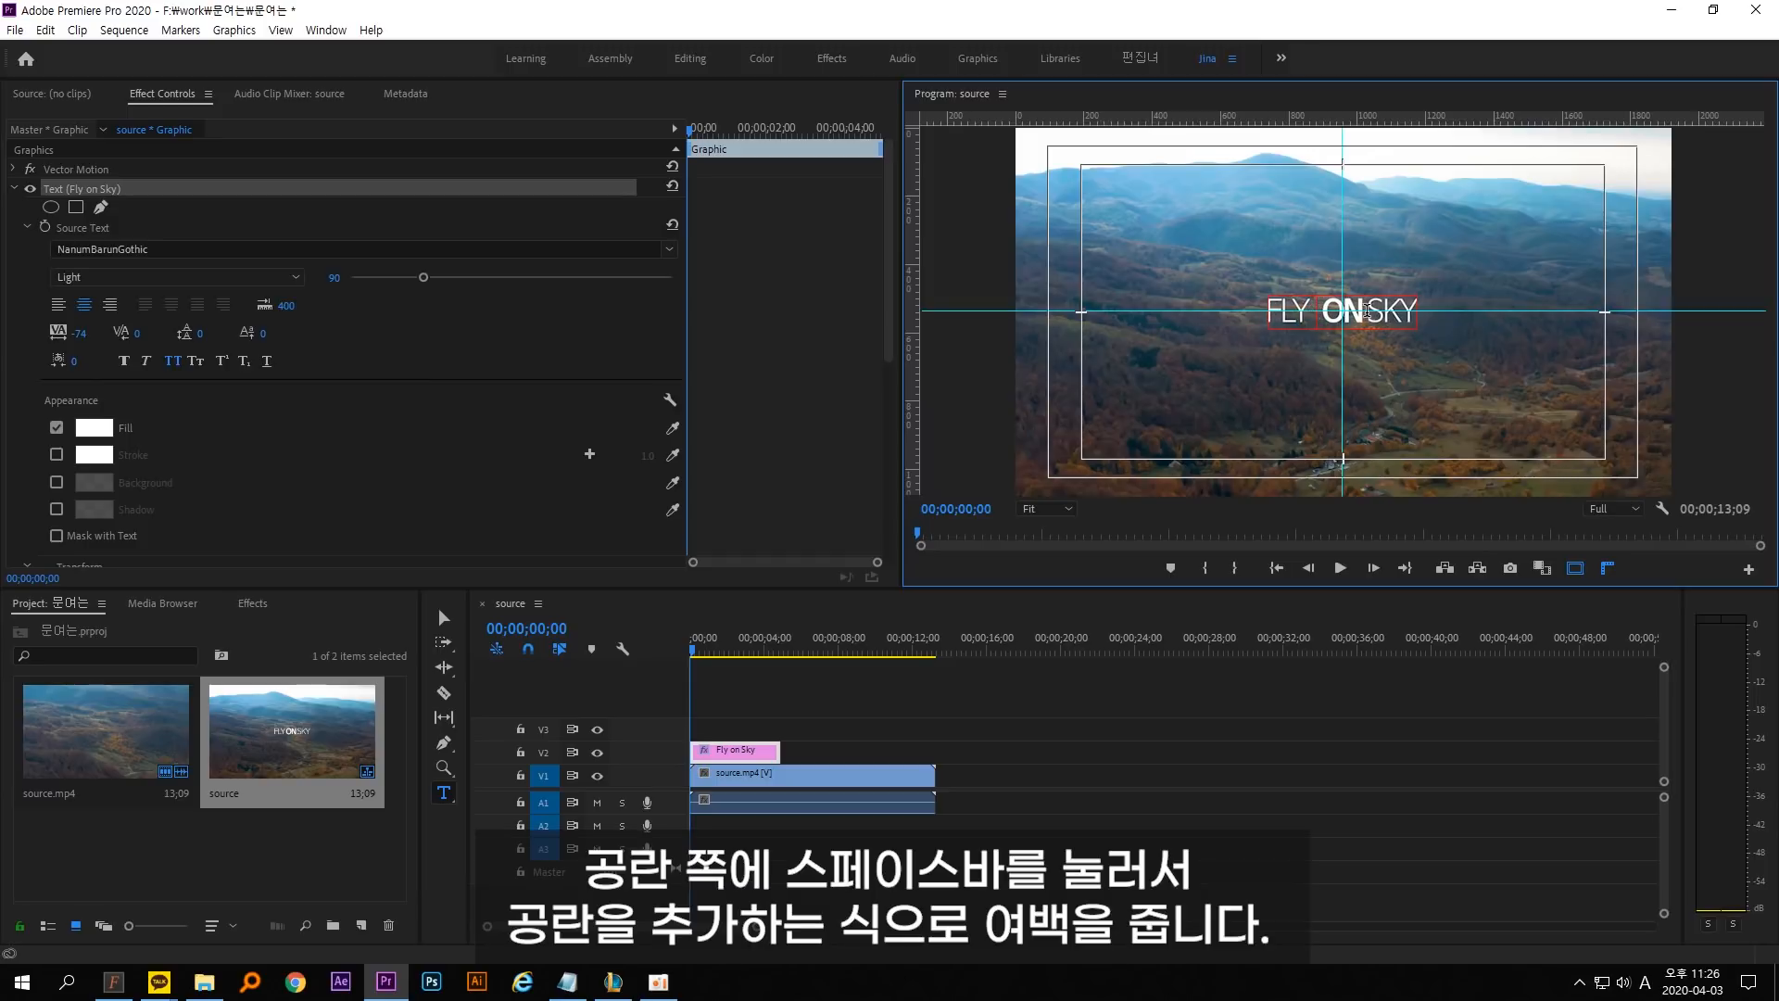
{"action": "key", "text": "Right"}
{"action": "key", "text": "Right"}
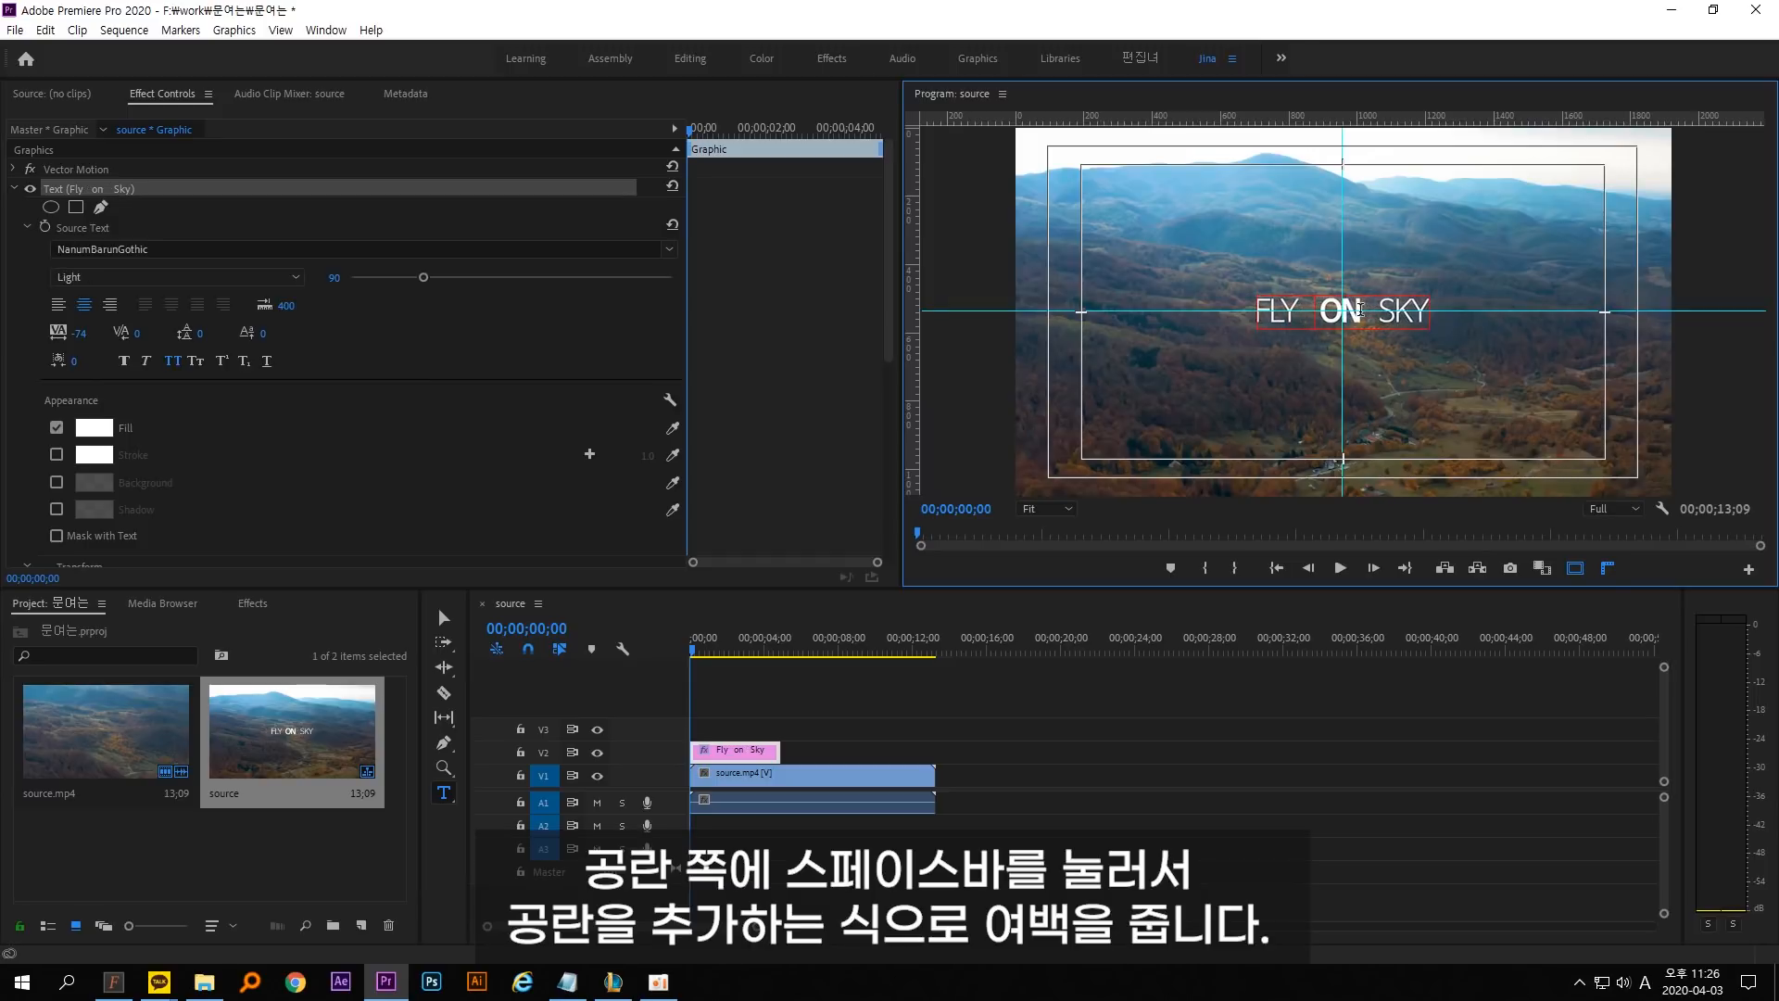
{"action": "key", "text": "Right"}
{"action": "key", "text": "Right"}
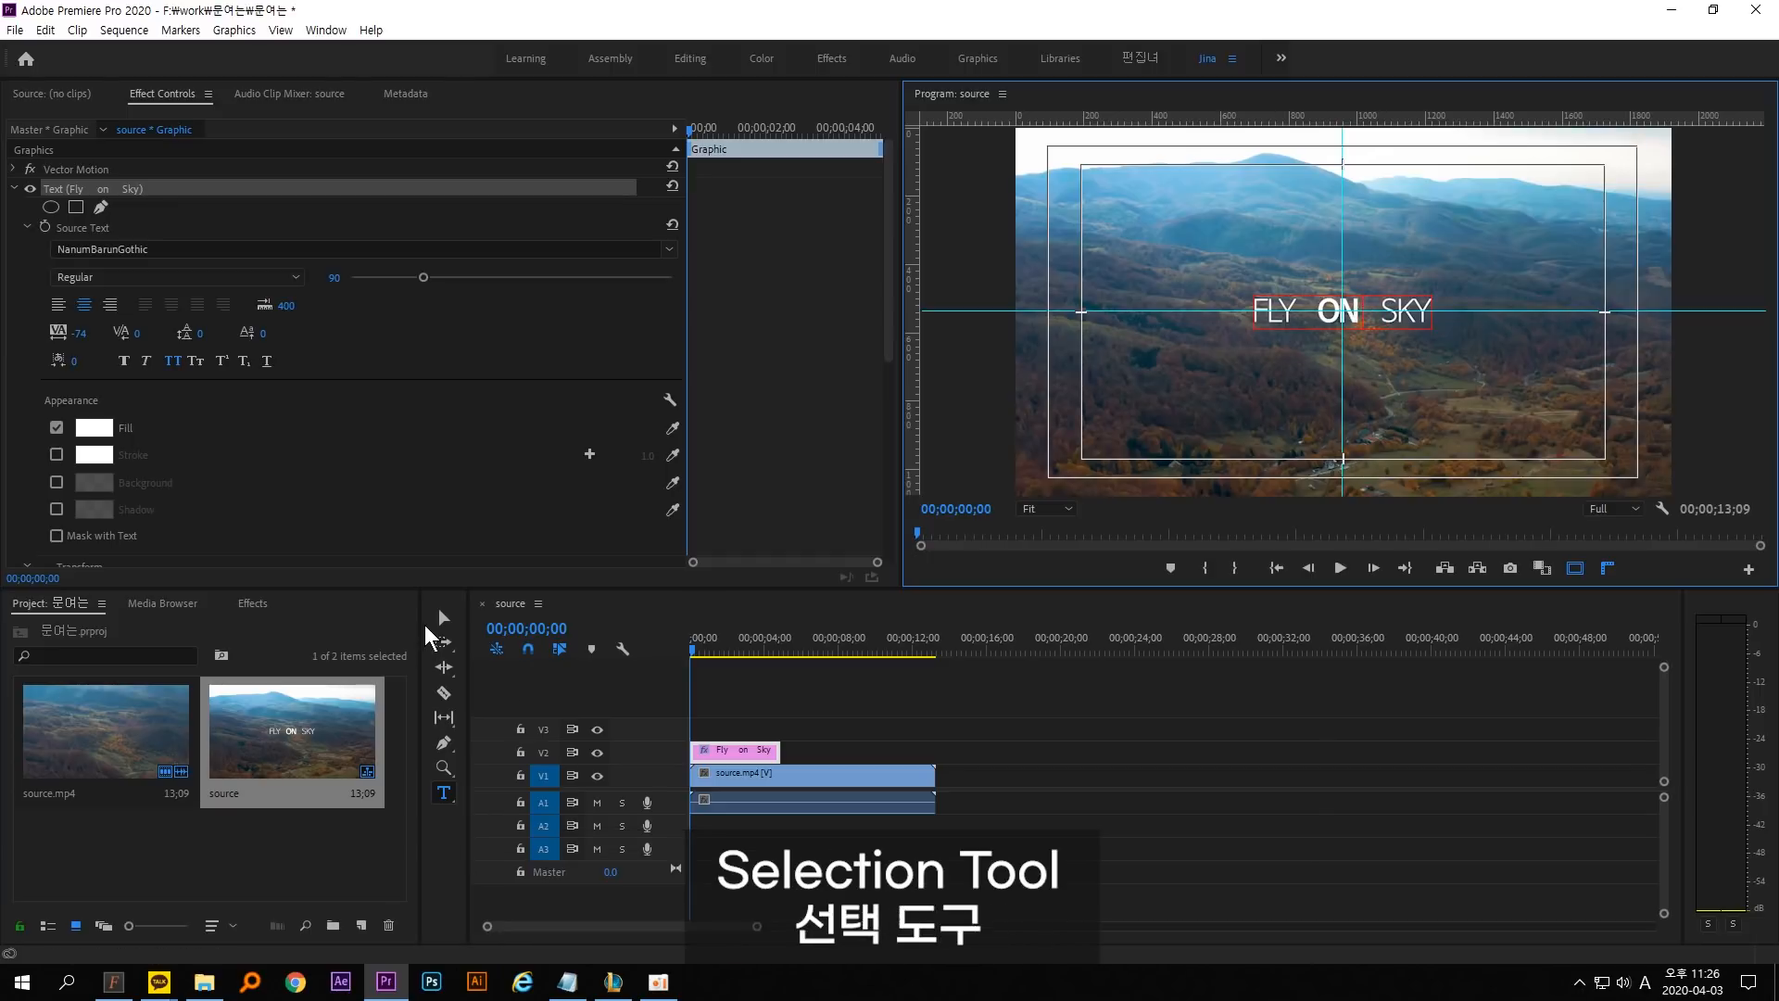
{"action": "left_click", "coordinate": [444, 617]}
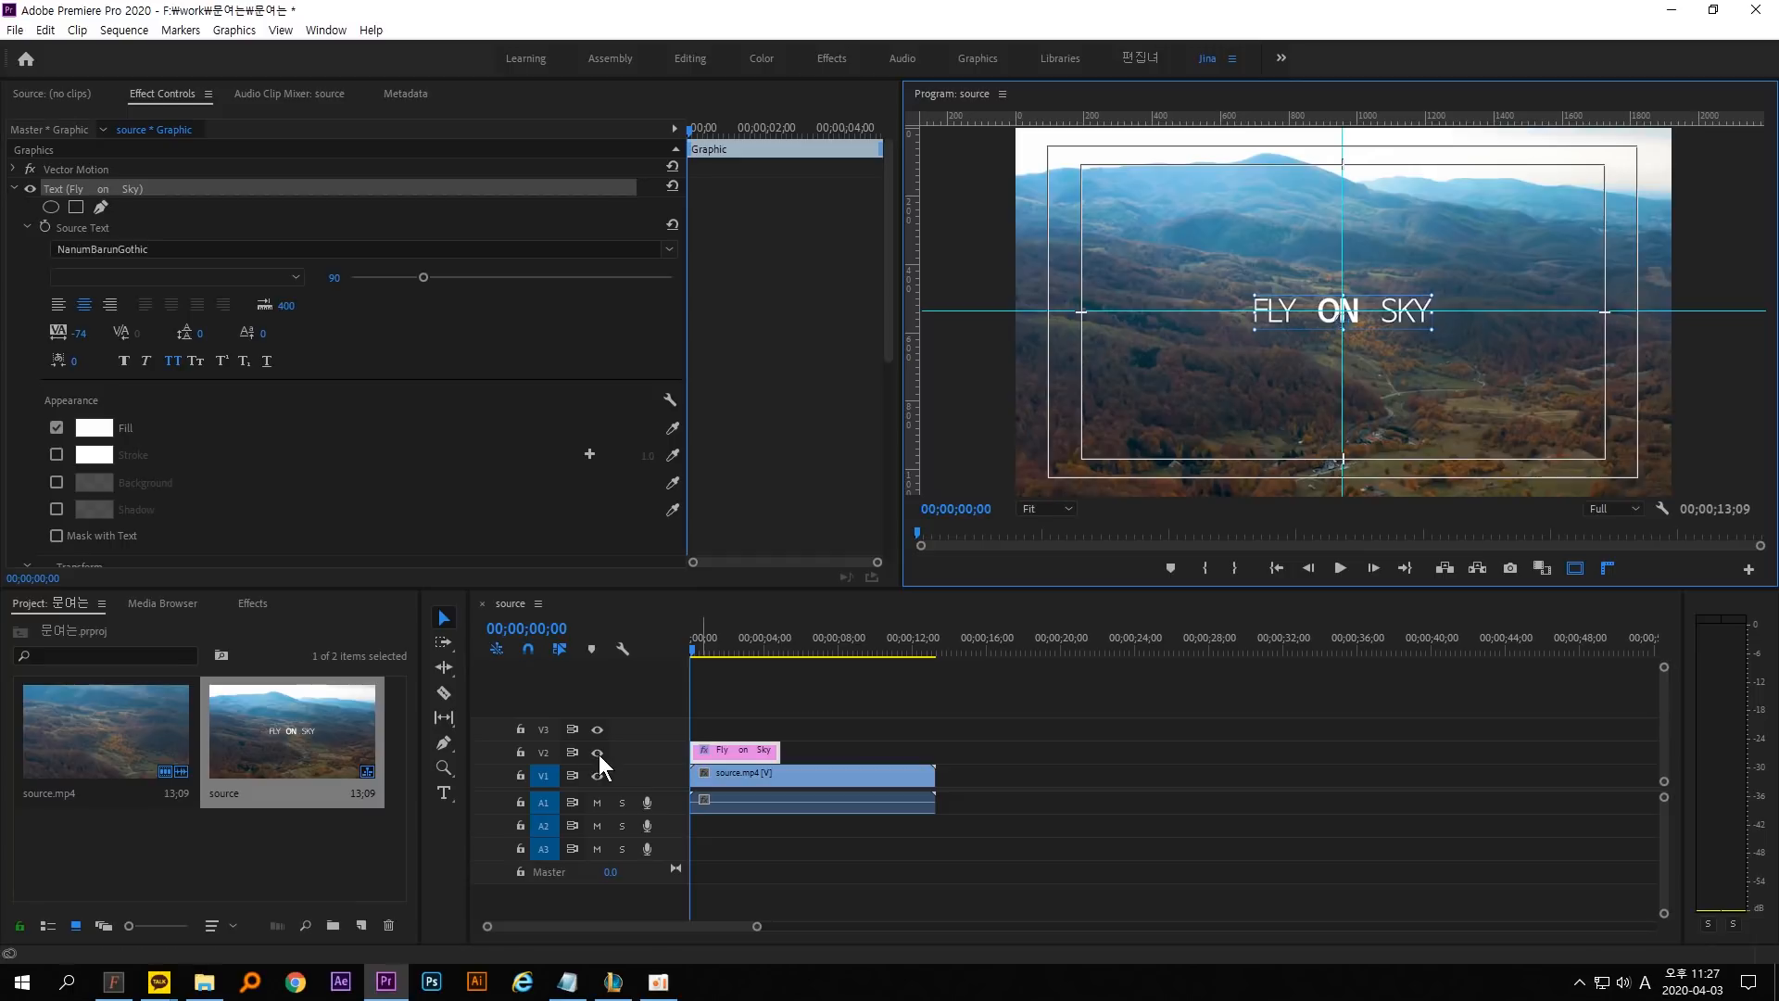
Lock title track V2 and draw a black rectangle about 800 px wide over the title with the Rectangle tool.
{"action": "left_click", "coordinate": [522, 753]}
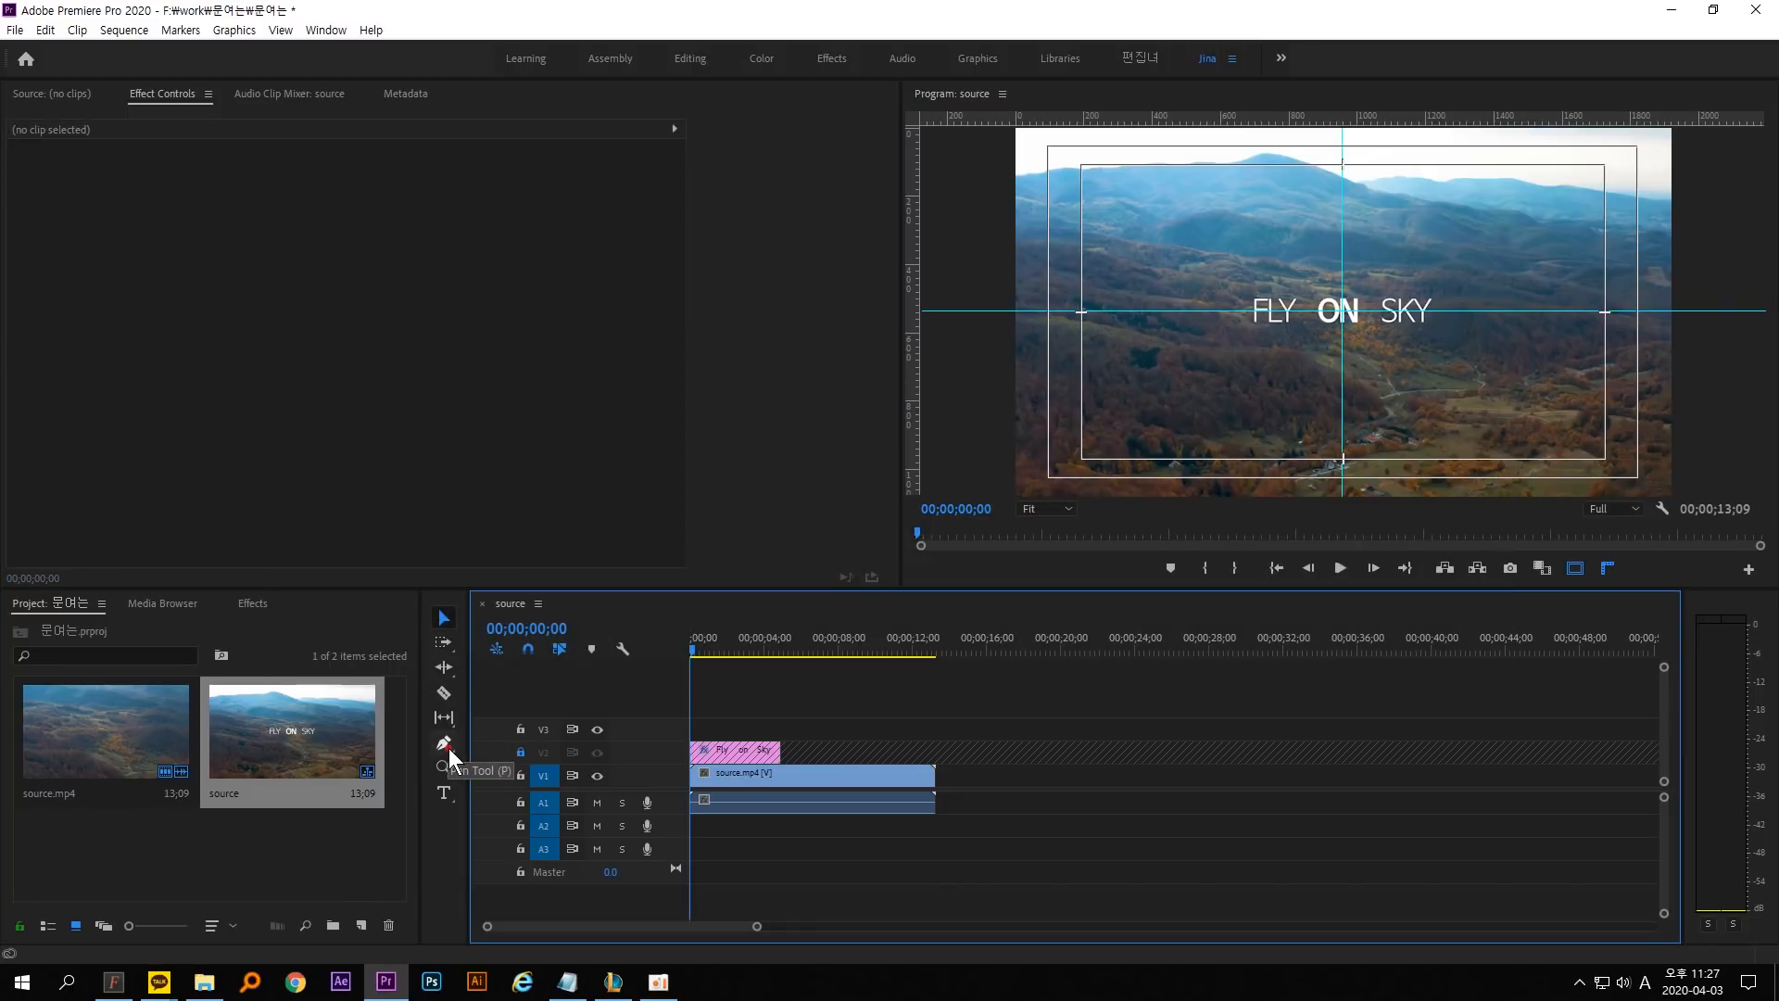
{"action": "left_click", "coordinate": [444, 744]}
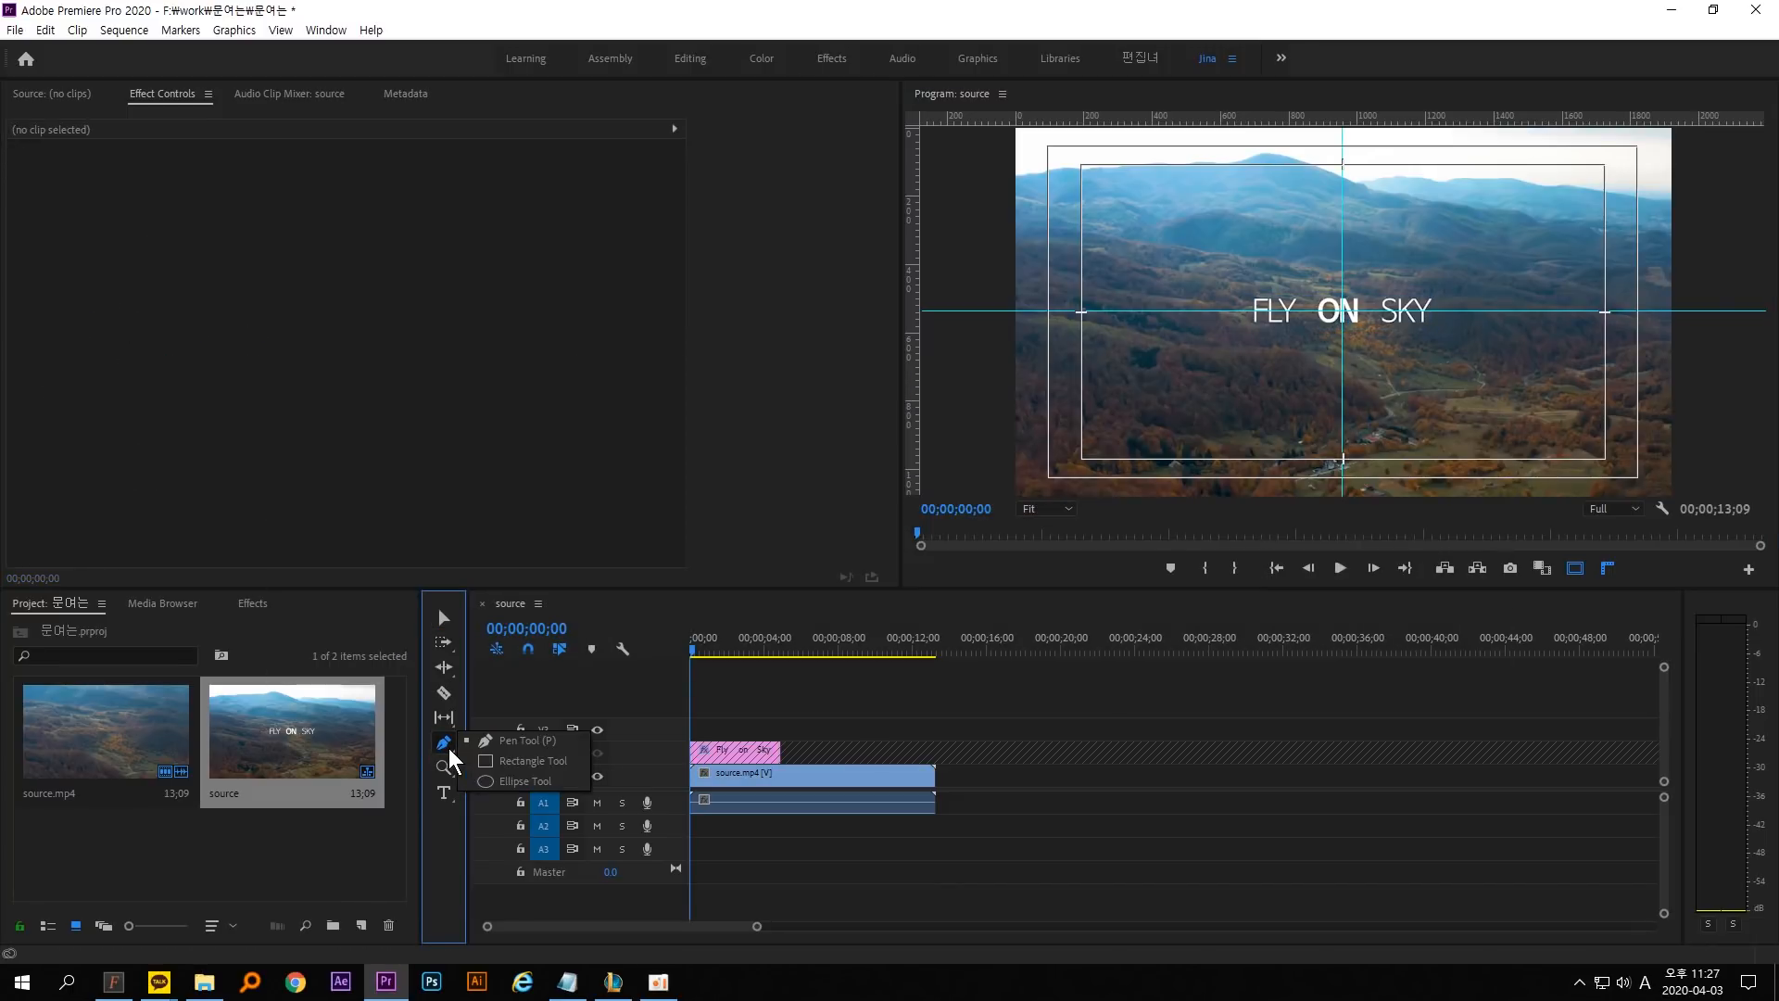
{"action": "left_click", "coordinate": [531, 760]}
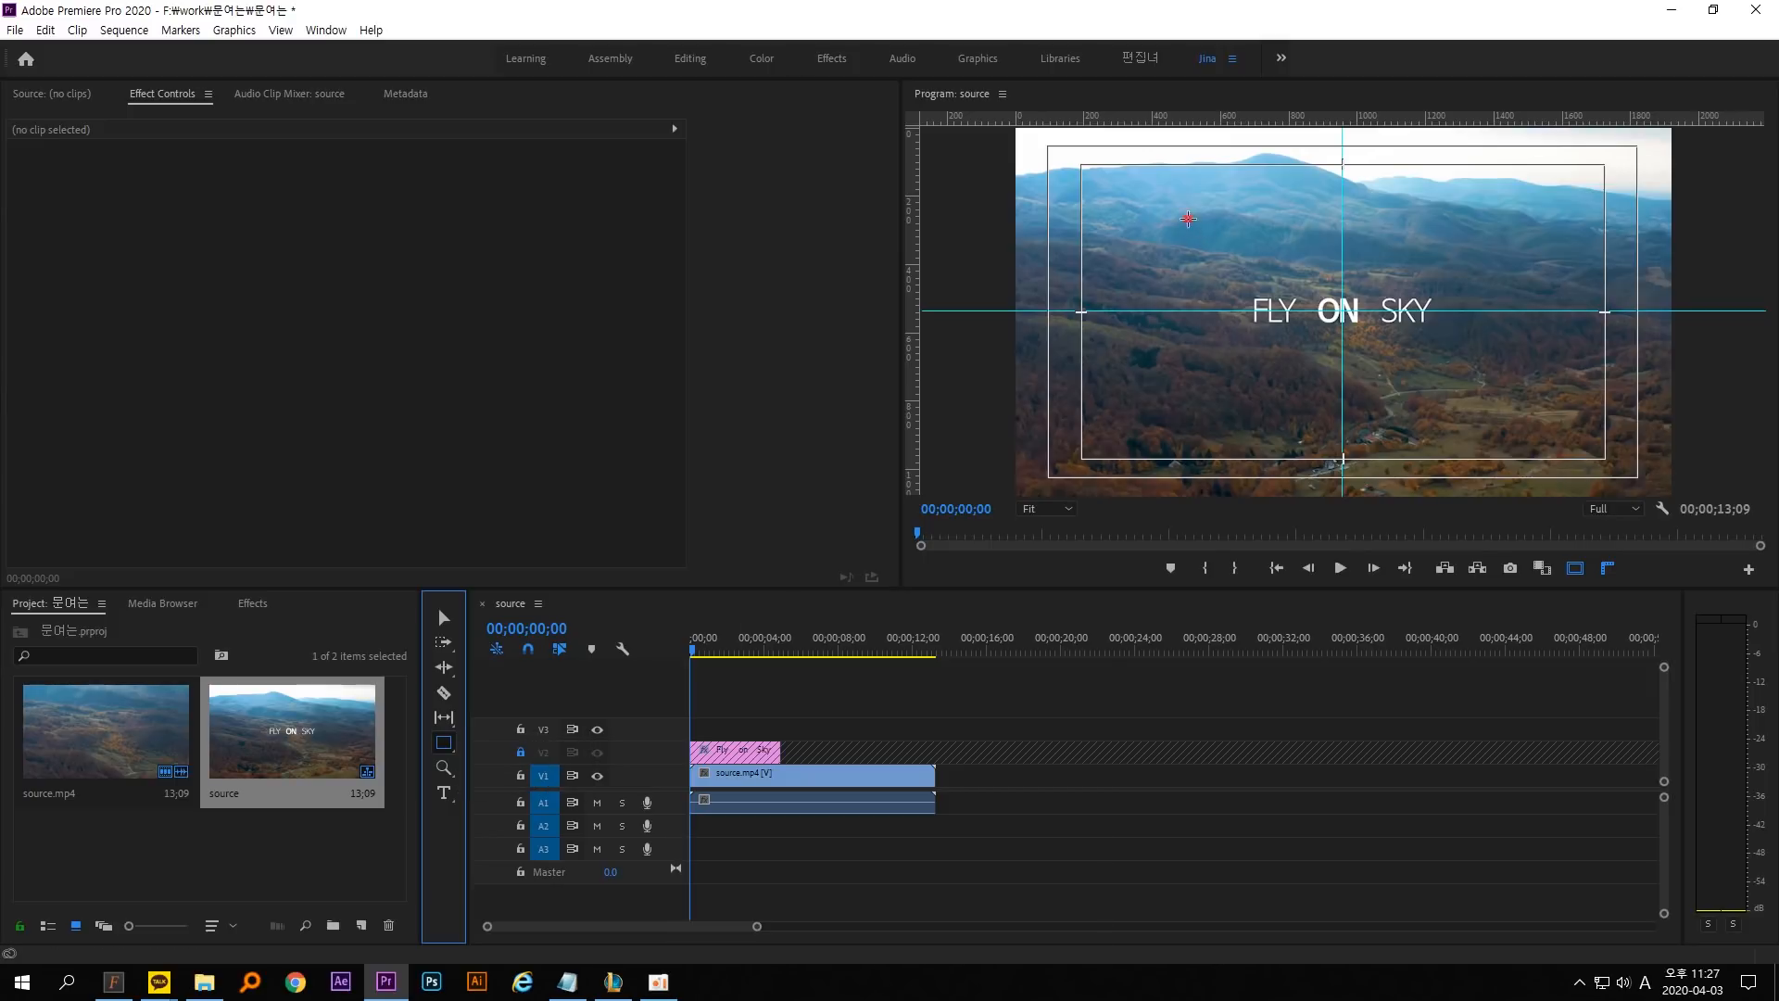
{"action": "left_click_drag", "start_coordinate": [1188, 219], "coordinate": [1464, 419]}
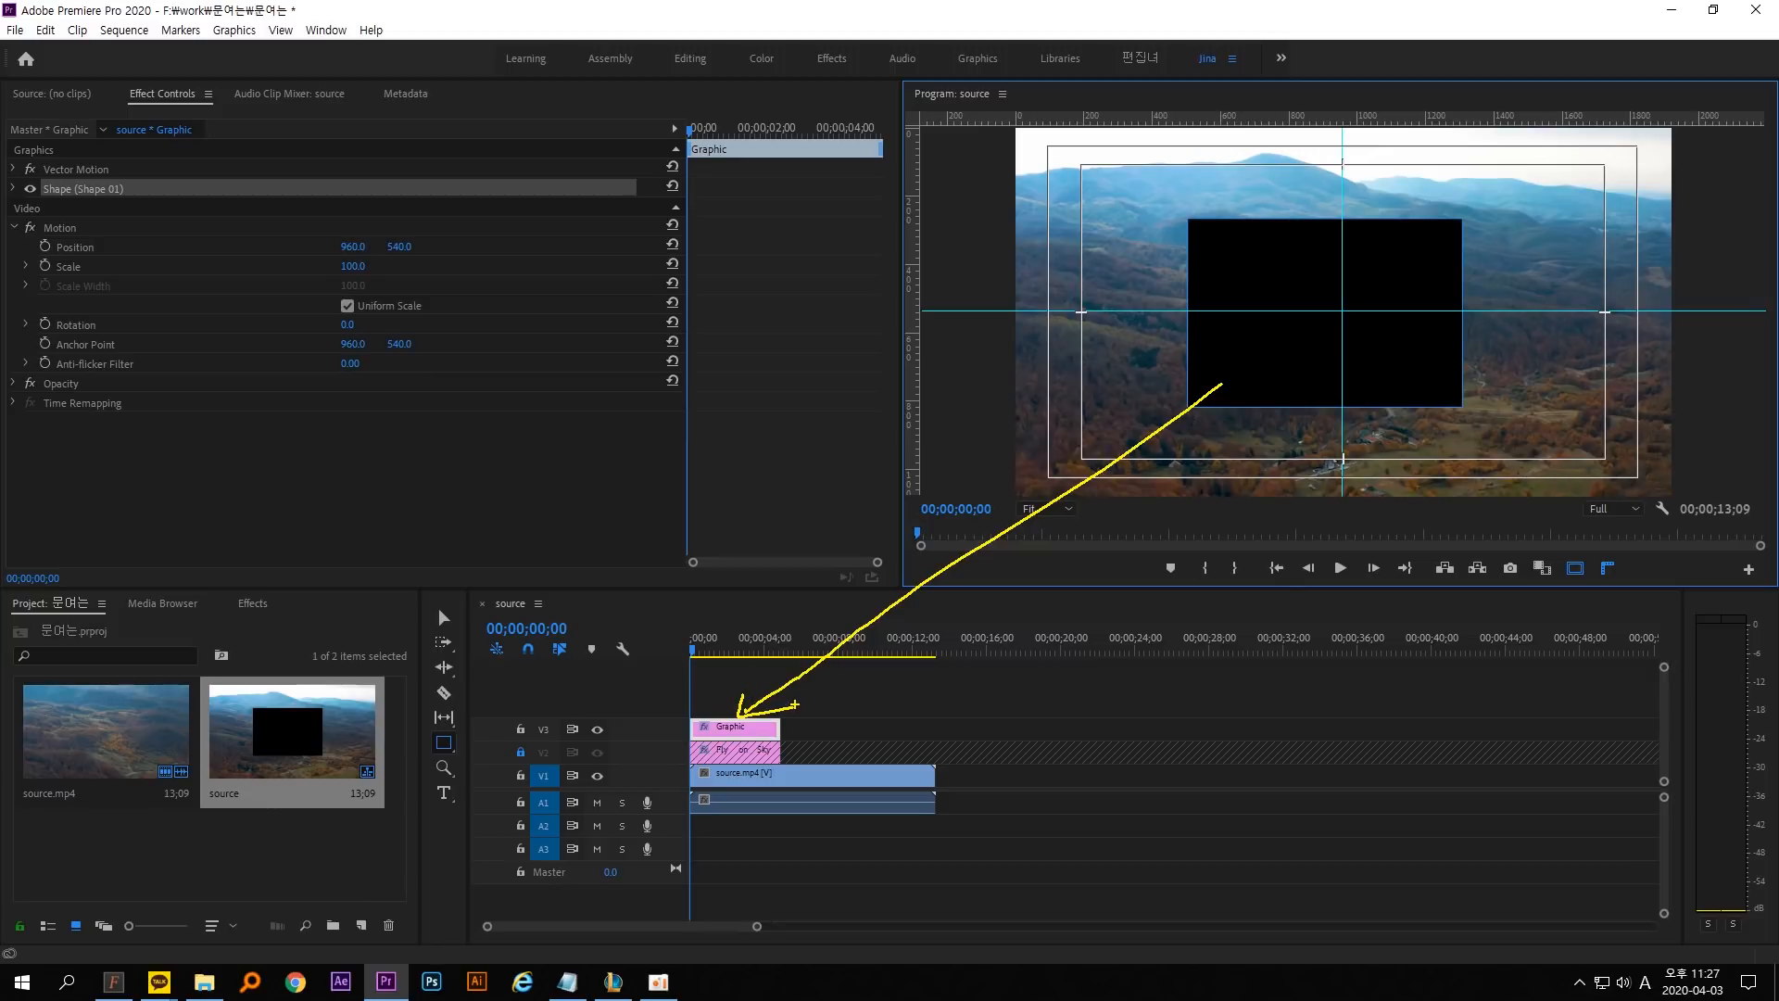
Stretch the black rectangle on all four sides past the frame edges and check its coverage at 25% zoom.
{"action": "left_click", "coordinate": [445, 618]}
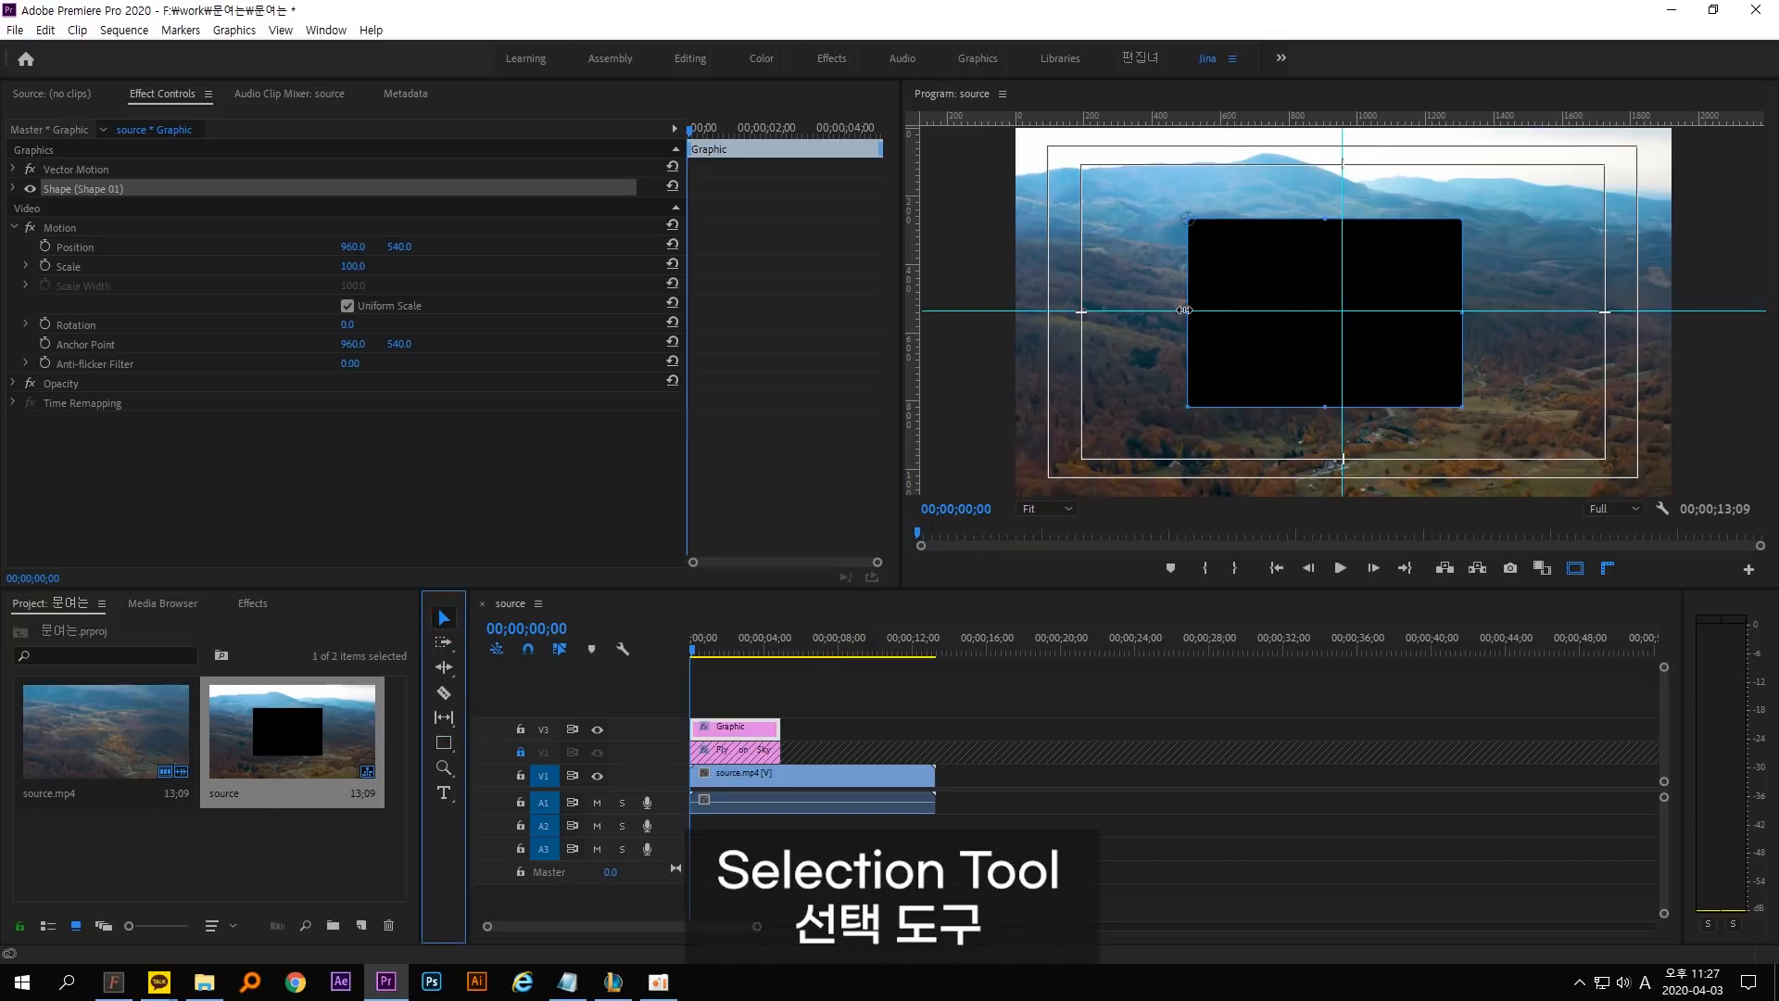
{"action": "left_click_drag", "start_coordinate": [1185, 310], "coordinate": [1011, 311]}
{"action": "left_click_drag", "start_coordinate": [1462, 311], "coordinate": [1680, 312]}
{"action": "left_click_drag", "start_coordinate": [1343, 219], "coordinate": [1345, 123]}
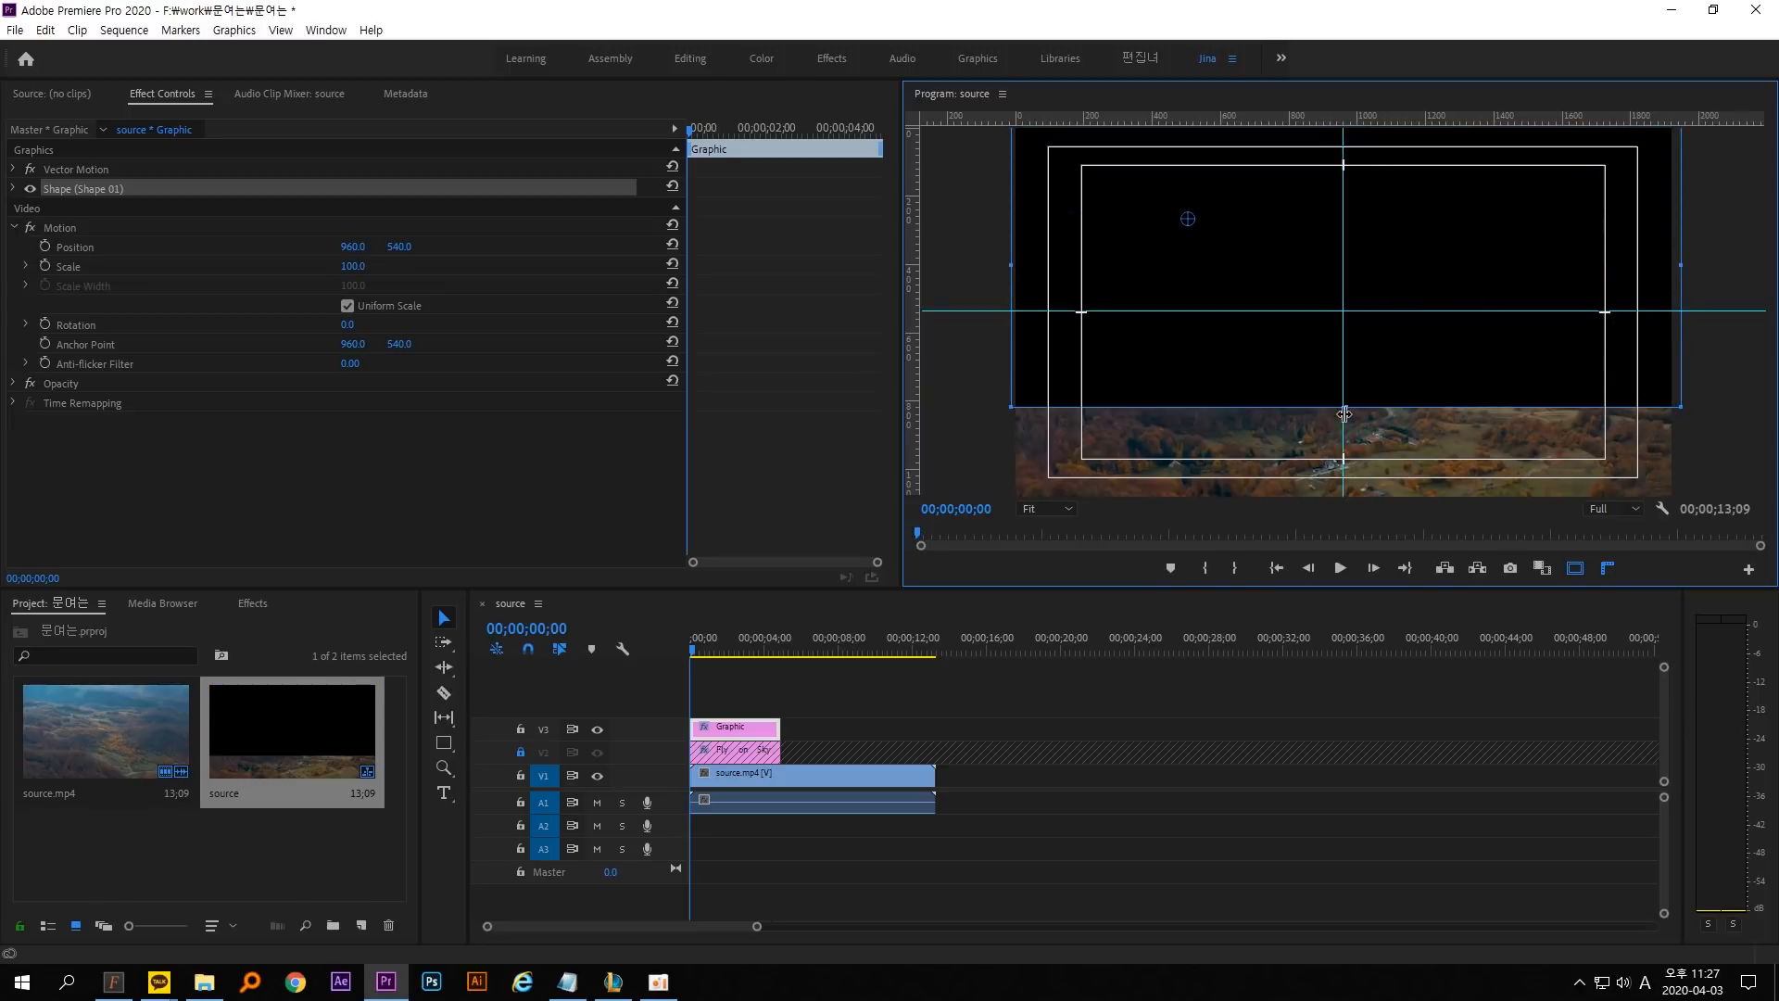
{"action": "left_click_drag", "start_coordinate": [1347, 405], "coordinate": [1350, 501]}
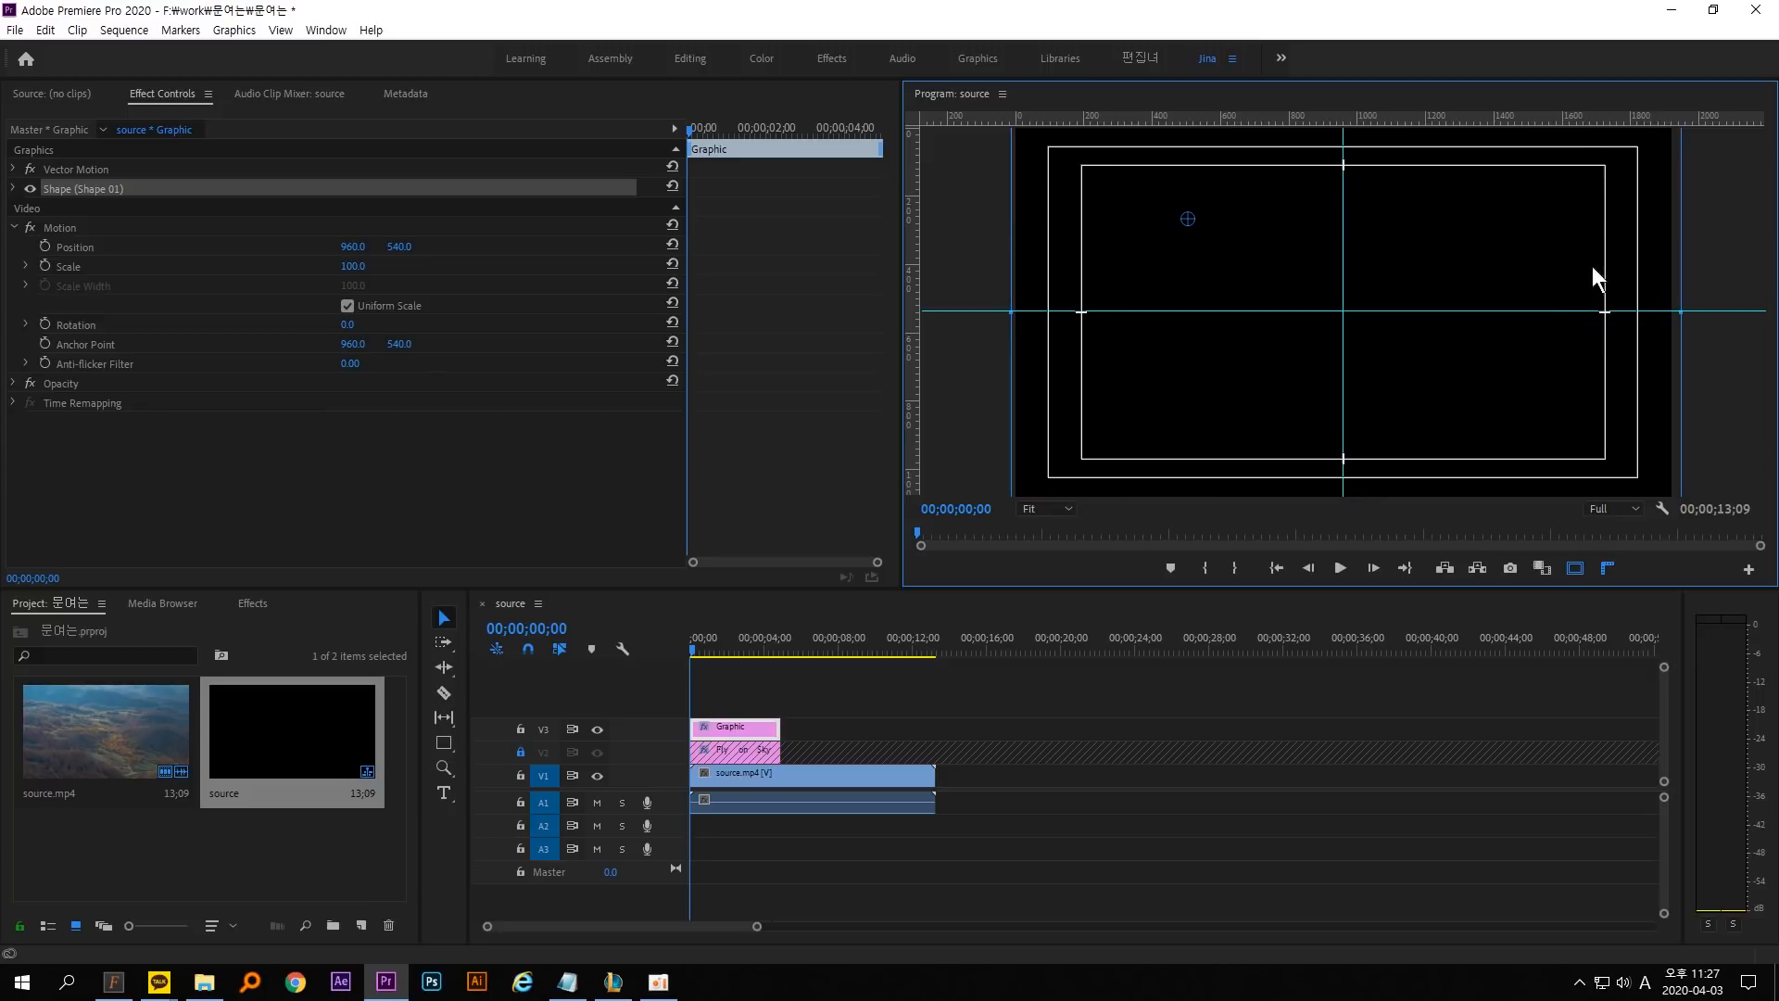
{"action": "left_click", "coordinate": [1049, 511]}
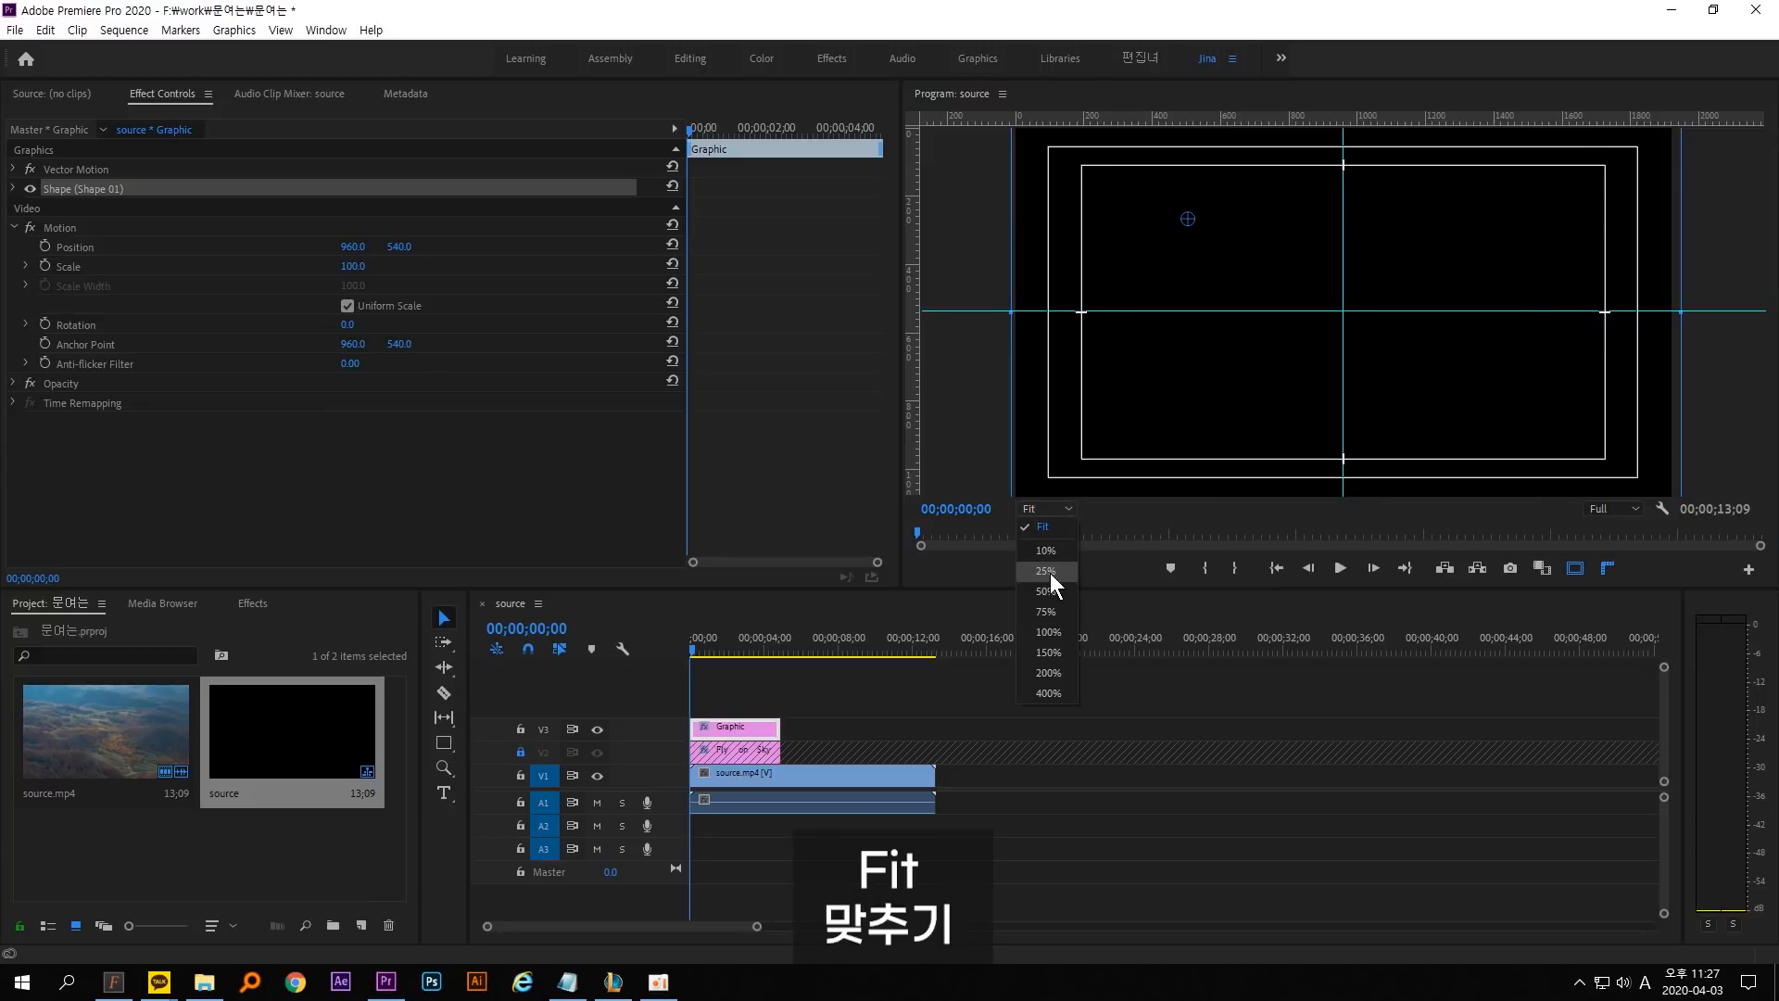
{"action": "left_click", "coordinate": [1047, 571]}
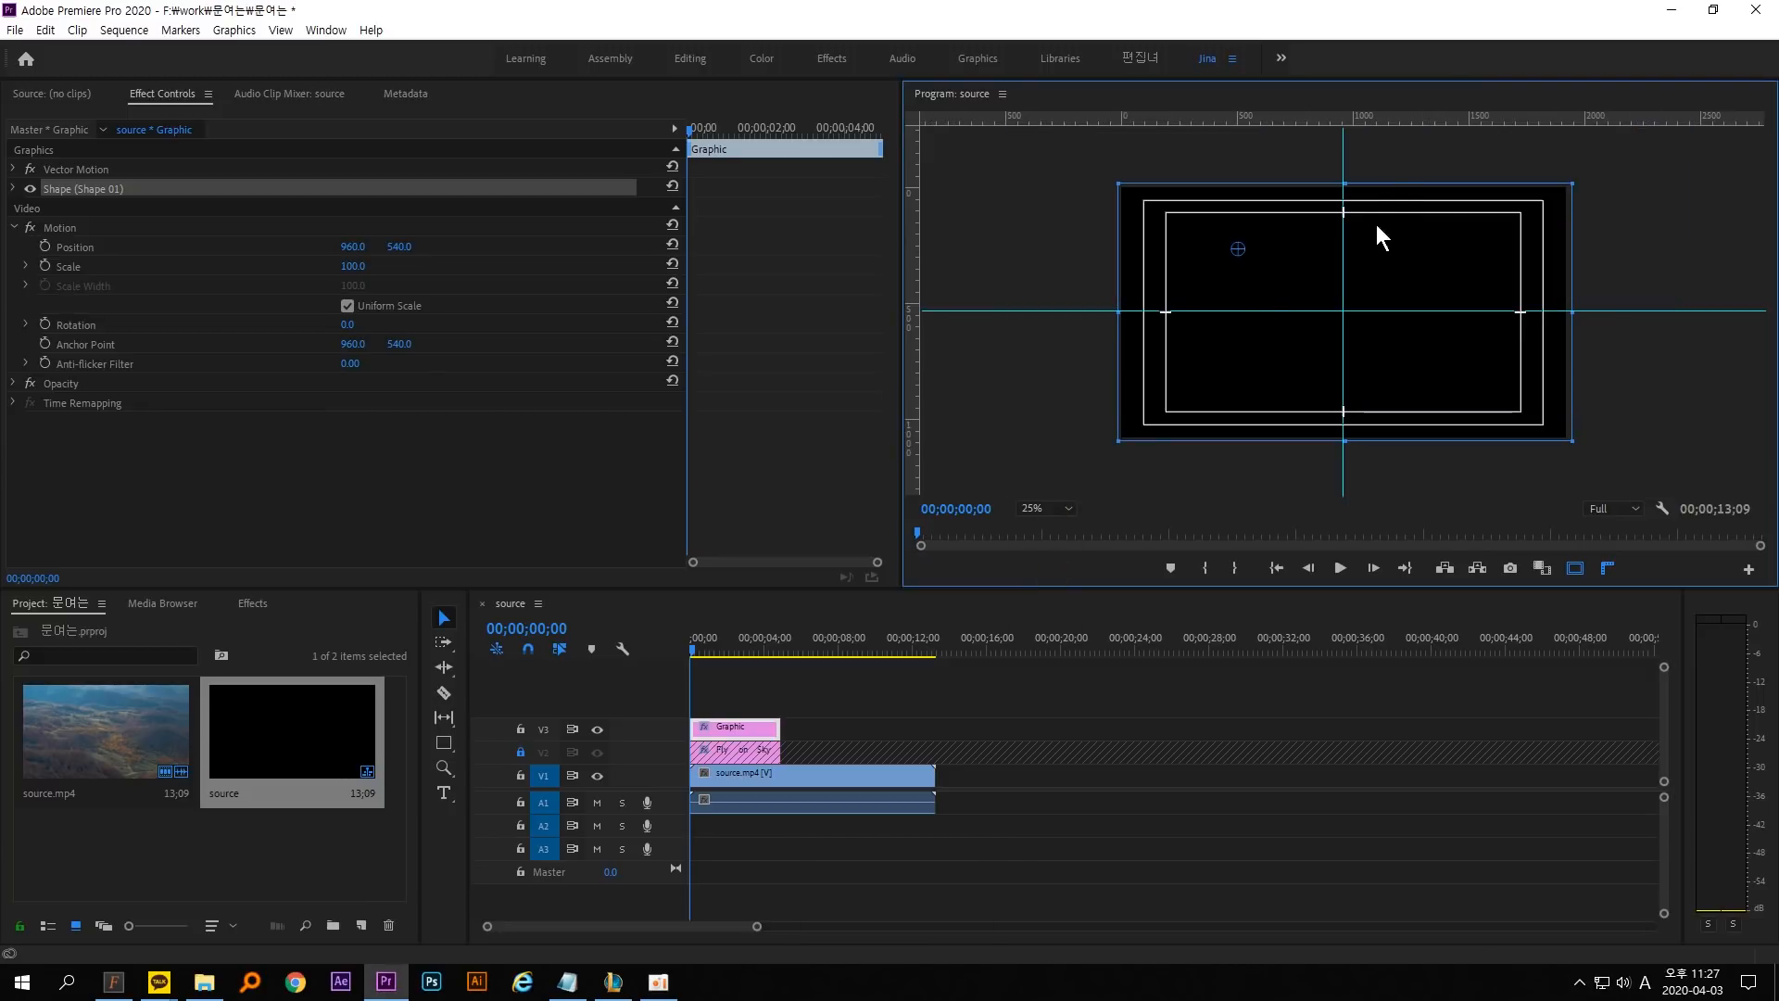
{"action": "left_click_drag", "start_coordinate": [1347, 182], "coordinate": [1344, 183]}
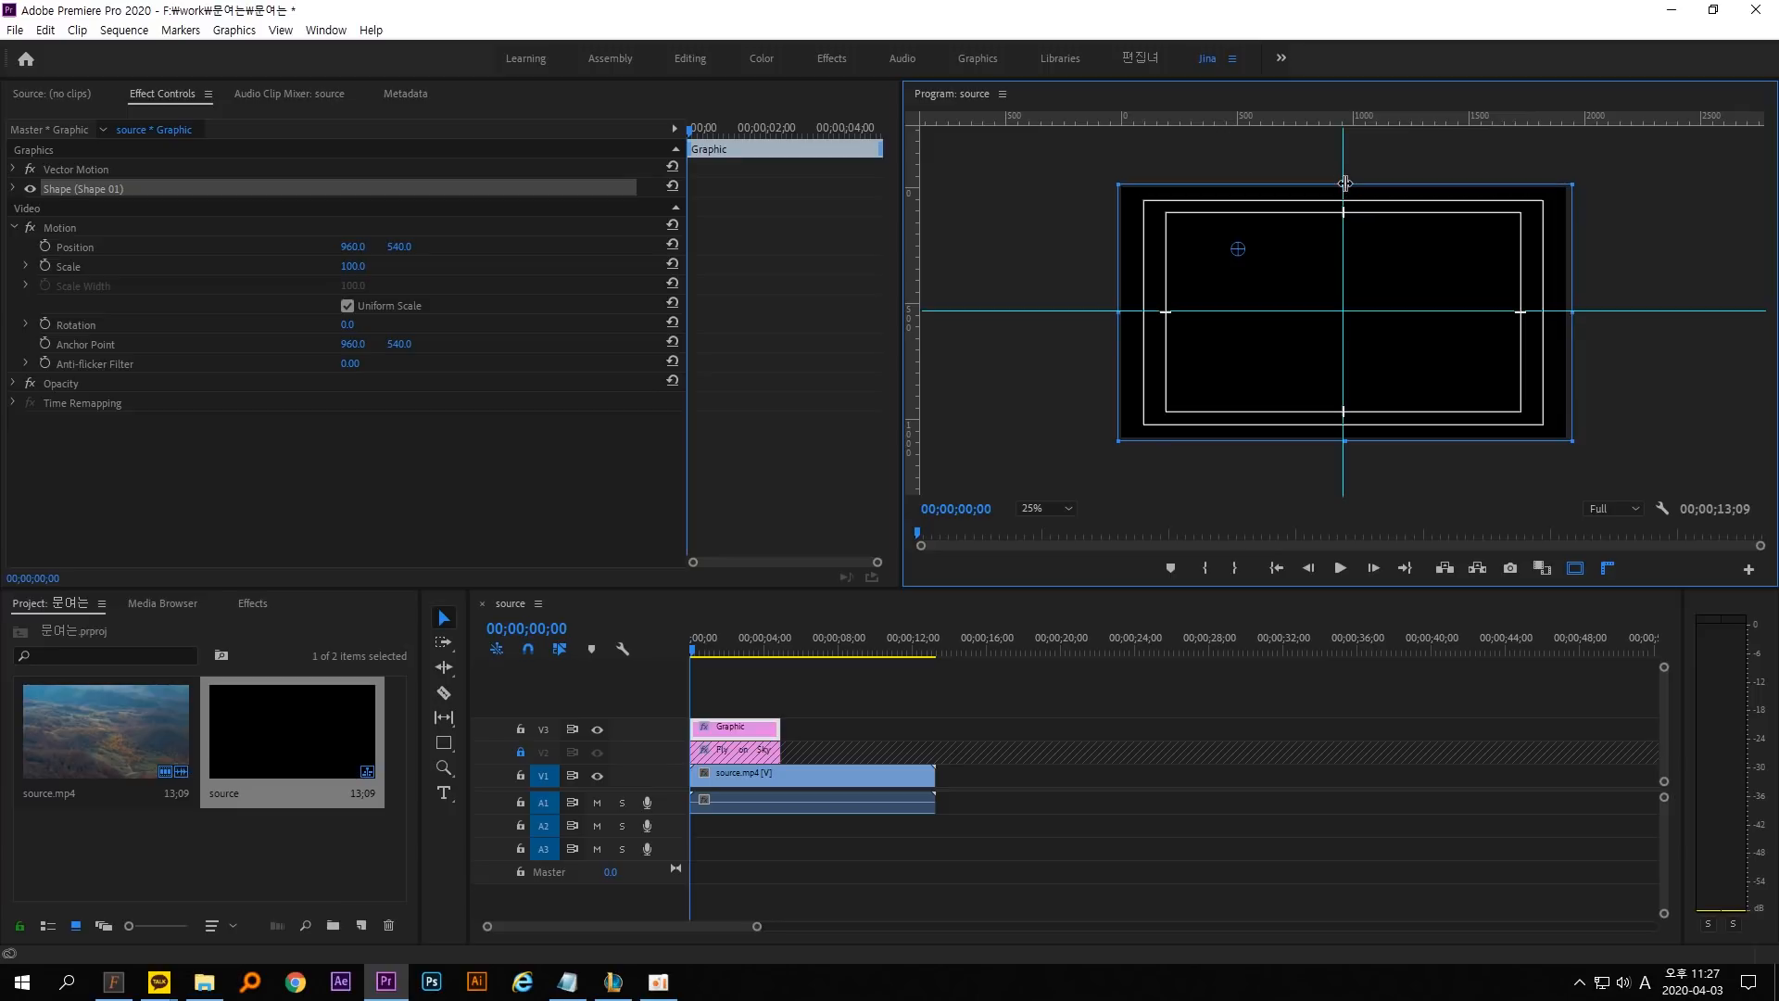
{"action": "left_click", "coordinate": [1045, 508]}
{"action": "left_click", "coordinate": [1060, 530]}
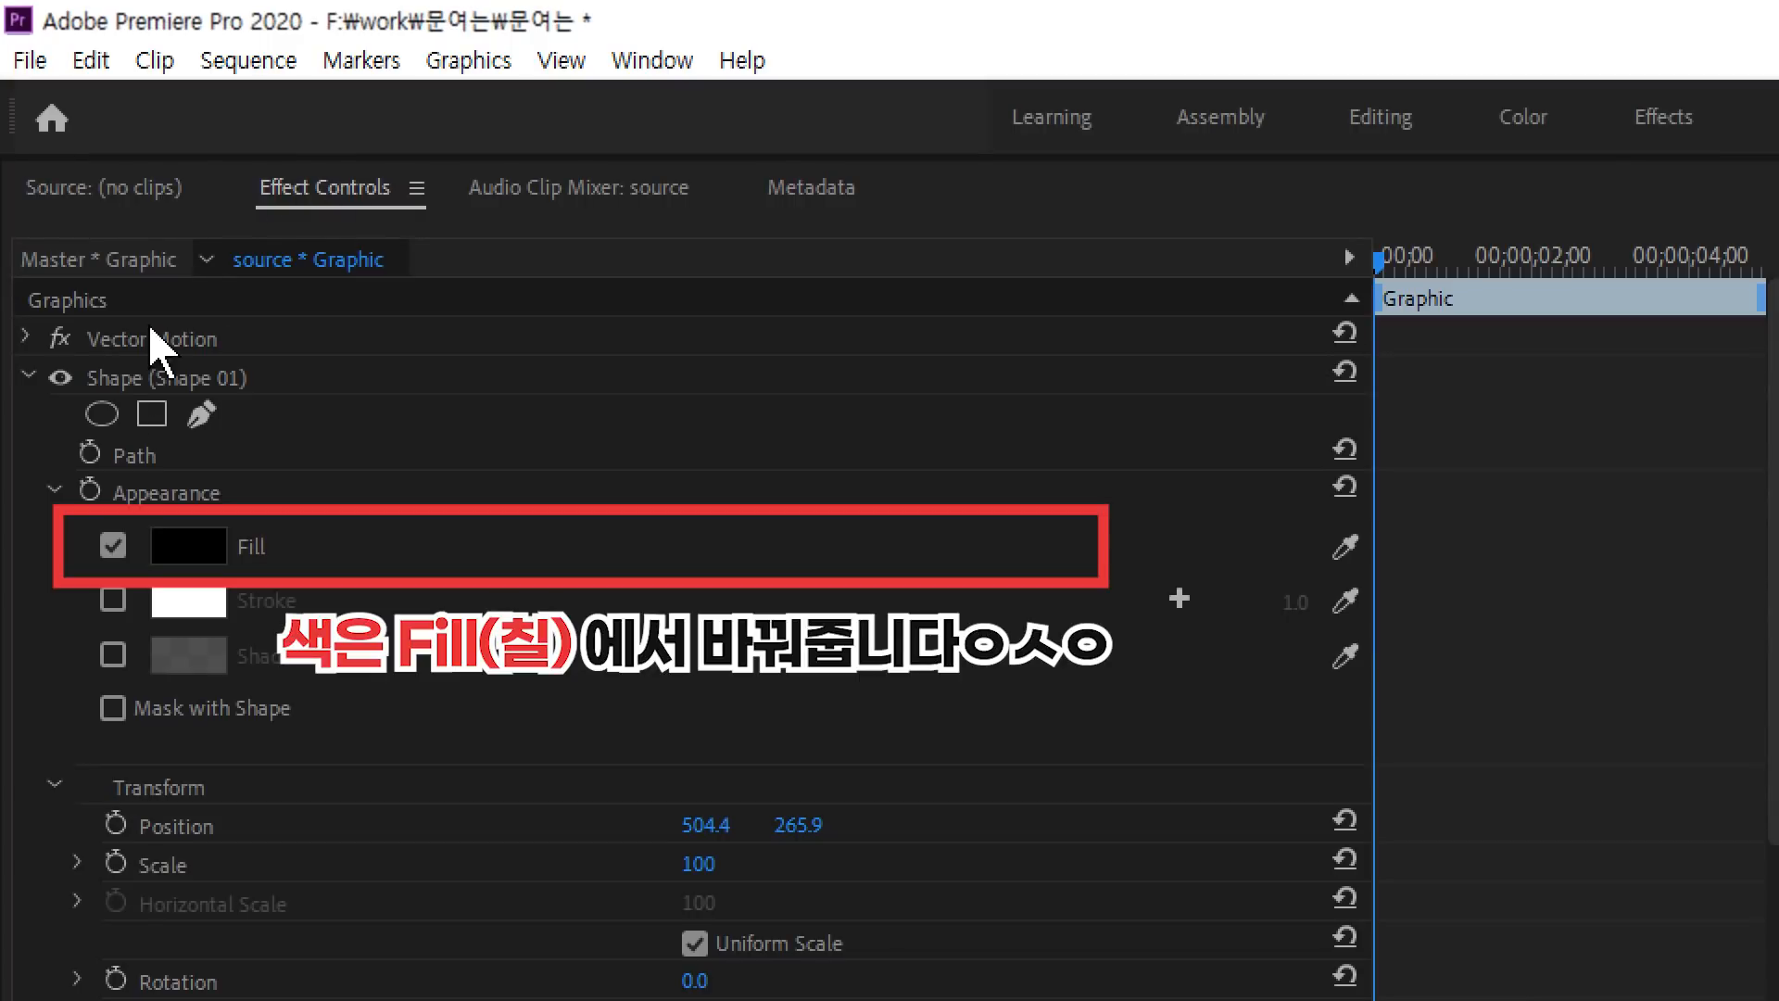
Add a 4-point polygon mask to the rectangle shape and set its mask feather to 0.
{"action": "left_click", "coordinate": [27, 376]}
{"action": "left_click", "coordinate": [27, 375]}
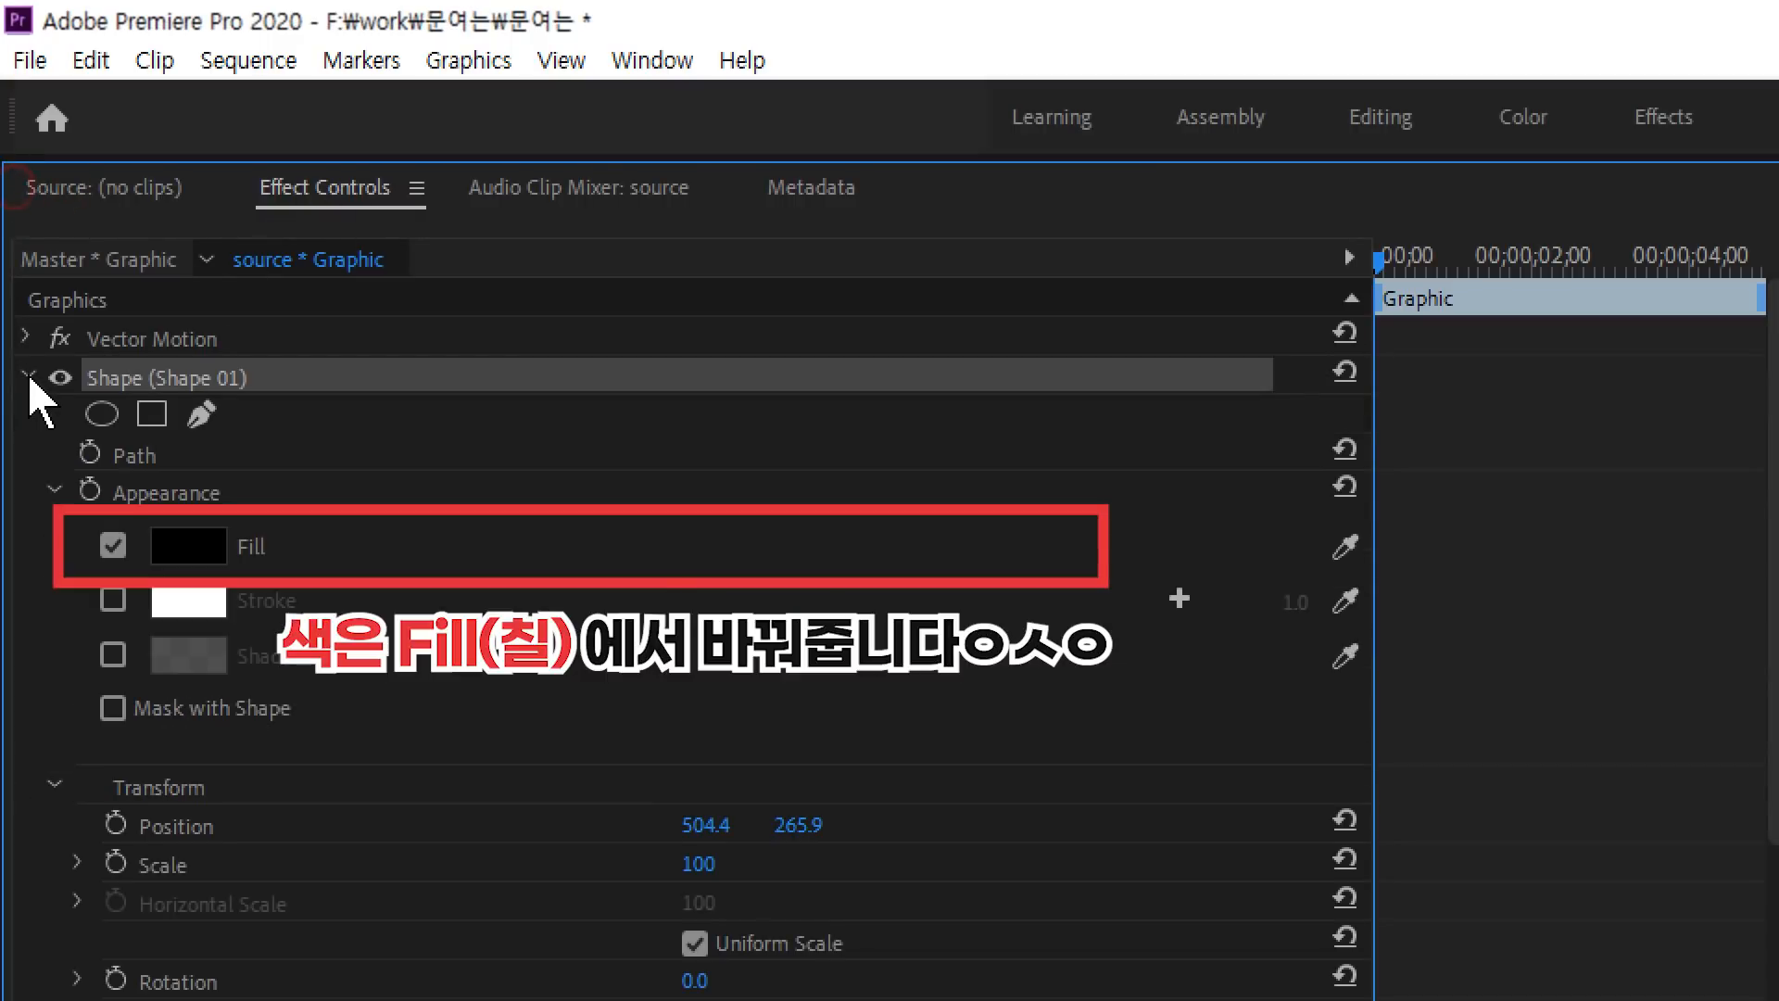
{"action": "left_click", "coordinate": [27, 375]}
{"action": "left_click", "coordinate": [27, 375]}
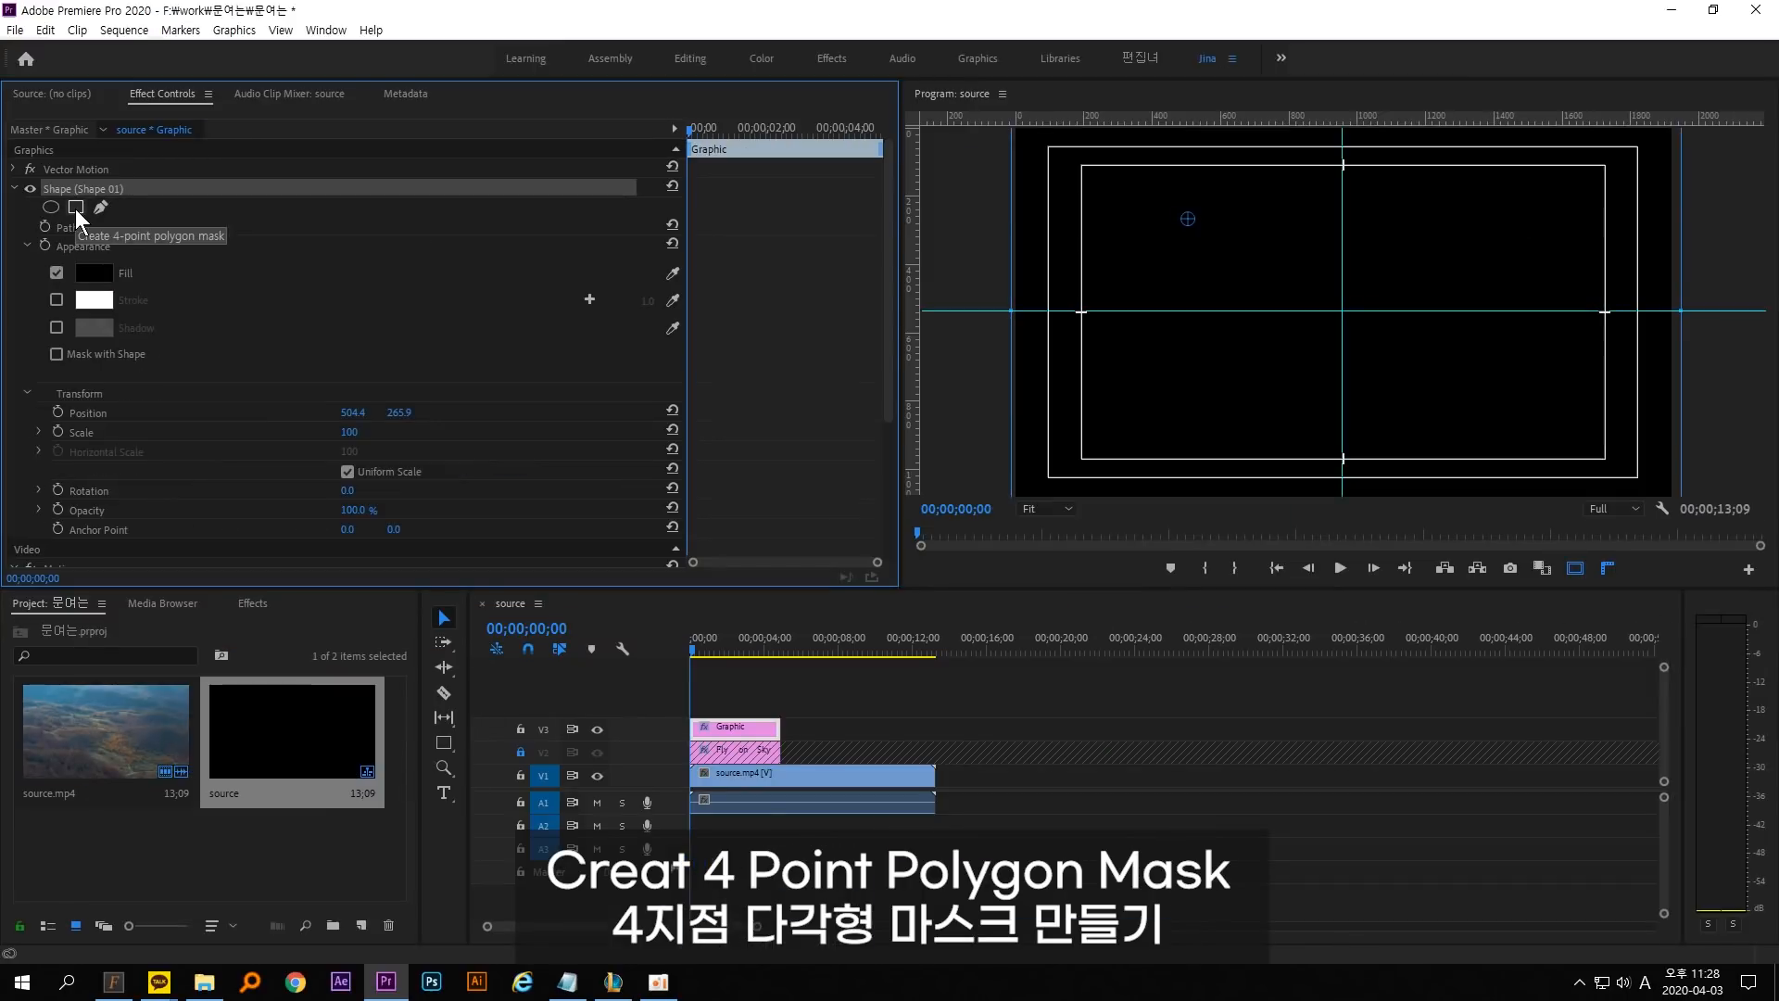
{"action": "left_click", "coordinate": [152, 414]}
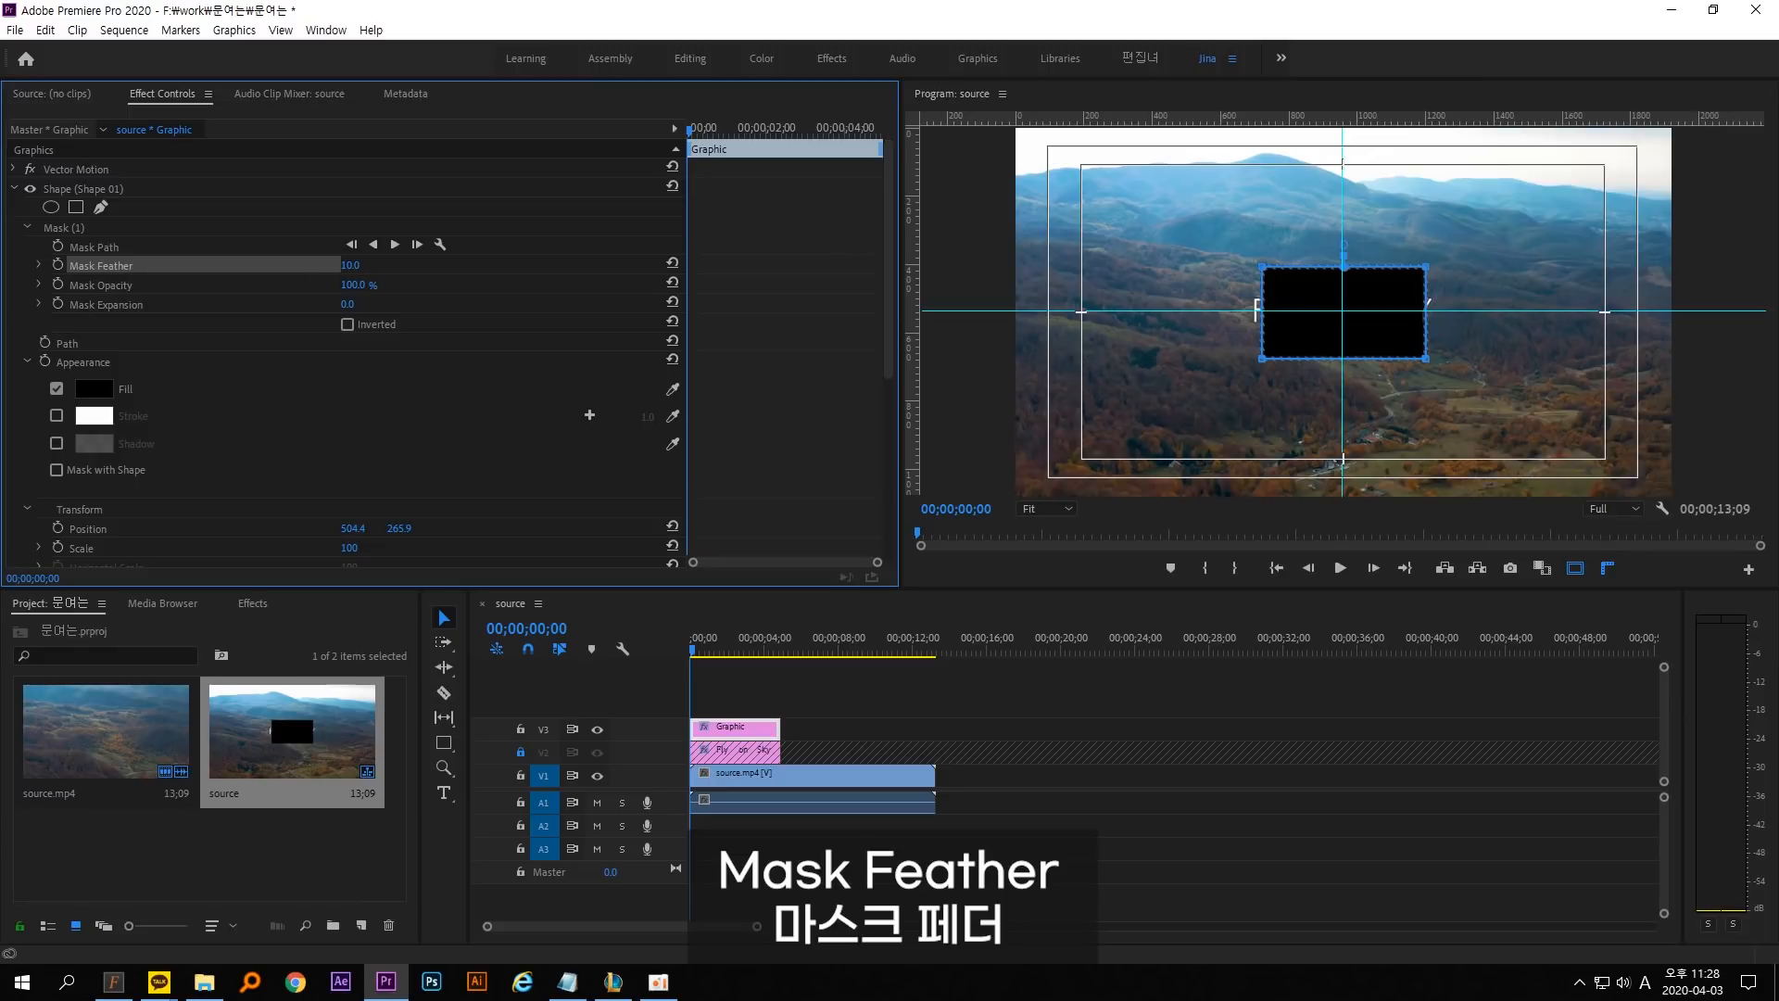
{"action": "mouse_move", "coordinate": [371, 266]}
{"action": "left_mouse_down"}
{"action": "mouse_move", "coordinate": [343, 266]}
{"action": "mouse_move", "coordinate": [370, 266]}
{"action": "left_mouse_up"}
Move the rectangle mask's two left points inward until the word FLY is uncovered.
{"action": "left_click_drag", "start_coordinate": [1211, 212], "coordinate": [1262, 306]}
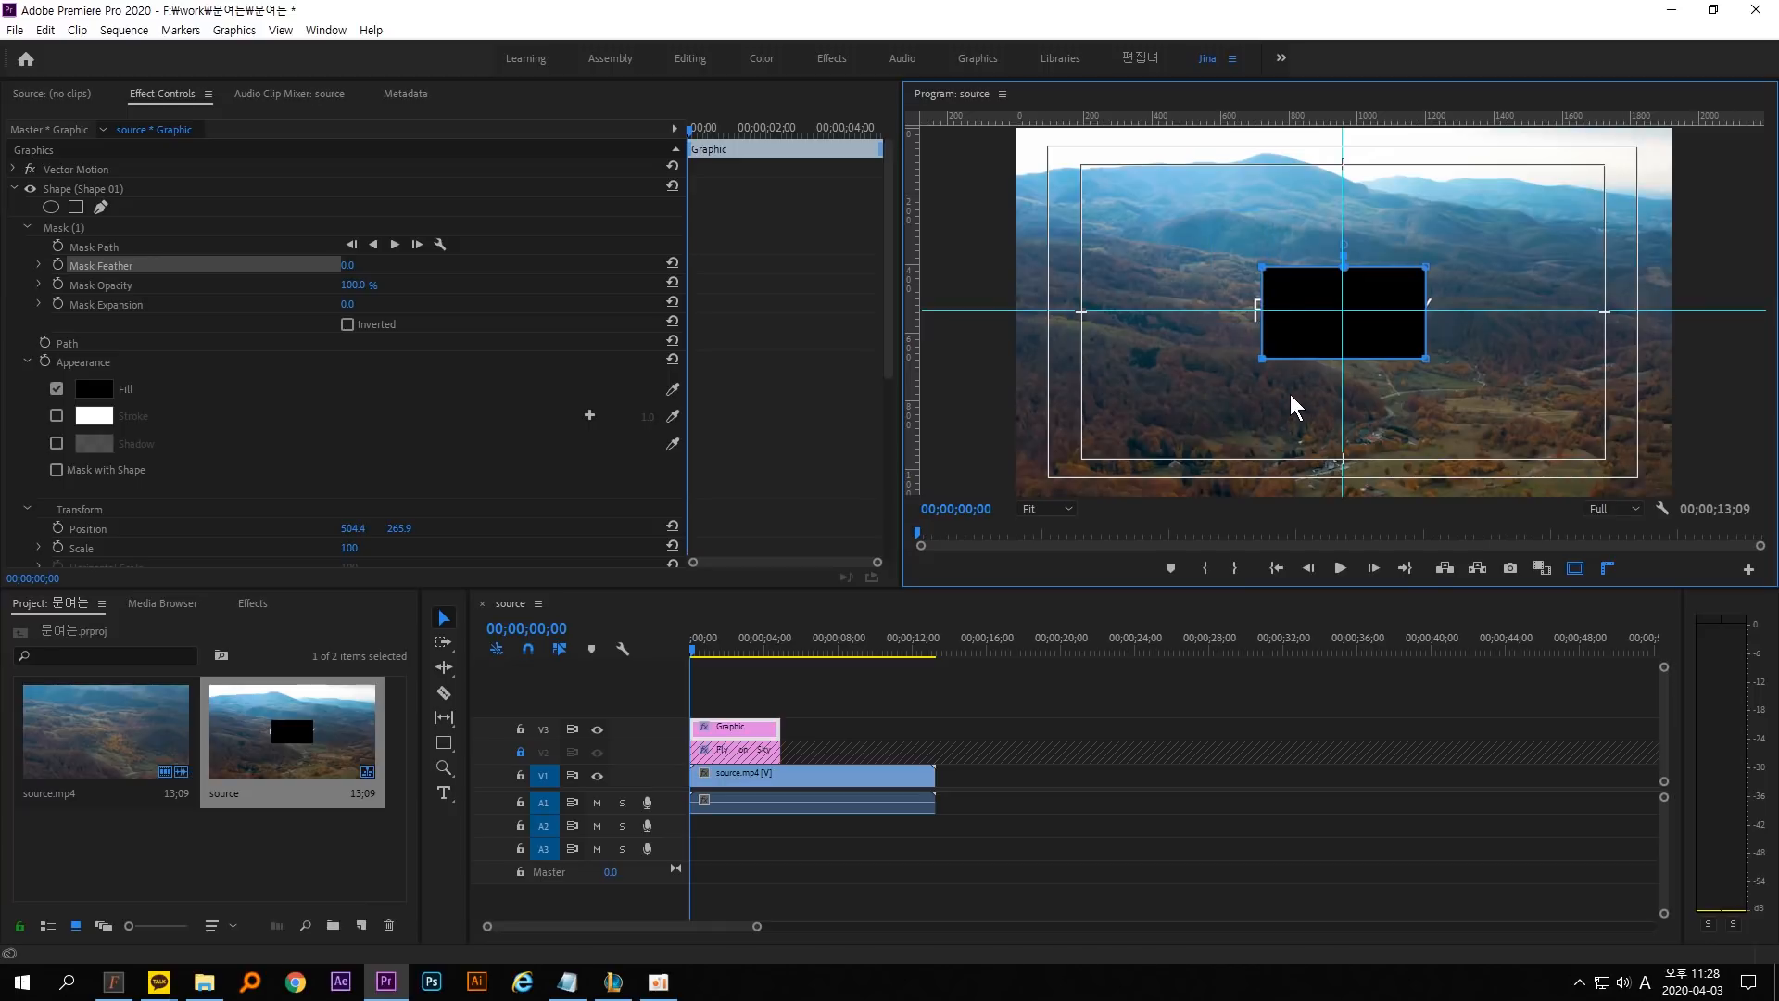
{"action": "key", "text": "shift+Right"}
{"action": "key", "text": "shift+Right"}
{"action": "key", "text": "shift+Right"}
{"action": "key", "text": "shift+Right"}
{"action": "key", "text": "shift+Right"}
{"action": "key", "text": "shift+Right"}
{"action": "key", "text": "shift+Right"}
{"action": "key", "text": "shift+Right"}
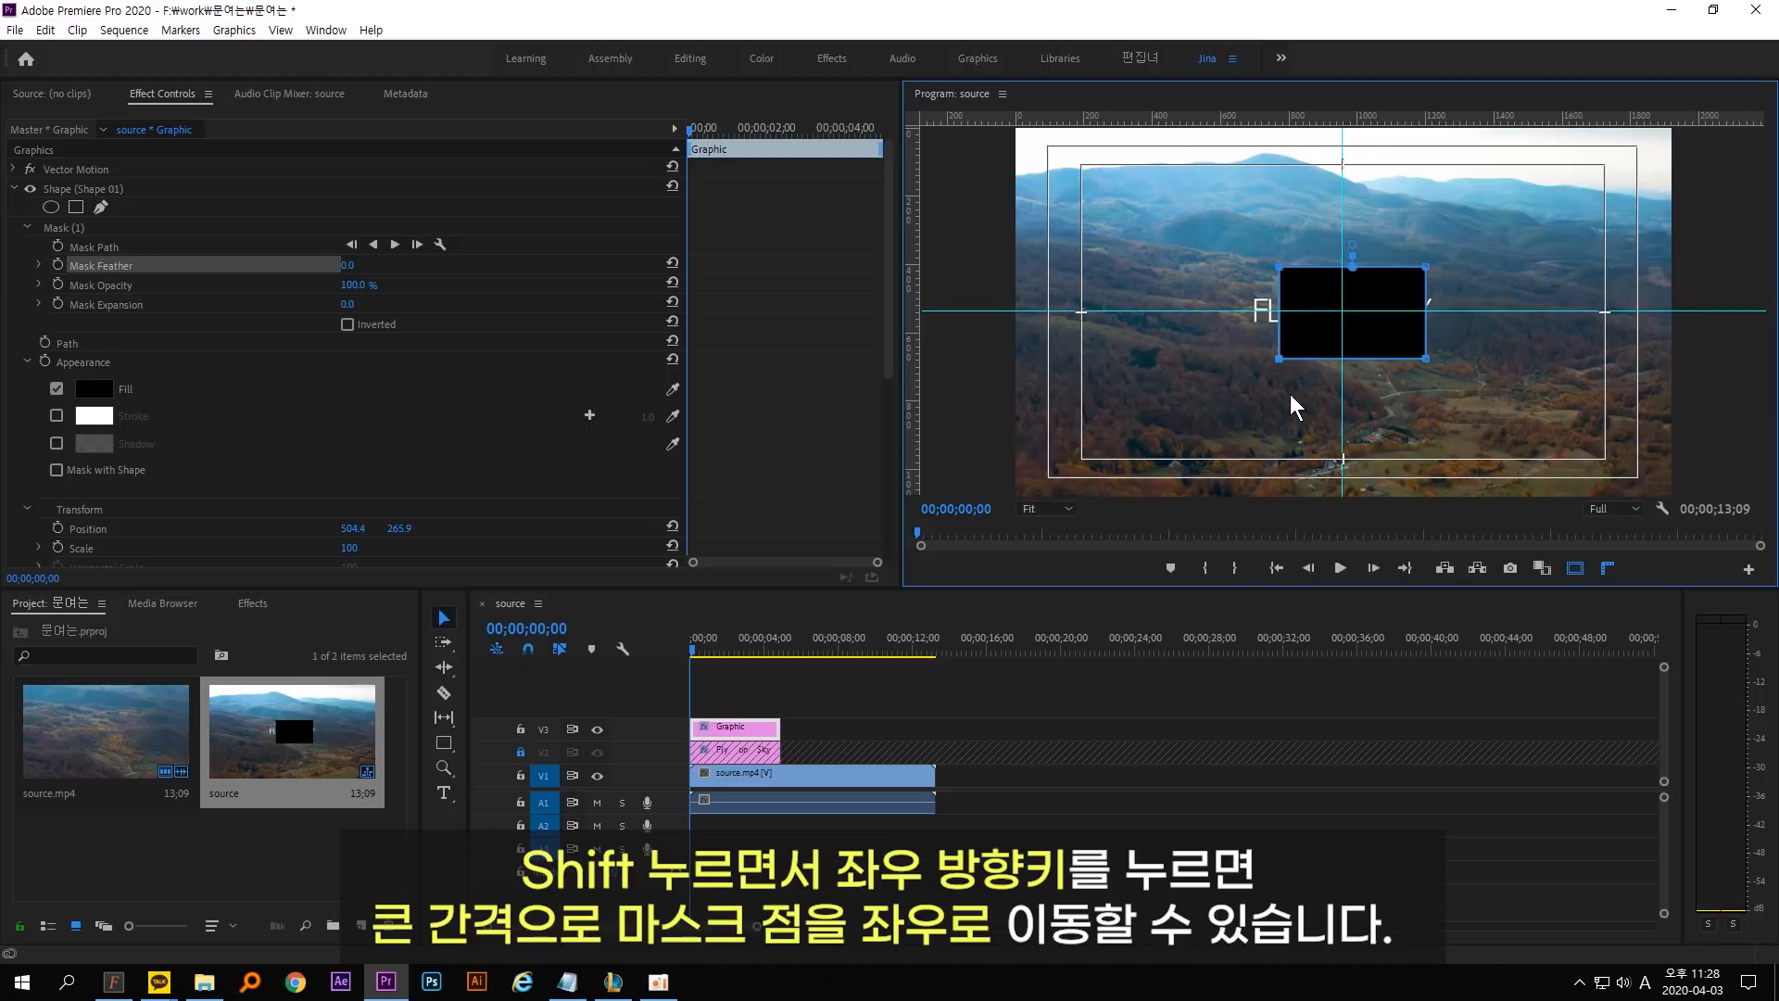
{"action": "key", "text": "shift+Right"}
{"action": "key", "text": "shift+Right"}
{"action": "key", "text": "shift+Right"}
{"action": "key", "text": "shift+Right"}
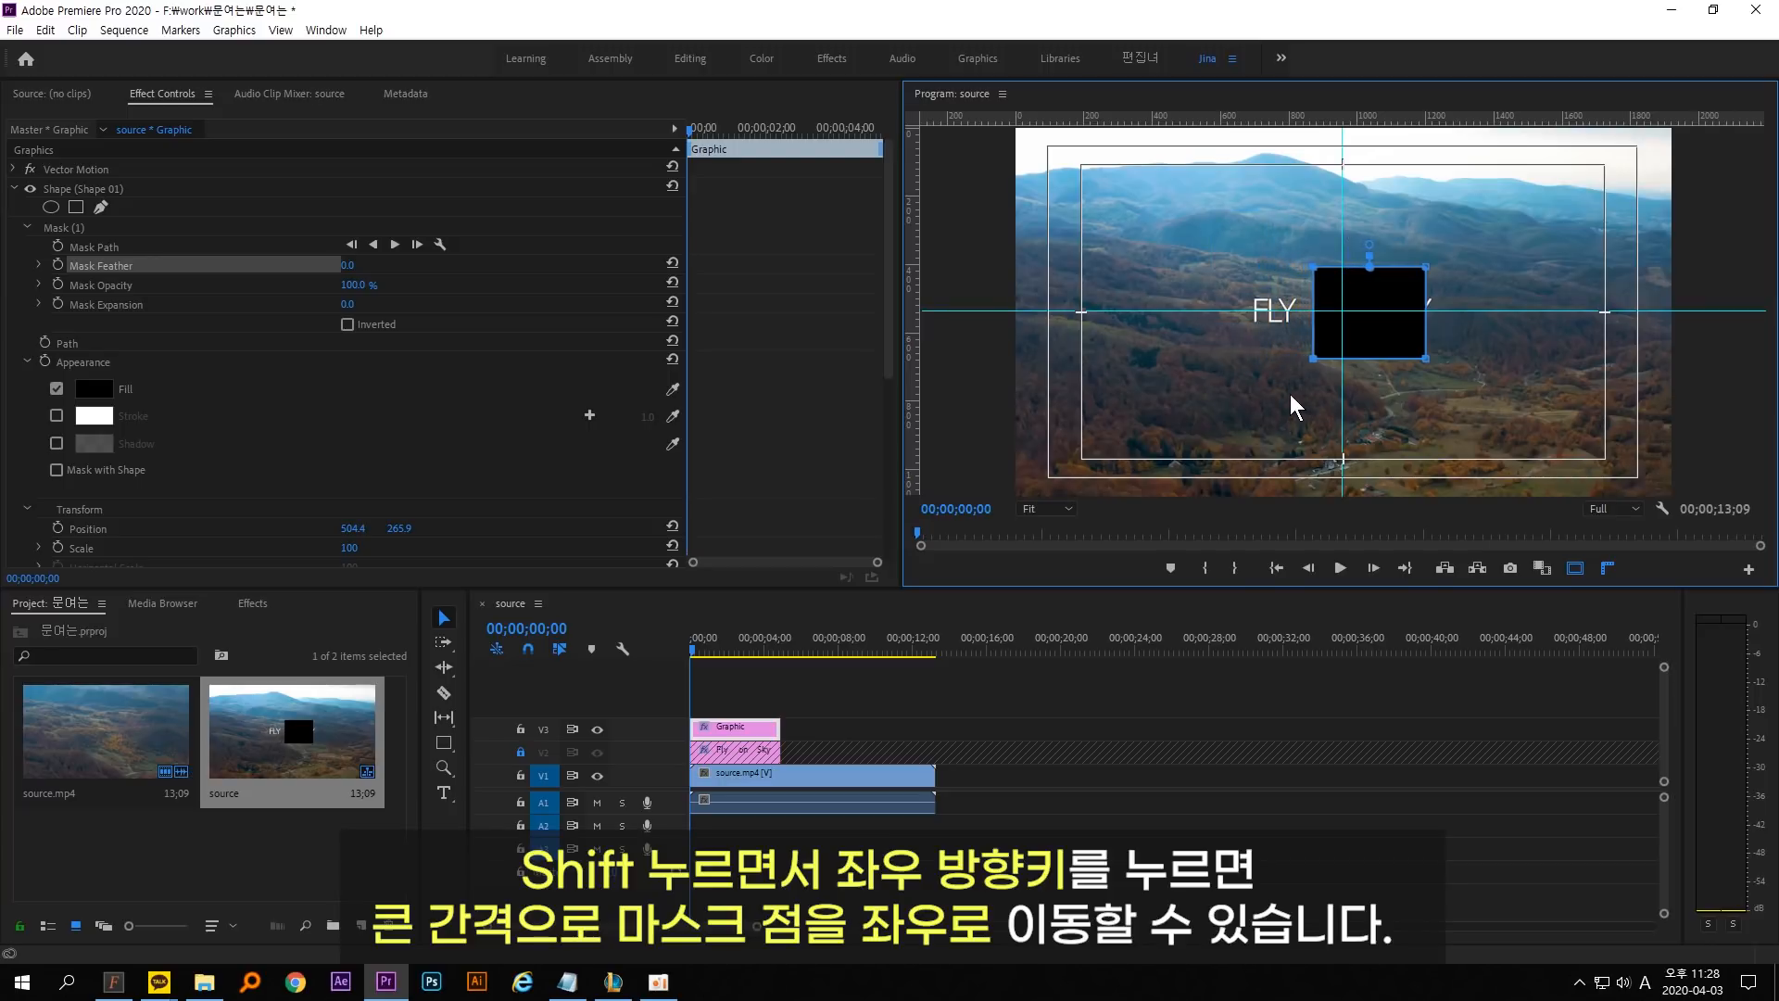
{"action": "key", "text": "shift+Right"}
{"action": "key", "text": "shift+Right"}
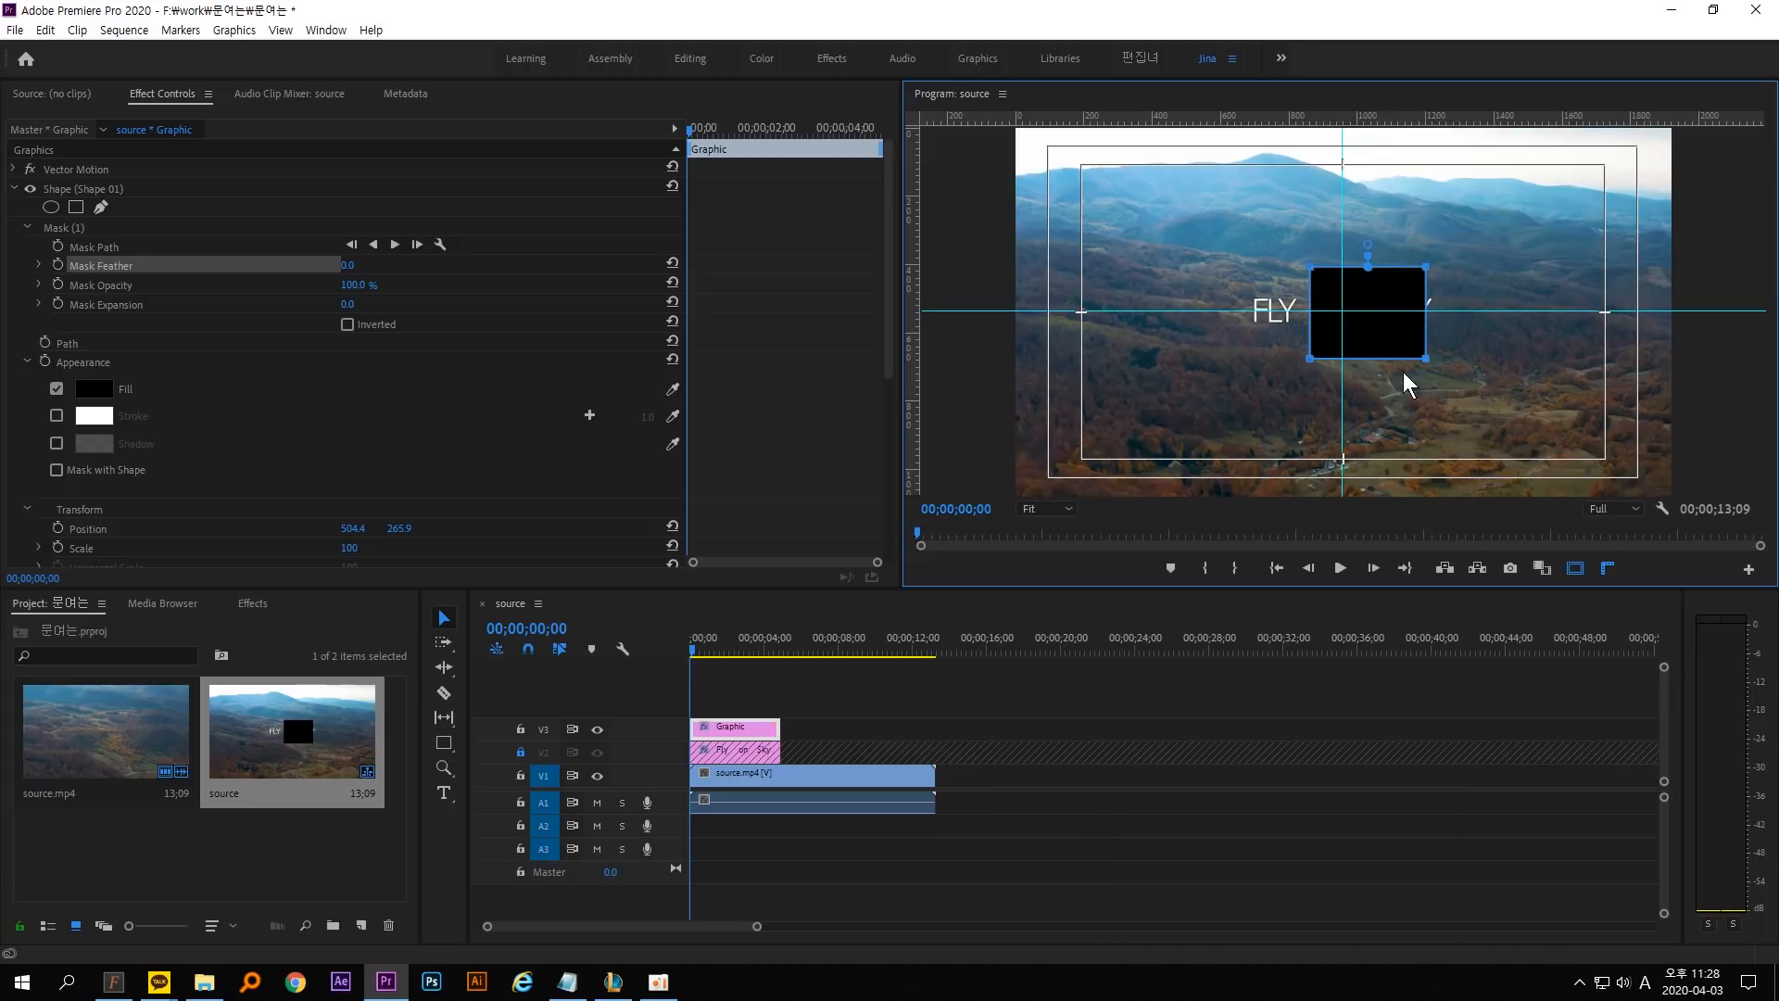
Move the mask's two right points inward until the word SKY is uncovered.
{"action": "key", "text": "shift+Left"}
{"action": "key", "text": "shift+Left"}
{"action": "key", "text": "shift+Left"}
{"action": "key", "text": "shift+Left"}
{"action": "key", "text": "shift+Left"}
{"action": "key", "text": "shift+Left"}
{"action": "key", "text": "shift+Left"}
{"action": "key", "text": "shift+Left"}
{"action": "key", "text": "shift+Left"}
{"action": "key", "text": "shift+Left"}
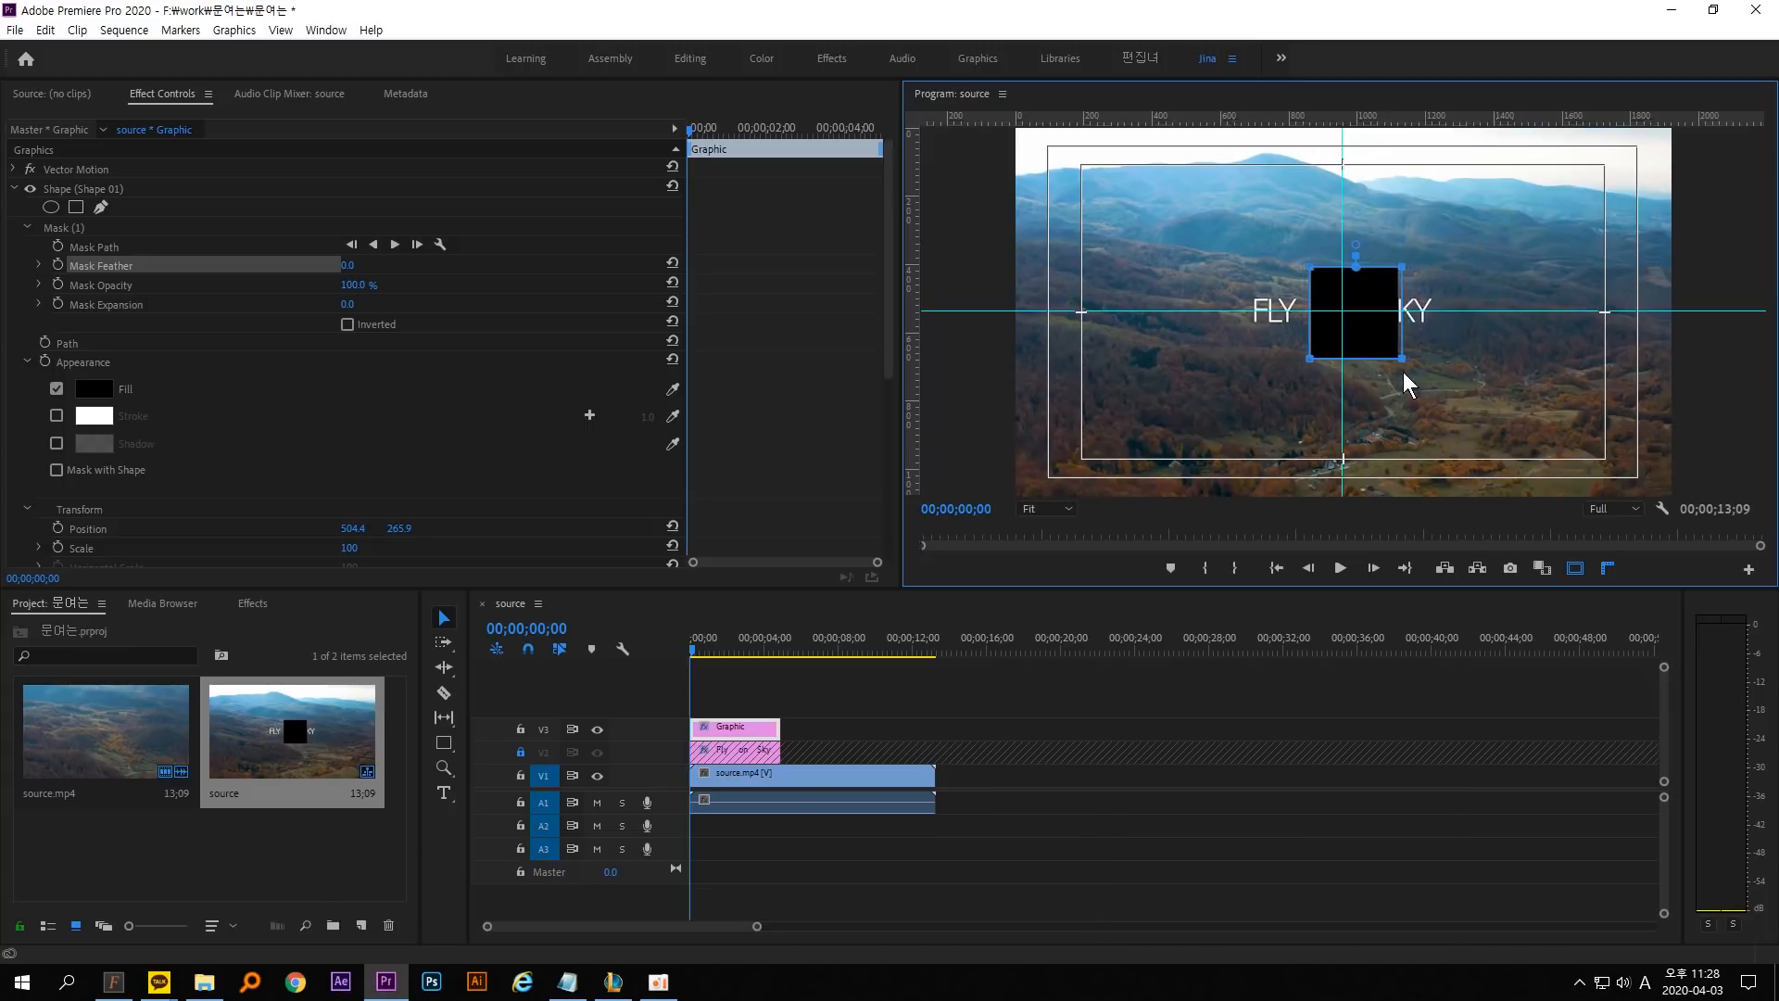
{"action": "key", "text": "shift+Left"}
{"action": "key", "text": "shift+Left"}
{"action": "key", "text": "shift+Left"}
{"action": "key", "text": "shift+Left"}
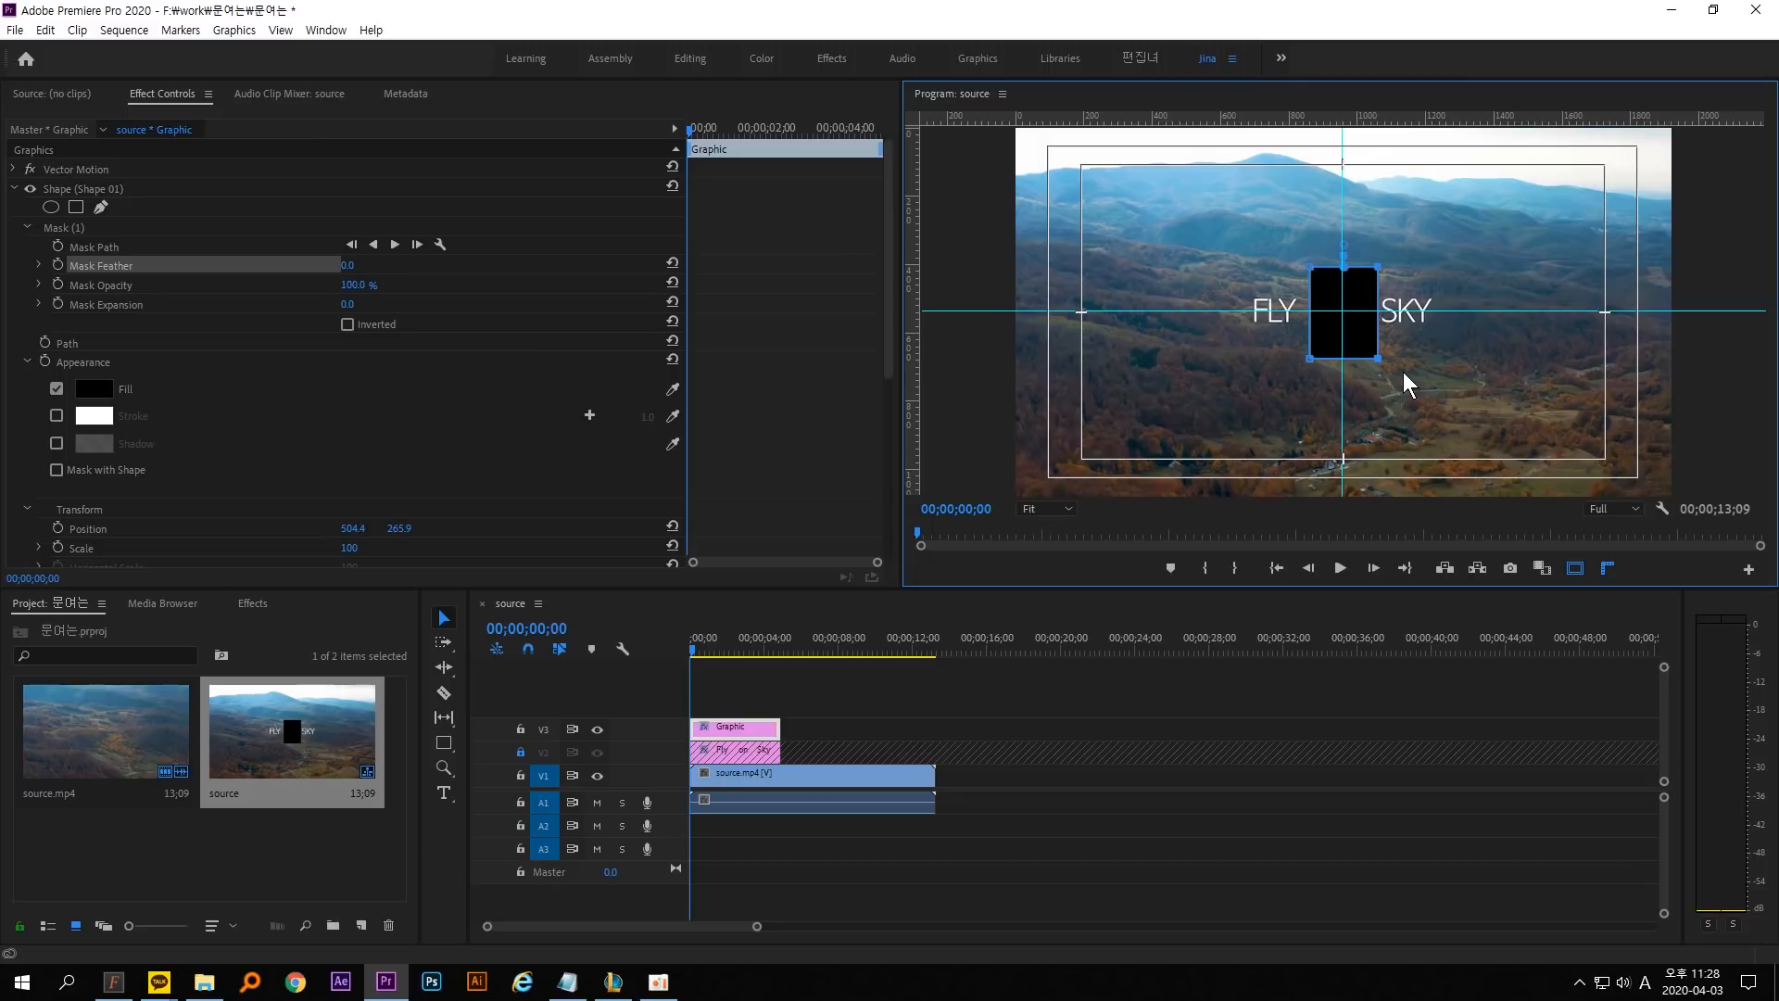
Fine-tune the mask's two left points in small nudges so the edge sits just beside FLY.
{"action": "left_click_drag", "start_coordinate": [1247, 182], "coordinate": [1319, 397]}
{"action": "key", "text": "shift+Left"}
{"action": "key", "text": "Right"}
{"action": "key", "text": "Right"}
{"action": "key", "text": "Right"}
{"action": "key", "text": "Right"}
{"action": "key", "text": "Right"}
{"action": "key", "text": "Right"}
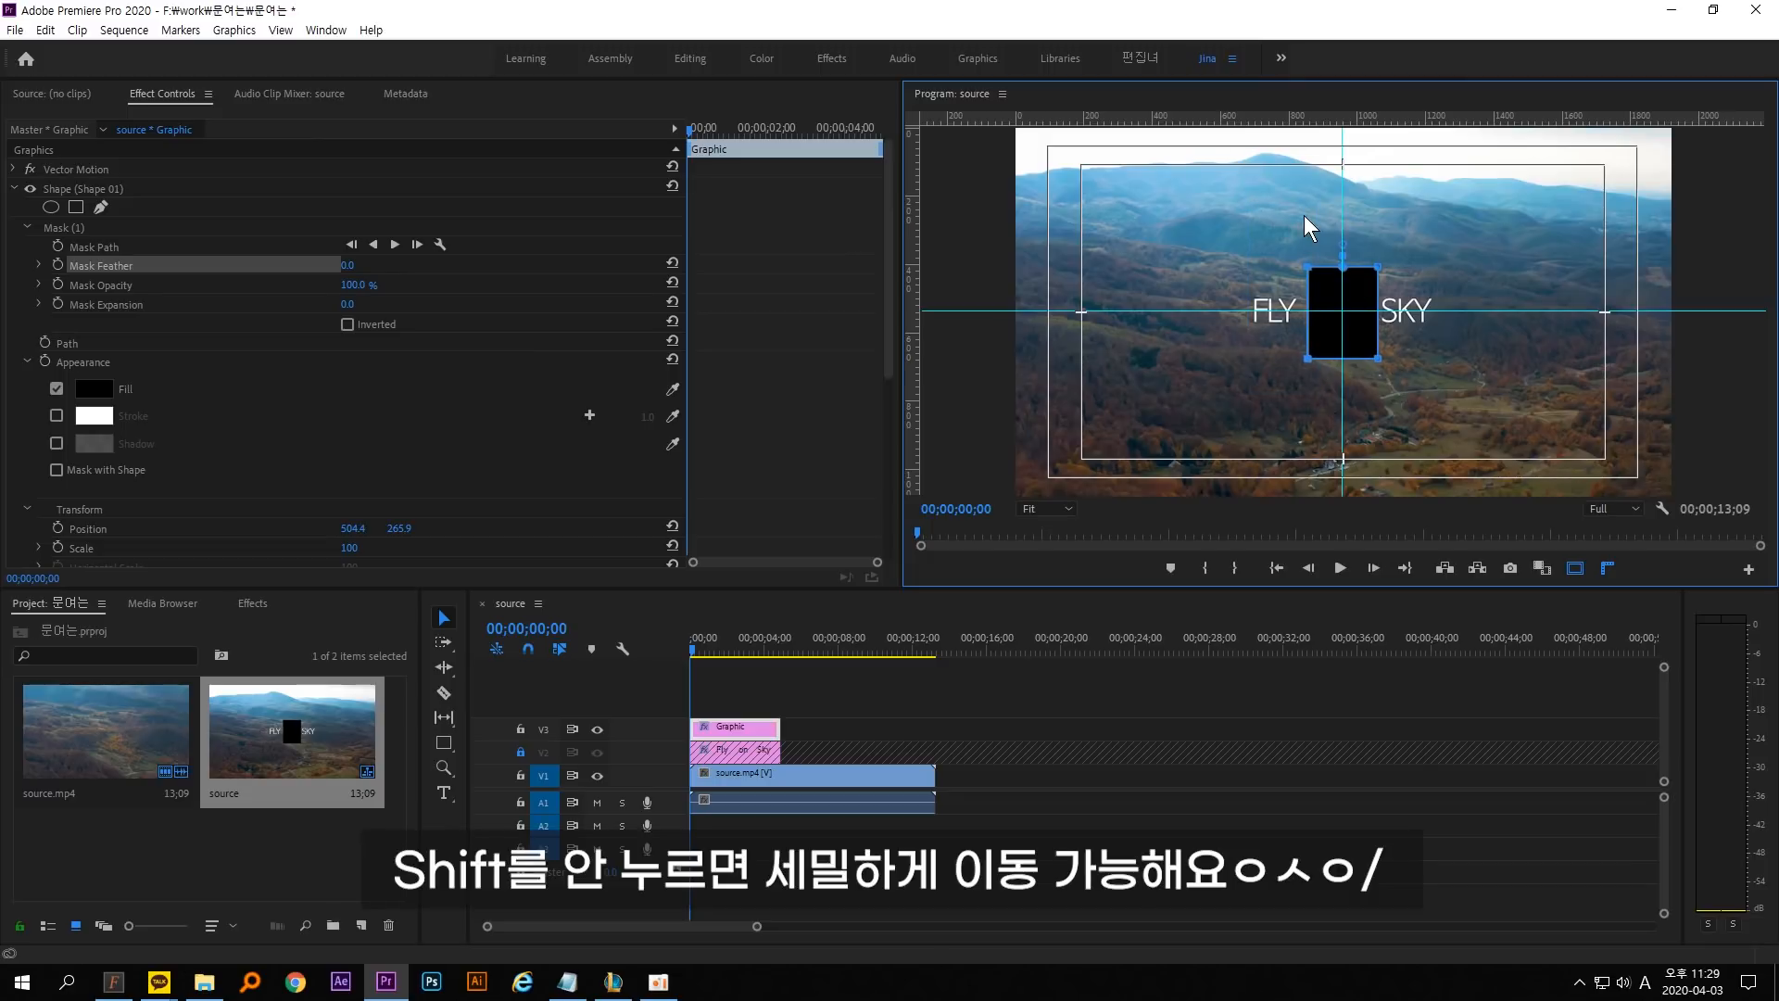
{"action": "key", "text": "Right"}
{"action": "key", "text": "Left"}
{"action": "key", "text": "Left"}
{"action": "key", "text": "Right"}
{"action": "key", "text": "Right"}
{"action": "key", "text": "Left"}
{"action": "key", "text": "Left"}
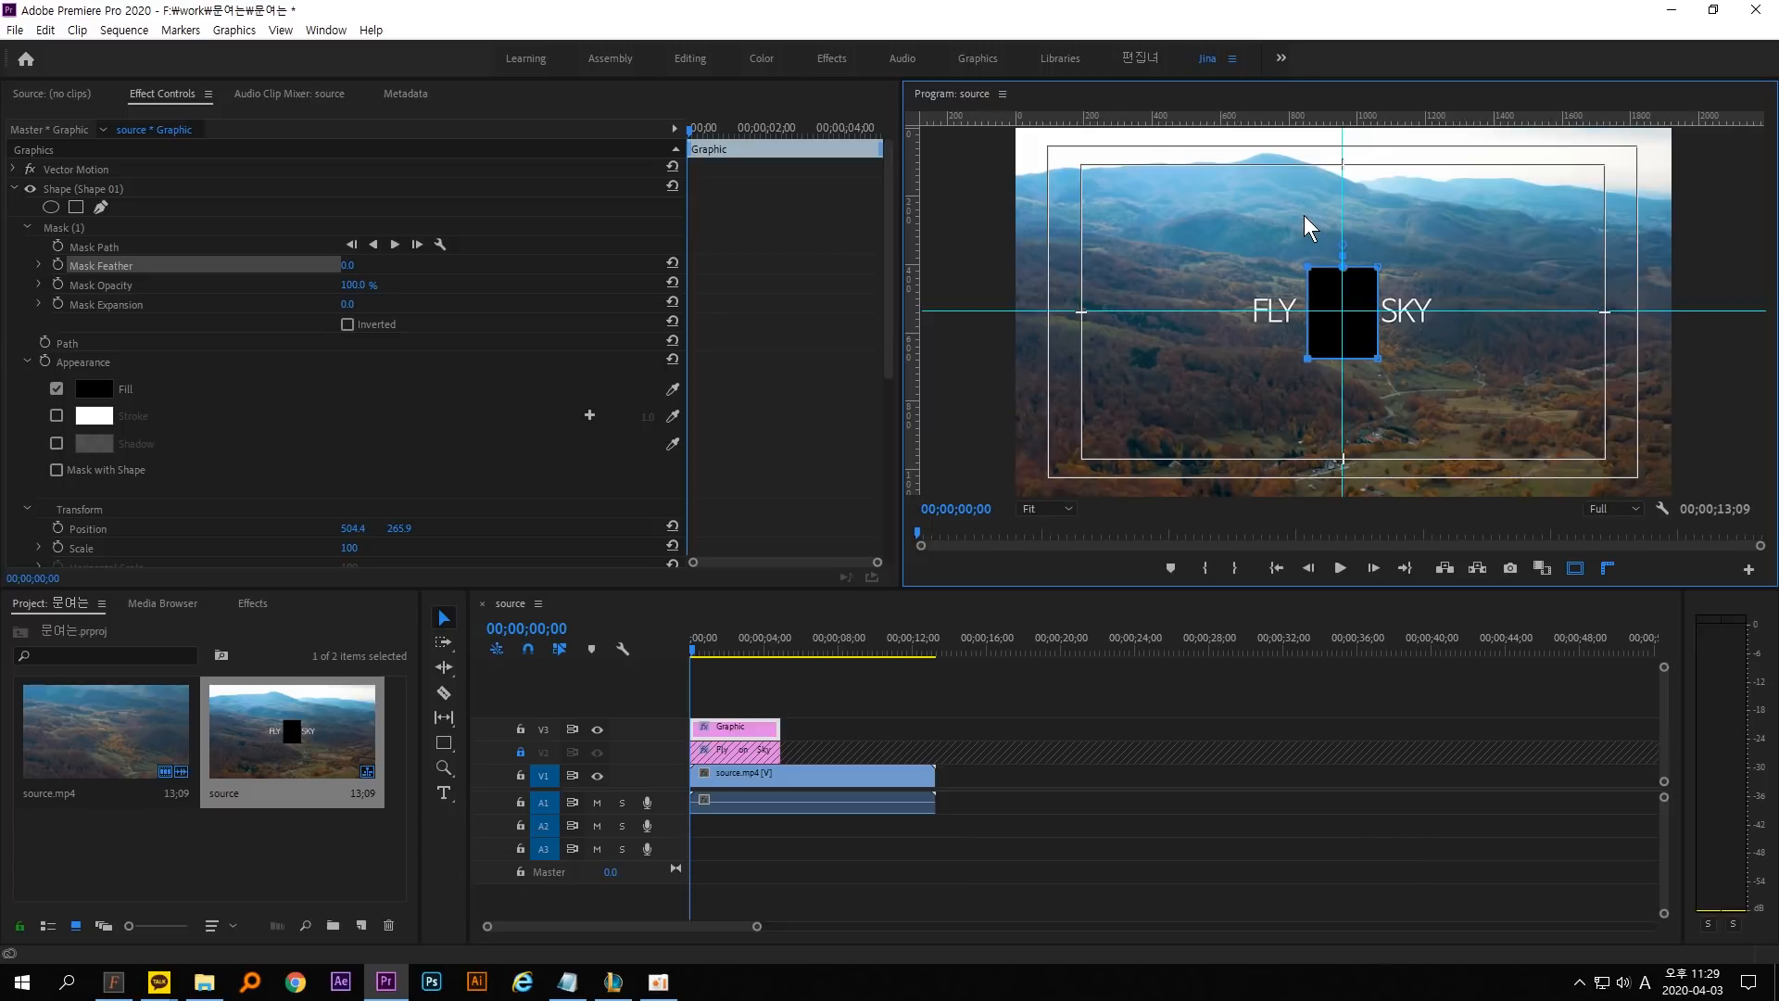
{"action": "key", "text": "Right"}
{"action": "key", "text": "Left"}
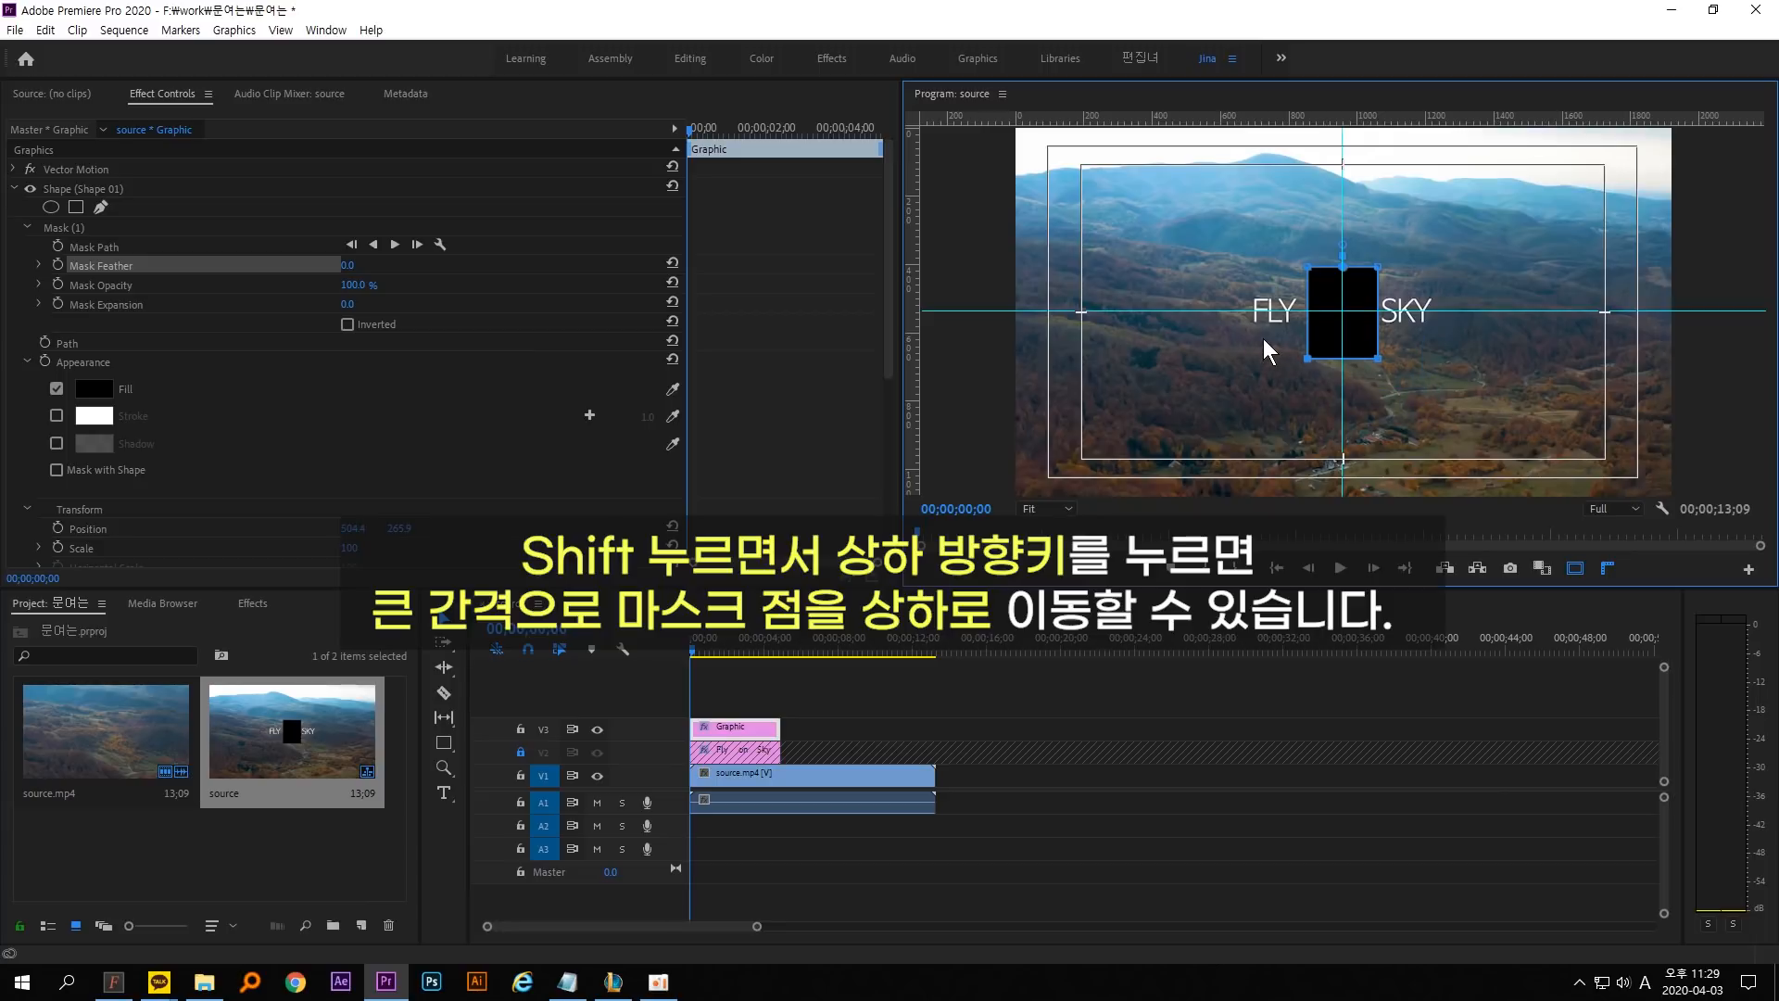
Raise the mask's two bottom points with large and small nudges to shorten the black rectangle.
{"action": "key", "text": "shift+Up"}
{"action": "key", "text": "shift+Up"}
{"action": "key", "text": "shift+Down"}
{"action": "key", "text": "shift+Down"}
{"action": "key", "text": "shift+Up"}
{"action": "key", "text": "shift+Up"}
{"action": "key", "text": "shift+Up"}
{"action": "key", "text": "shift+Up"}
{"action": "key", "text": "shift+Up"}
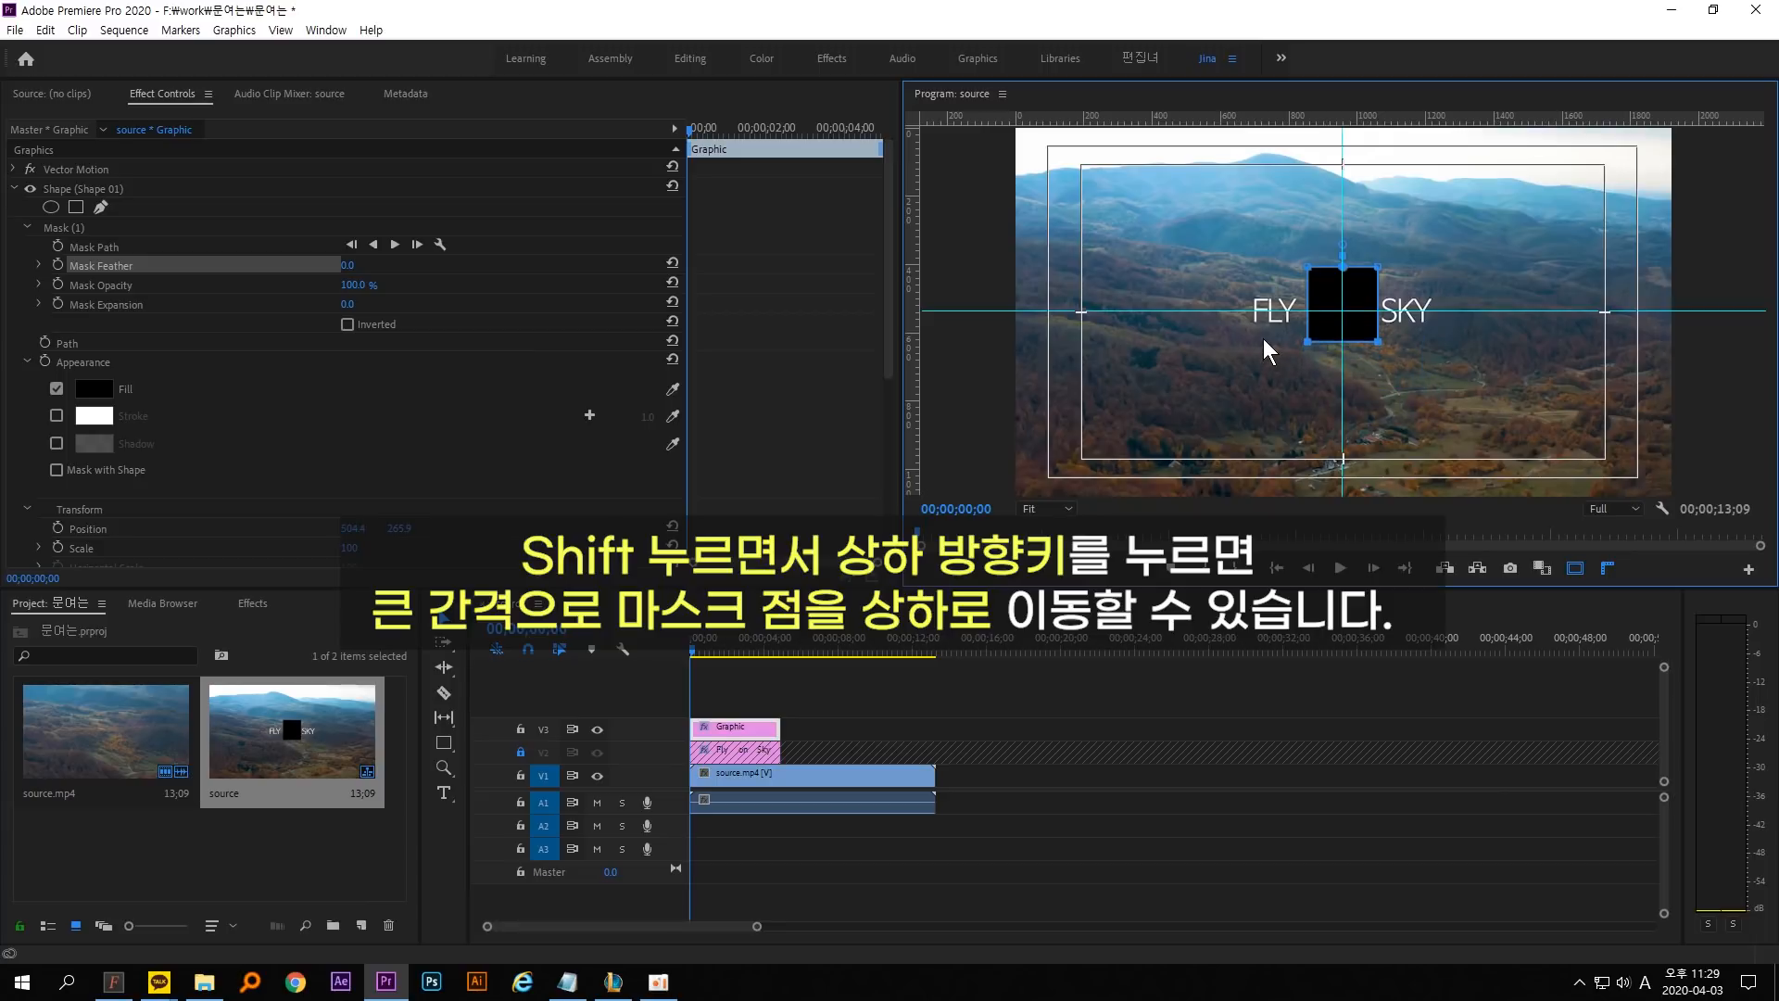
{"action": "key", "text": "shift+Down"}
{"action": "key", "text": "shift+Down"}
{"action": "key", "text": "shift+Down"}
{"action": "key", "text": "shift+Down"}
{"action": "key", "text": "Up"}
{"action": "key", "text": "Up"}
{"action": "key", "text": "Up"}
{"action": "key", "text": "Up"}
{"action": "key", "text": "Up"}
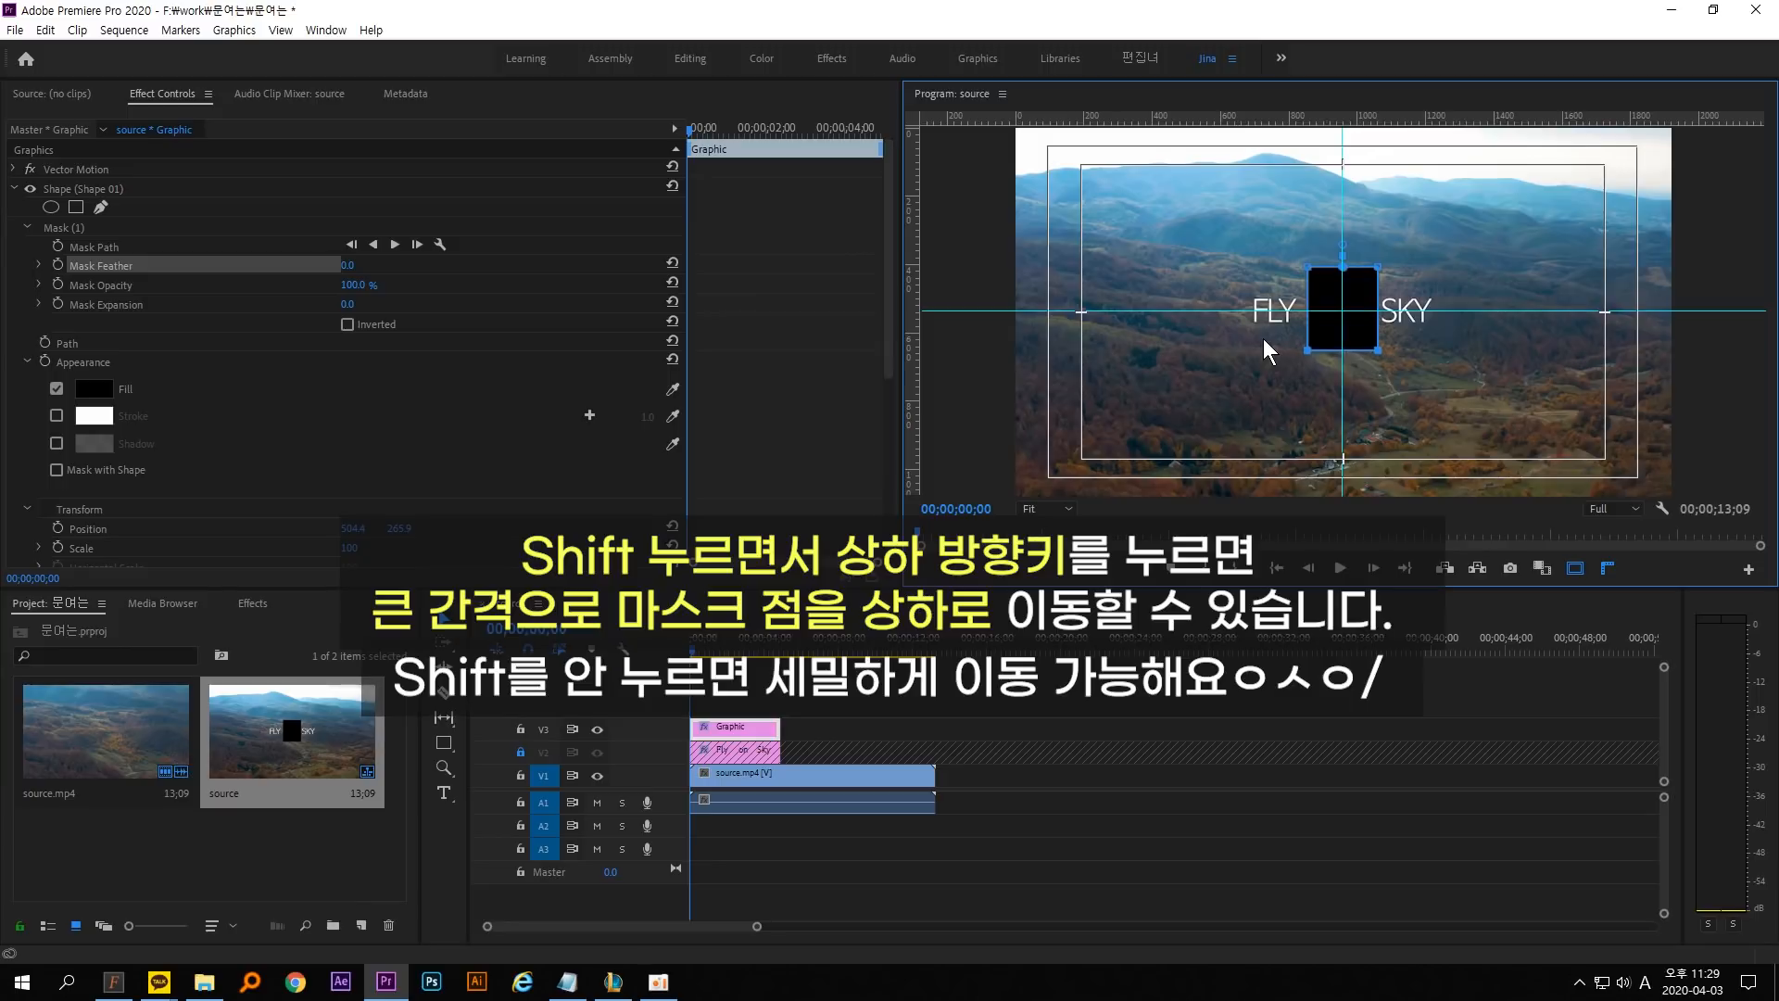
Fine-tune the mask's height in small nudges, extending its top edge slightly above the title.
{"action": "key", "text": "Down"}
{"action": "key", "text": "Down"}
{"action": "key", "text": "Down"}
{"action": "key", "text": "Up"}
{"action": "key", "text": "Up"}
{"action": "key", "text": "Up"}
{"action": "key", "text": "Up"}
{"action": "key", "text": "Up"}
{"action": "key", "text": "Down"}
{"action": "key", "text": "Down"}
{"action": "key", "text": "Down"}
{"action": "key", "text": "Down"}
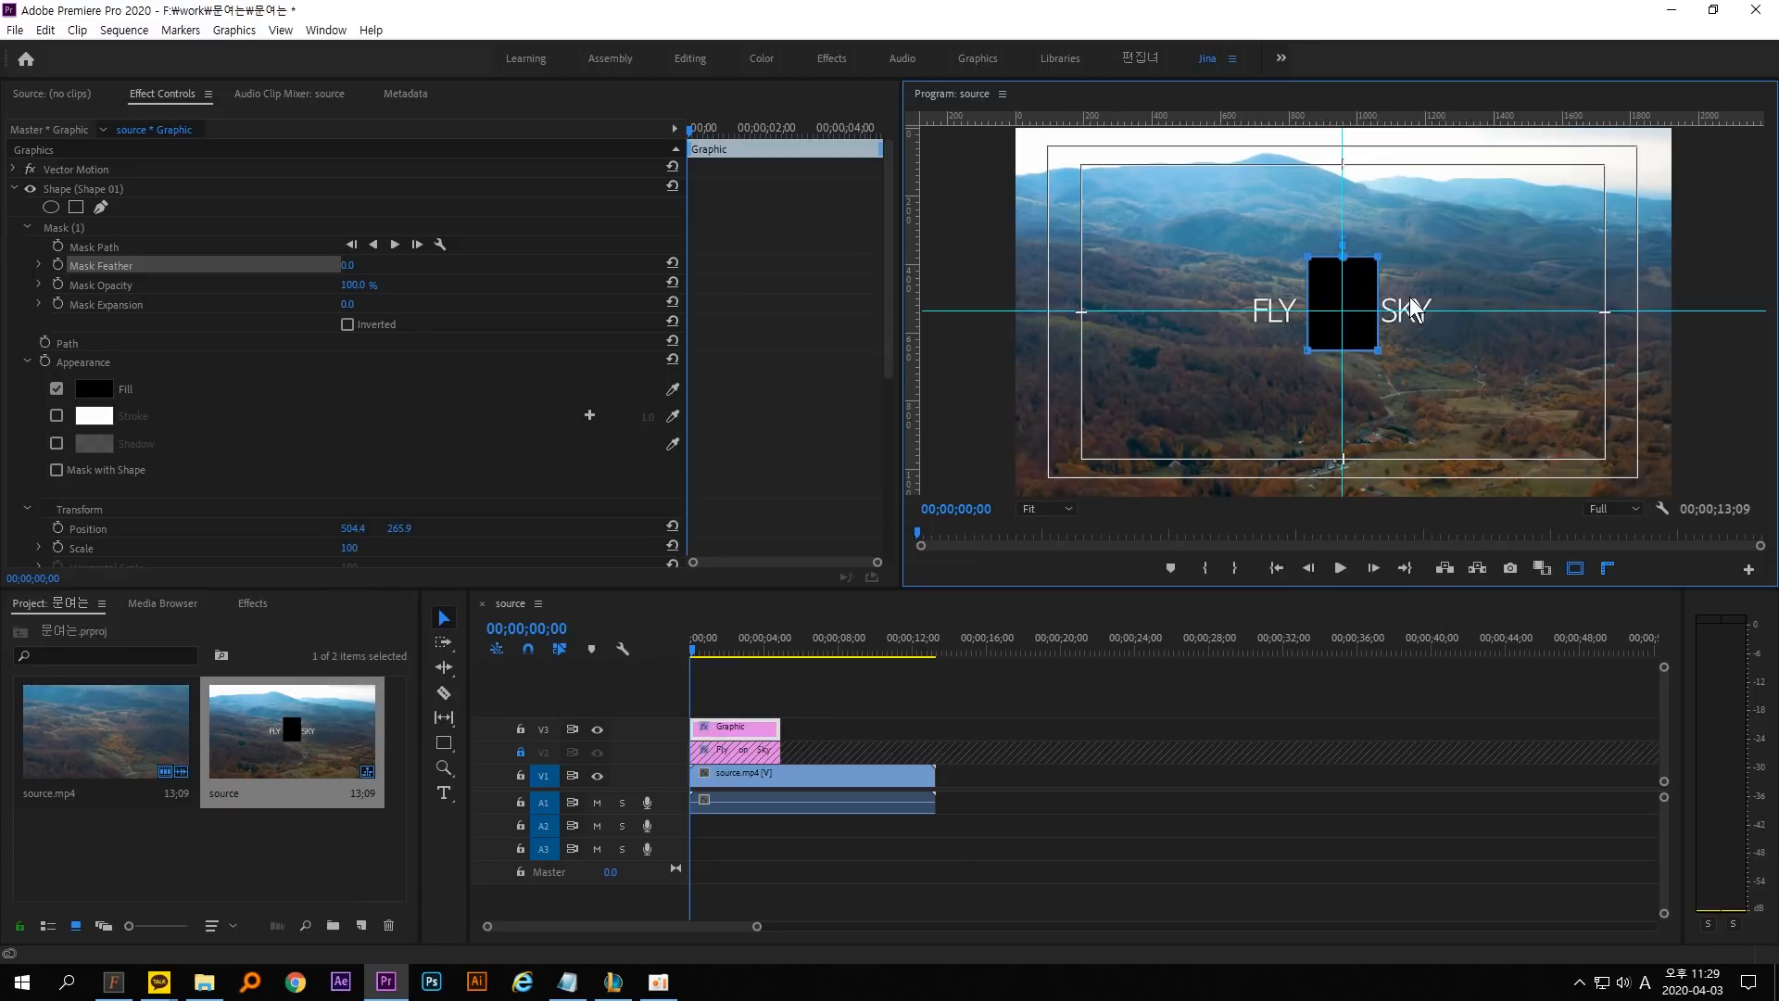
Stretch the mask's top and bottom edges away from the title to give the black rectangle door proportions.
{"action": "key", "text": "shift+Up"}
{"action": "key", "text": "shift+Up"}
{"action": "key", "text": "shift+Down"}
{"action": "key", "text": "shift+Down"}
{"action": "key", "text": "shift+Down"}
{"action": "key", "text": "shift+Up"}
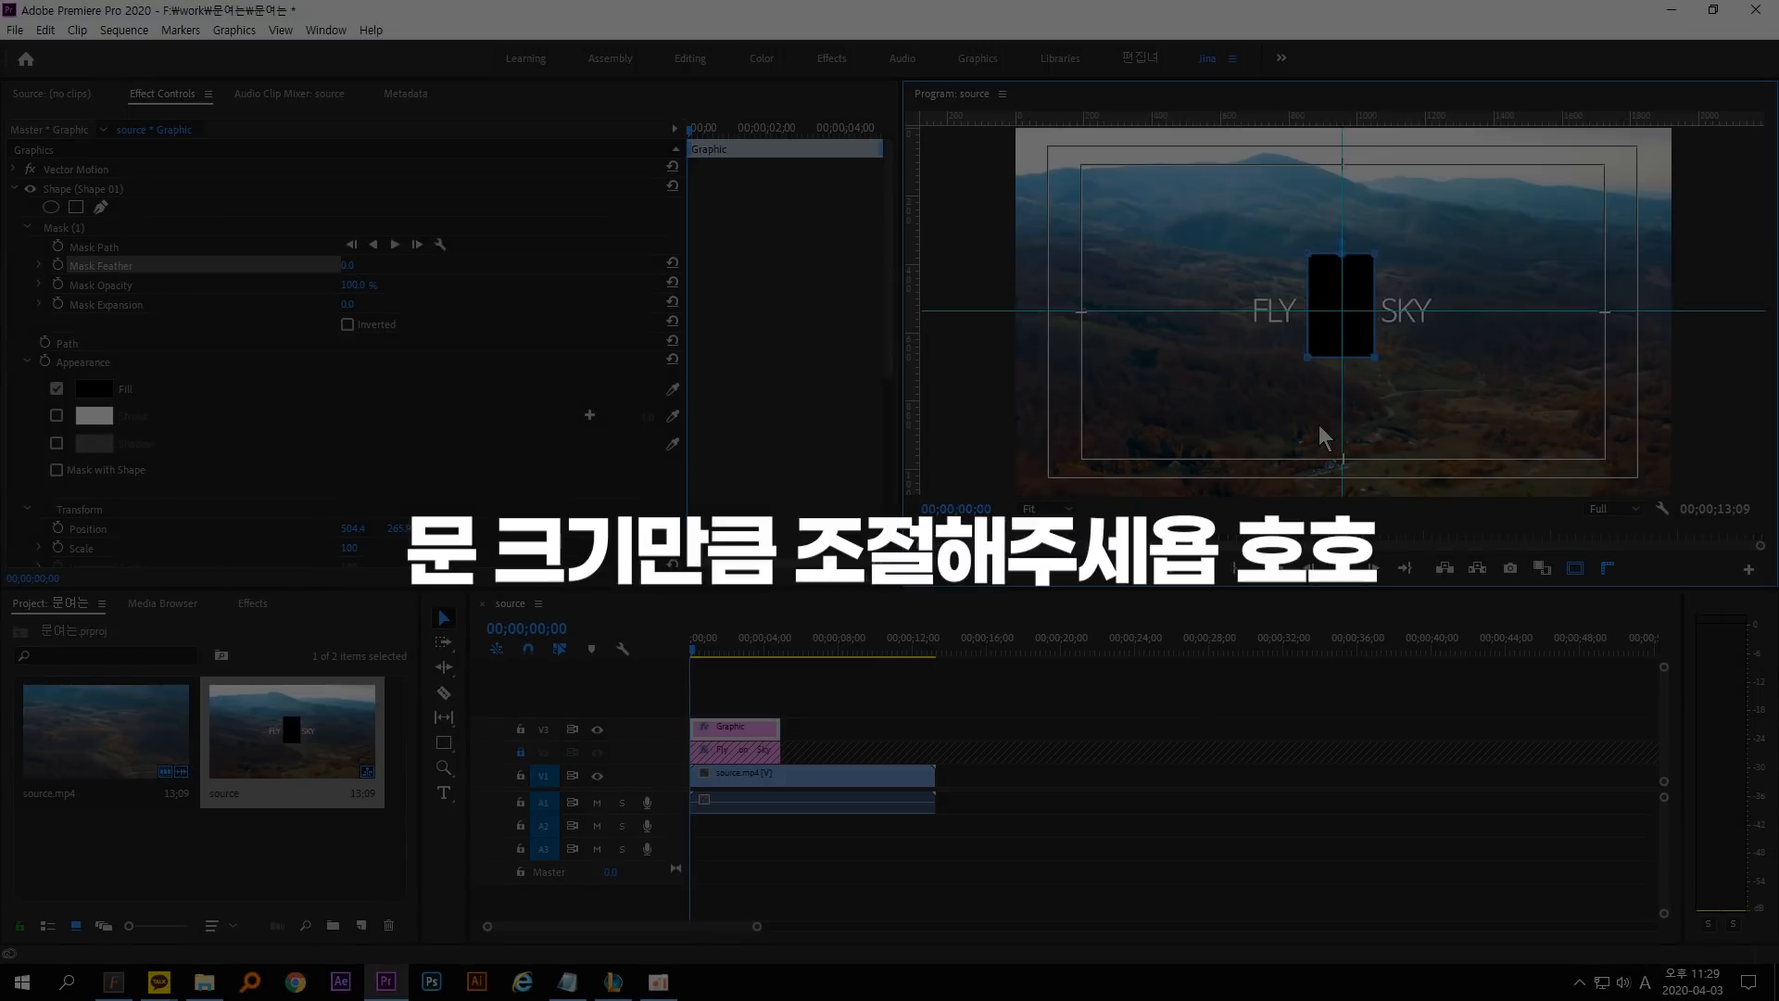
{"action": "key", "text": "shift+Down"}
{"action": "key", "text": "shift+Down"}
{"action": "key", "text": "shift+Down"}
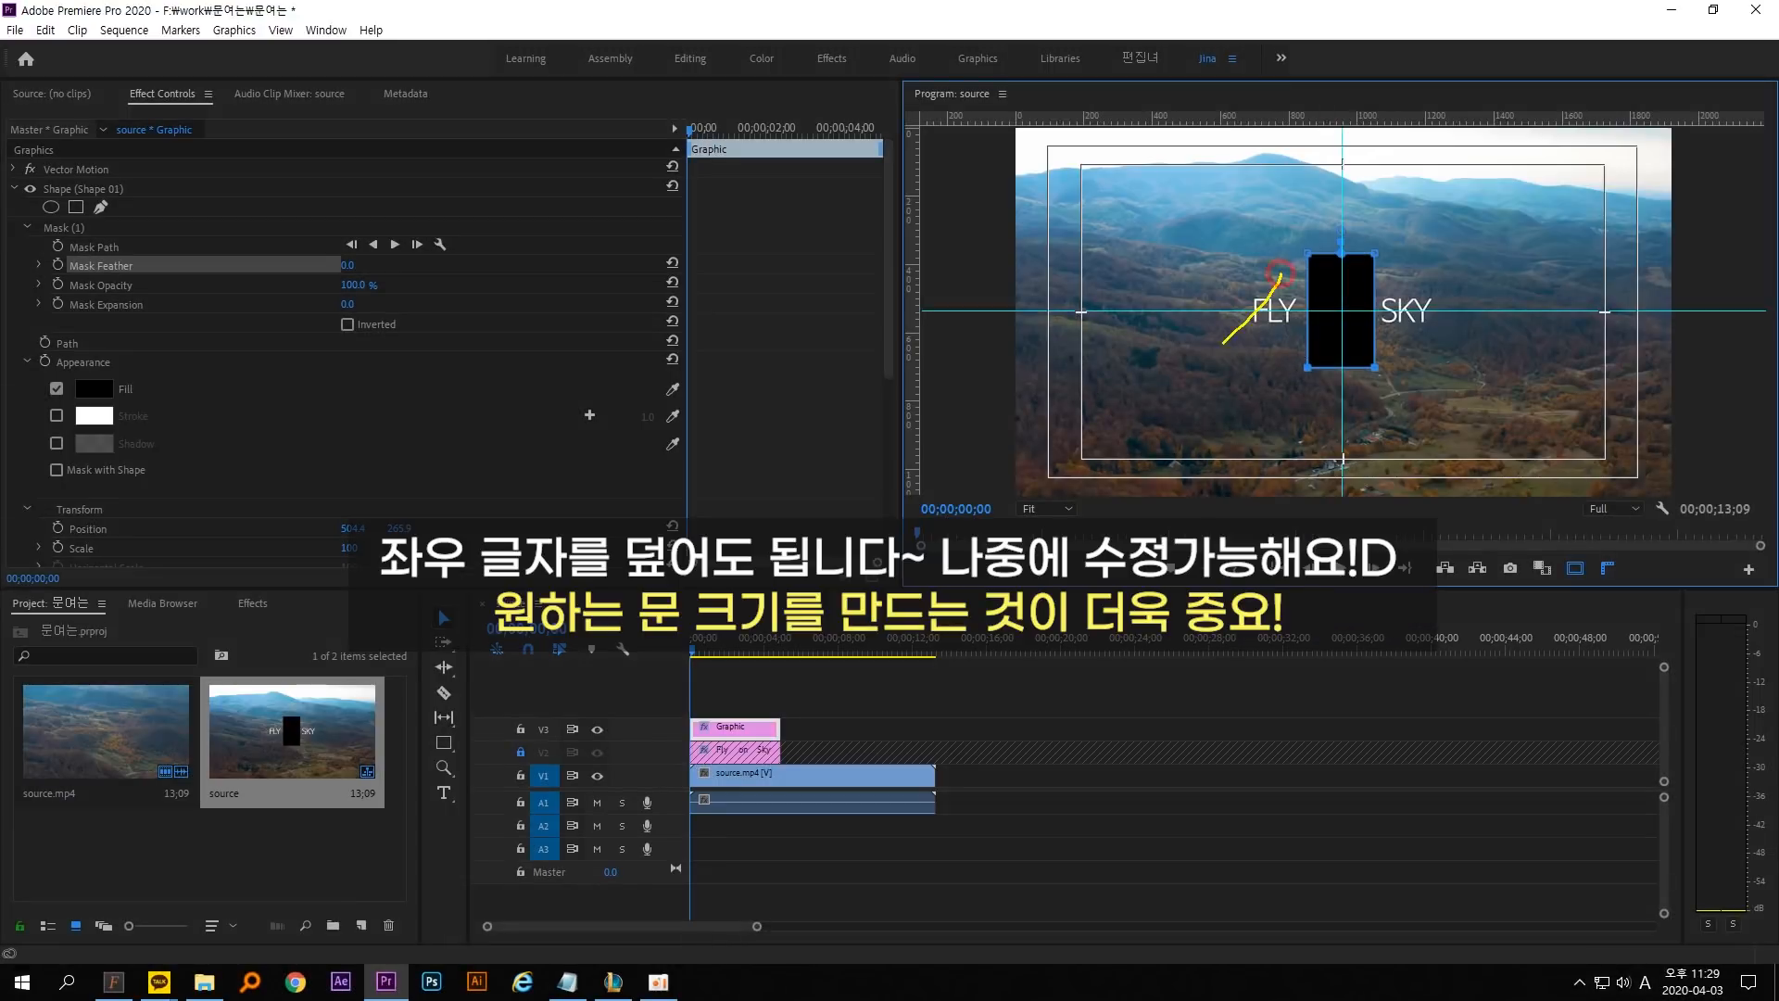
{"action": "left_click_drag", "start_coordinate": [1435, 274], "coordinate": [1403, 324]}
{"action": "key", "text": "Escape"}
{"action": "left_click_drag", "start_coordinate": [1351, 322], "coordinate": [1406, 322]}
{"action": "key", "text": "ctrl+z"}
{"action": "key", "text": "ctrl+z"}
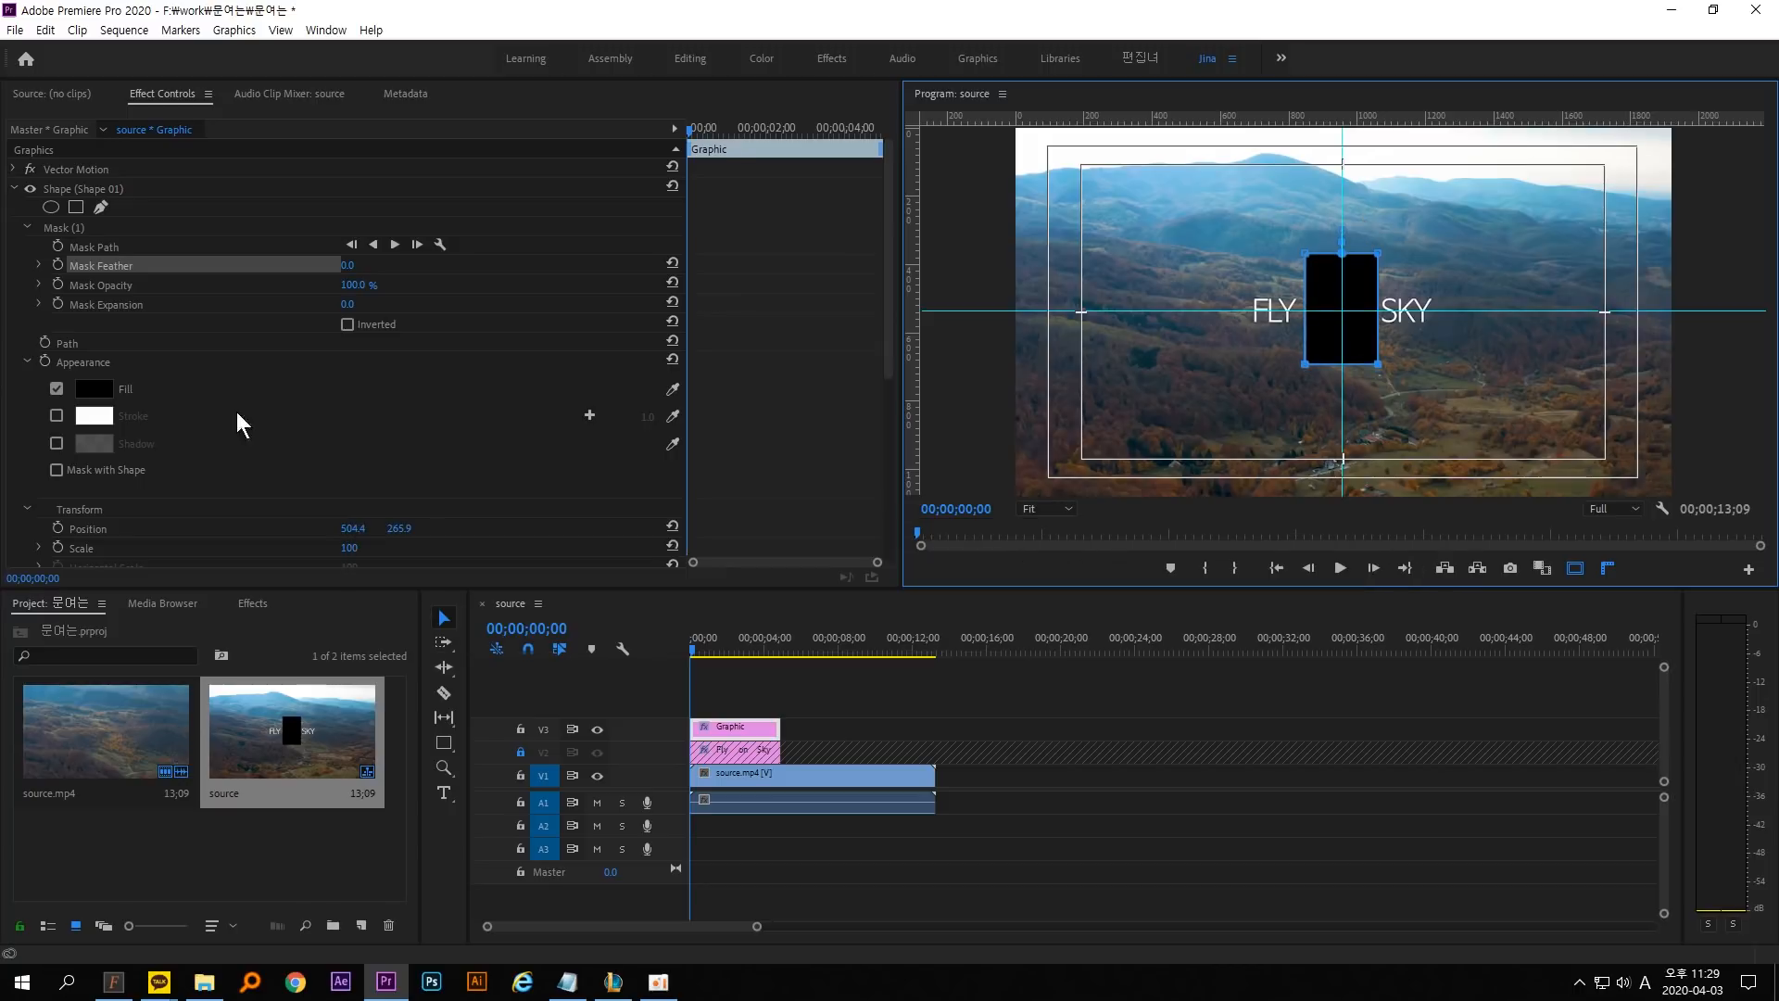
Rename the masked black shape layer as door.
{"action": "left_click", "coordinate": [90, 187]}
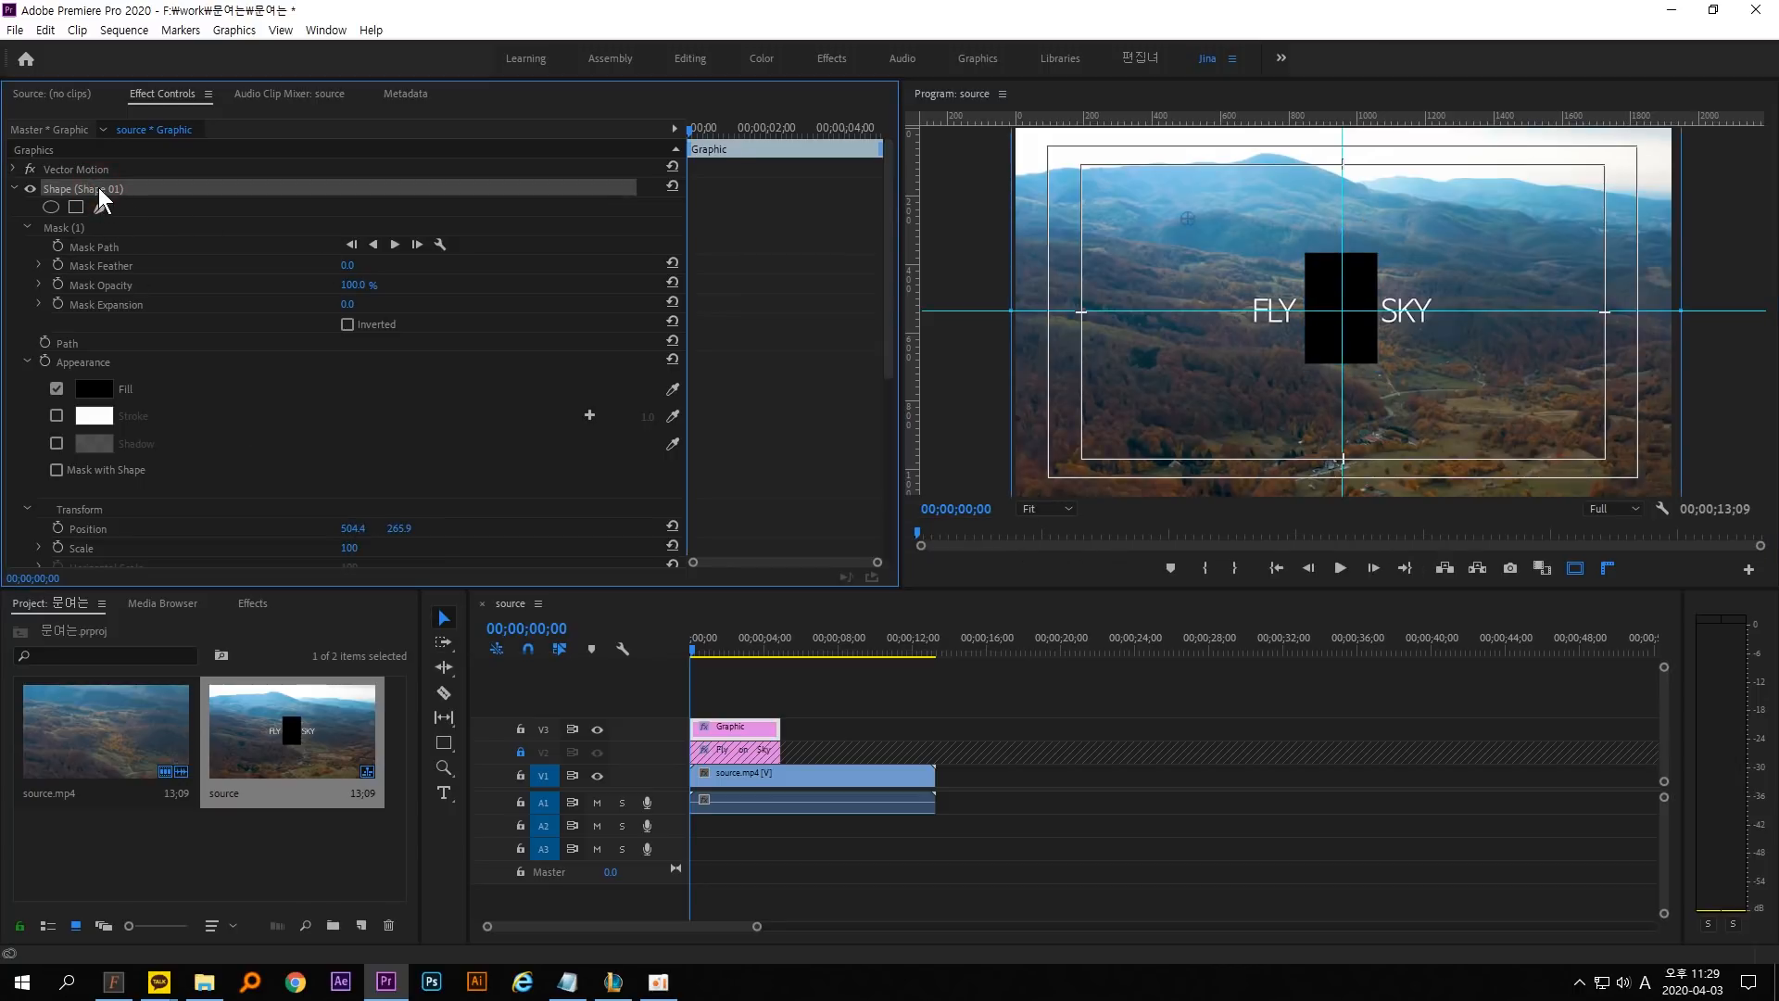
{"action": "right_click", "coordinate": [100, 191]}
{"action": "left_click", "coordinate": [154, 198]}
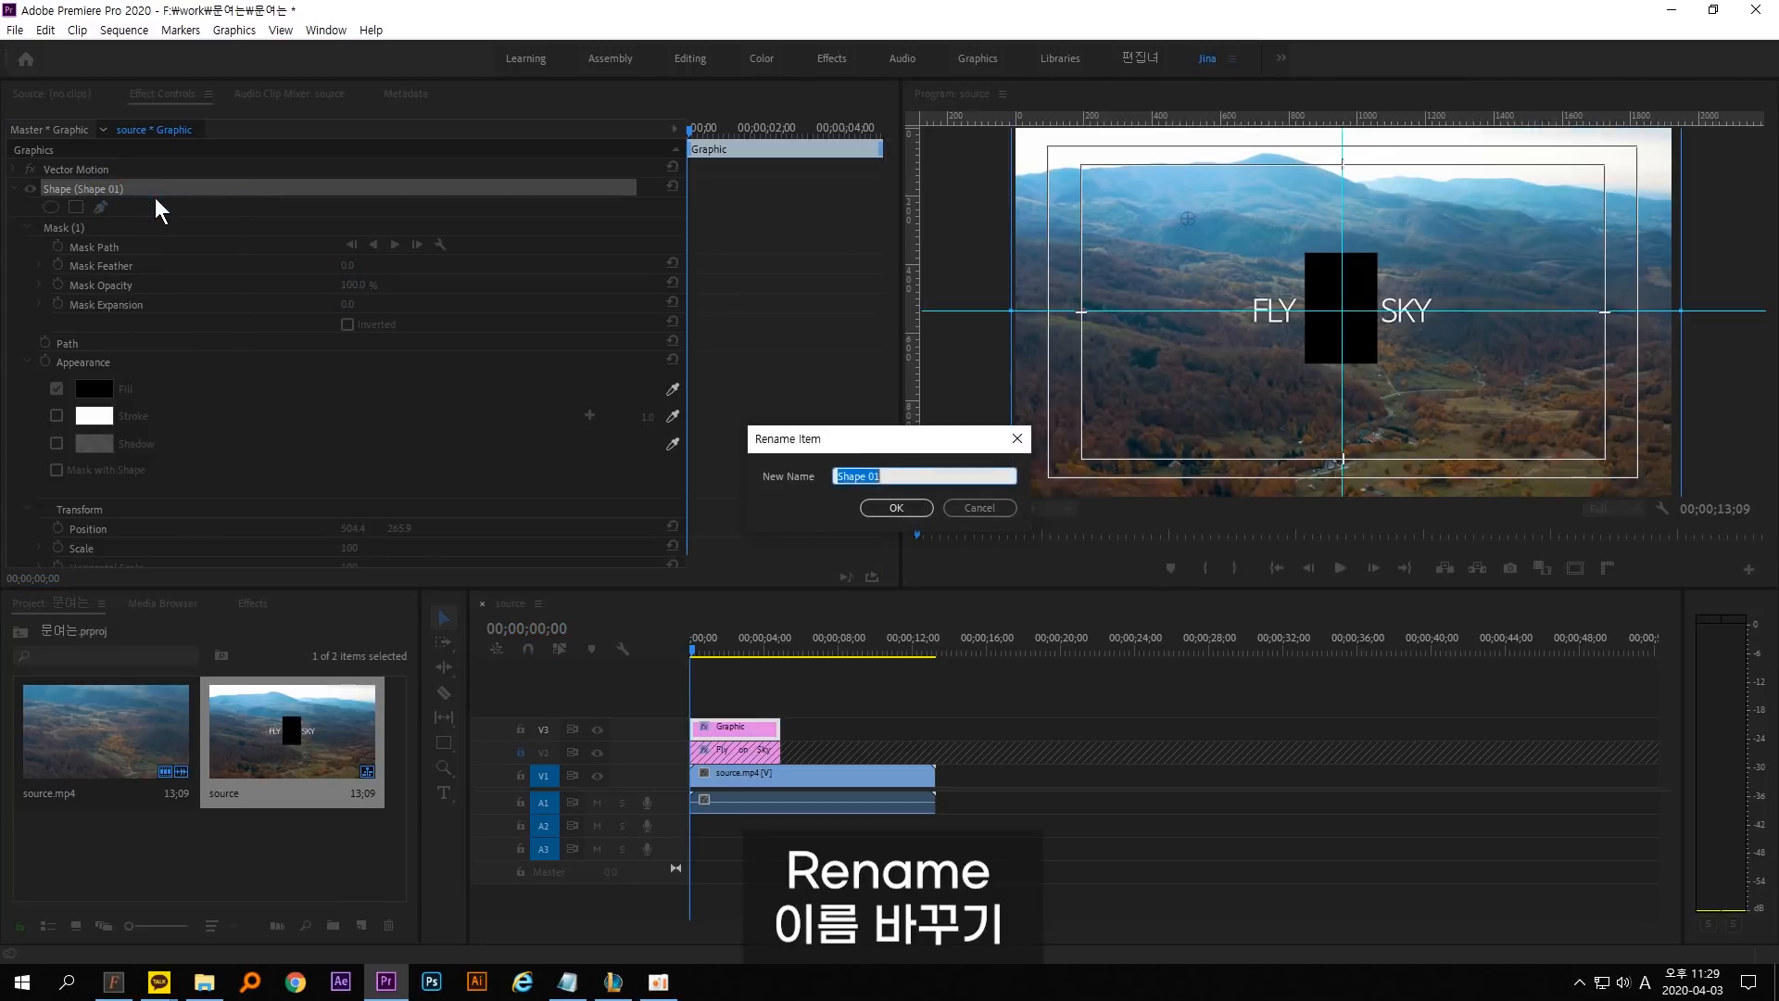
{"action": "type", "text": "door"}
{"action": "key", "text": "Return"}
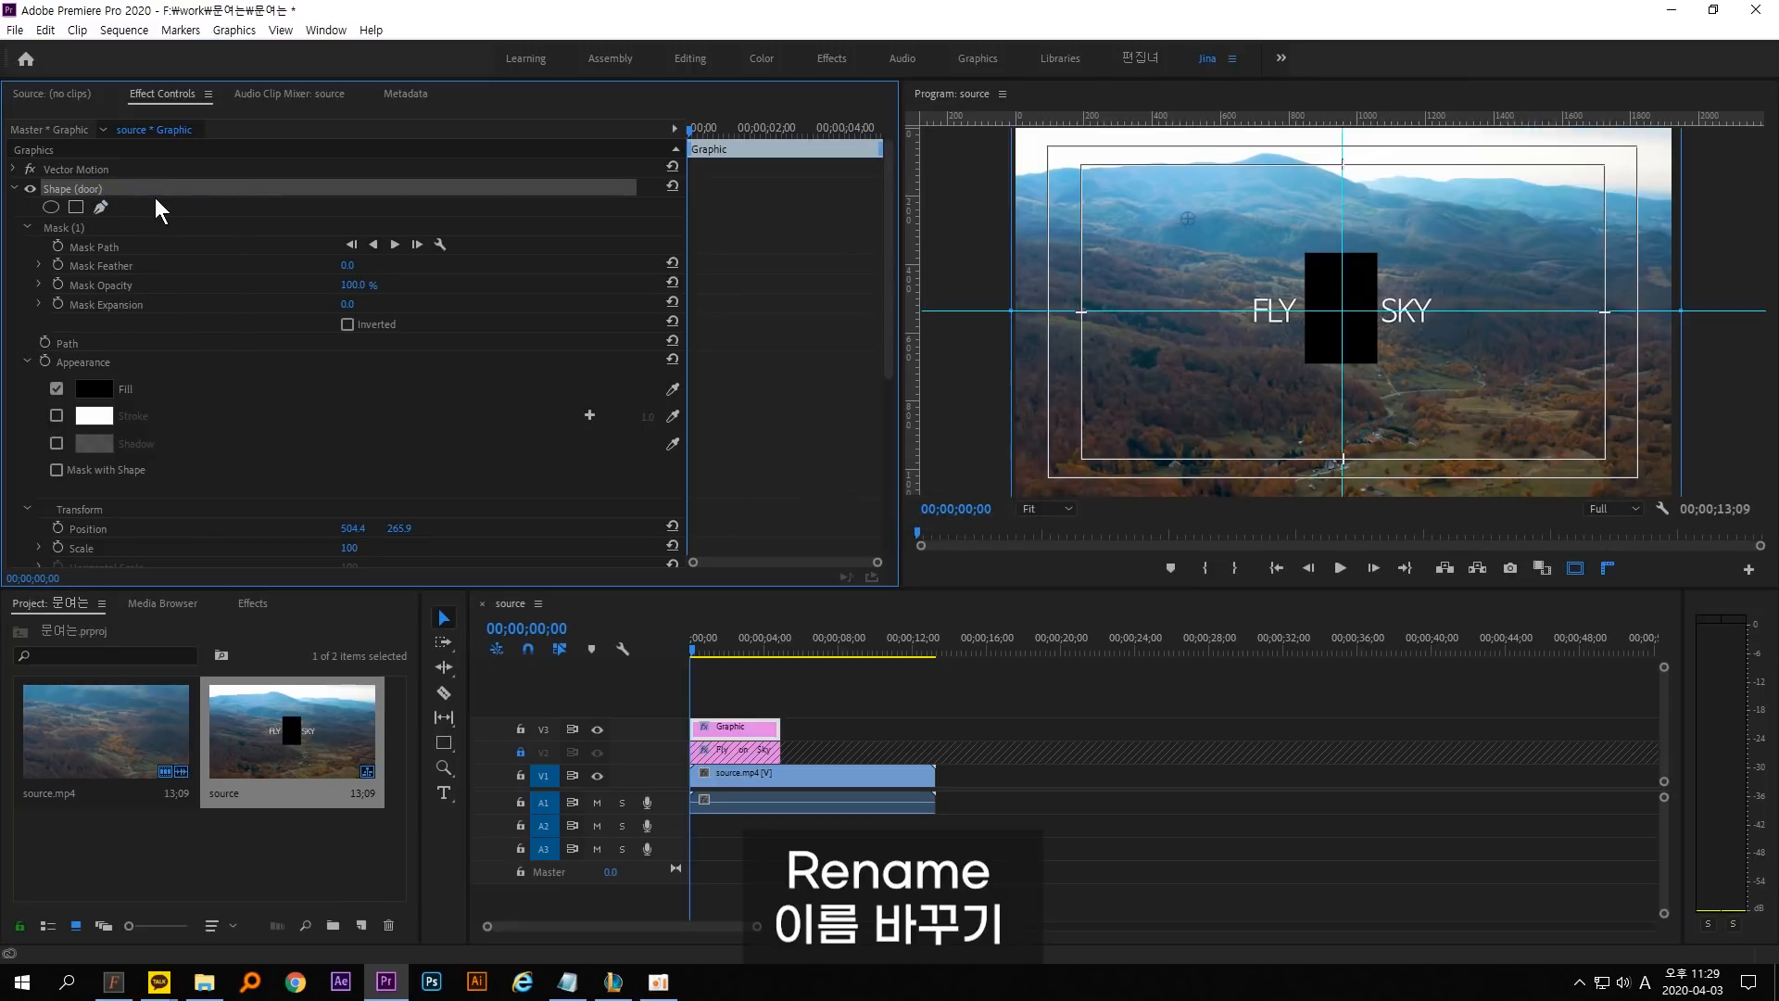
Duplicate the door shape within the same graphic and rename the upper copy as back.
{"action": "left_click", "coordinate": [15, 189]}
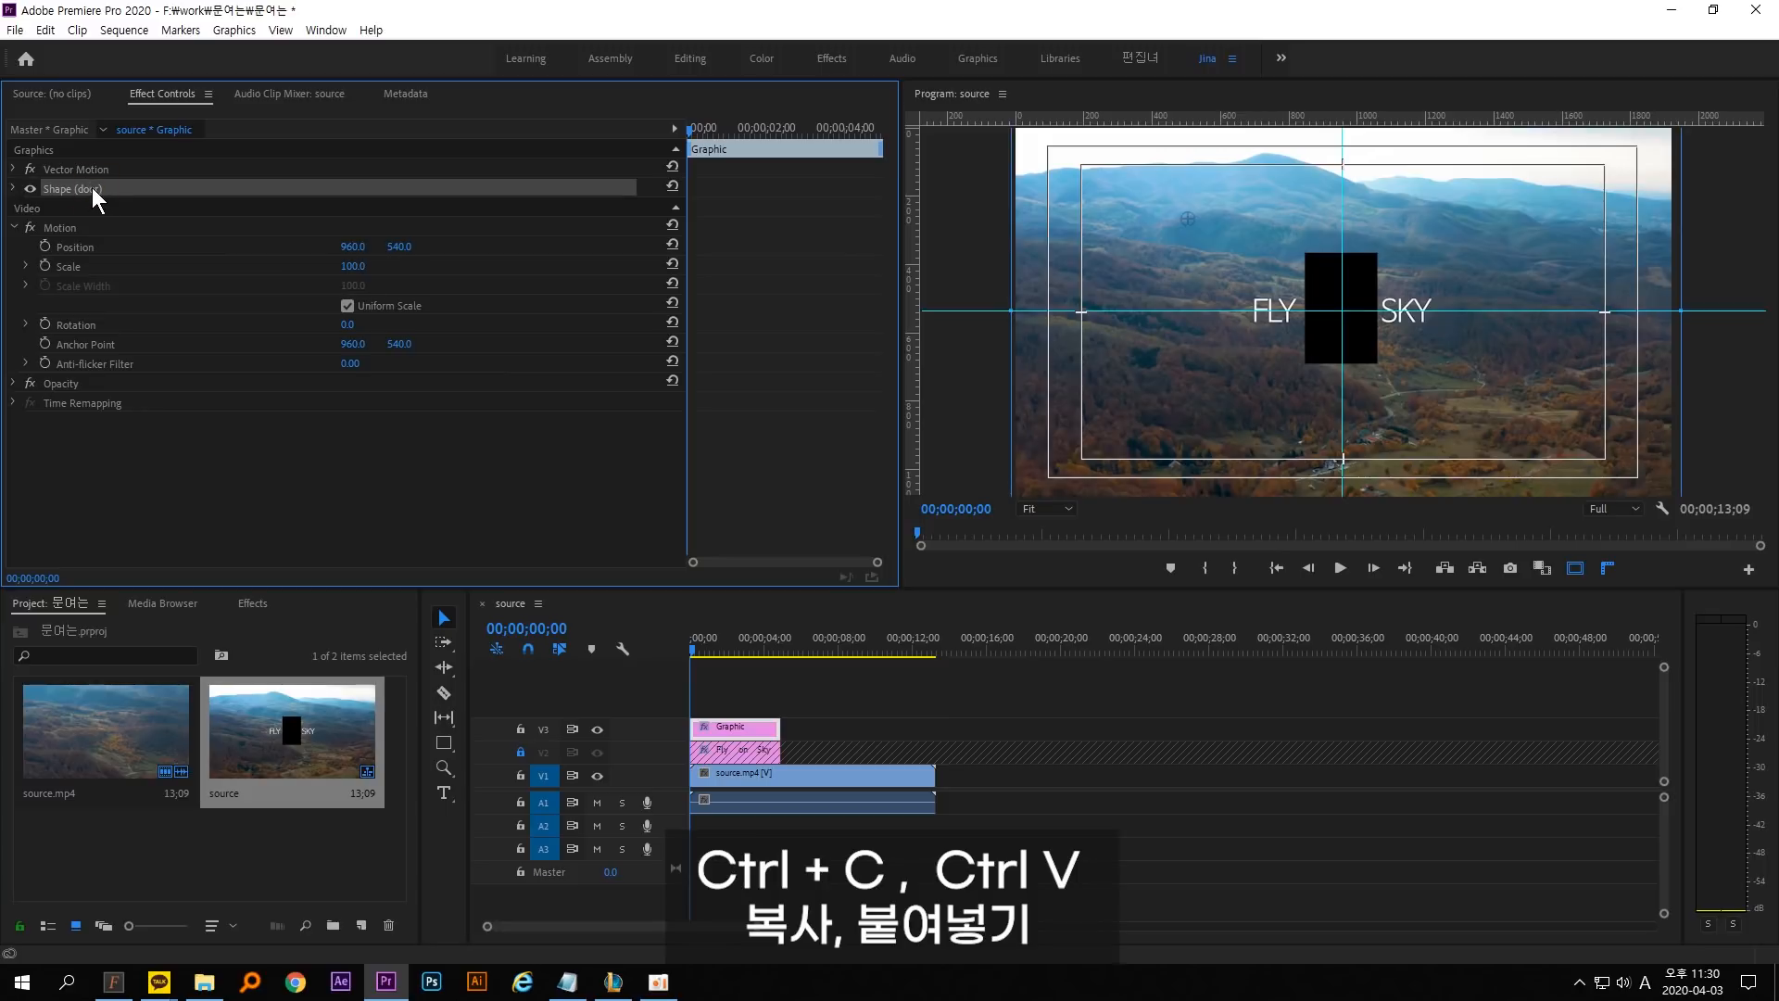
{"action": "key", "text": "ctrl+c"}
{"action": "key", "text": "ctrl+v"}
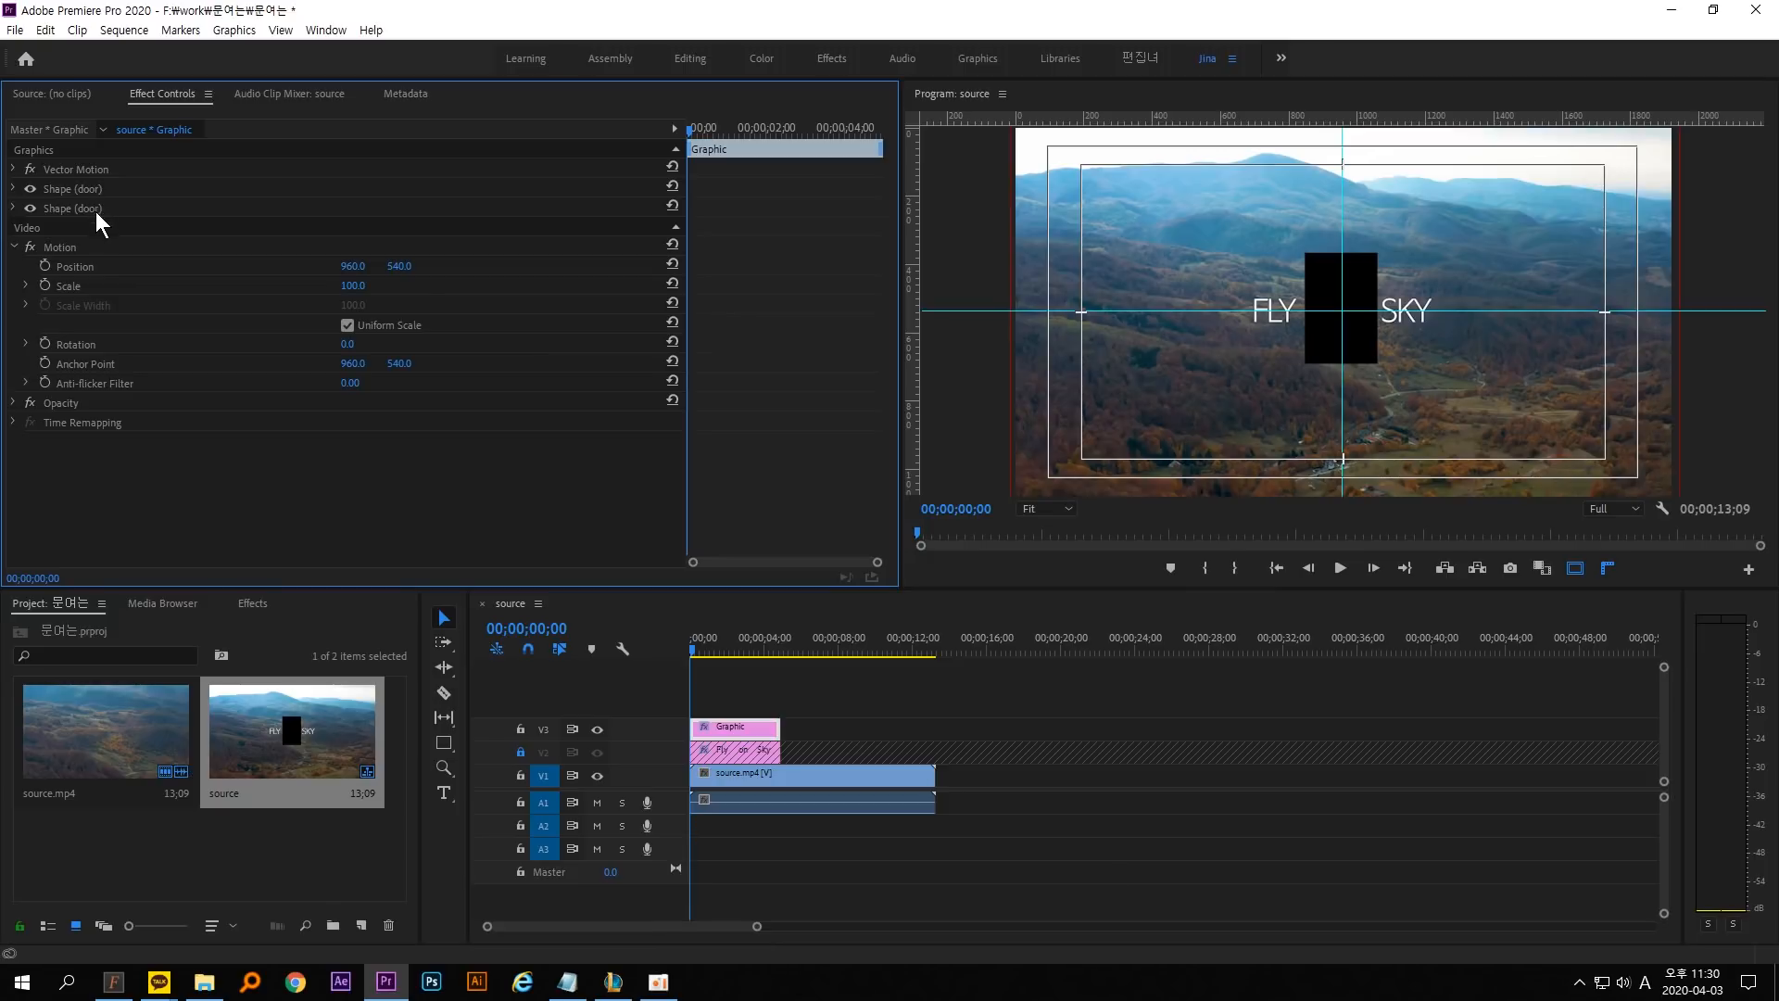
{"action": "left_click", "coordinate": [86, 191]}
{"action": "right_click", "coordinate": [83, 186]}
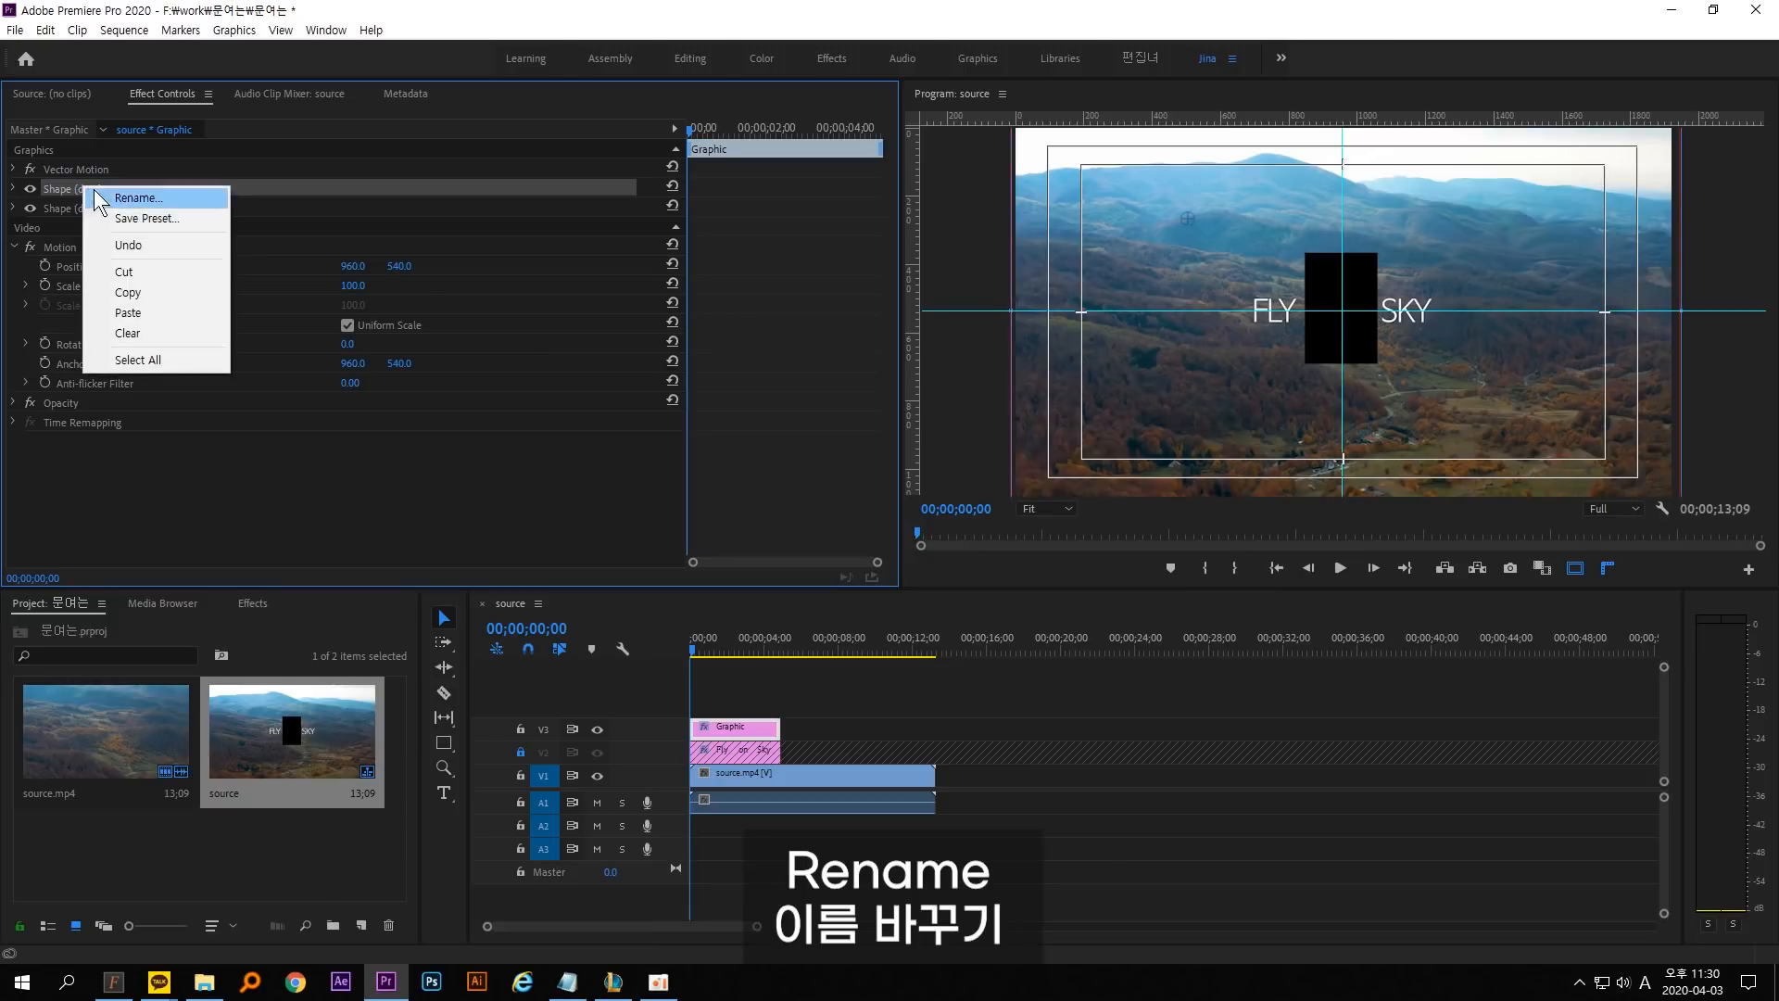
{"action": "left_click", "coordinate": [102, 198]}
{"action": "type", "text": "ba"}
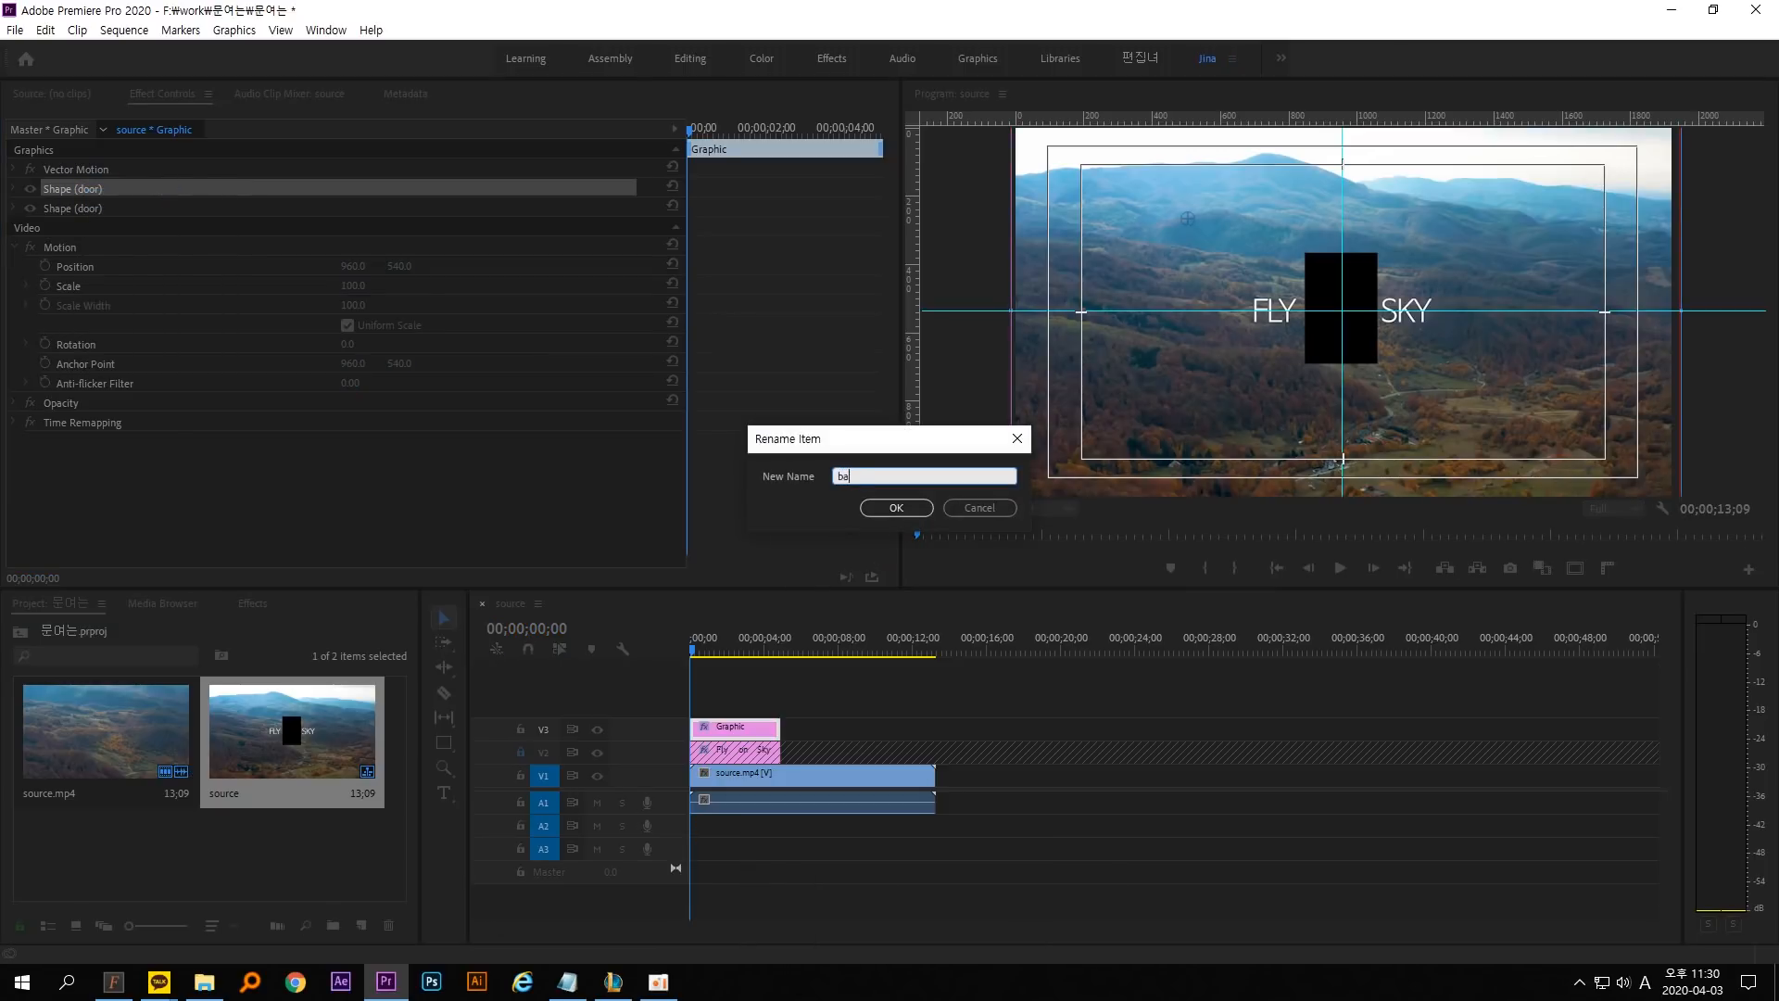
{"action": "type", "text": "ck"}
{"action": "key", "text": "Return"}
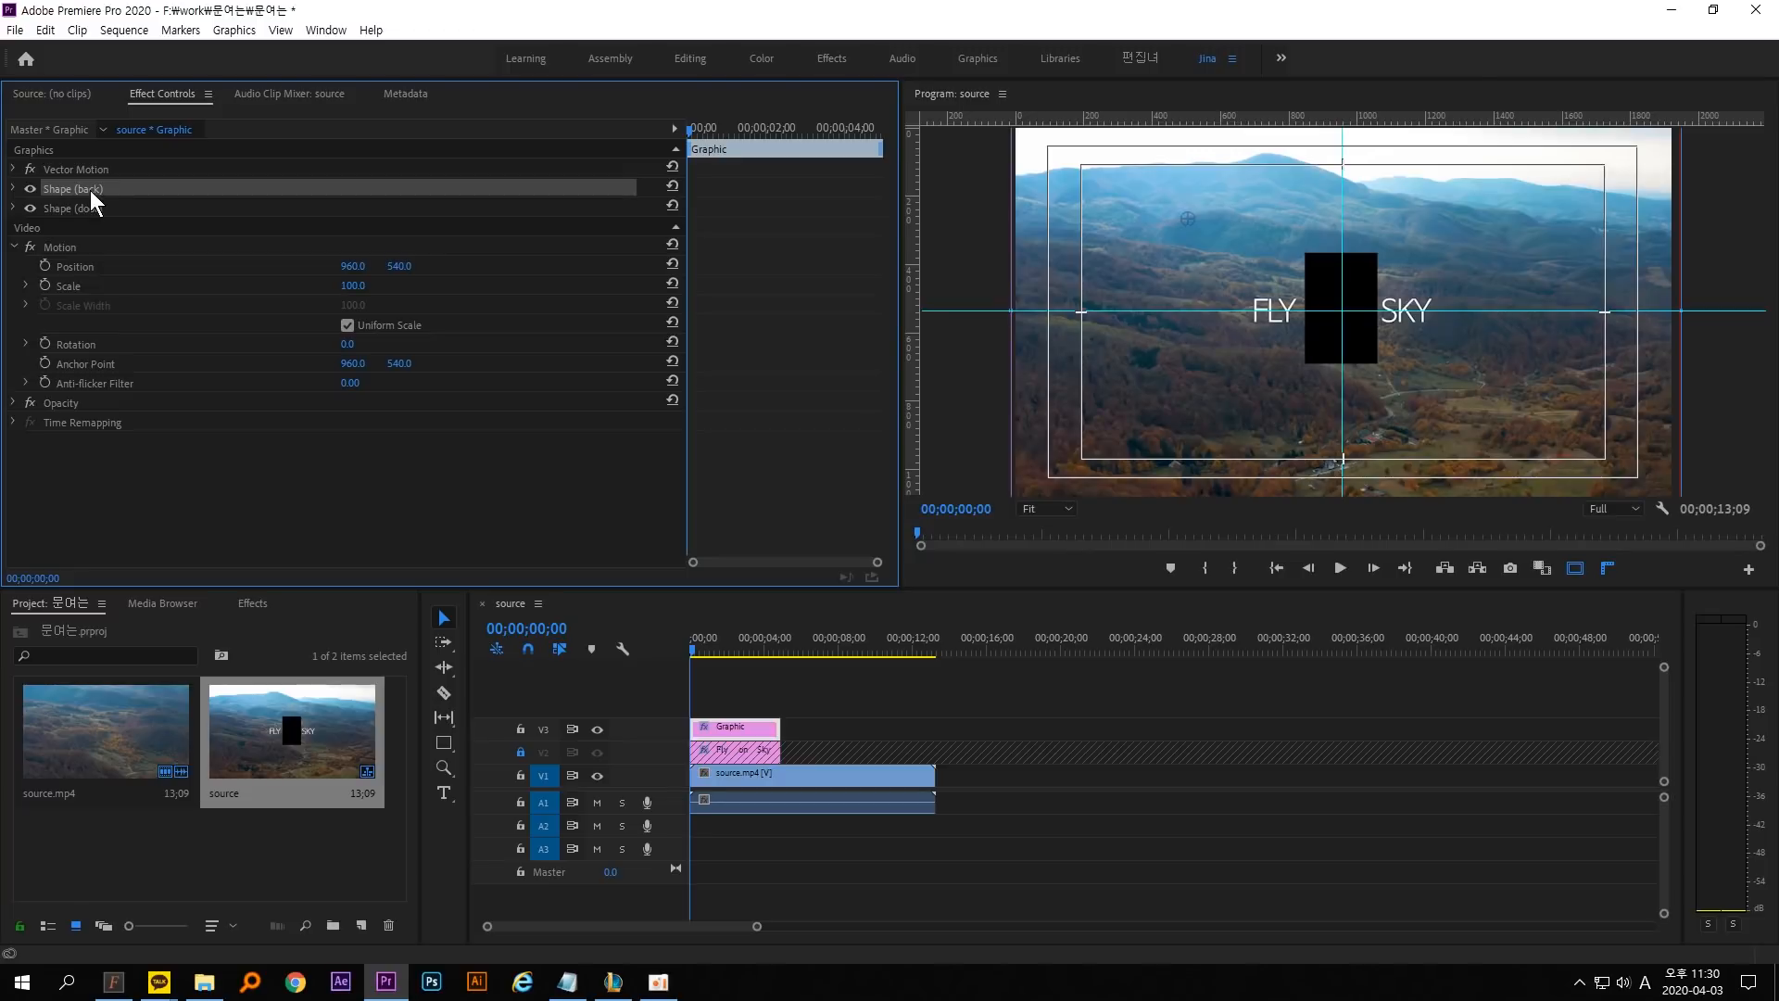
Invert Mask (1) of the back shape so black fills the frame around the door area.
{"action": "left_click", "coordinate": [14, 189]}
{"action": "left_click", "coordinate": [79, 231]}
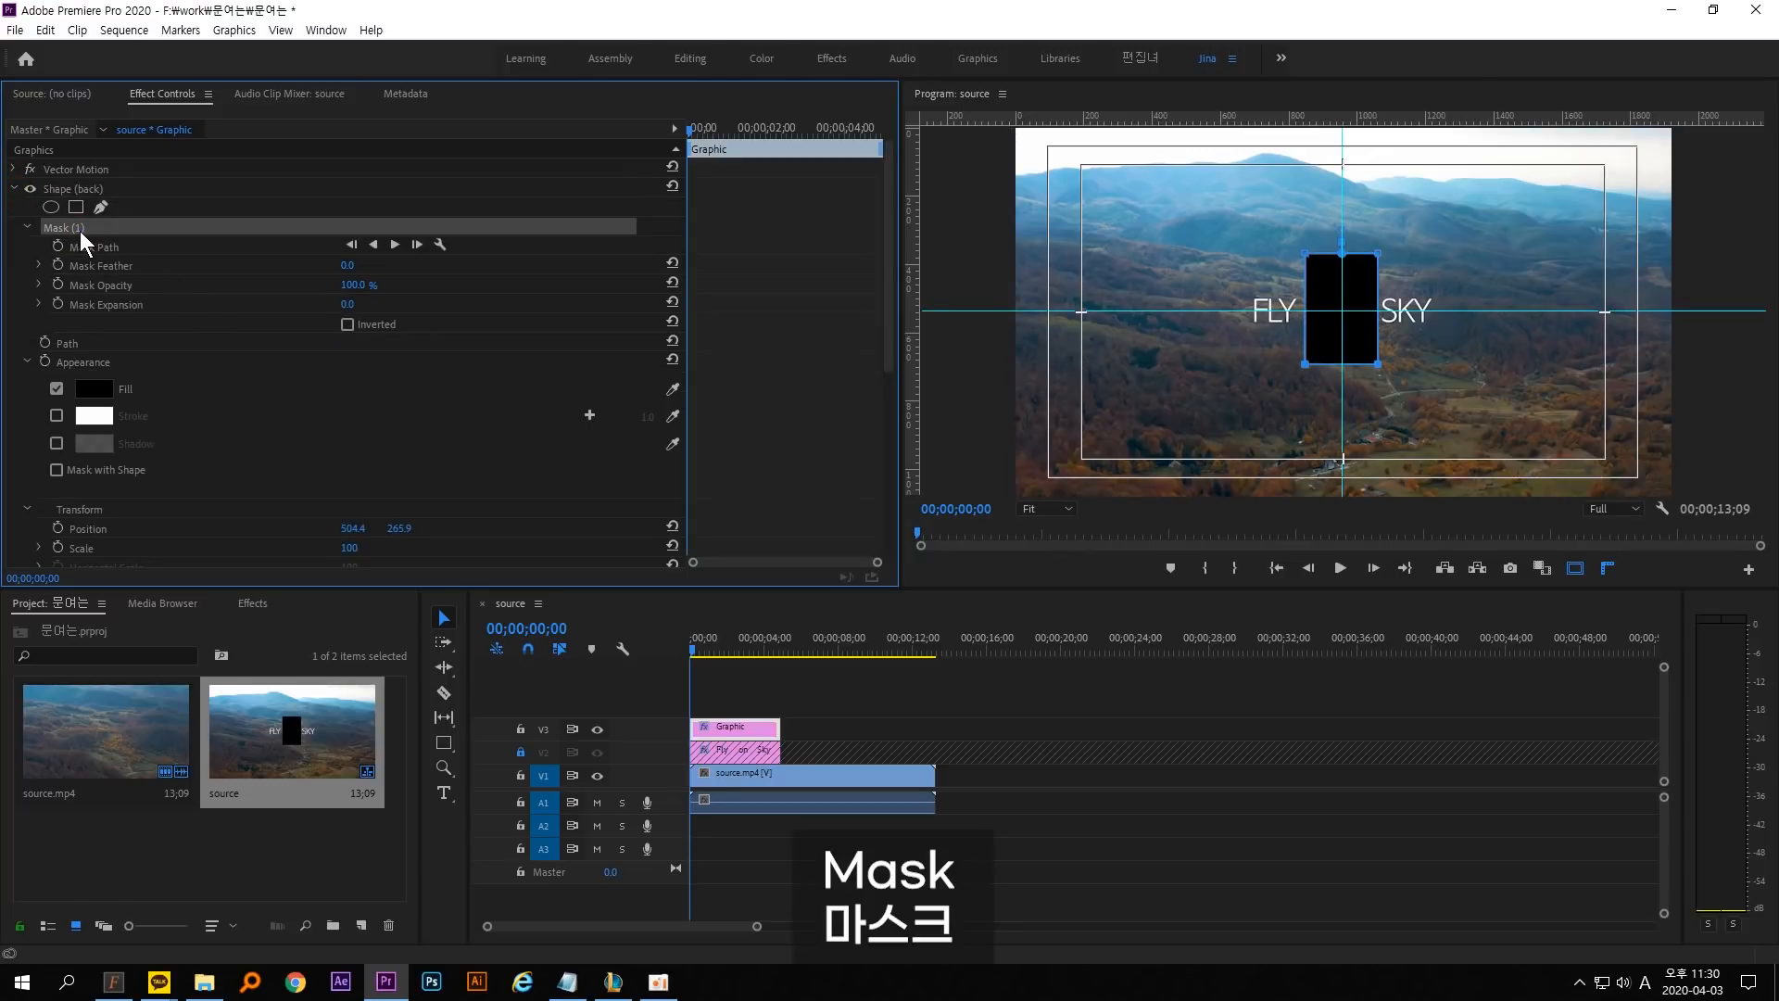
{"action": "left_click", "coordinate": [347, 324]}
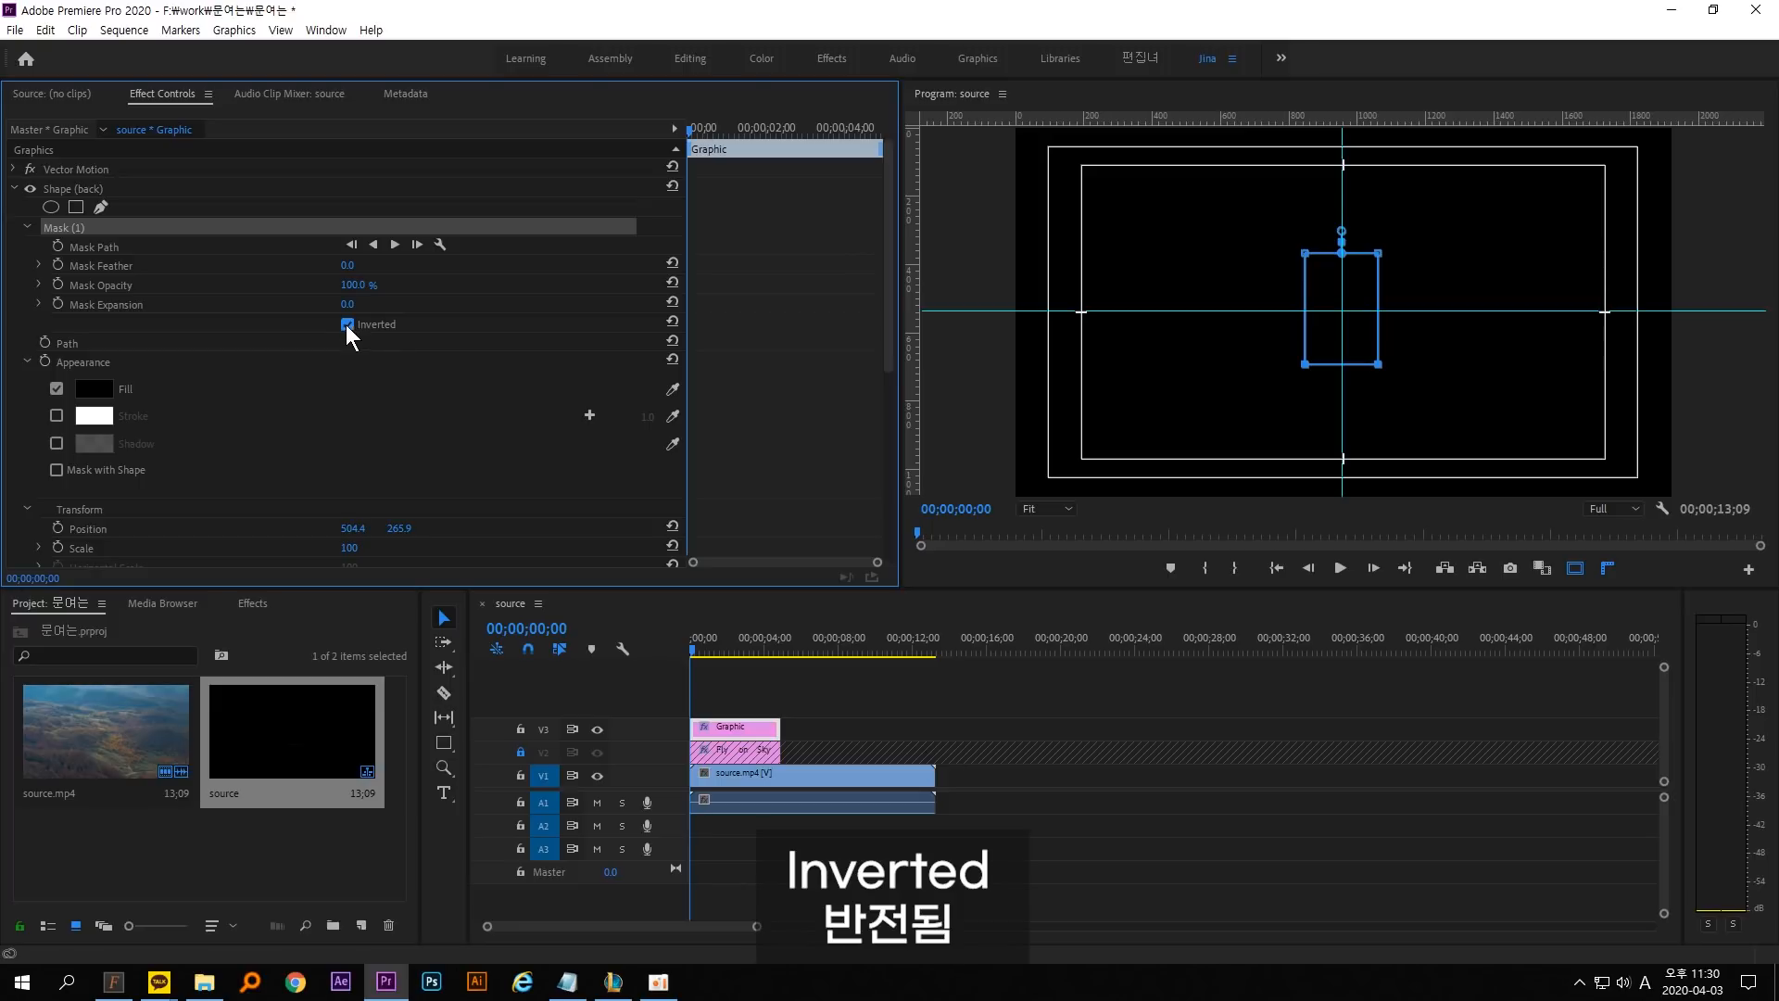
{"action": "left_click", "coordinate": [14, 188]}
{"action": "left_click", "coordinate": [87, 189]}
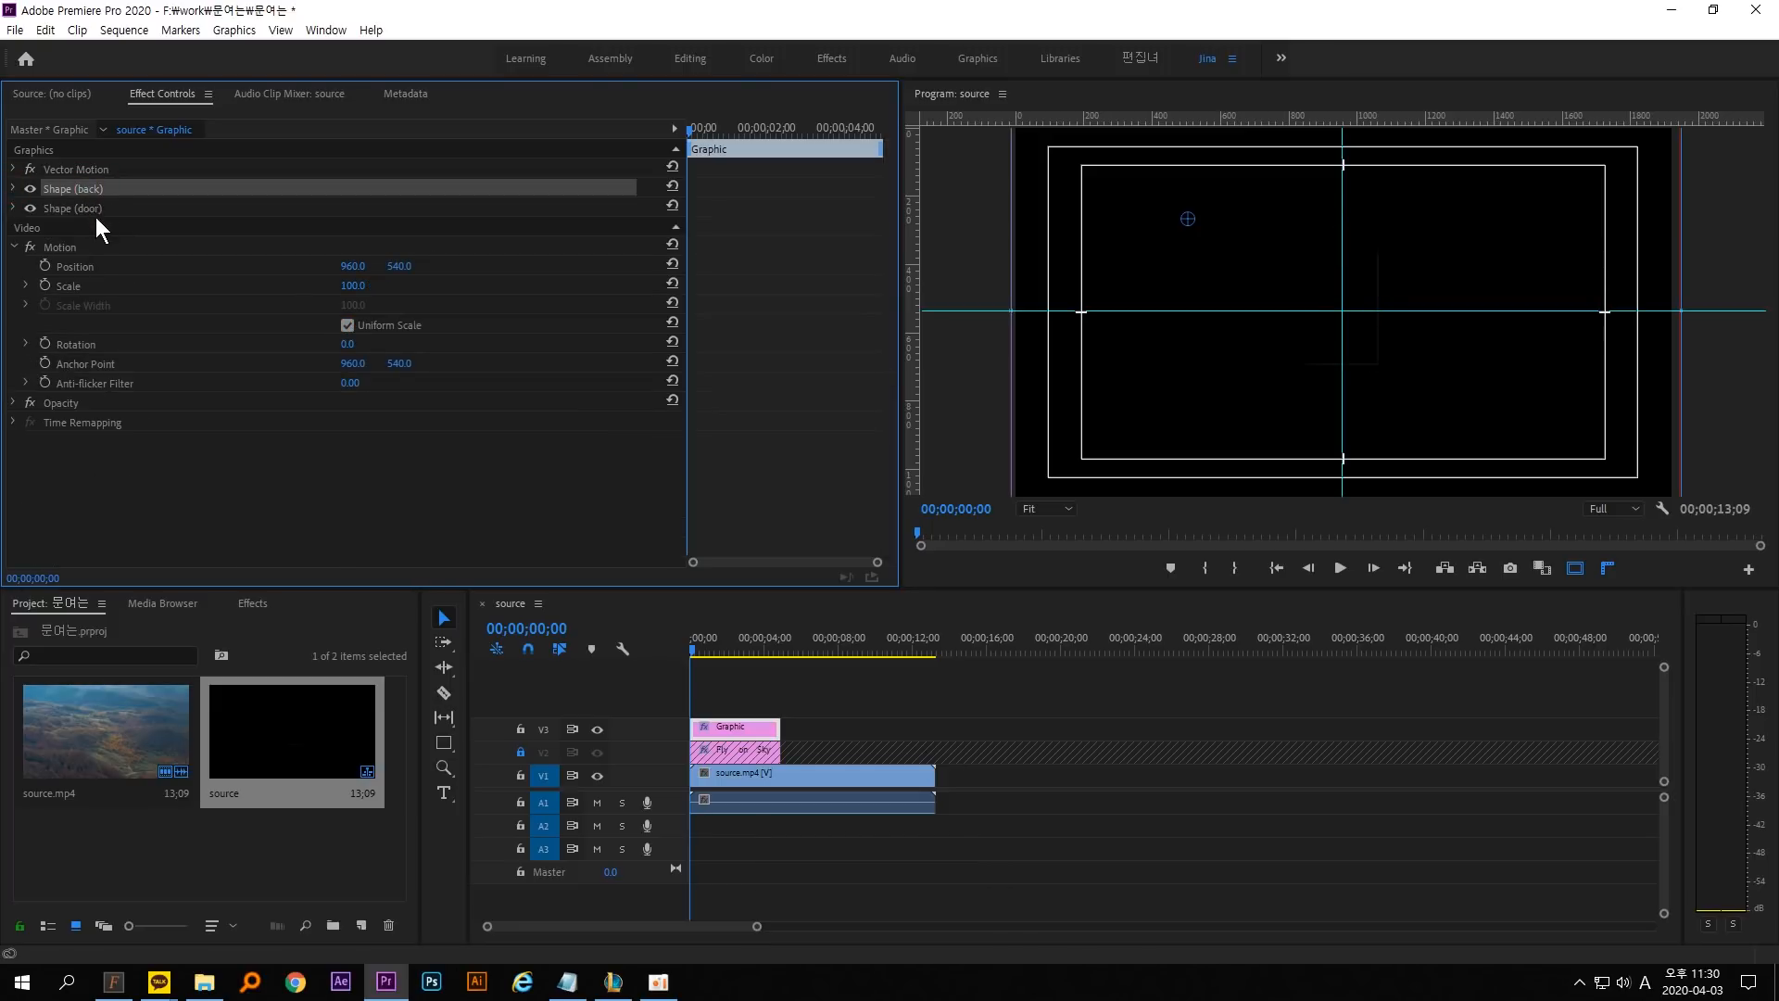
{"action": "left_click", "coordinate": [92, 209]}
{"action": "left_click", "coordinate": [92, 187]}
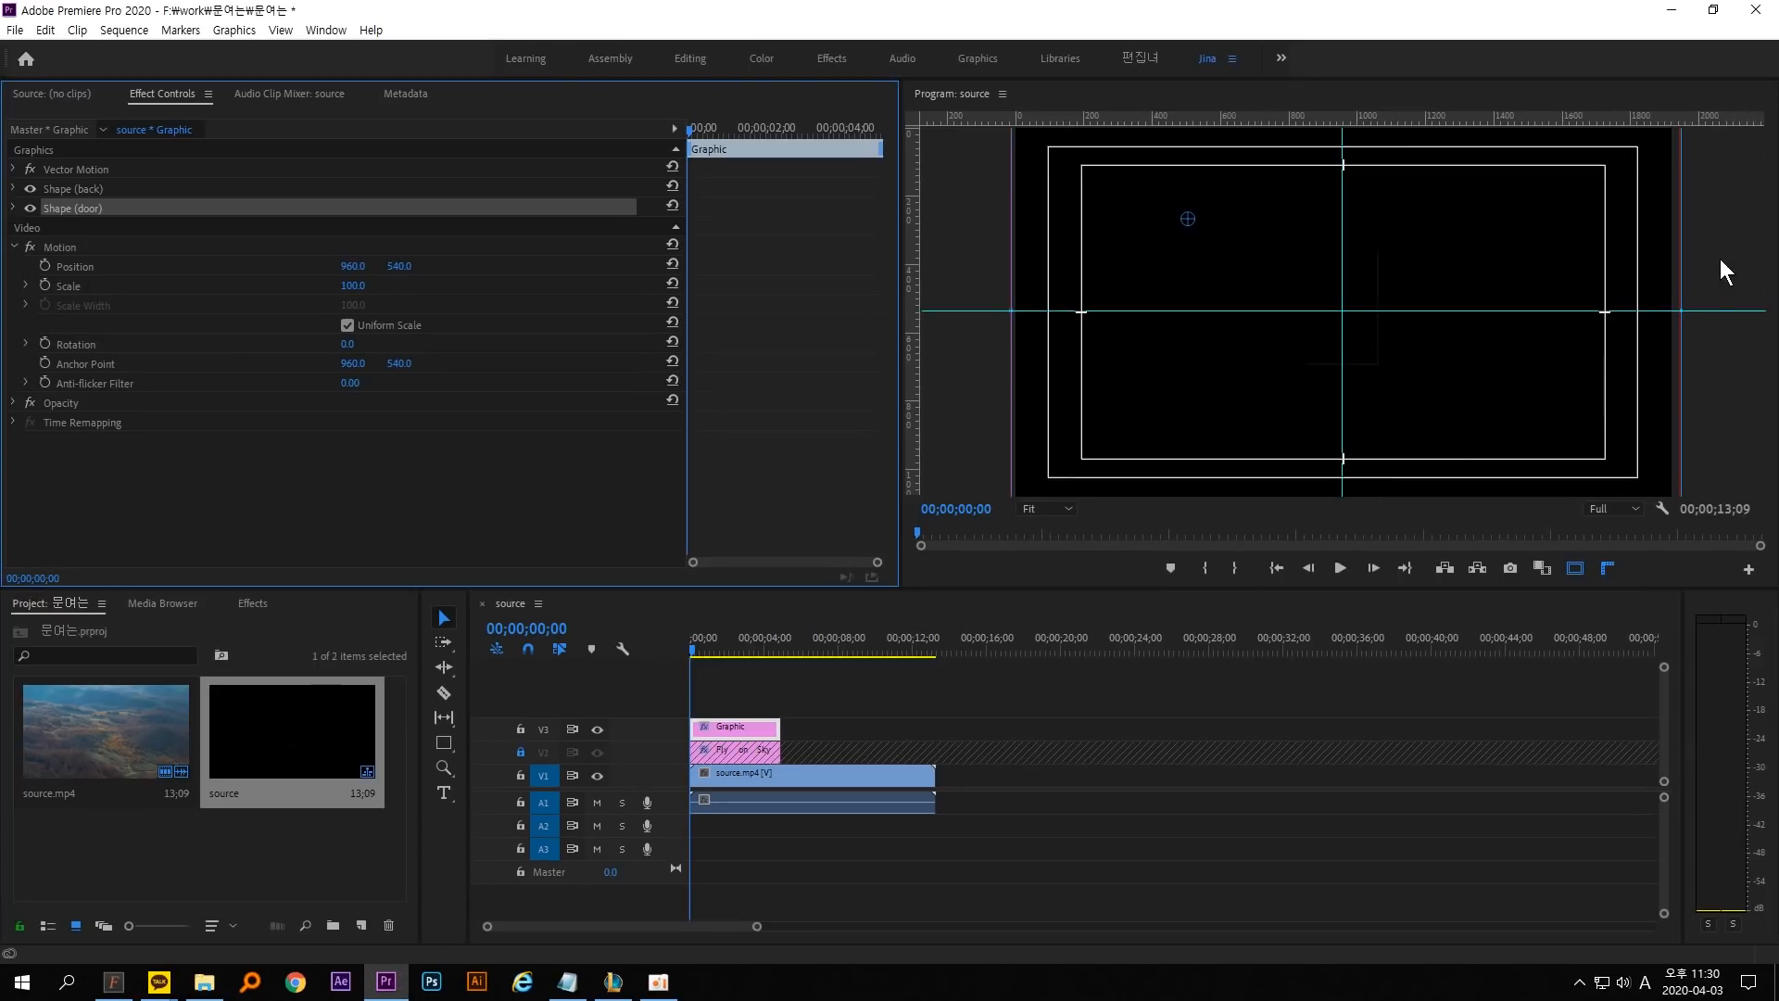
Widen the door shape's mask slightly past its right and bottom edges in the enlarged preview to cover the thin seam lines.
{"action": "left_click", "coordinate": [1716, 259]}
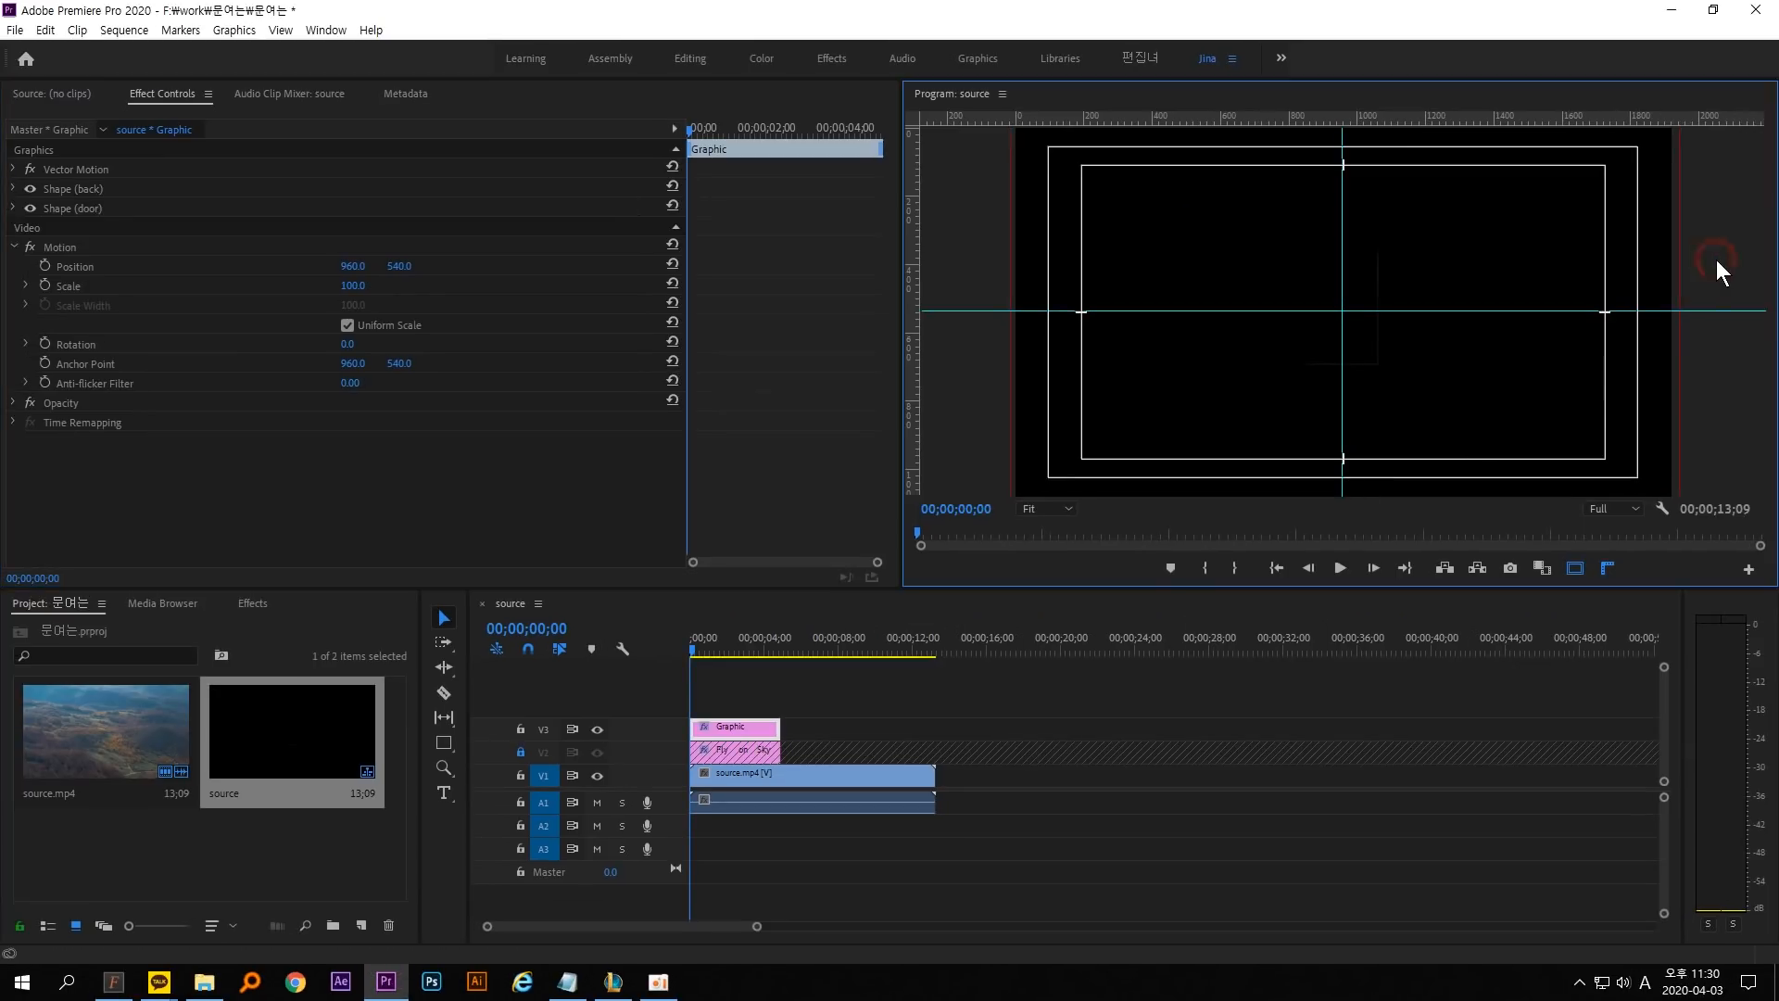
{"action": "key", "text": "grave"}
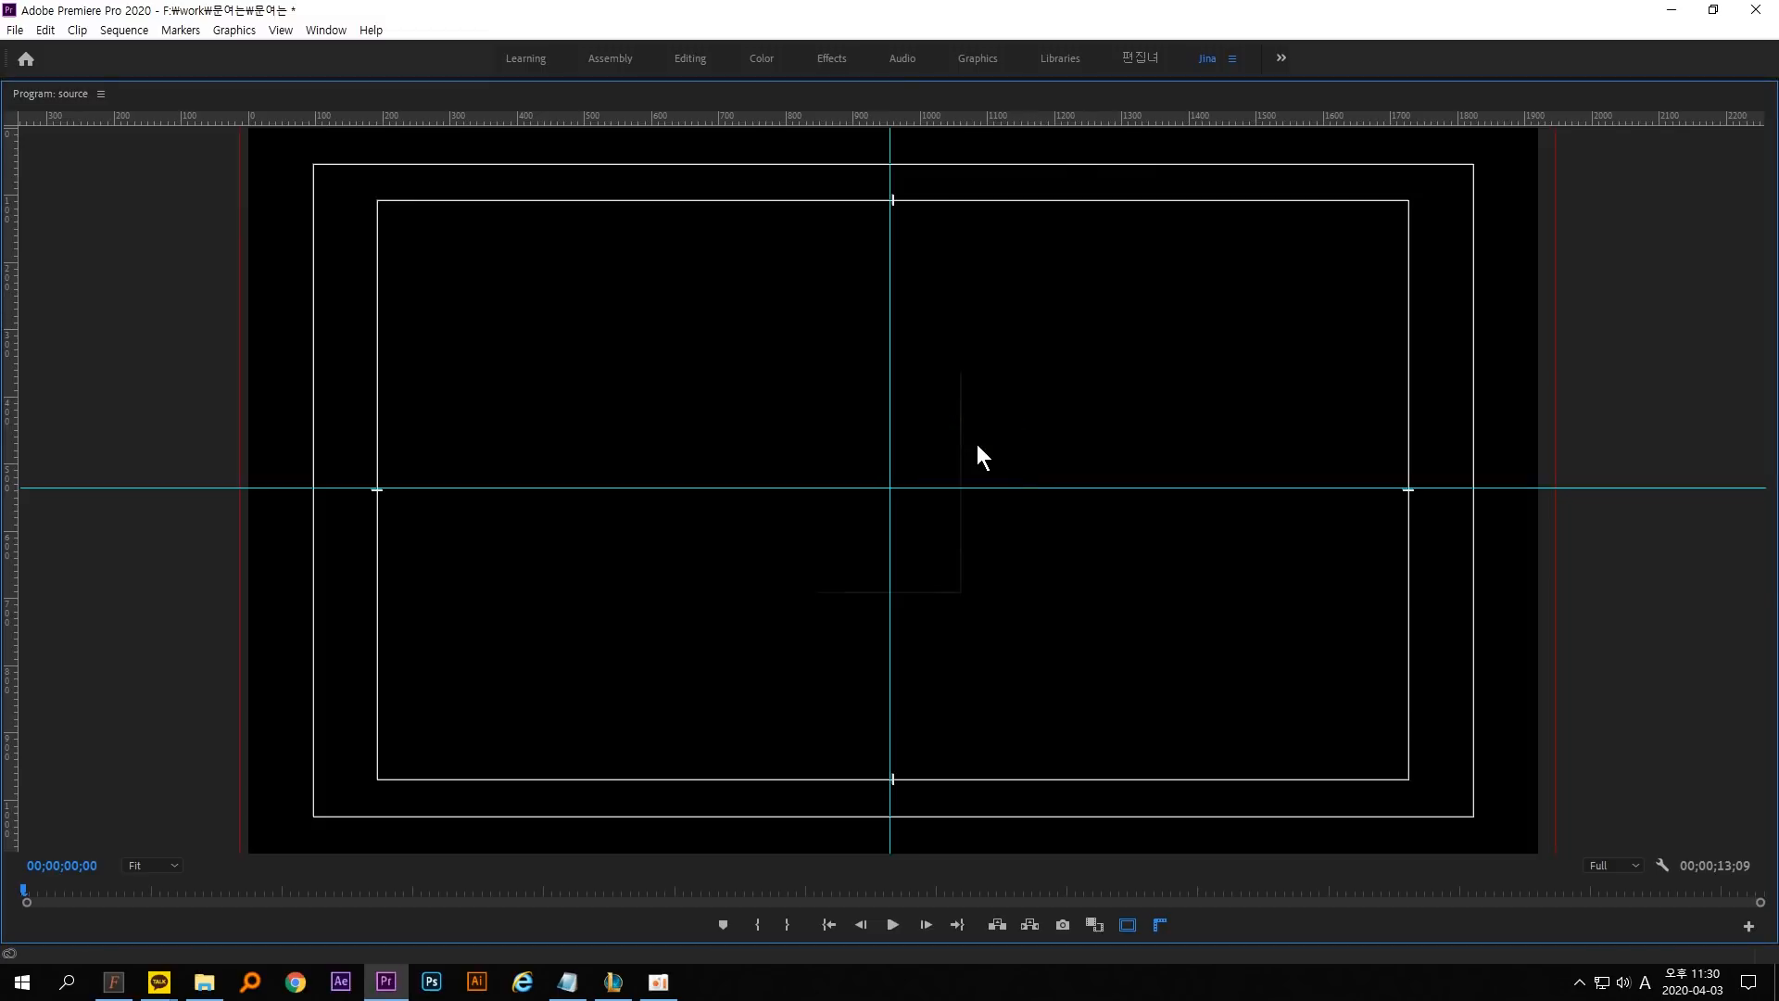
{"action": "key", "text": "grave"}
{"action": "left_click", "coordinate": [70, 208]}
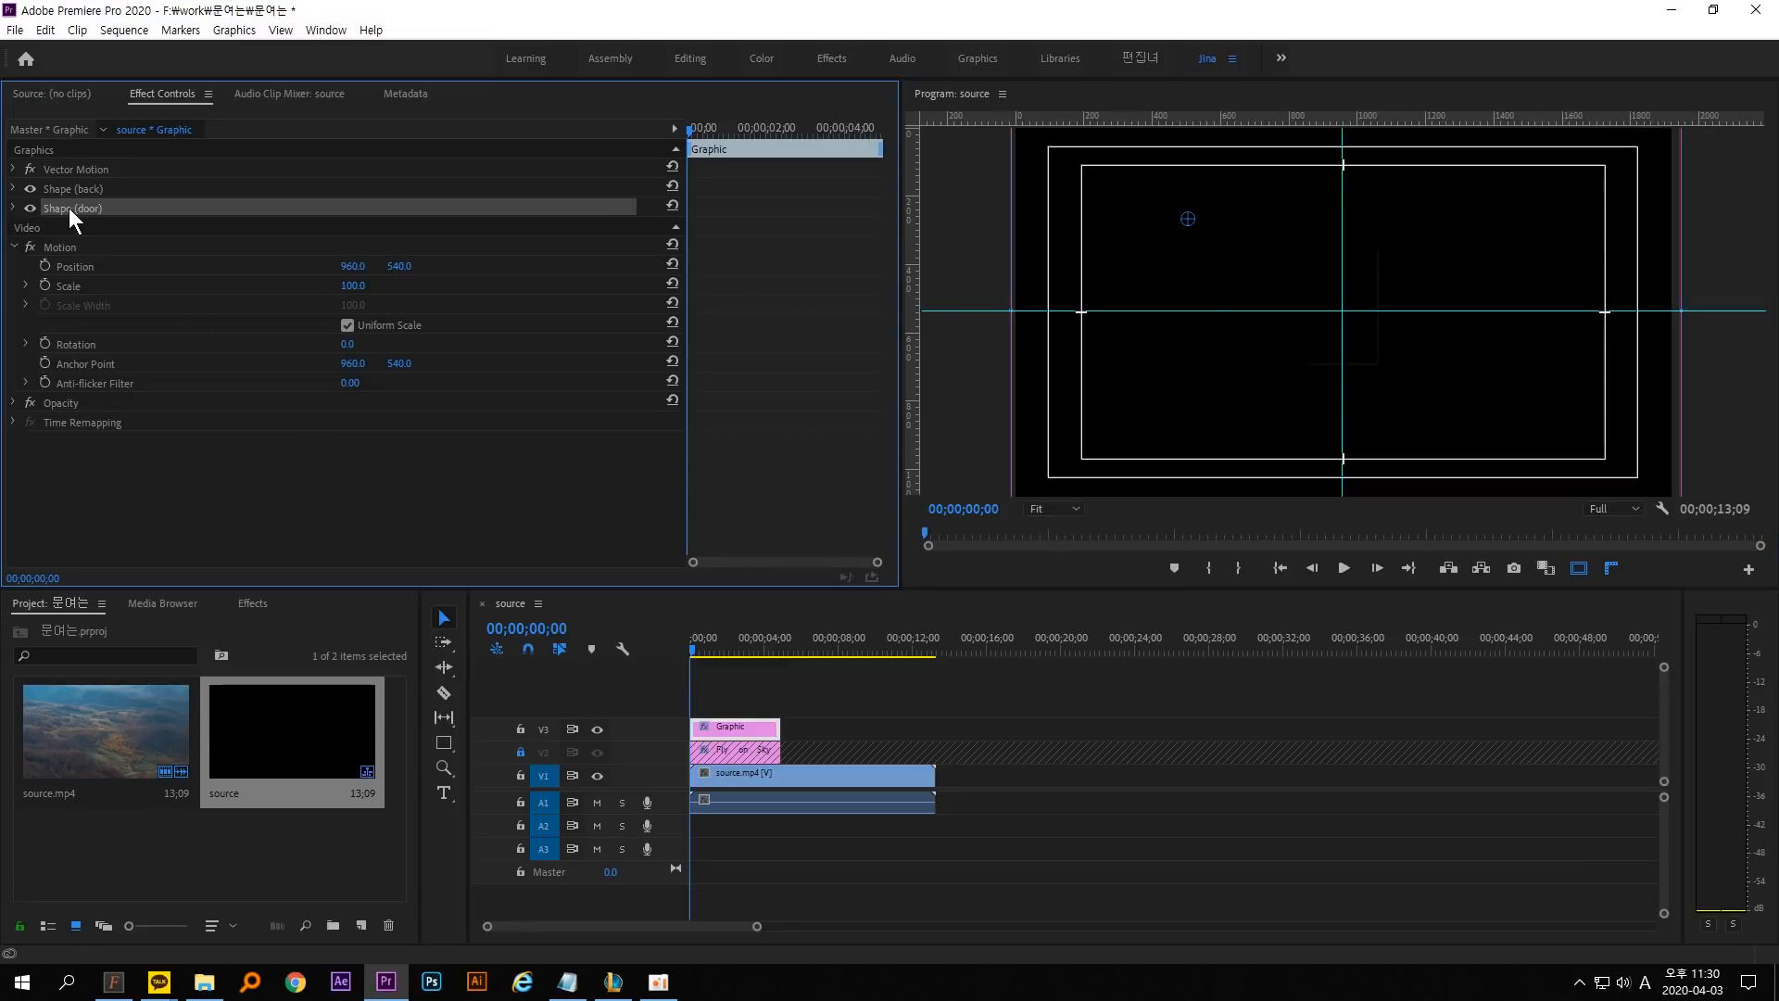
{"action": "left_click", "coordinate": [14, 207]}
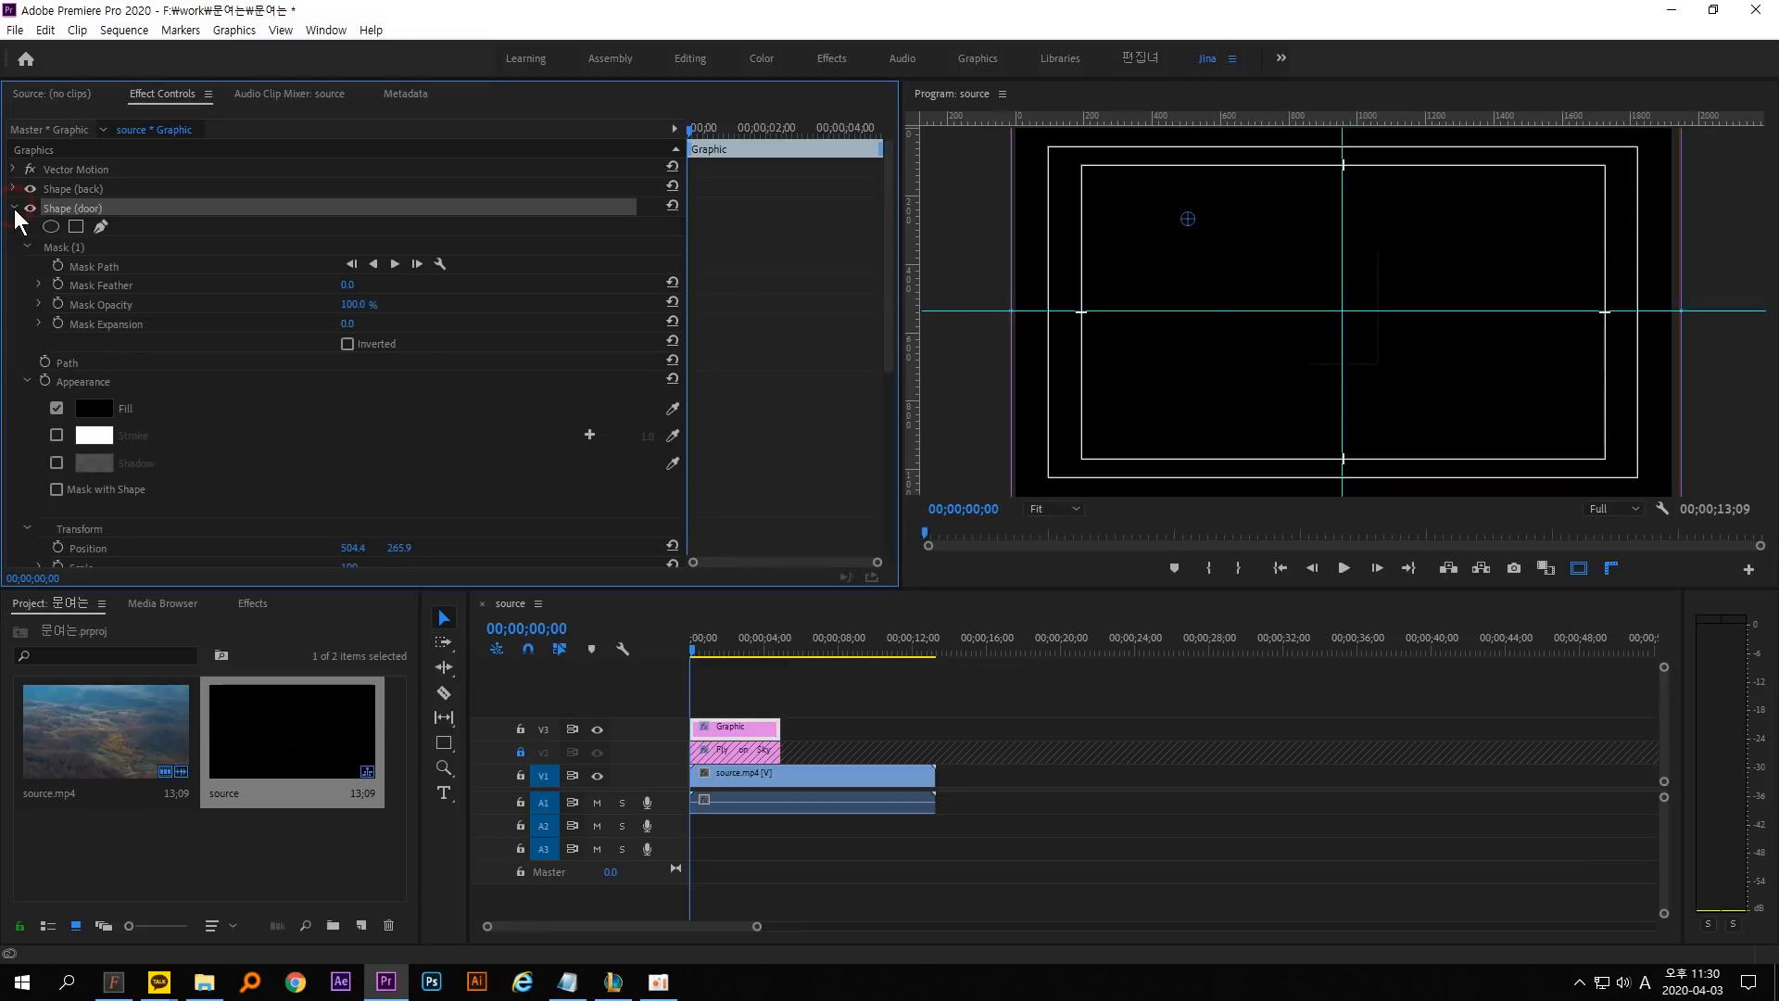
{"action": "left_click", "coordinate": [72, 249]}
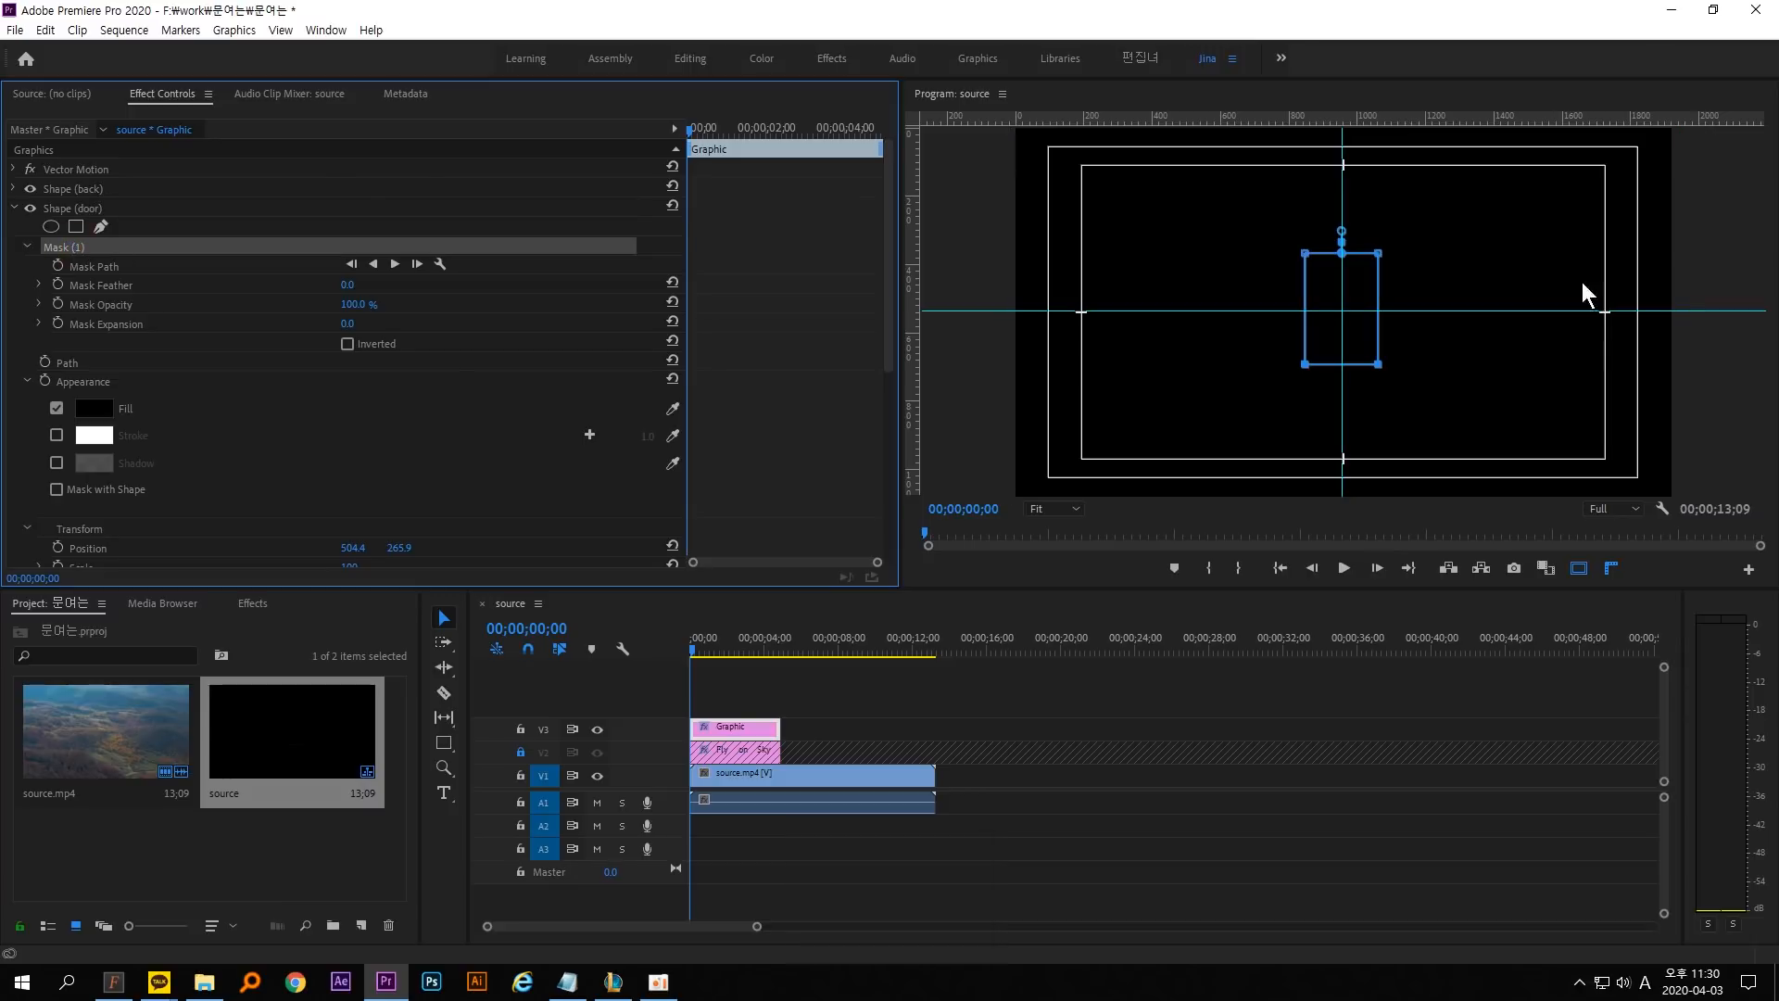
{"action": "key", "text": "grave"}
{"action": "left_click_drag", "start_coordinate": [1015, 323], "coordinate": [799, 577]}
{"action": "key", "text": "Right"}
{"action": "key", "text": "Right"}
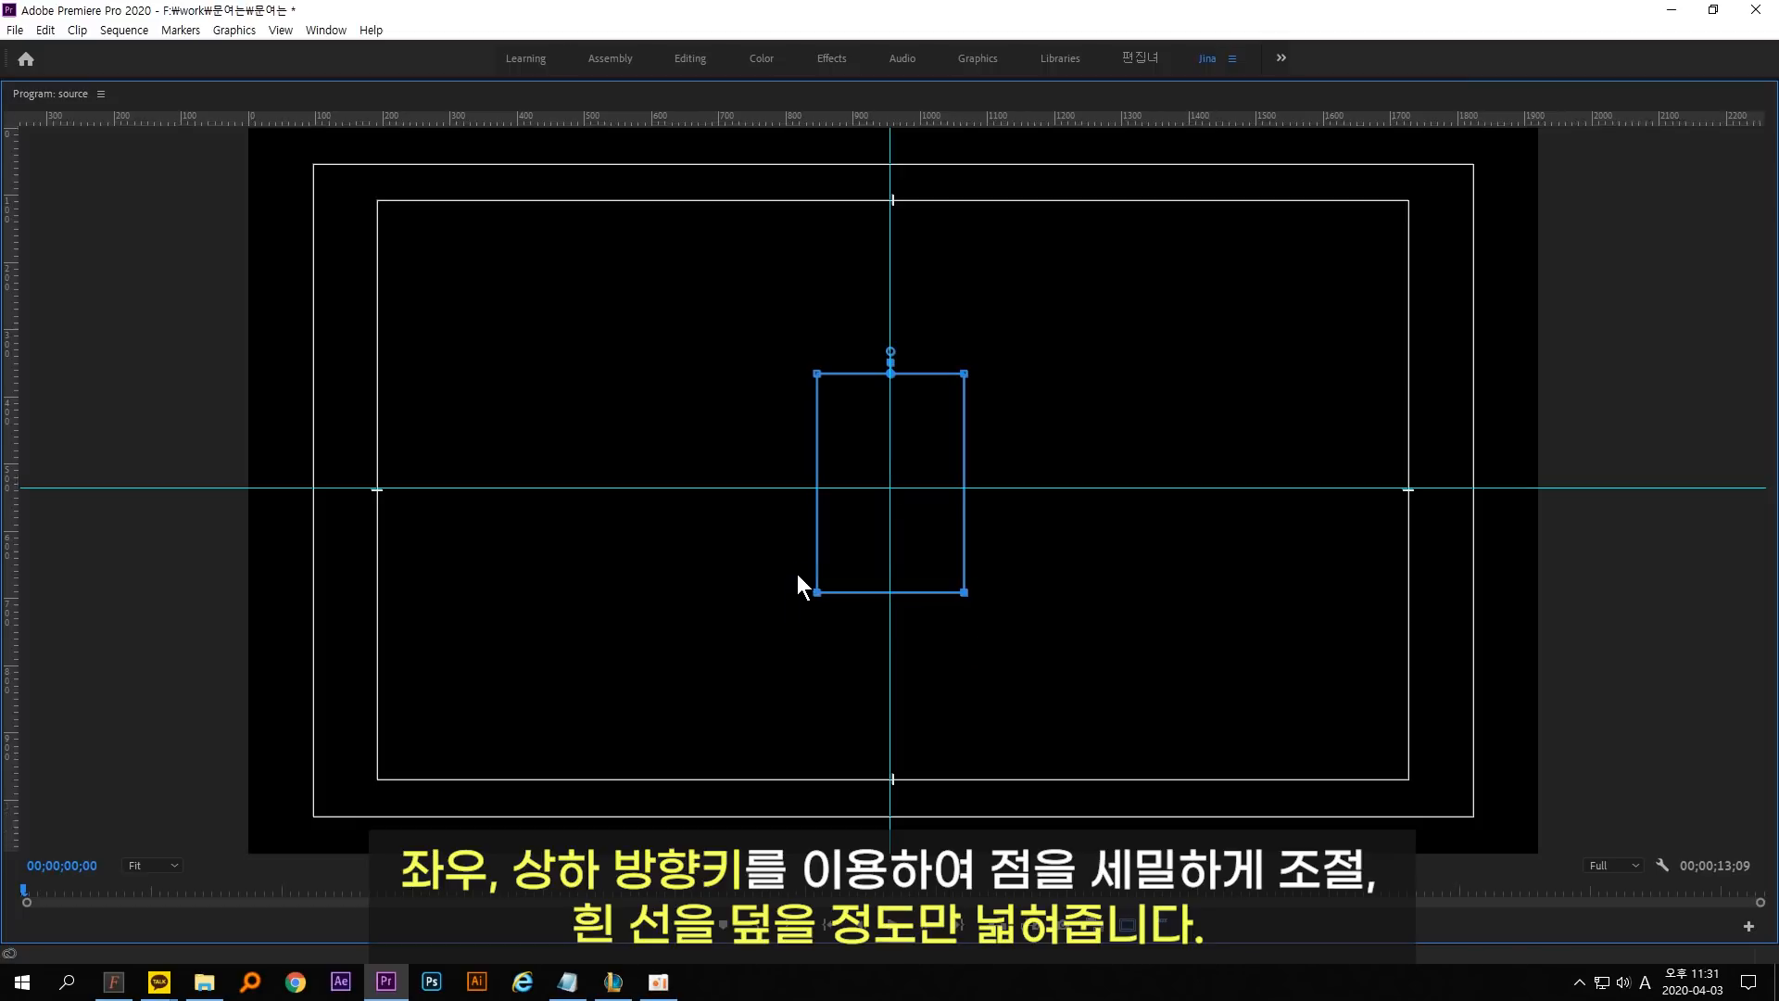
{"action": "key", "text": "Down"}
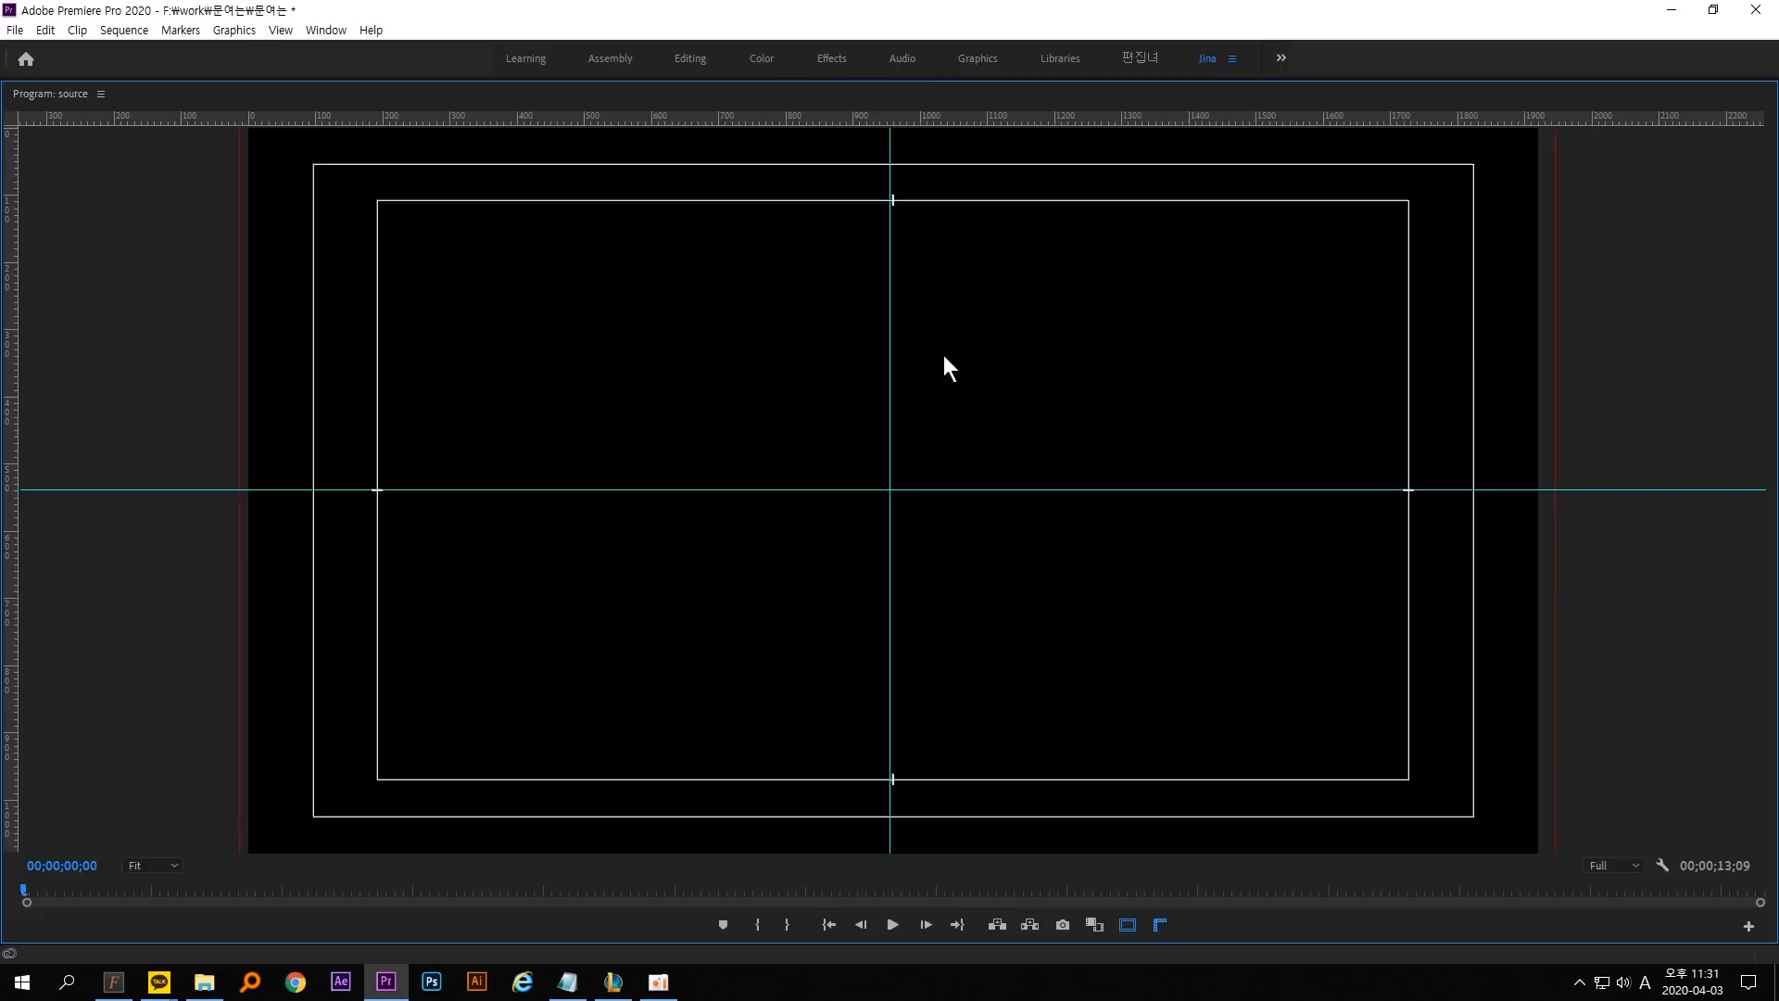
{"action": "key", "text": "grave"}
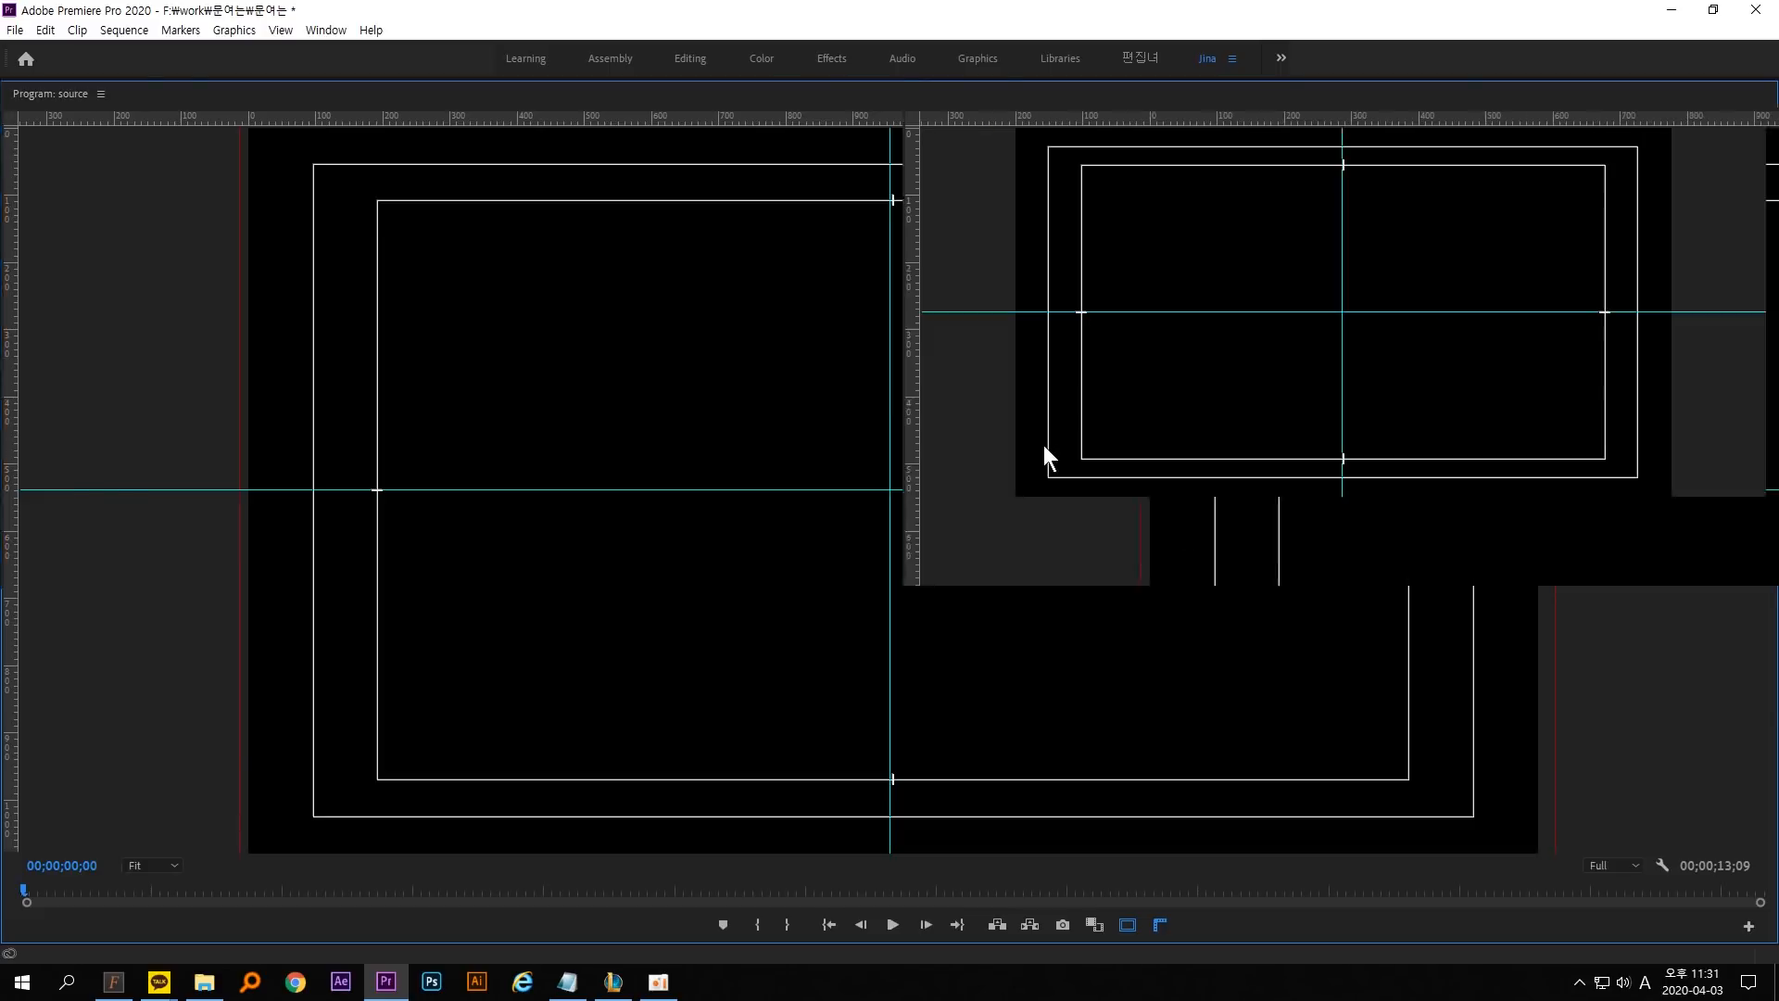
Restore the enlarged Program monitor to its normal size within the workspace.
{"action": "double_click", "coordinate": [948, 91]}
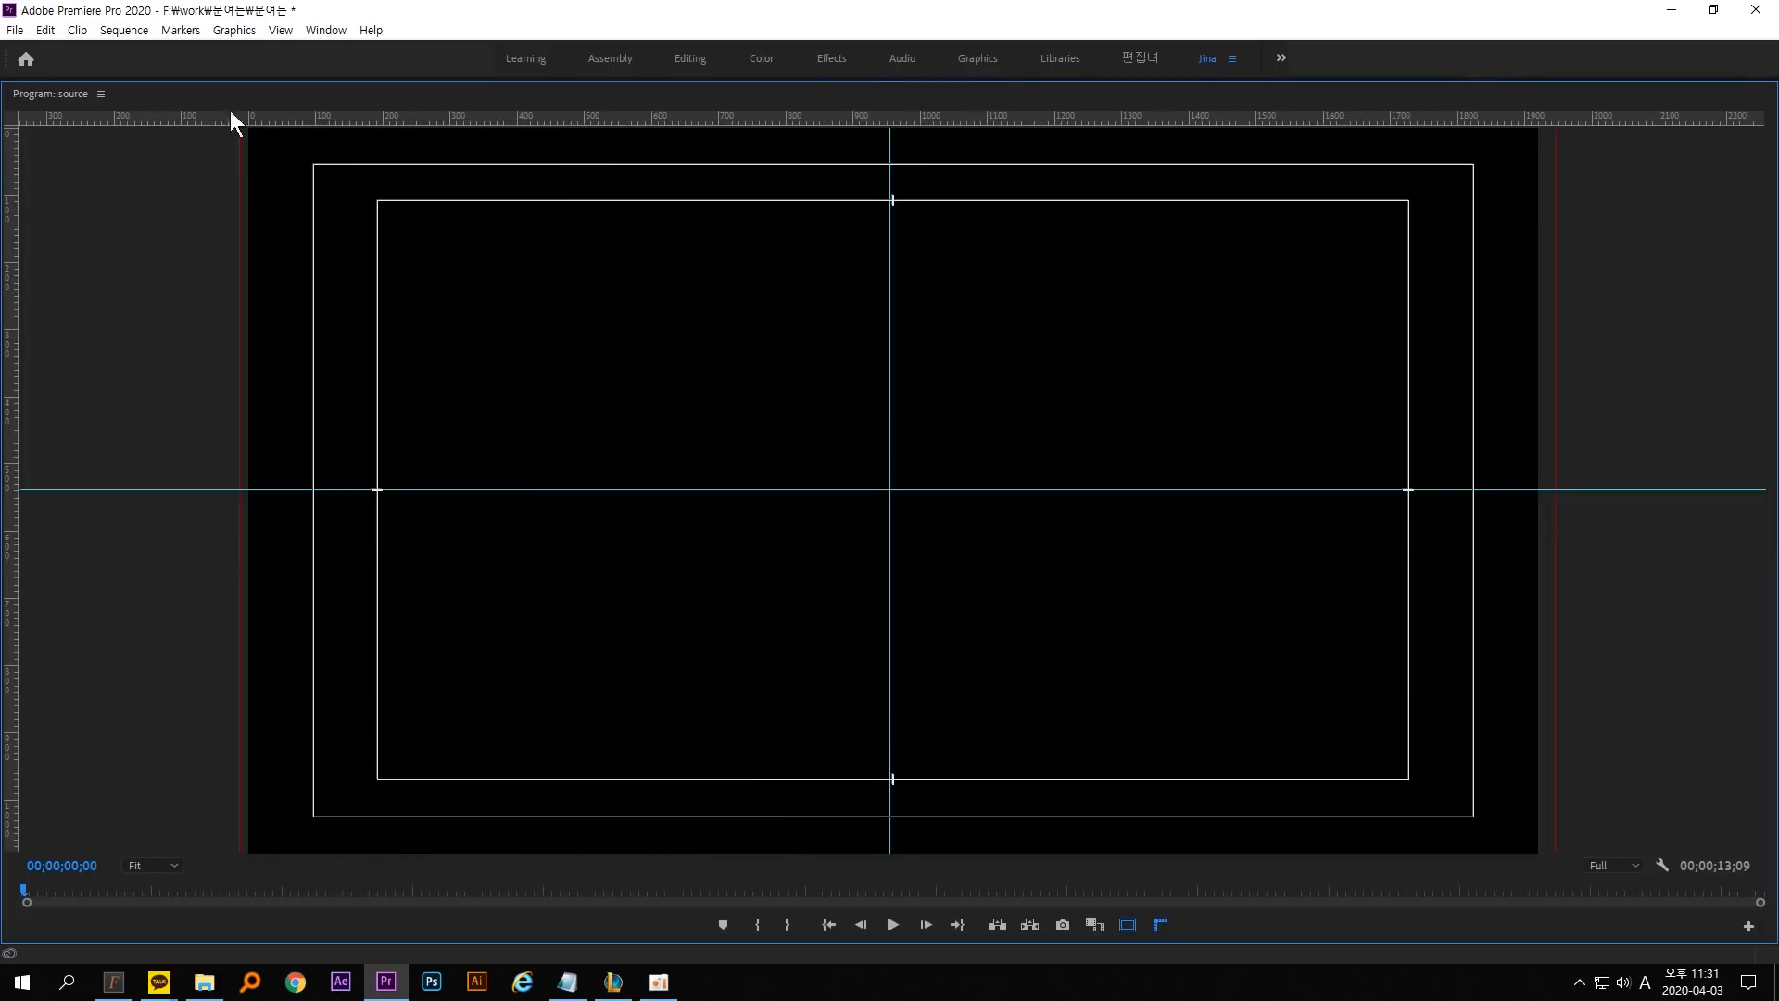
{"action": "double_click", "coordinate": [51, 93]}
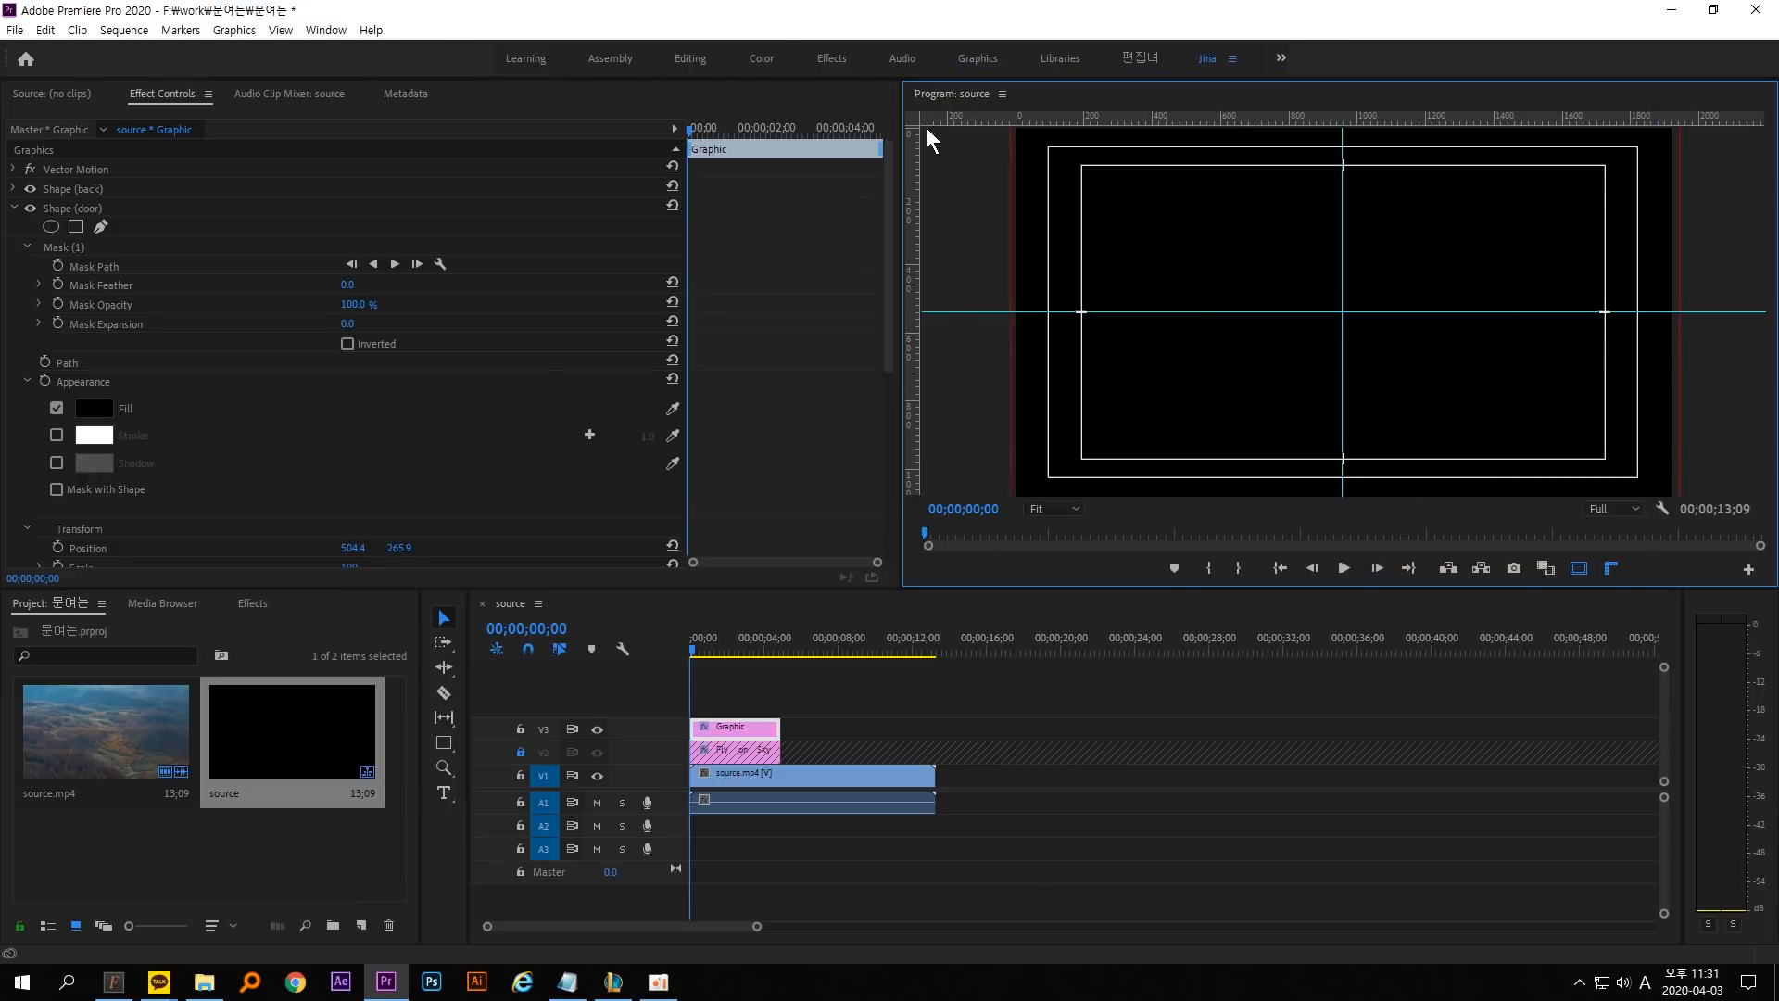
{"action": "double_click", "coordinate": [945, 94]}
{"action": "double_click", "coordinate": [44, 92]}
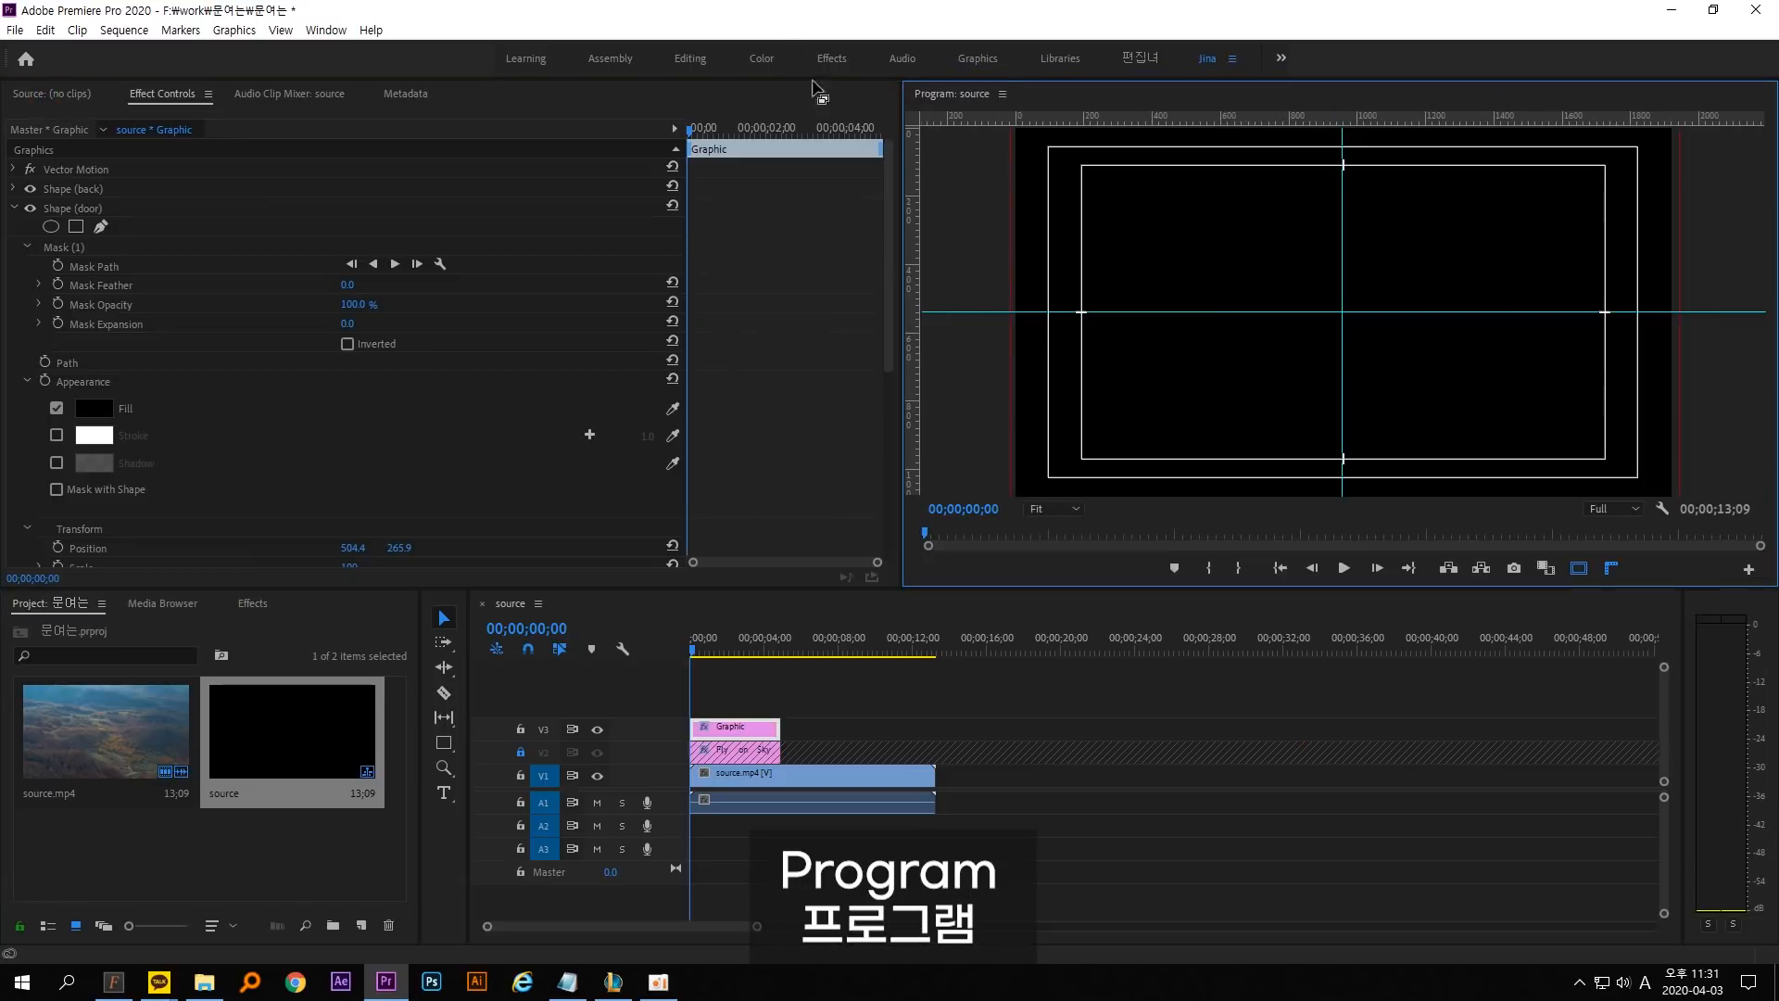
{"action": "double_click", "coordinate": [945, 94]}
{"action": "double_click", "coordinate": [46, 99]}
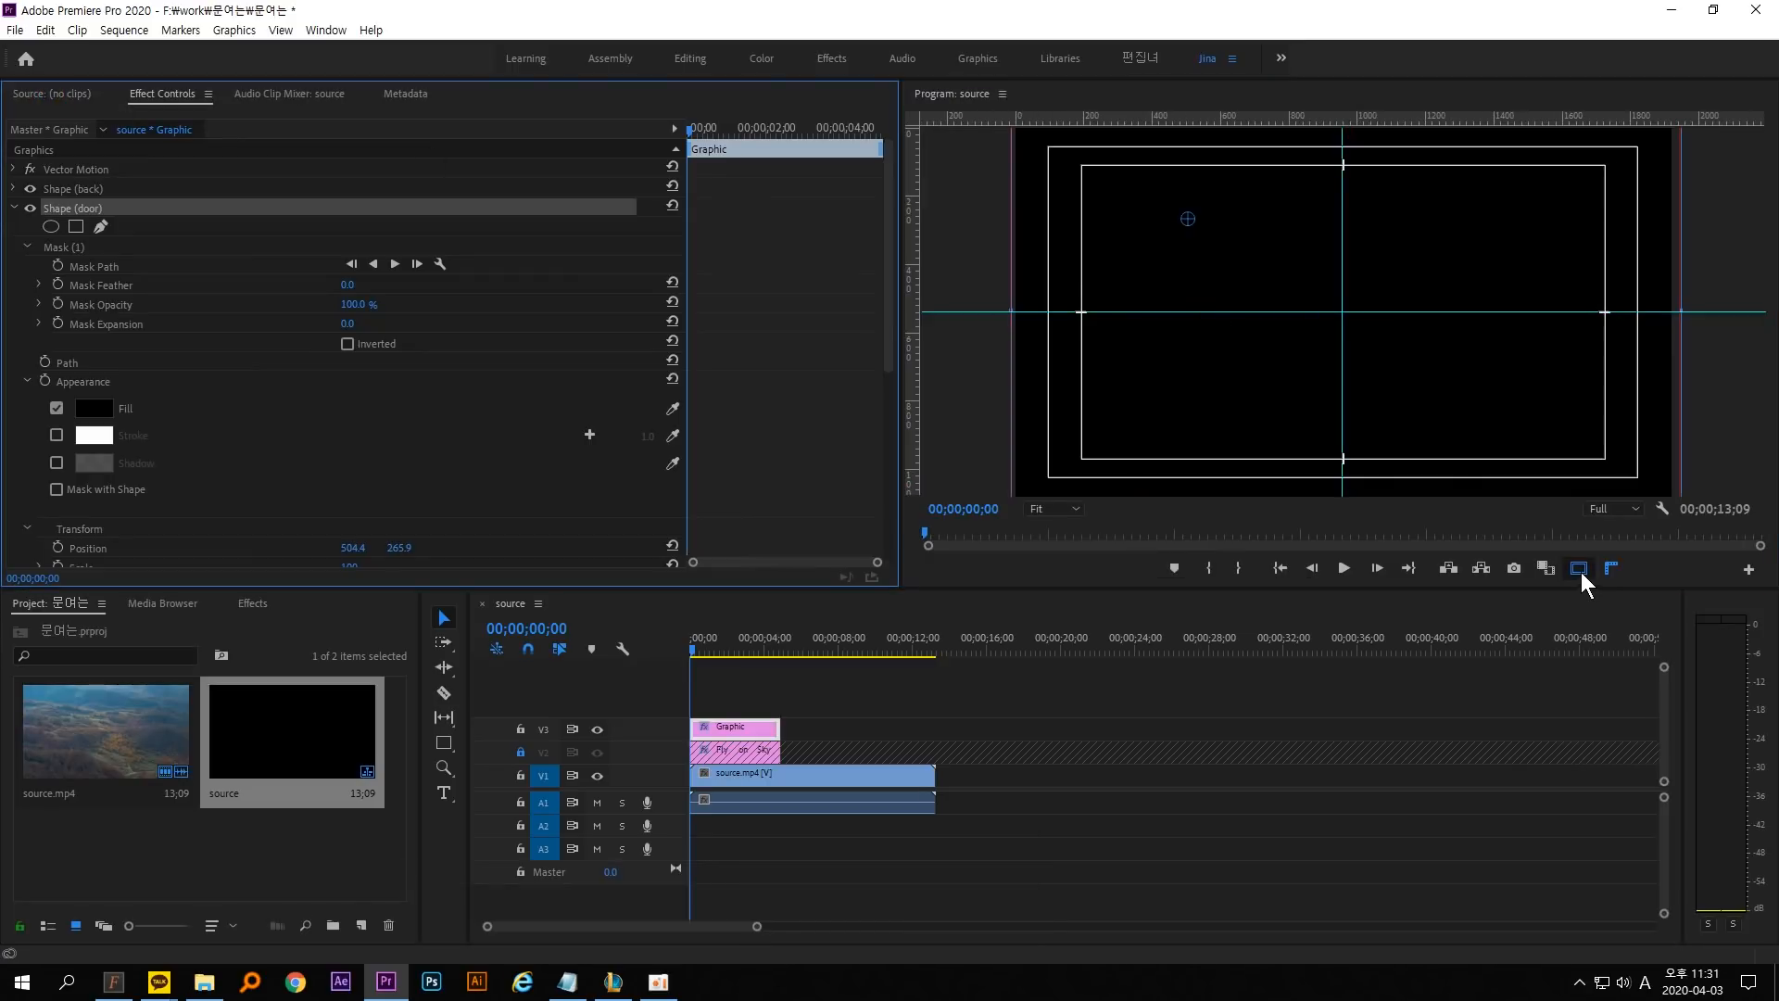
Hide the safe margins and rulers, and remove the horizontal and vertical centre guides from the preview.
{"action": "left_click", "coordinate": [1580, 569]}
{"action": "left_click", "coordinate": [1608, 570]}
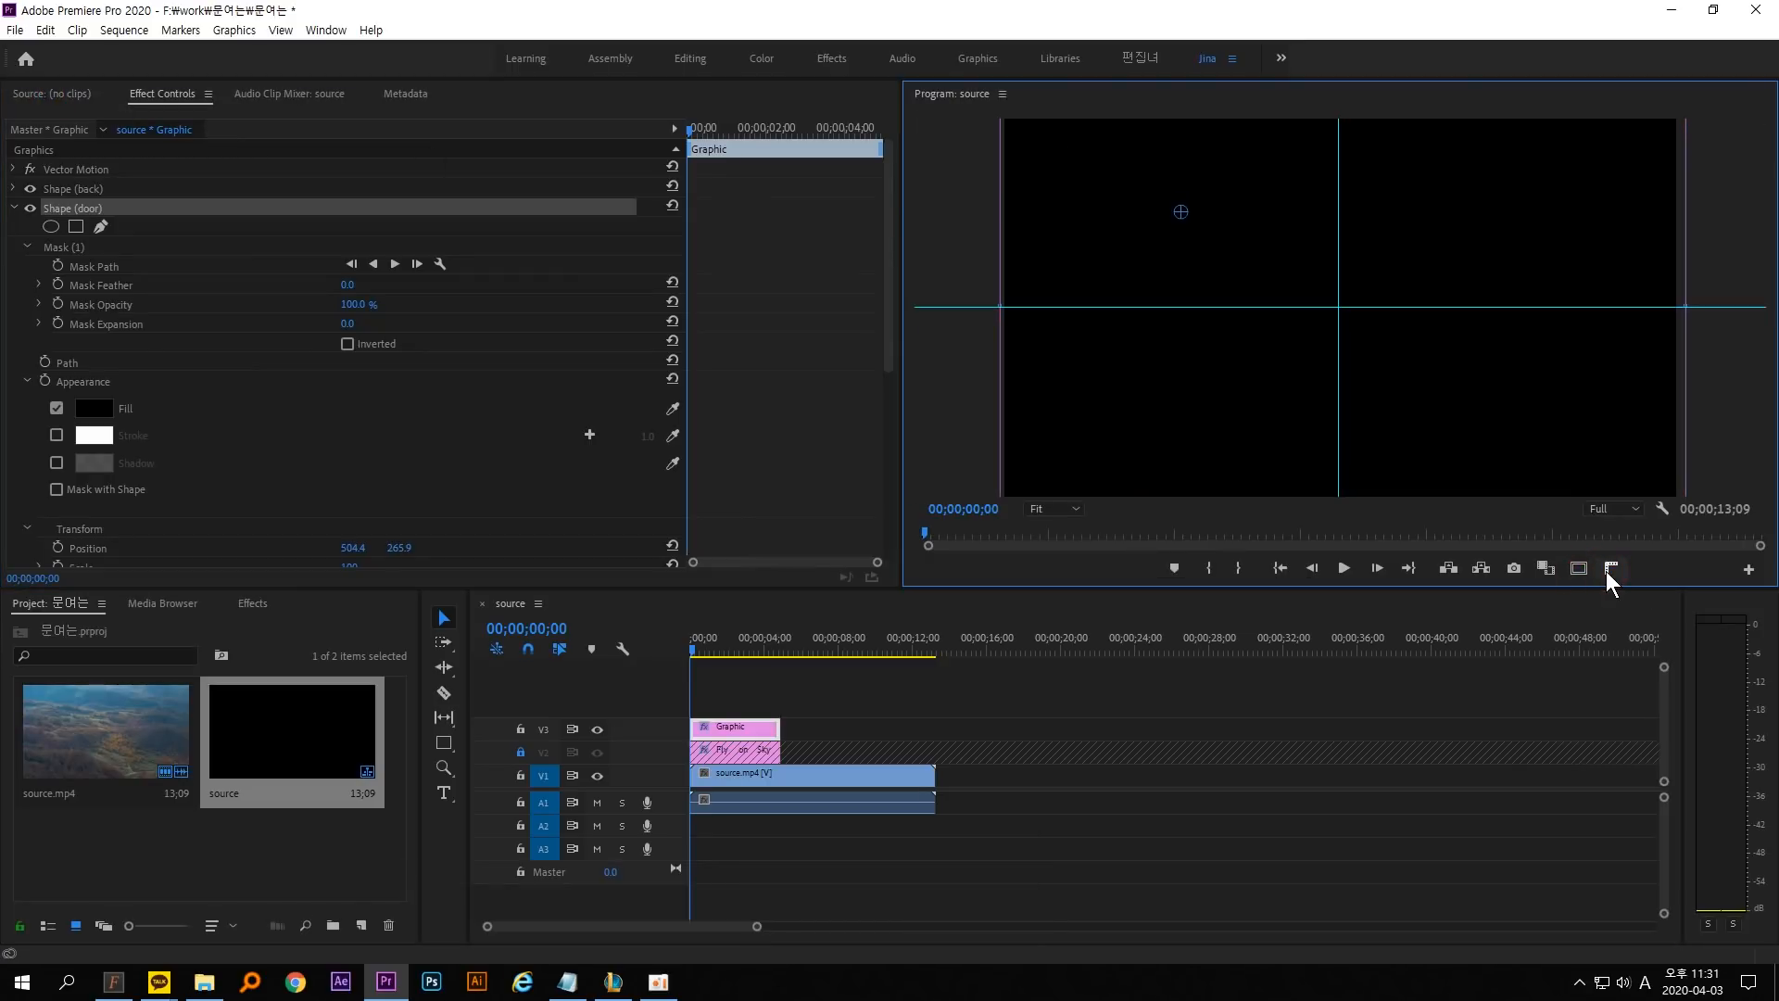
{"action": "left_click_drag", "start_coordinate": [1355, 306], "coordinate": [1361, 526]}
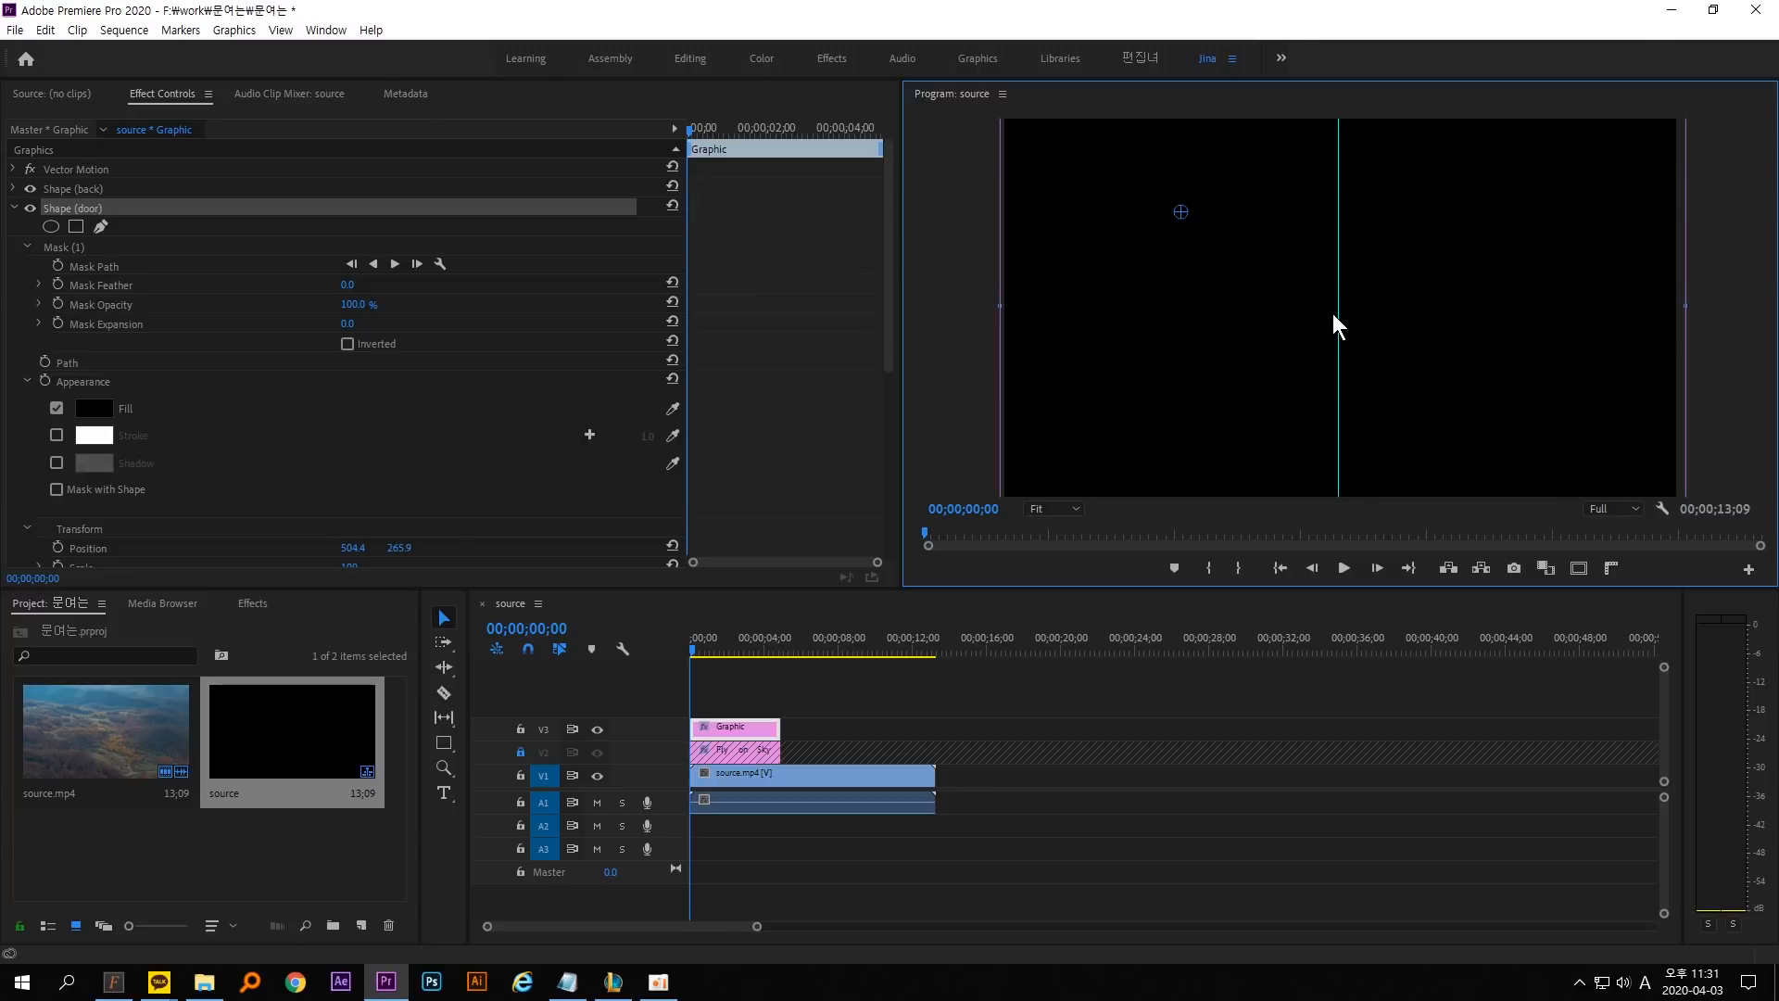
{"action": "left_click_drag", "start_coordinate": [1339, 317], "coordinate": [1731, 306]}
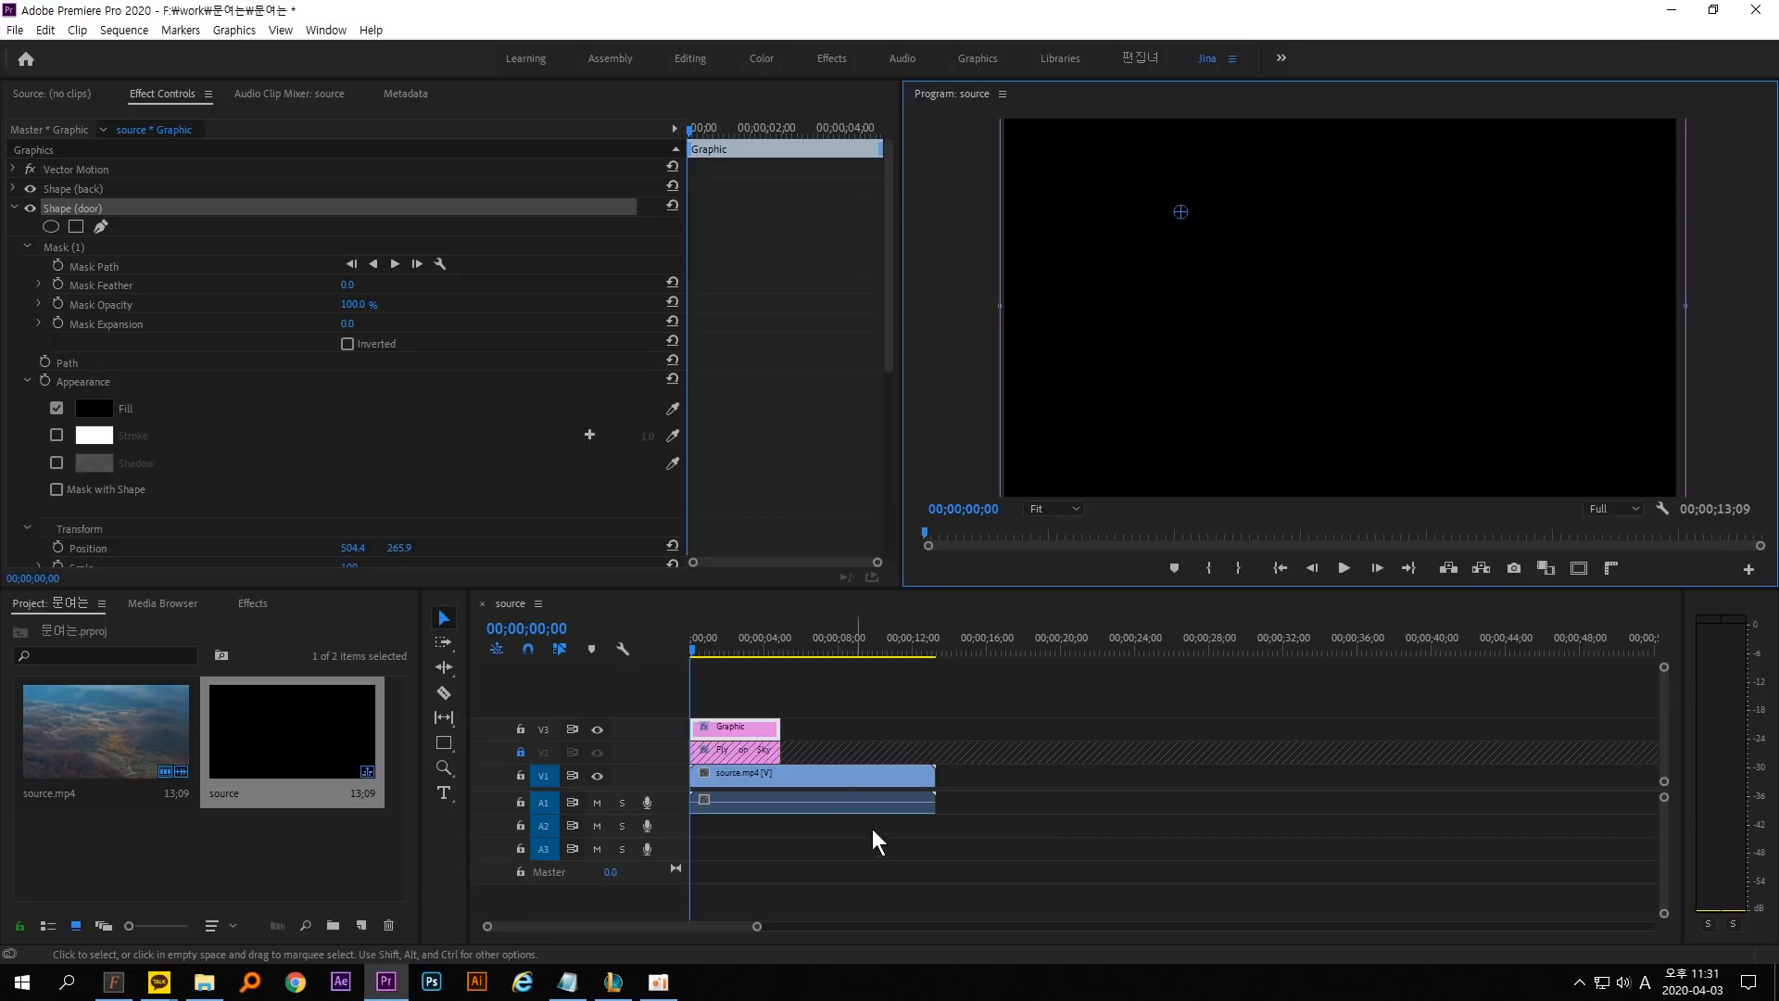
Start Mask Path animation on the door shape's Mask (1) with a keyframe at 00;00;01;00.
{"action": "left_click", "coordinate": [527, 628]}
{"action": "type", "text": "100"}
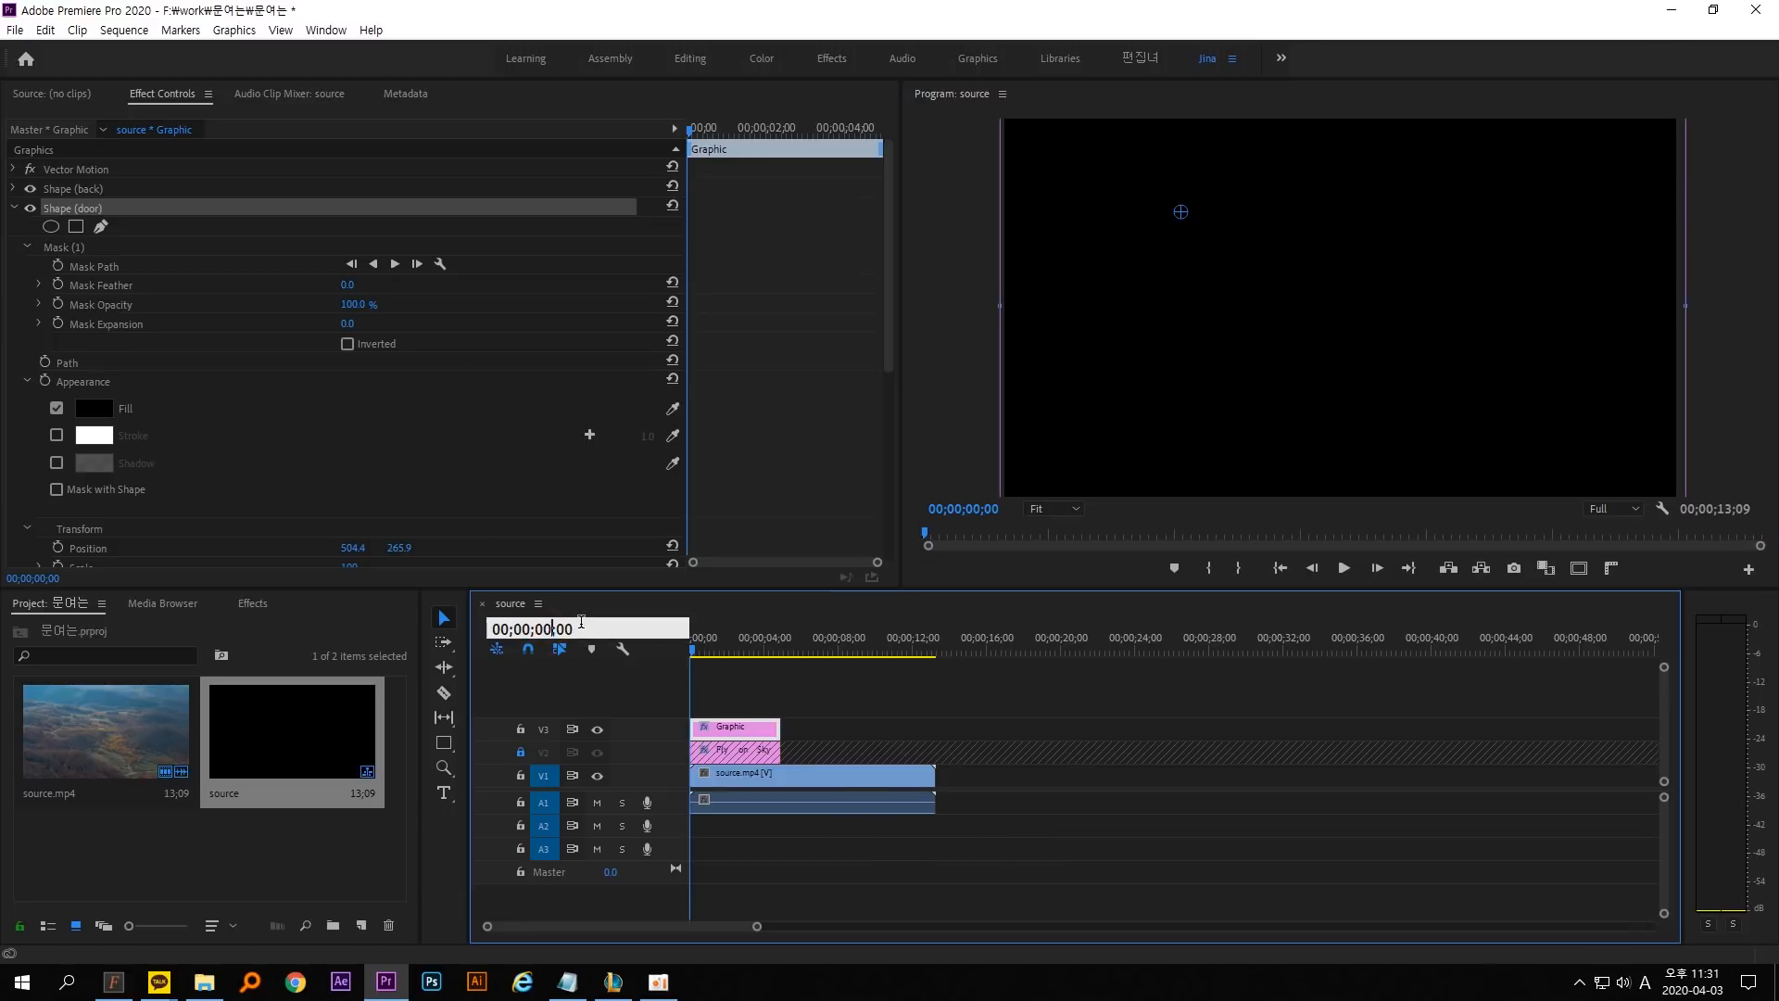
{"action": "key", "text": "Return"}
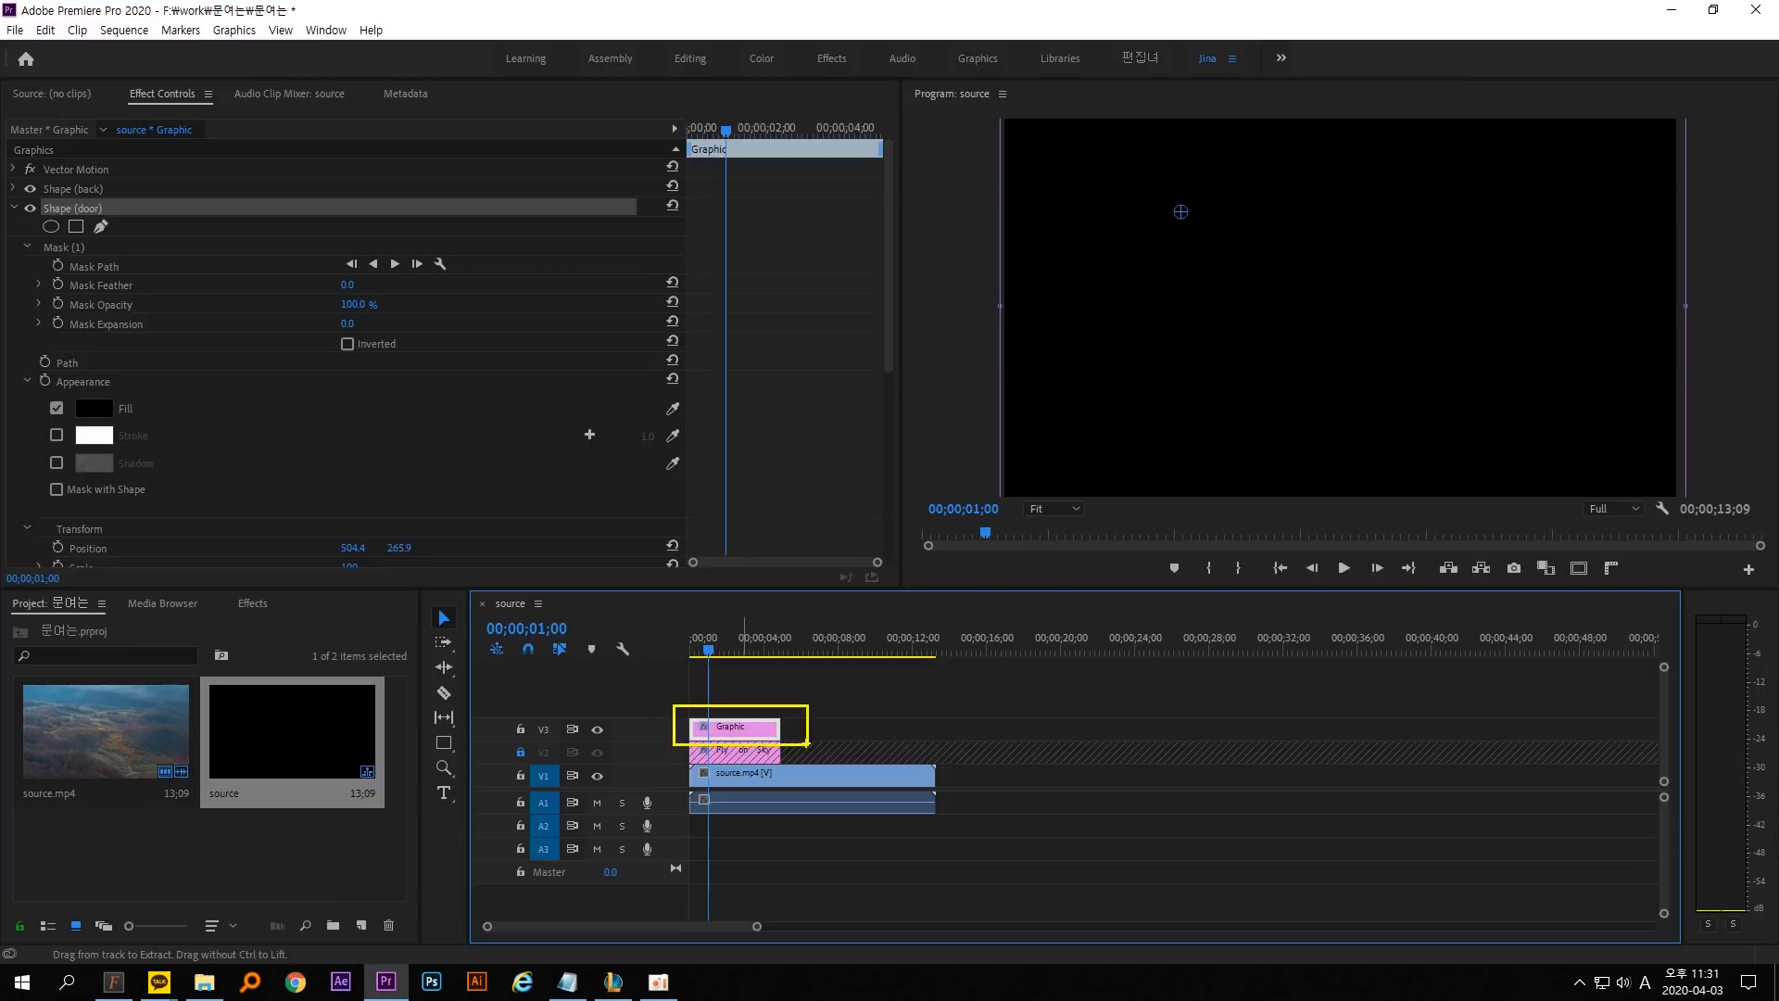
{"action": "left_click", "coordinate": [167, 94]}
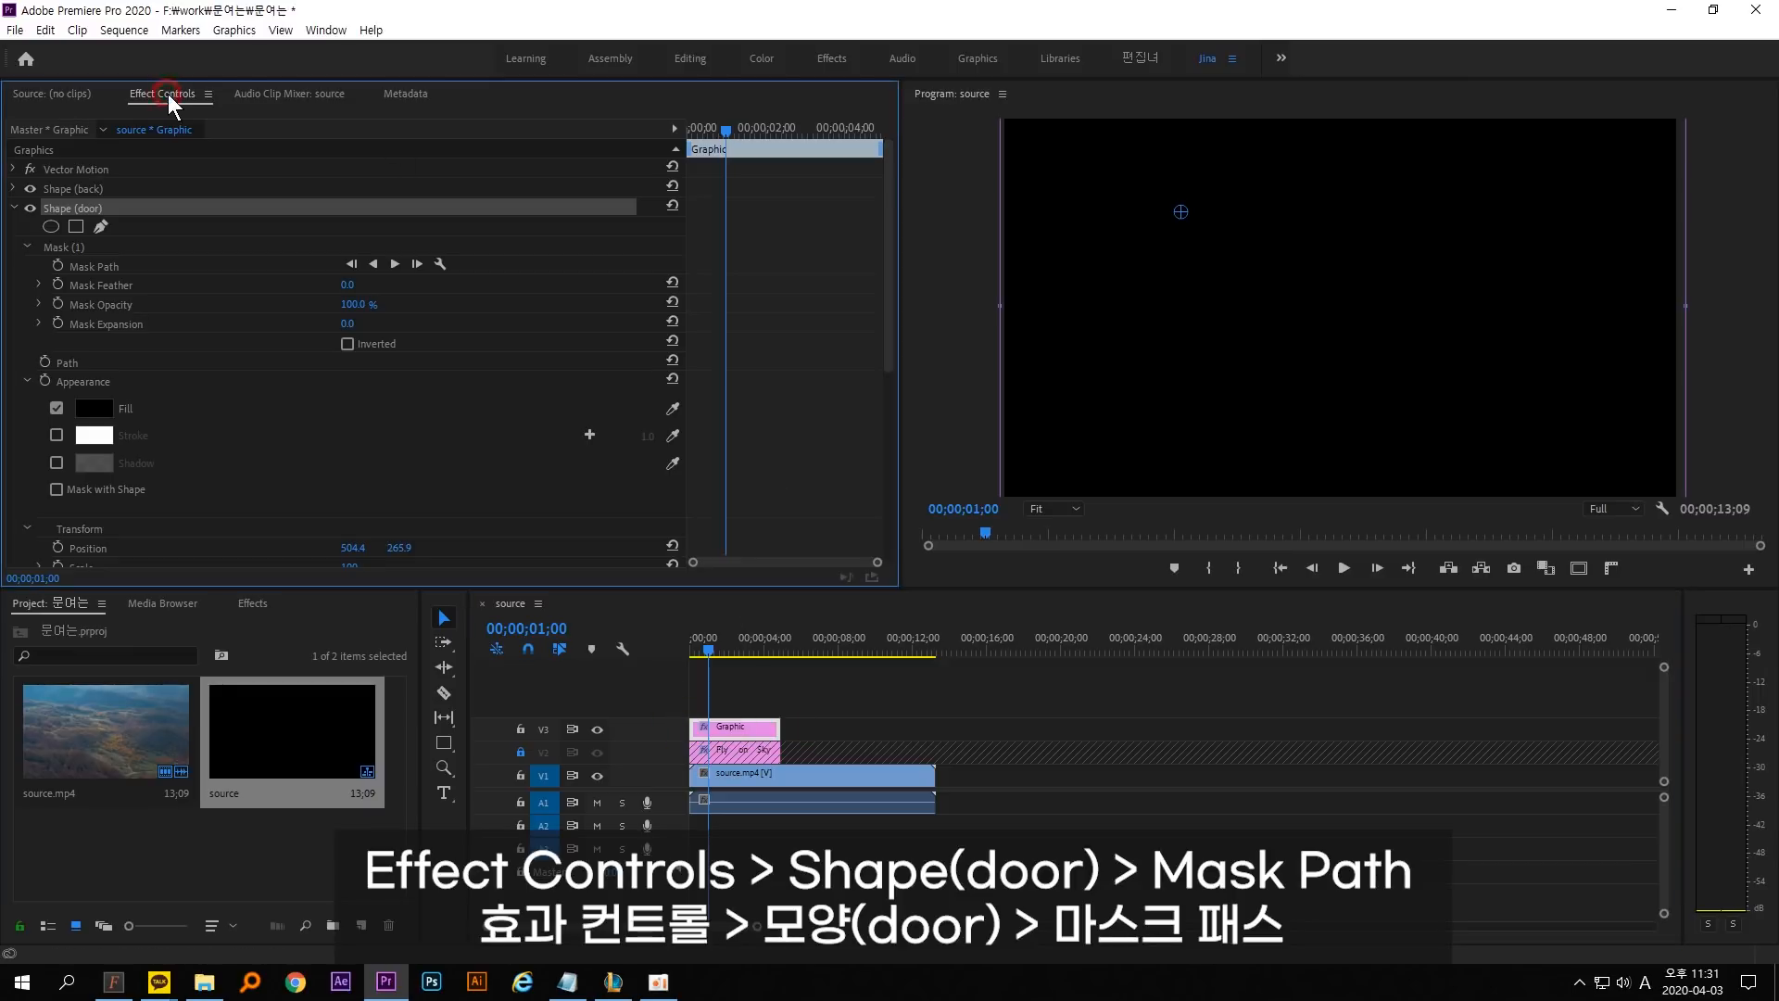
{"action": "left_click", "coordinate": [71, 247]}
{"action": "left_click", "coordinate": [97, 266]}
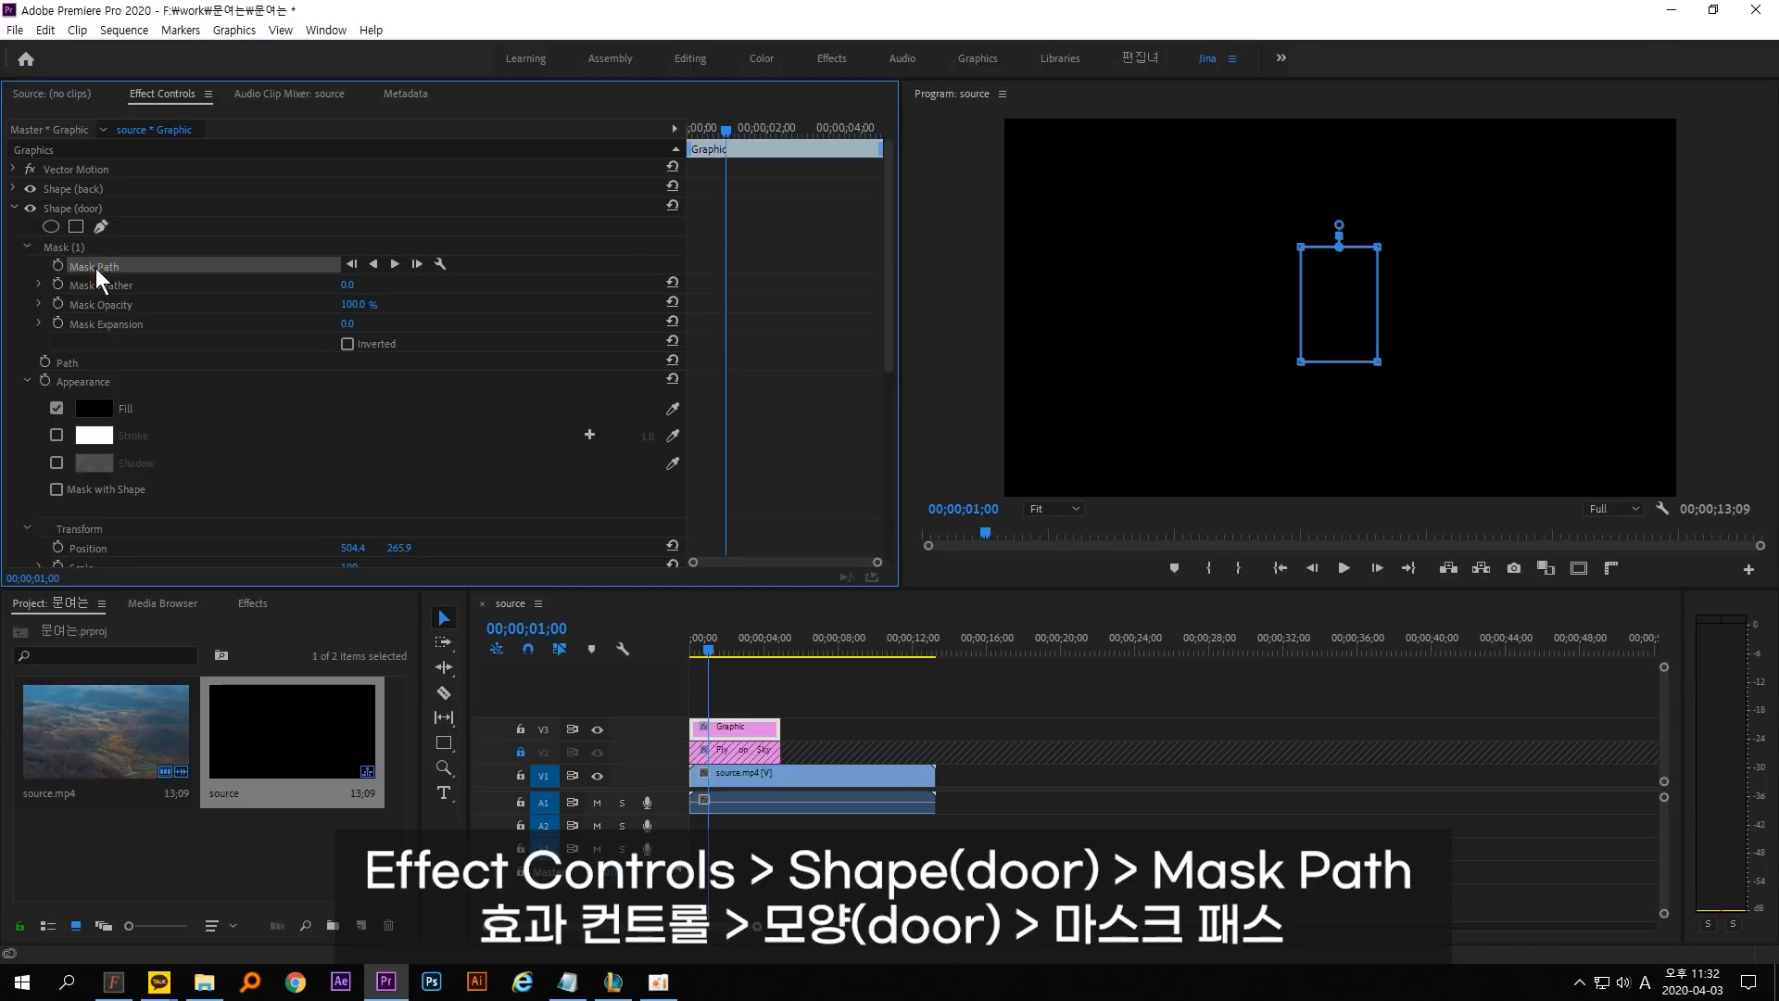
{"action": "left_click", "coordinate": [55, 265]}
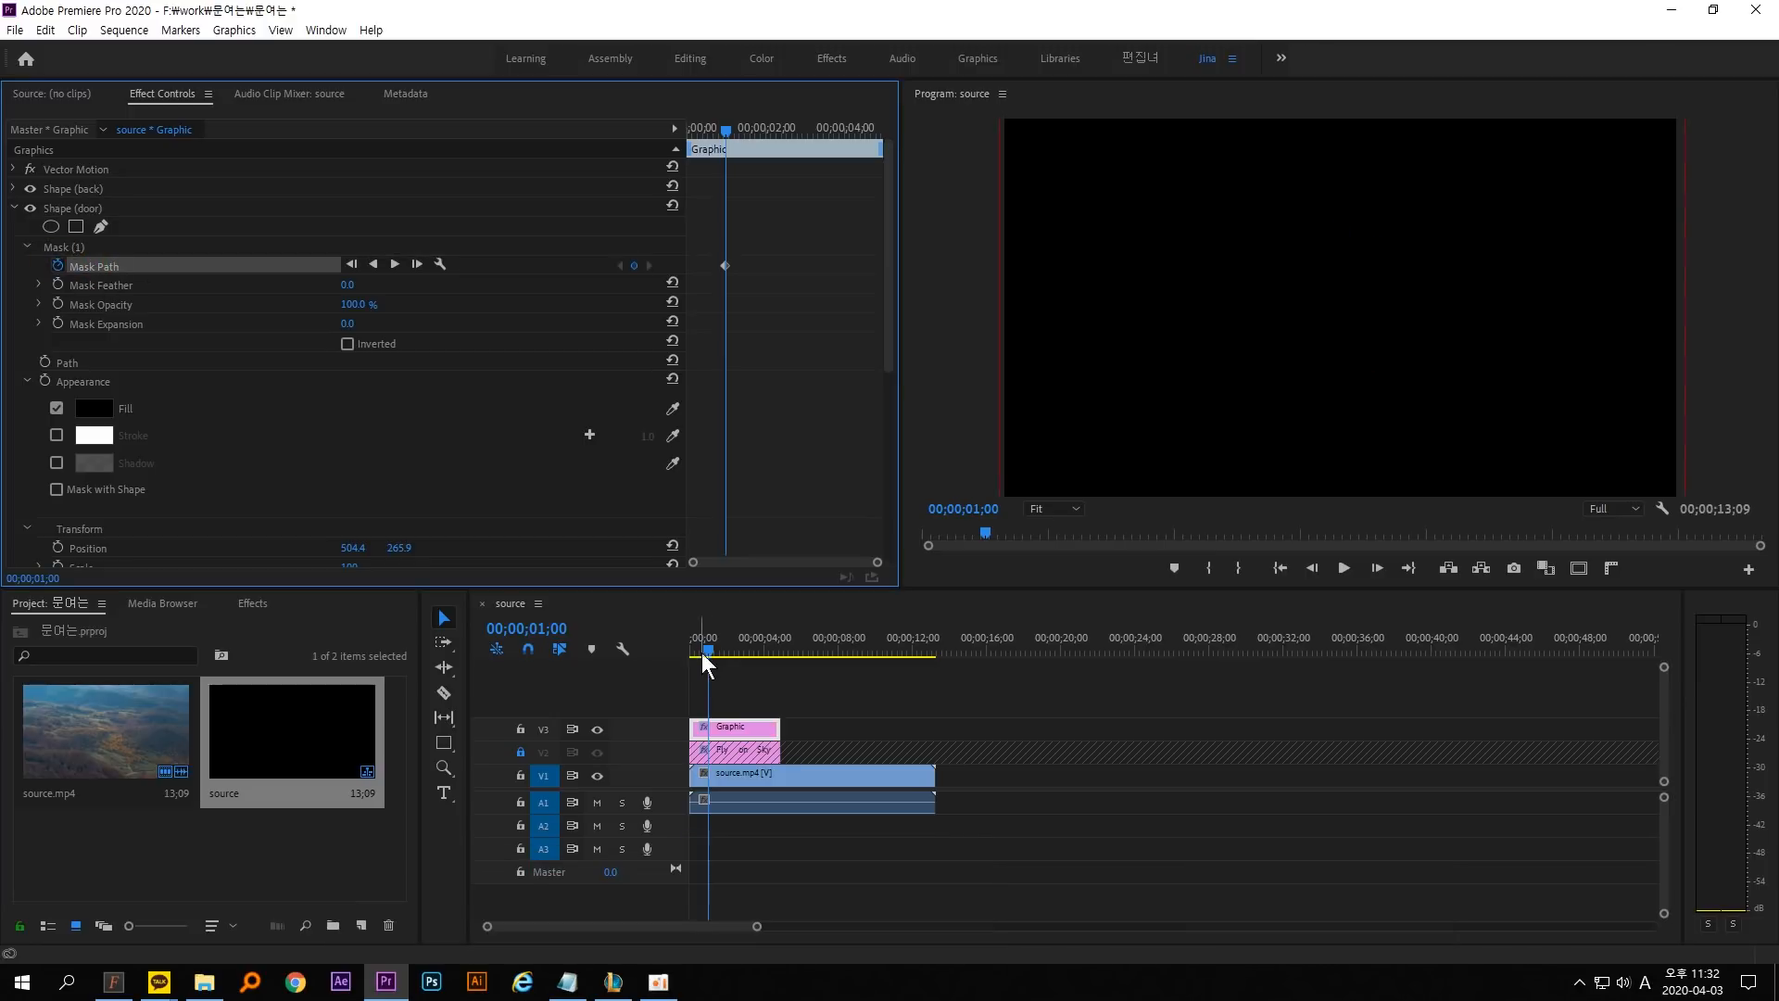
At 00;00;02;00, reshape the door mask into a narrow slanted panel hinged on the doorway's right edge, so the door stands open.
{"action": "left_click", "coordinate": [553, 628]}
{"action": "type", "text": "200"}
{"action": "key", "text": "Return"}
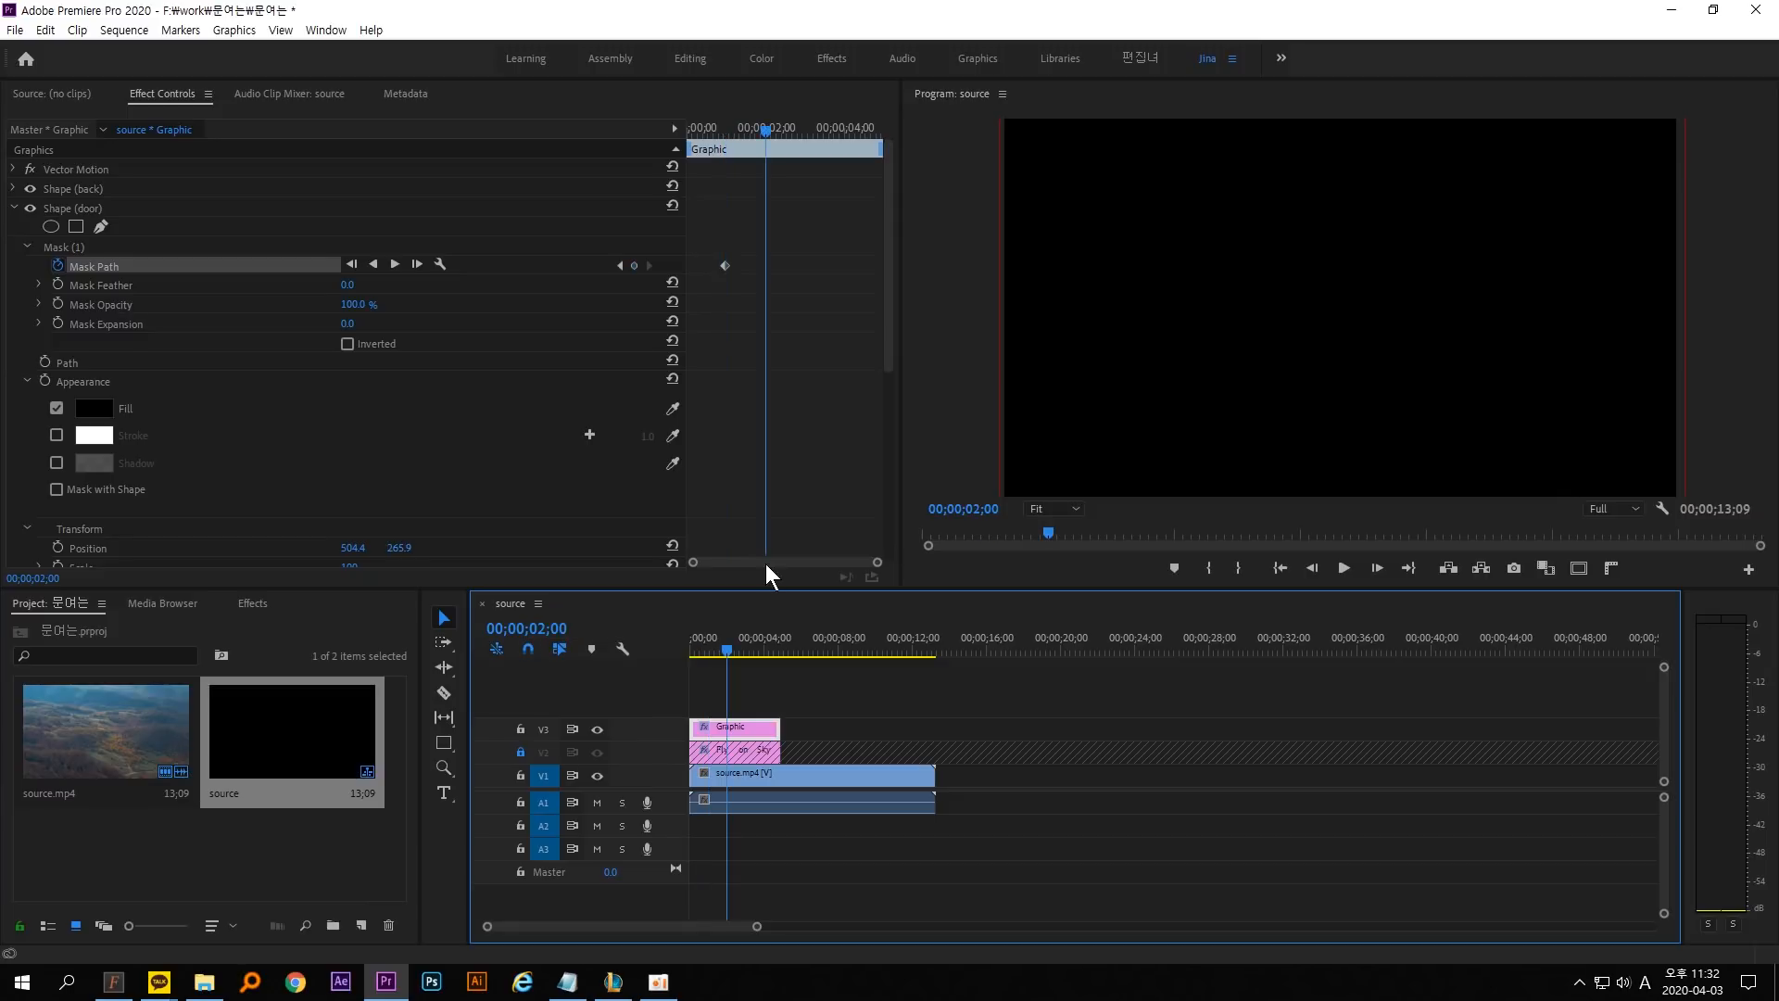
{"action": "left_click", "coordinate": [76, 246]}
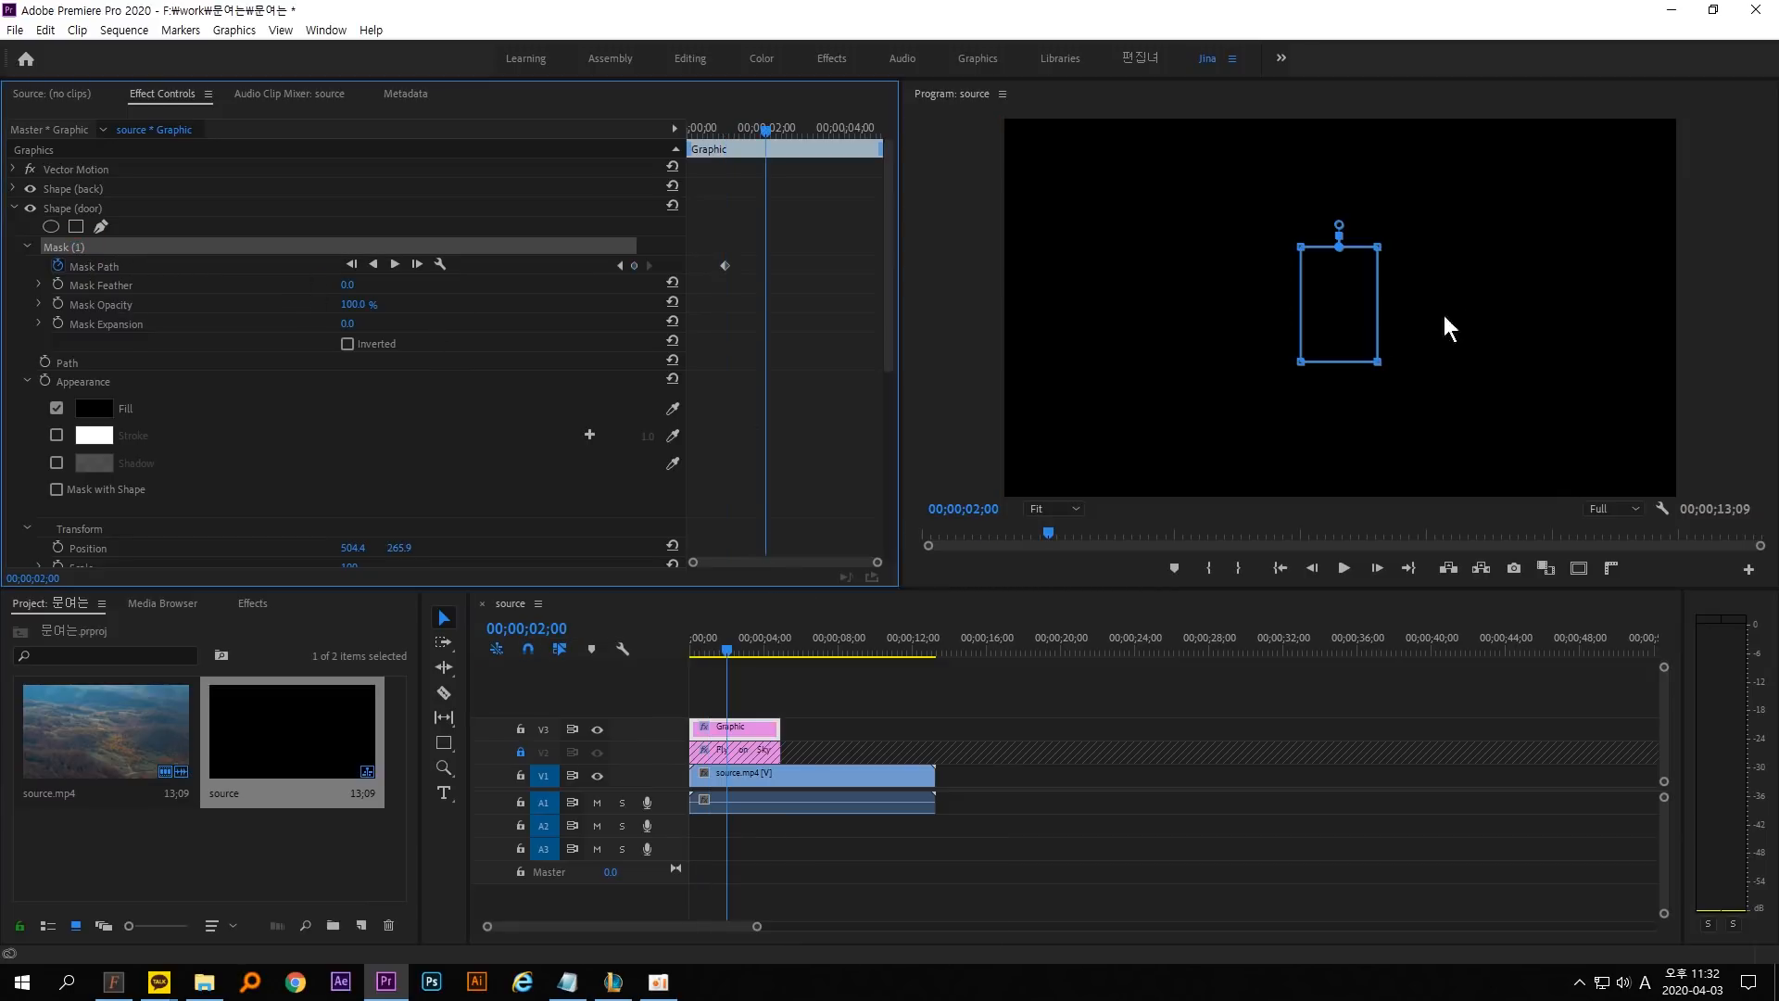
{"action": "left_click_drag", "start_coordinate": [1254, 202], "coordinate": [1404, 400]}
Play back the door-opening mask animation across its two keyframes.
{"action": "left_click_drag", "start_coordinate": [733, 130], "coordinate": [712, 132]}
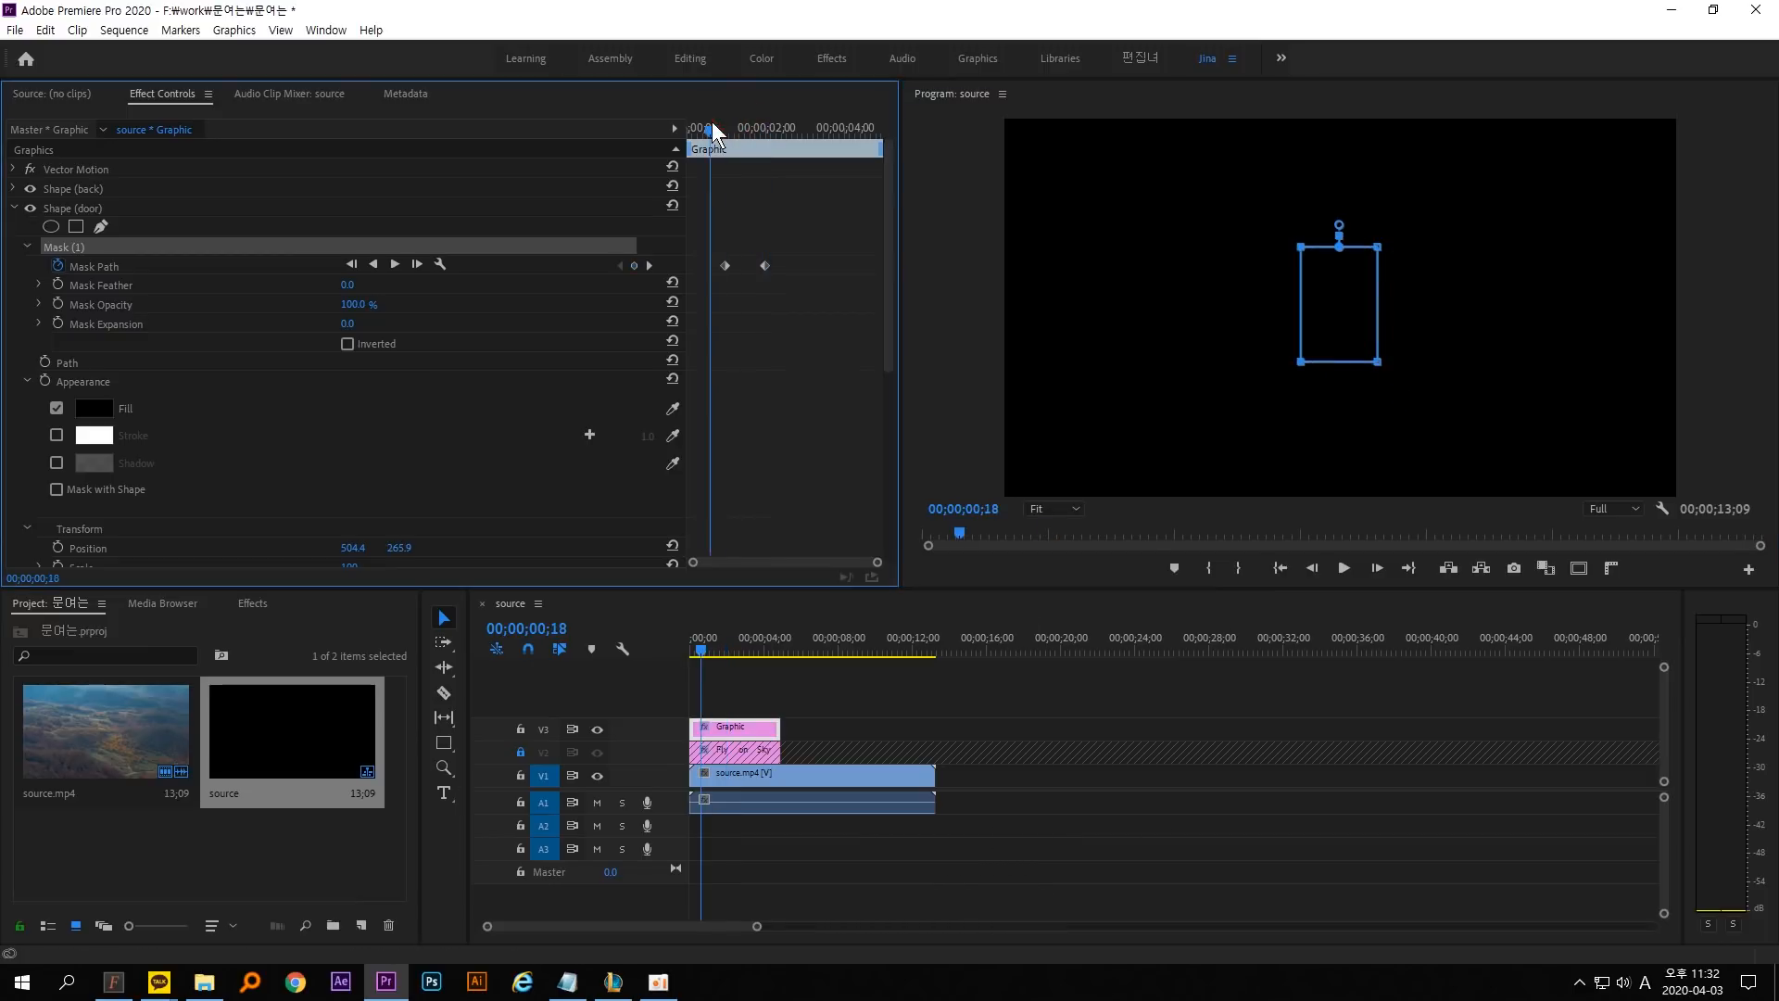
{"action": "left_click", "coordinate": [756, 176]}
{"action": "key", "text": "space"}
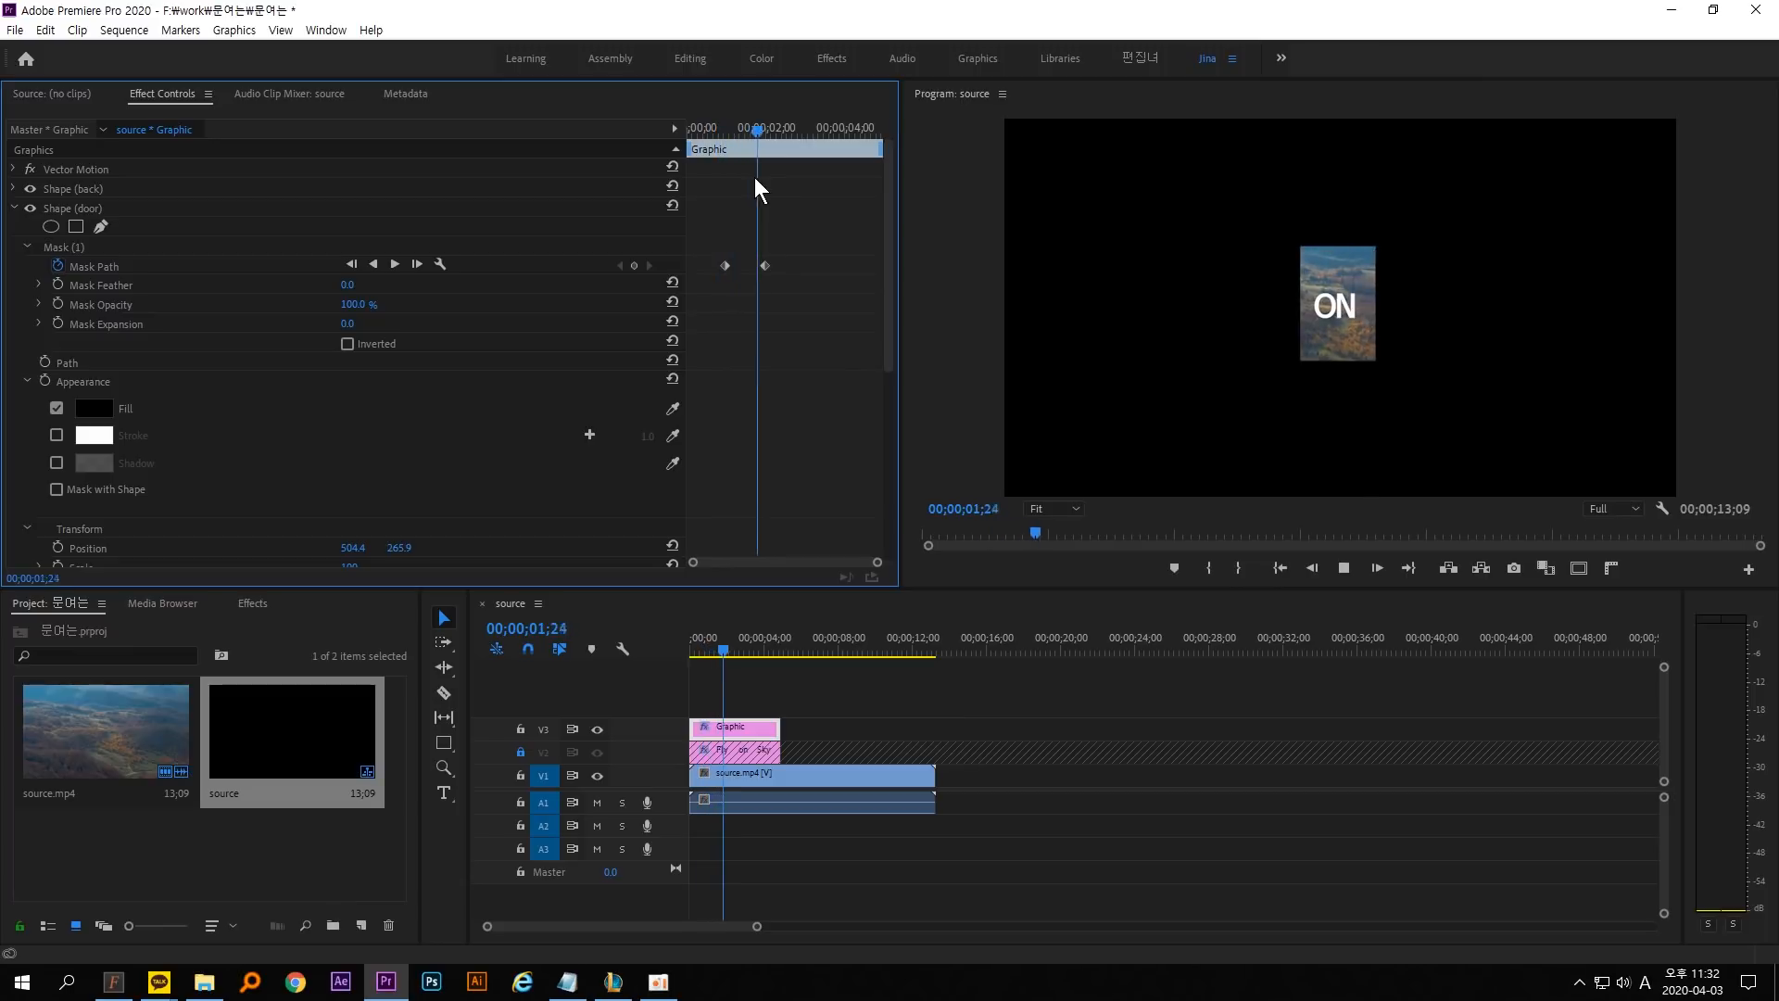
{"action": "mouse_move", "coordinate": [775, 127]}
{"action": "left_mouse_down"}
{"action": "mouse_move", "coordinate": [716, 126]}
{"action": "mouse_move", "coordinate": [752, 118]}
{"action": "left_mouse_up"}
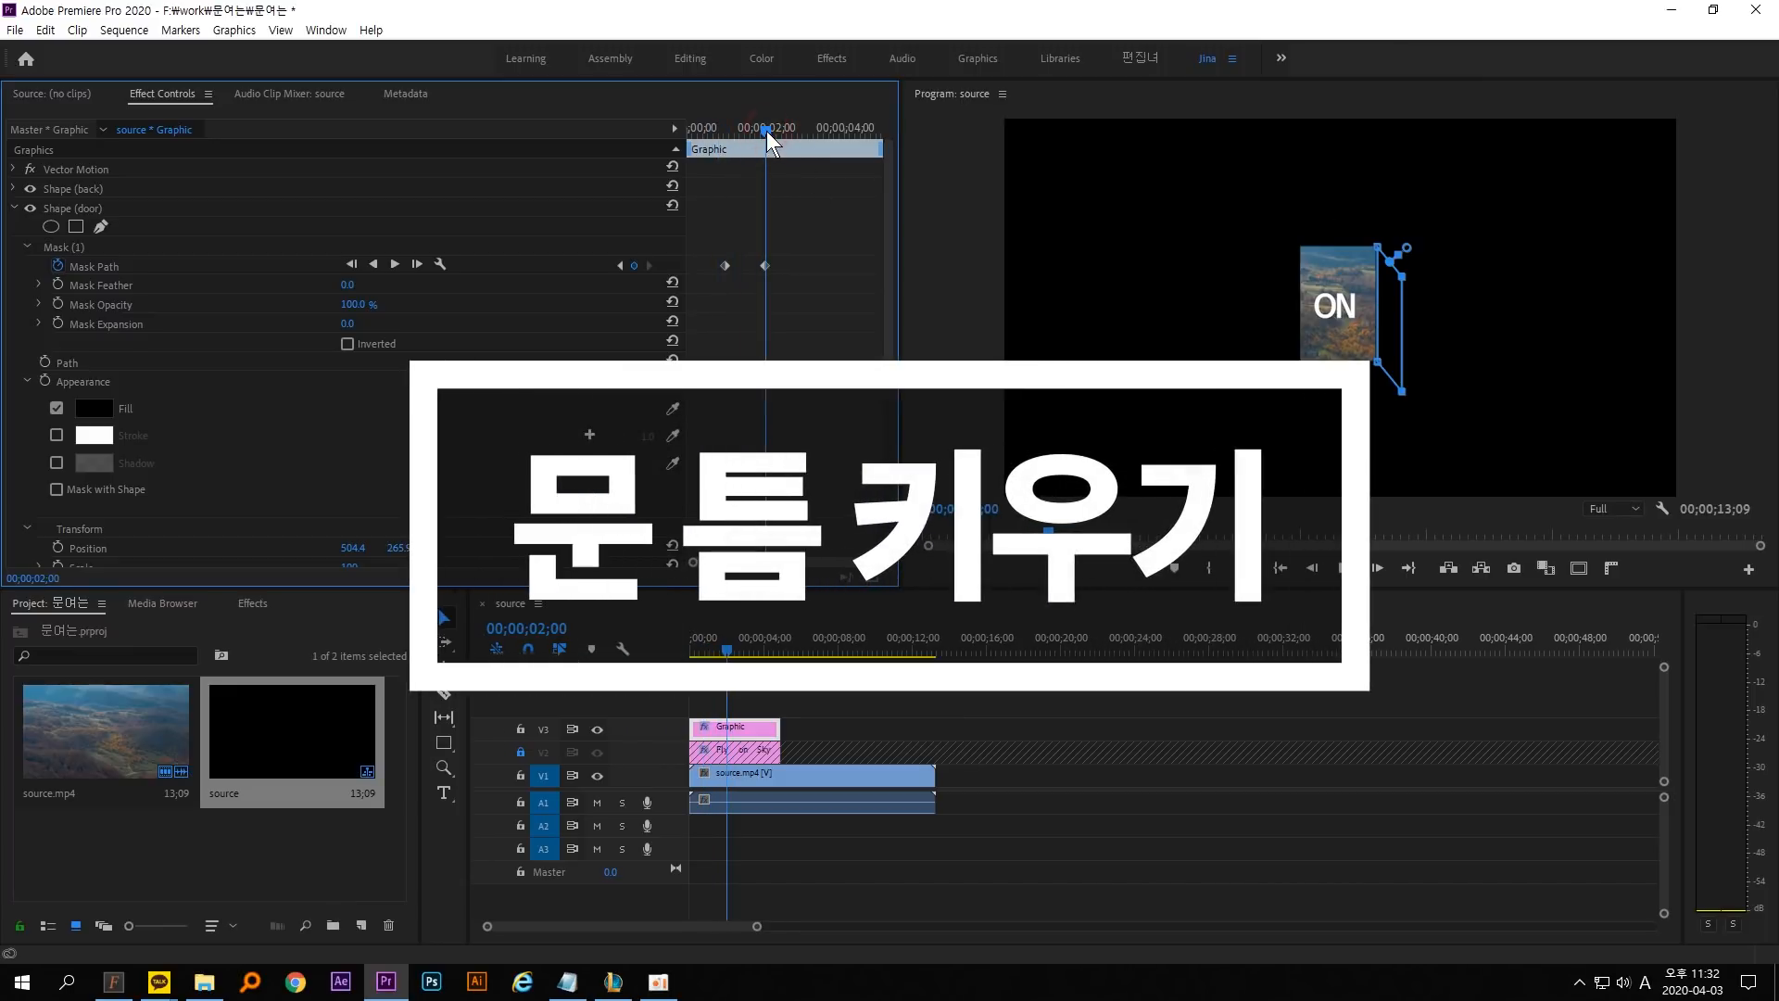
Search the effects for transform and apply the Distort Transform effect to the Graphic clip.
{"action": "left_click", "coordinate": [92, 191]}
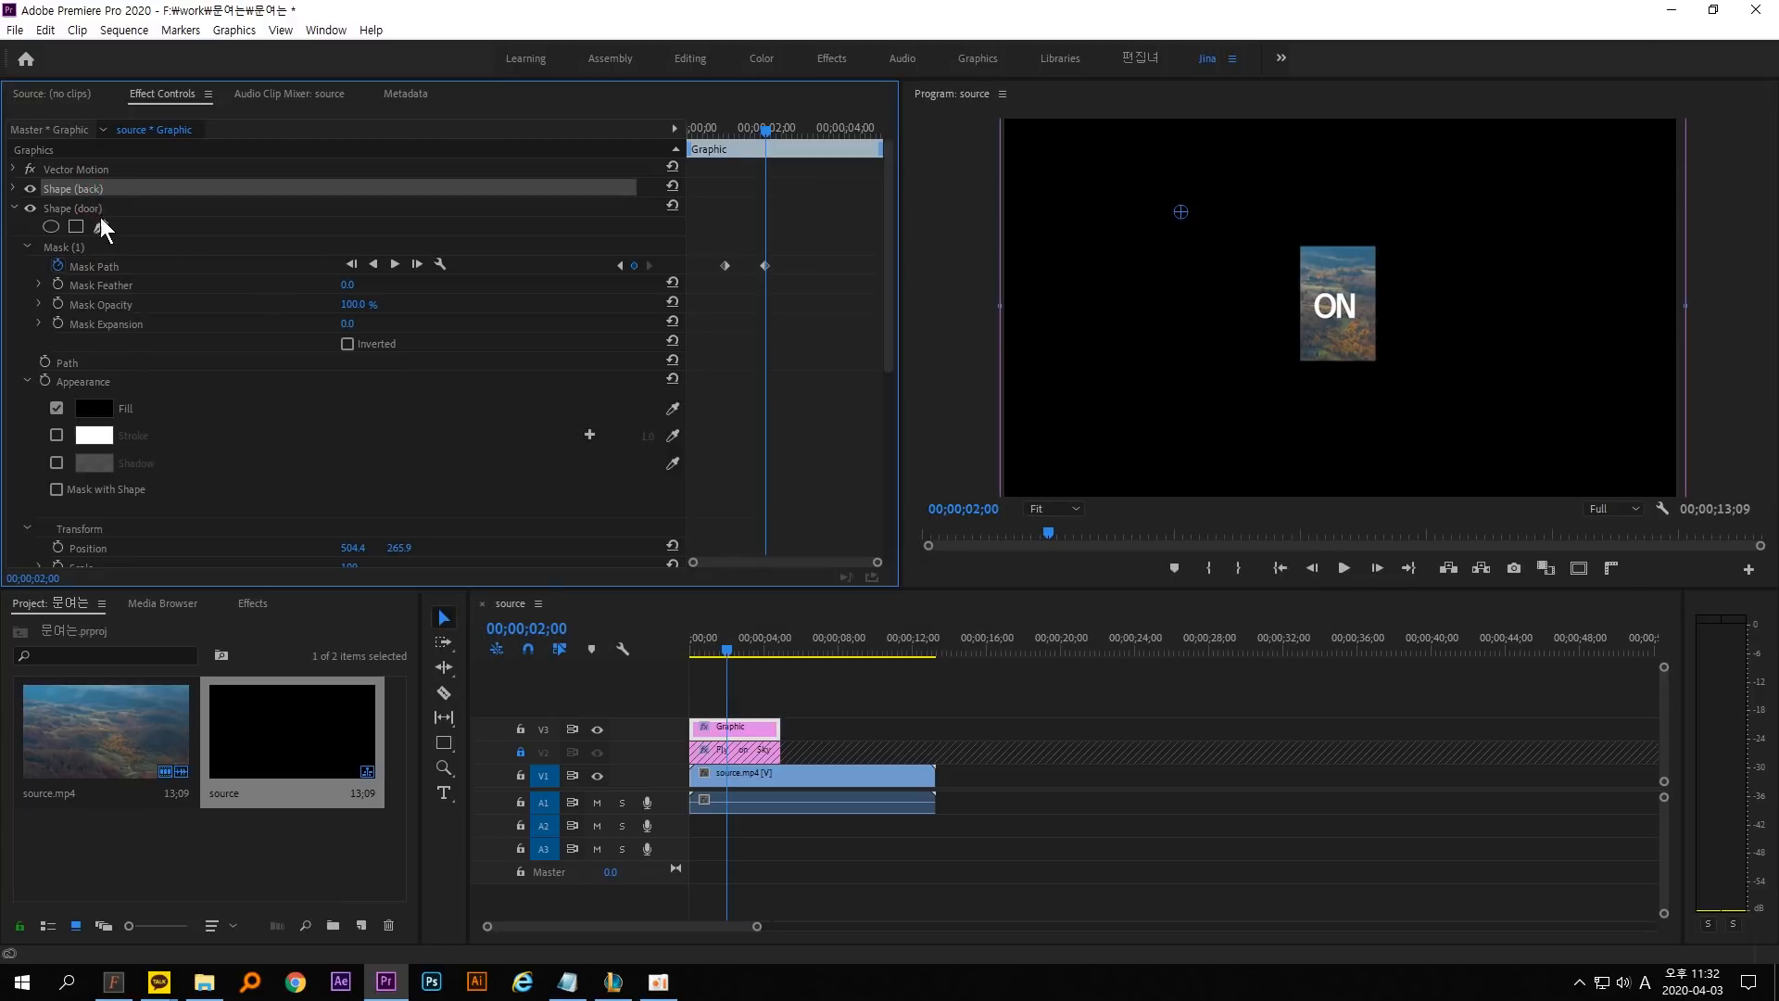
{"action": "left_click", "coordinate": [93, 190]}
{"action": "key", "text": "ctrl+2"}
{"action": "left_click_drag", "start_coordinate": [136, 223], "coordinate": [107, 262]}
{"action": "left_click", "coordinate": [260, 604]}
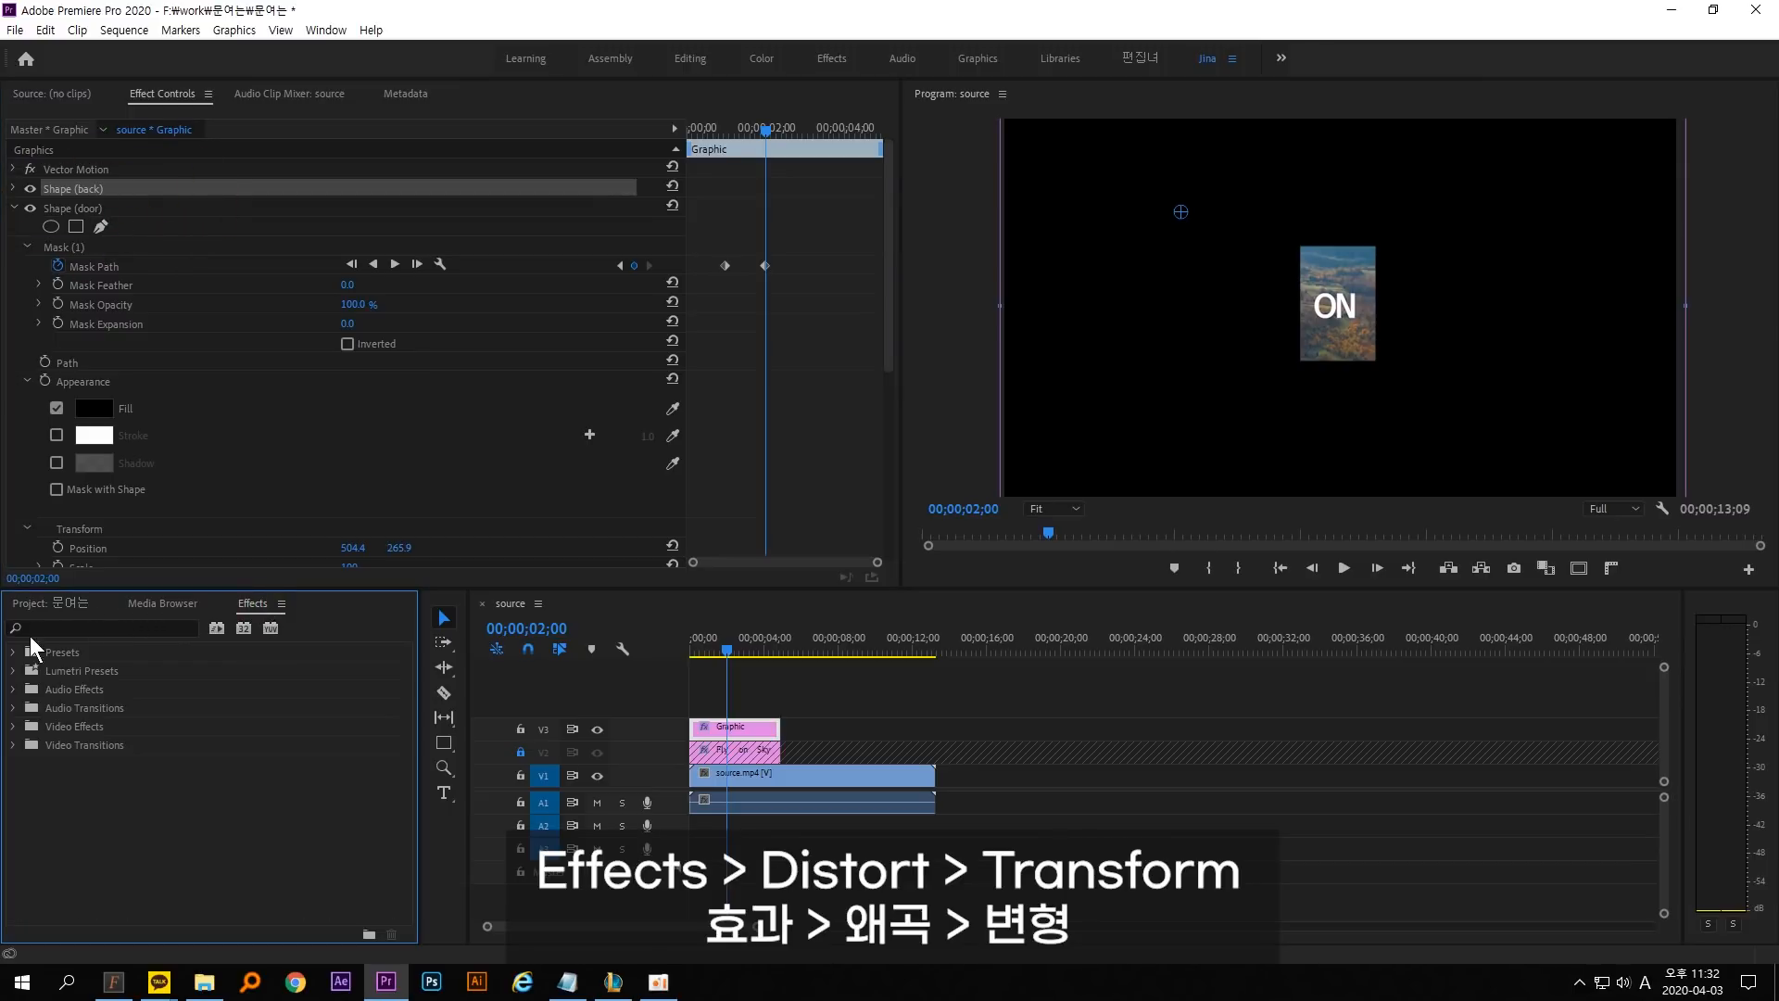
{"action": "left_click", "coordinate": [72, 627]}
{"action": "type", "text": "transform"}
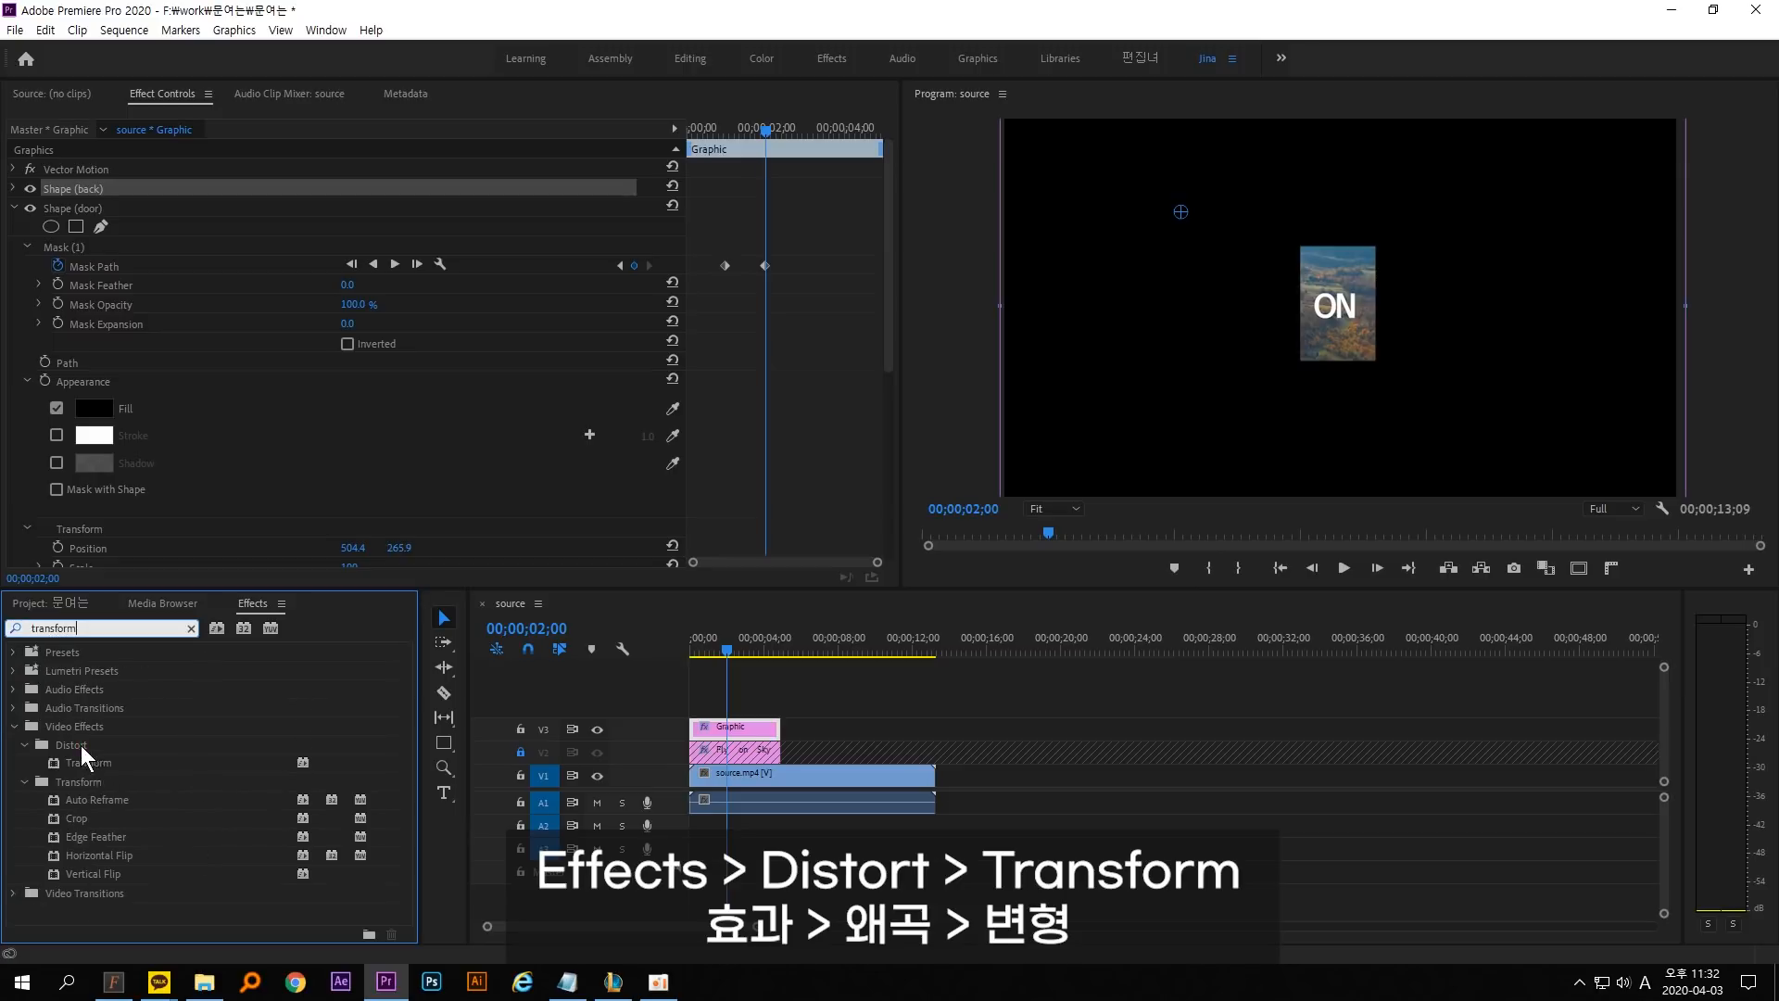
{"action": "left_click", "coordinate": [94, 763]}
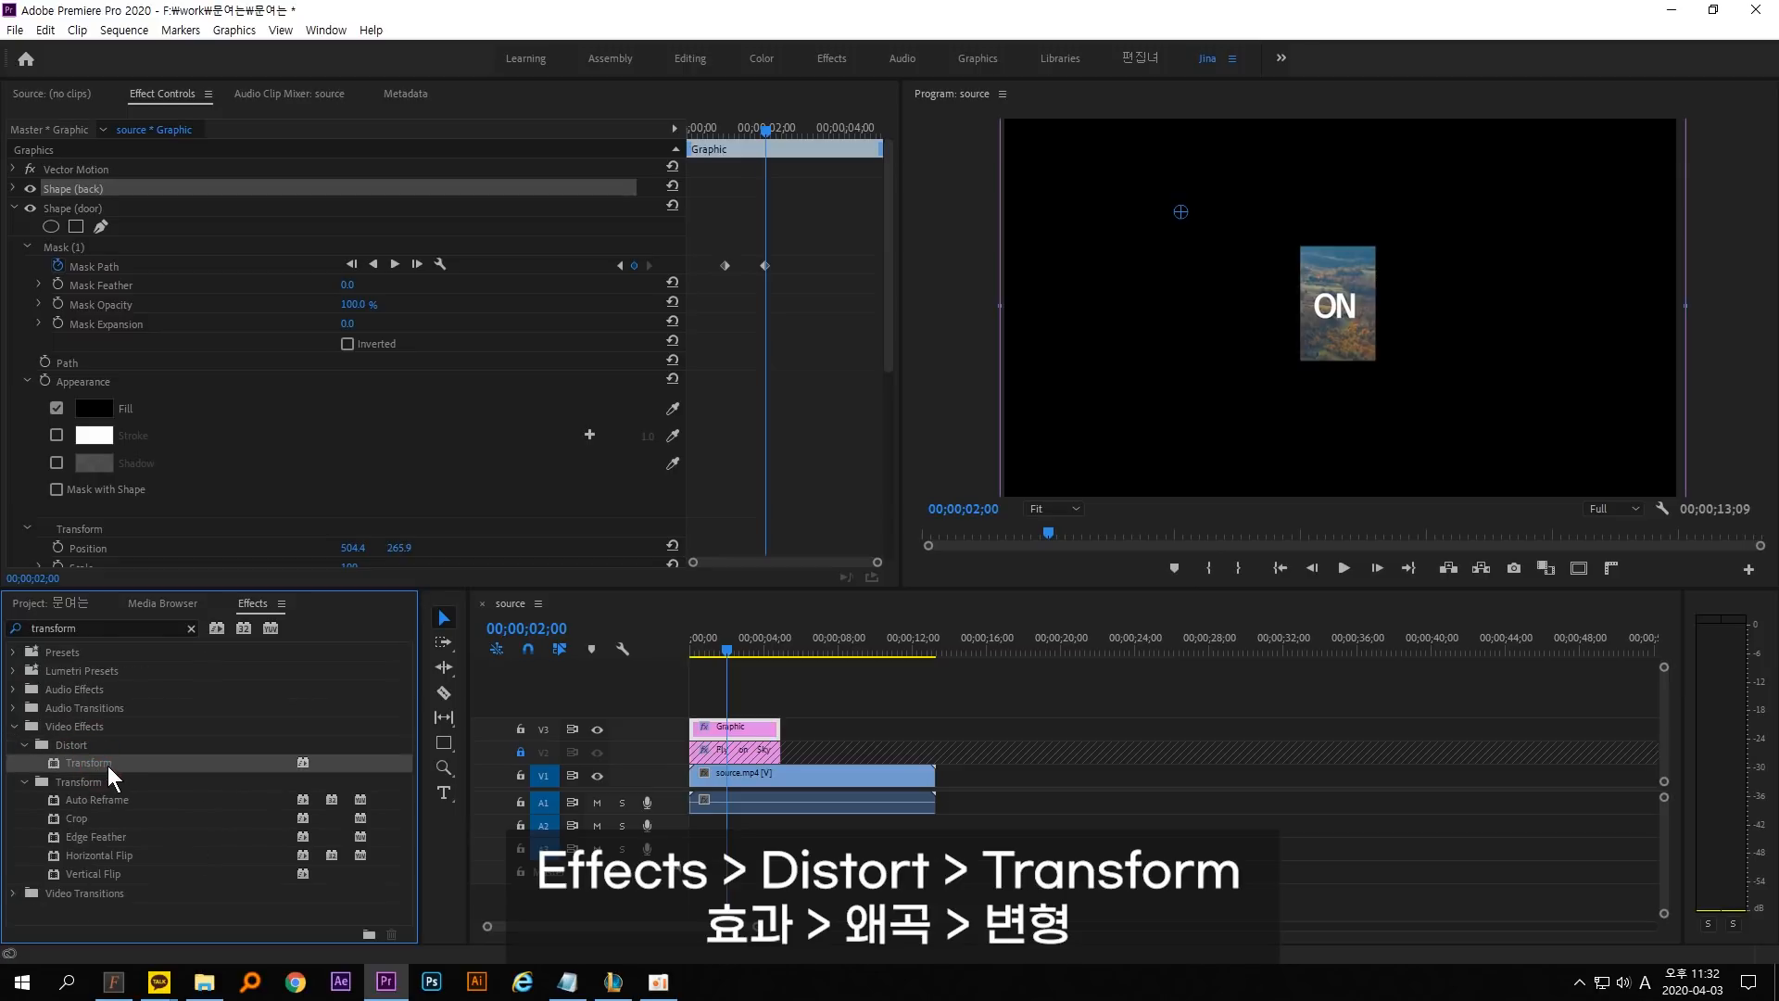
{"action": "left_click_drag", "start_coordinate": [104, 766], "coordinate": [739, 729]}
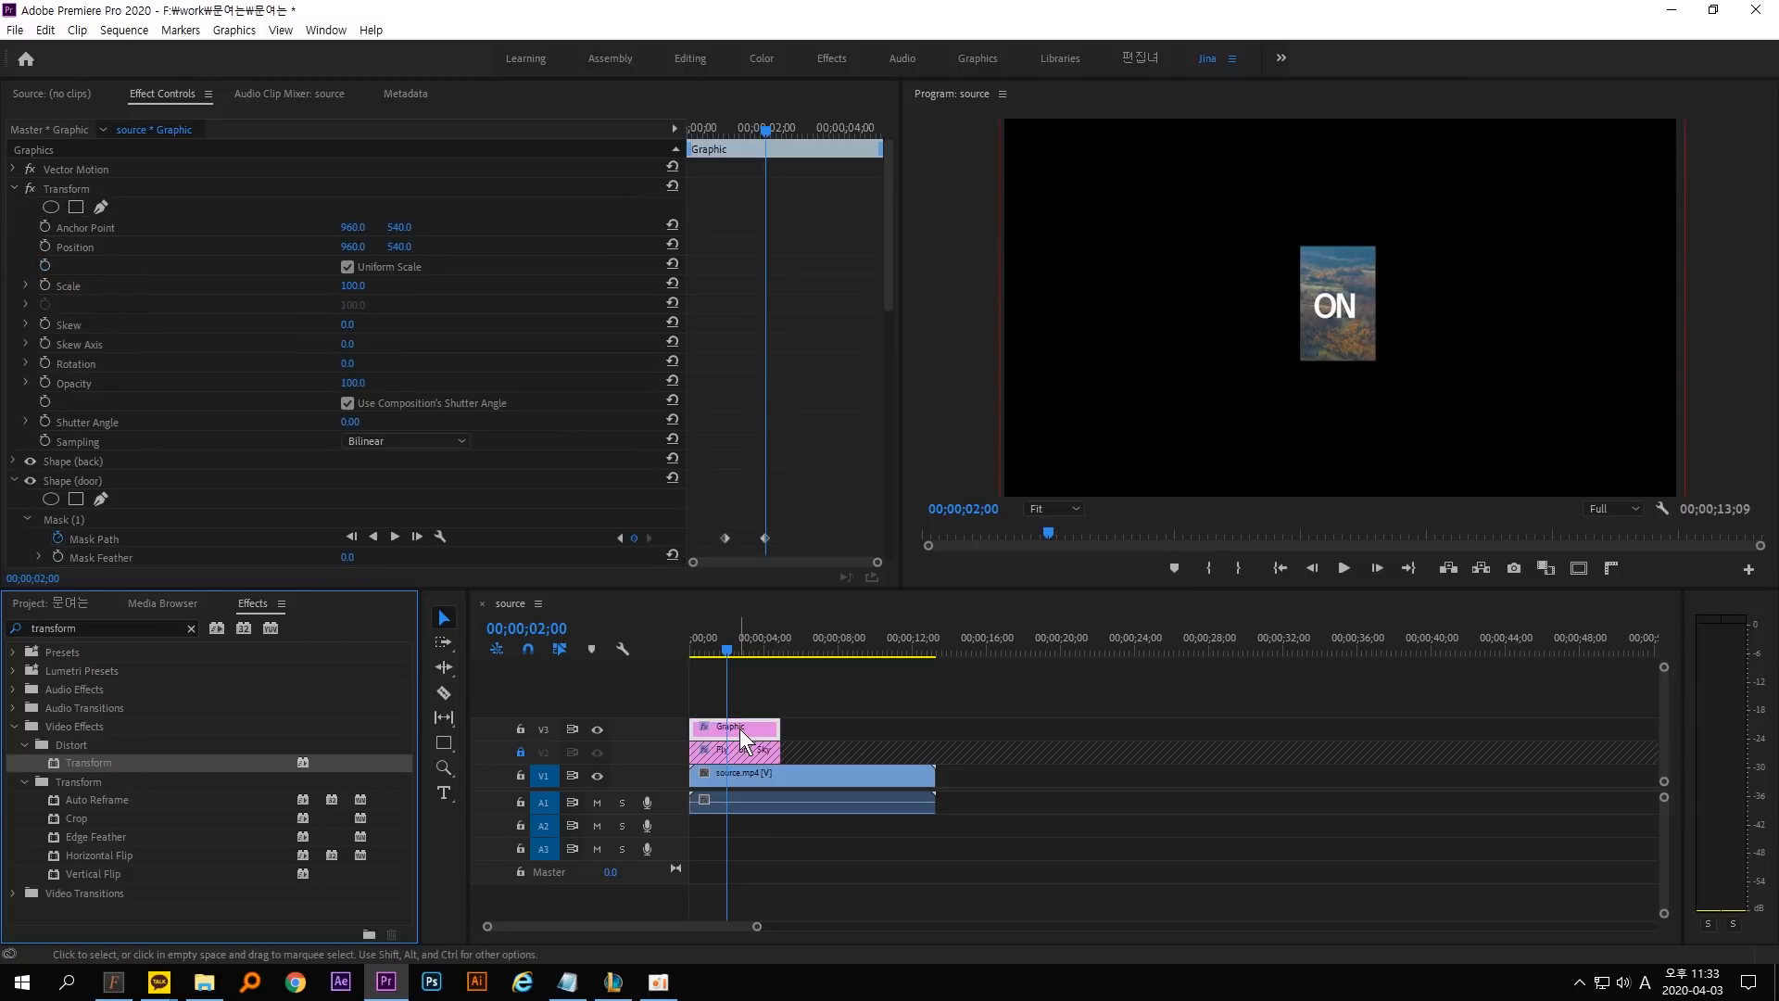
Try enlarging the door graphic with the Transform effect's Scale, and undo the recent changes.
{"action": "left_click", "coordinate": [202, 115]}
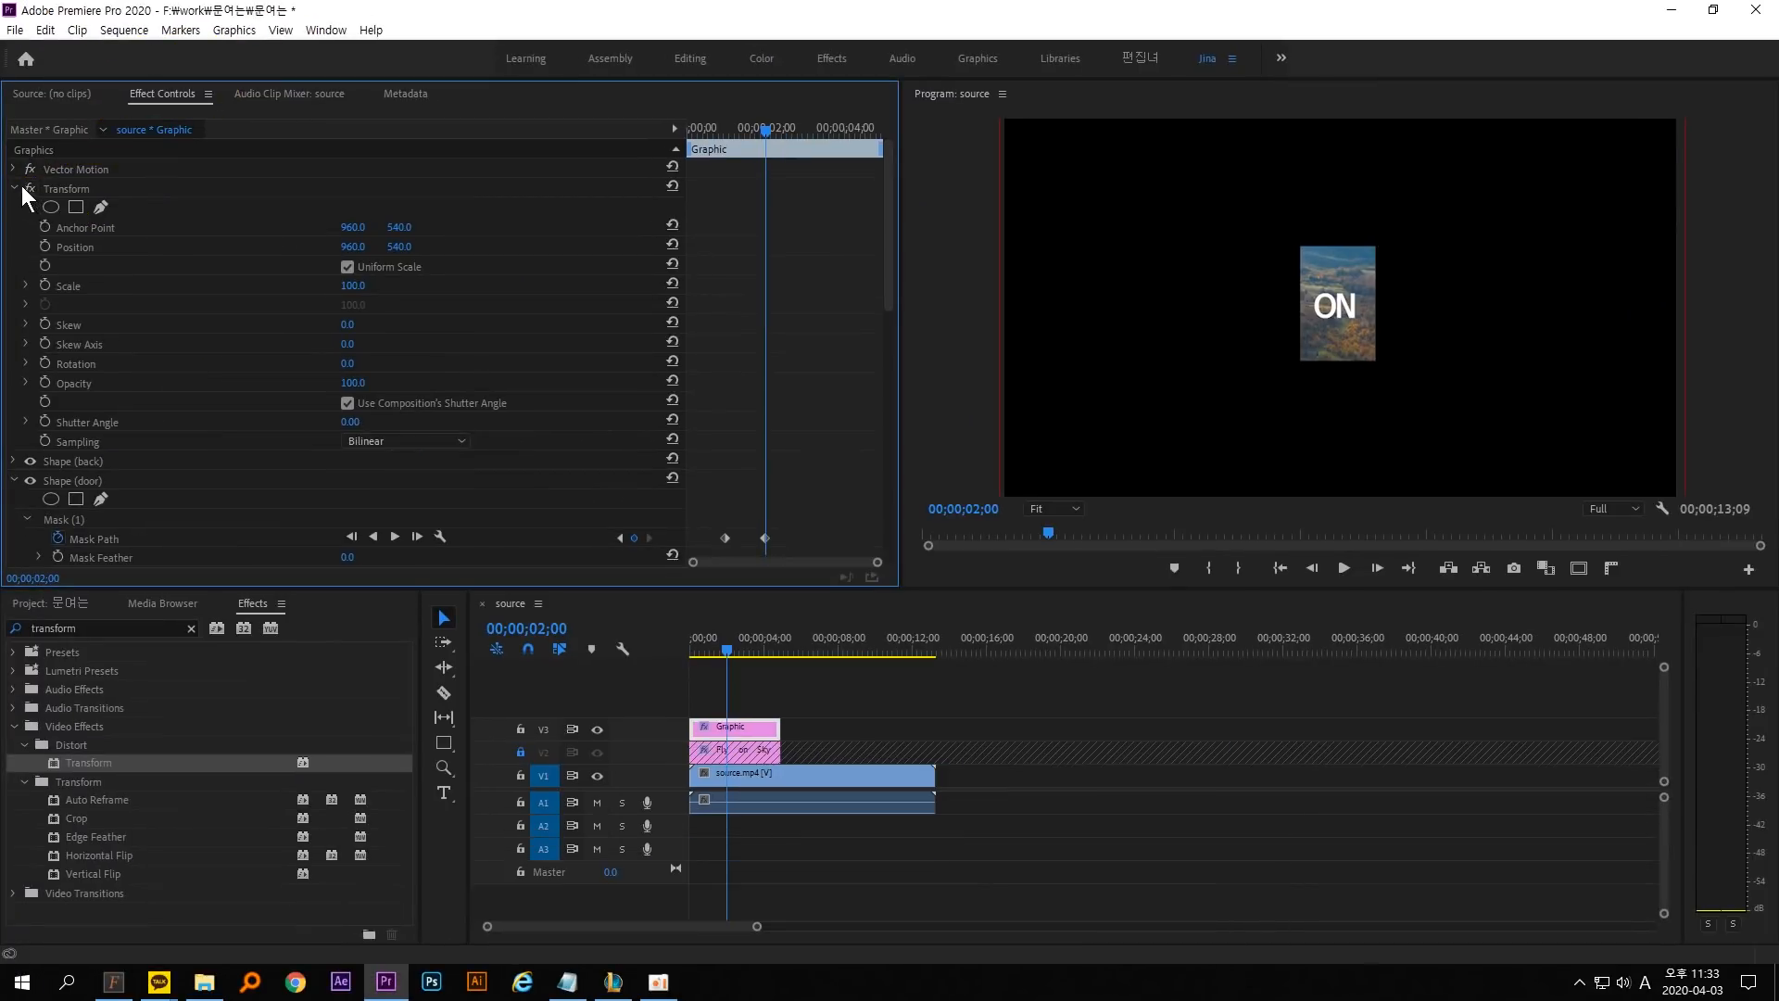
{"action": "left_click", "coordinate": [20, 186]}
{"action": "left_click", "coordinate": [80, 207]}
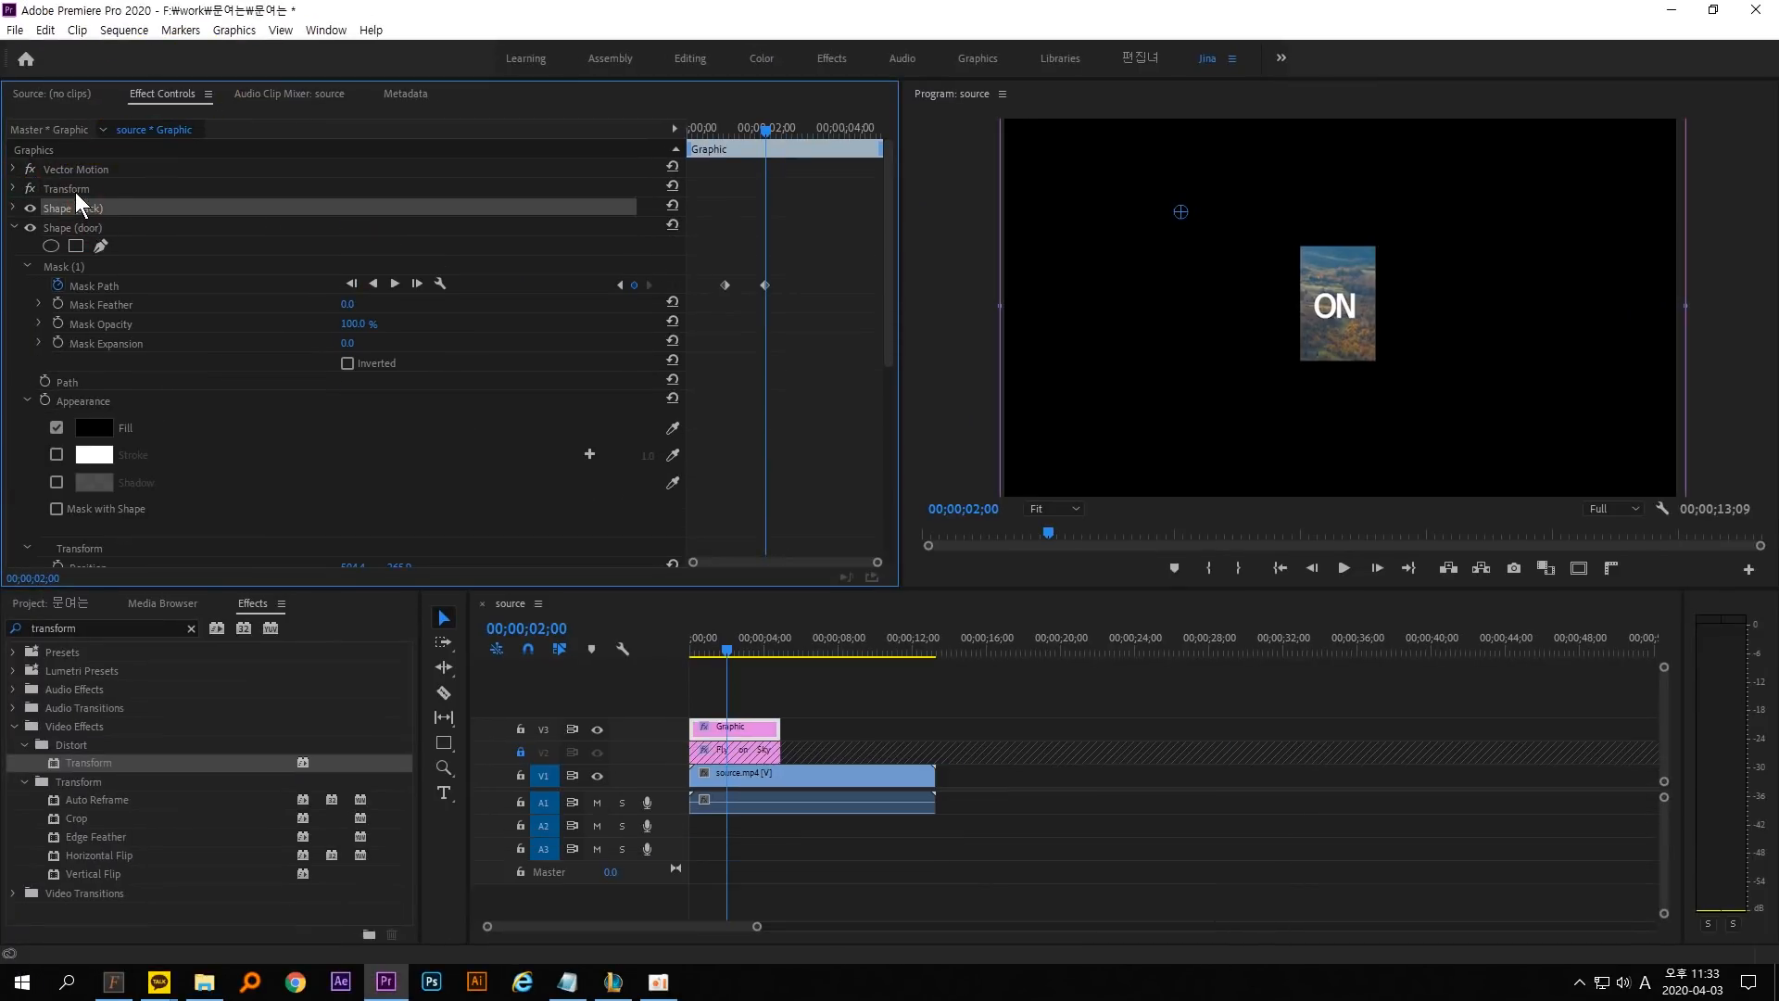
{"action": "left_click", "coordinate": [75, 192]}
{"action": "left_click", "coordinate": [16, 189]}
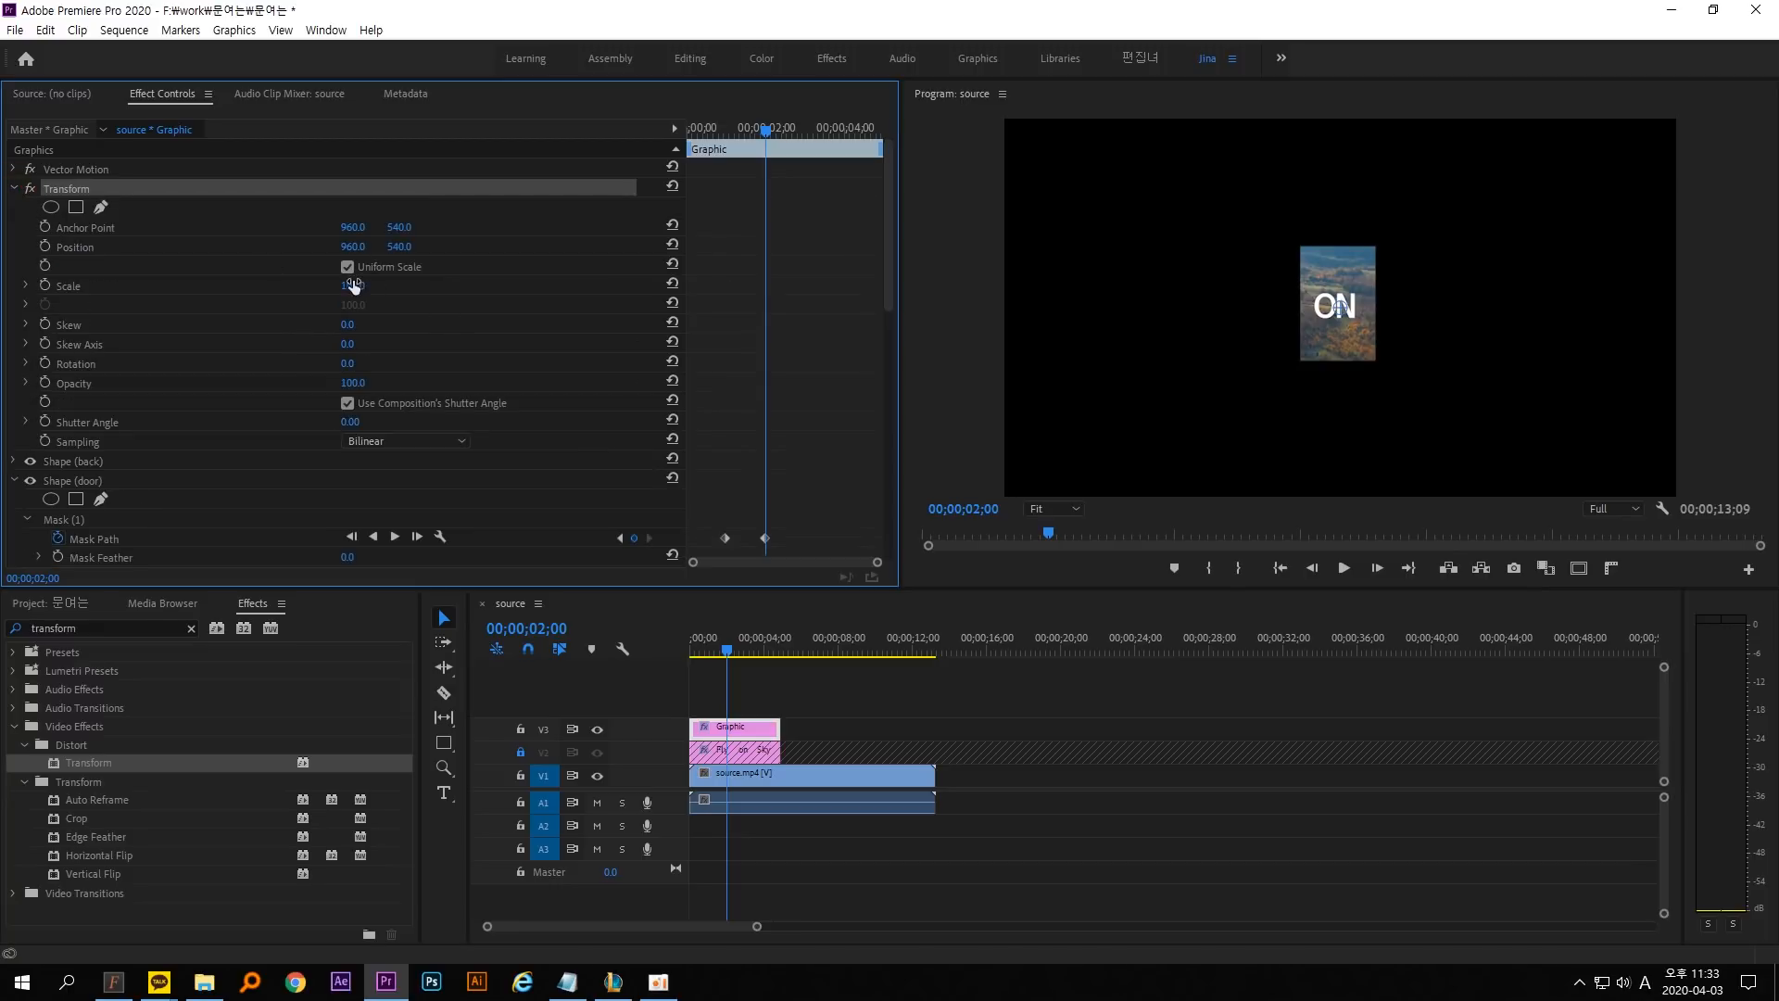
{"action": "left_click_drag", "start_coordinate": [353, 286], "coordinate": [367, 287]}
{"action": "key", "text": "ctrl+z"}
{"action": "key", "text": "ctrl+z"}
{"action": "key", "text": "ctrl+z"}
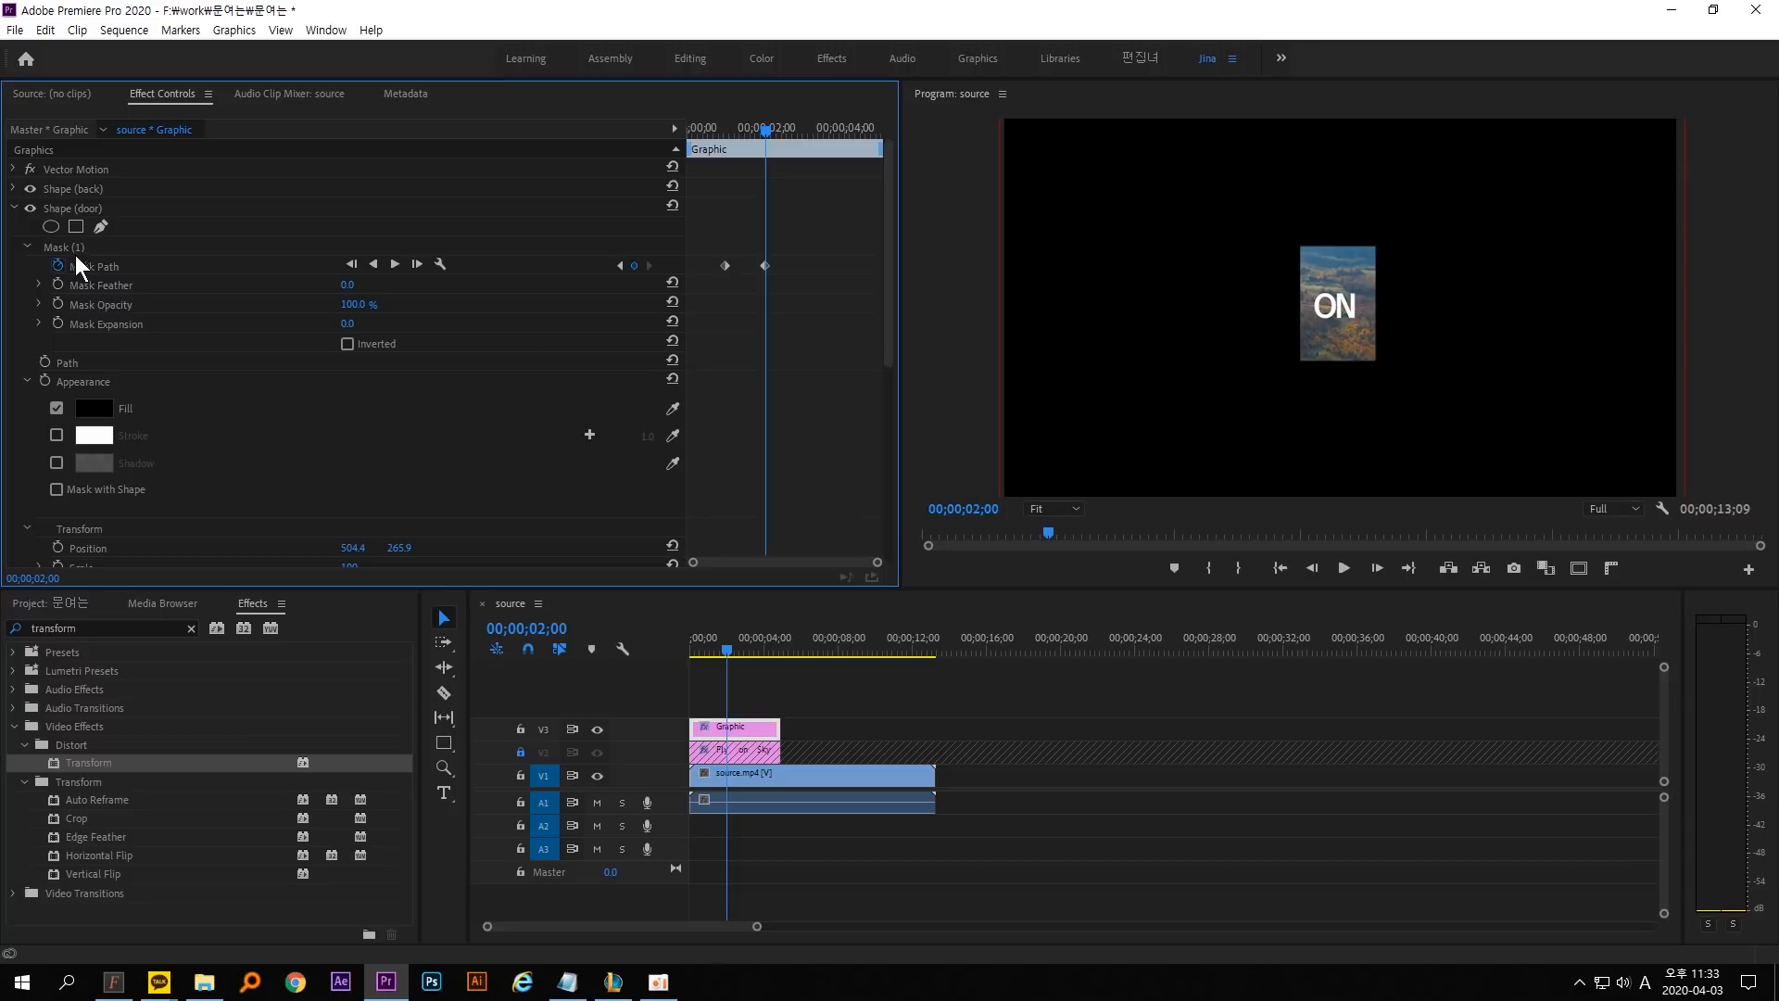
Move the Transform effect above the back and door shapes in the graphic's effect order and expand its settings.
{"action": "left_click", "coordinate": [15, 210]}
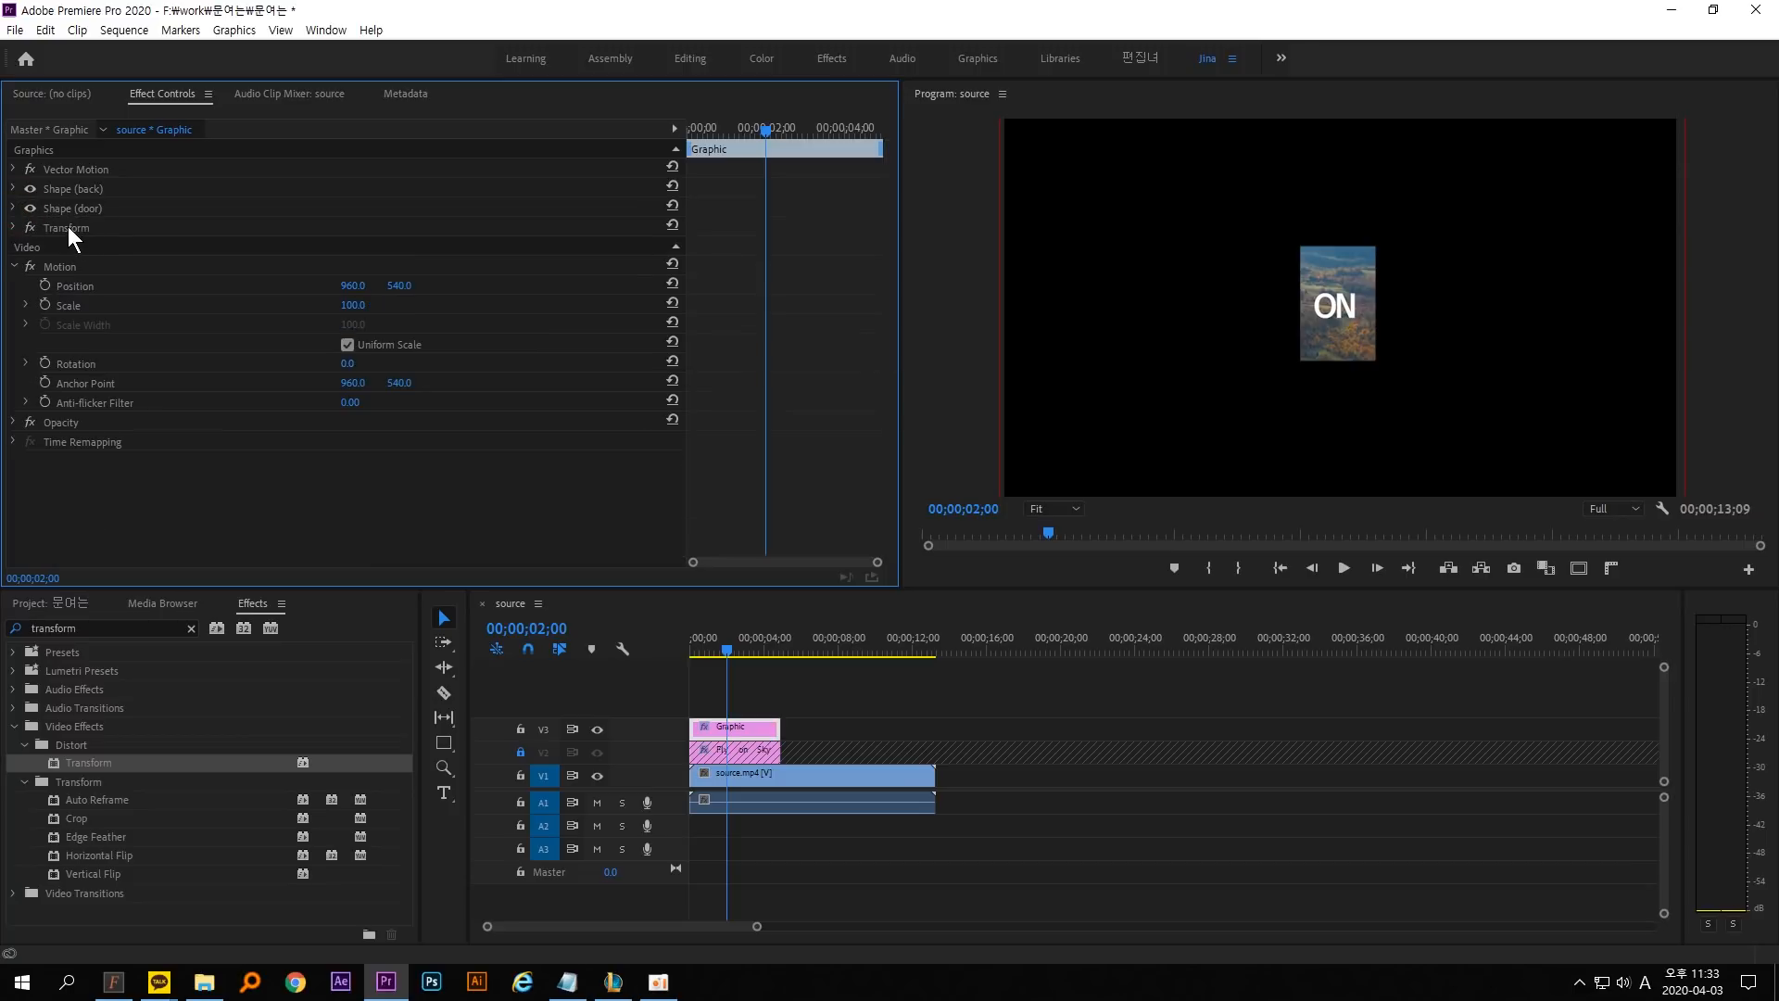
{"action": "left_click_drag", "start_coordinate": [68, 226], "coordinate": [75, 190]}
{"action": "left_click", "coordinate": [14, 188]}
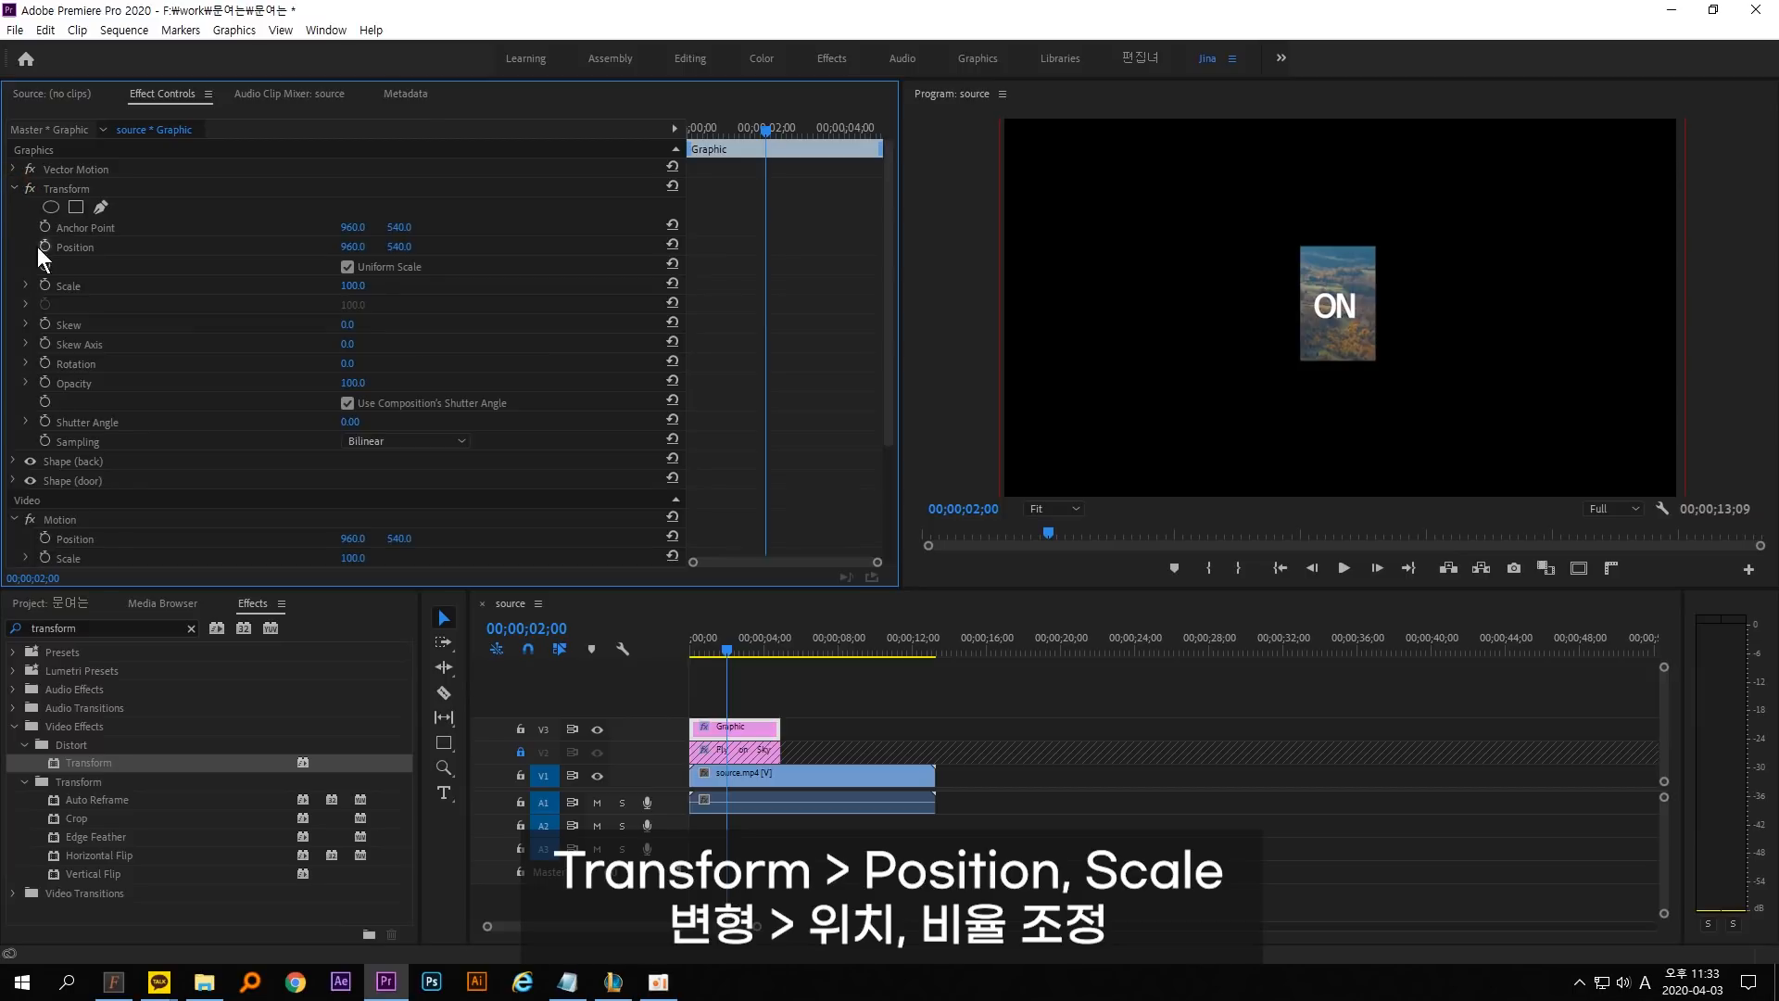
{"action": "mouse_move", "coordinate": [31, 233]}
{"action": "left_mouse_down"}
{"action": "mouse_move", "coordinate": [109, 256]}
{"action": "mouse_move", "coordinate": [130, 300]}
{"action": "left_mouse_up"}
{"action": "key", "text": "Escape"}
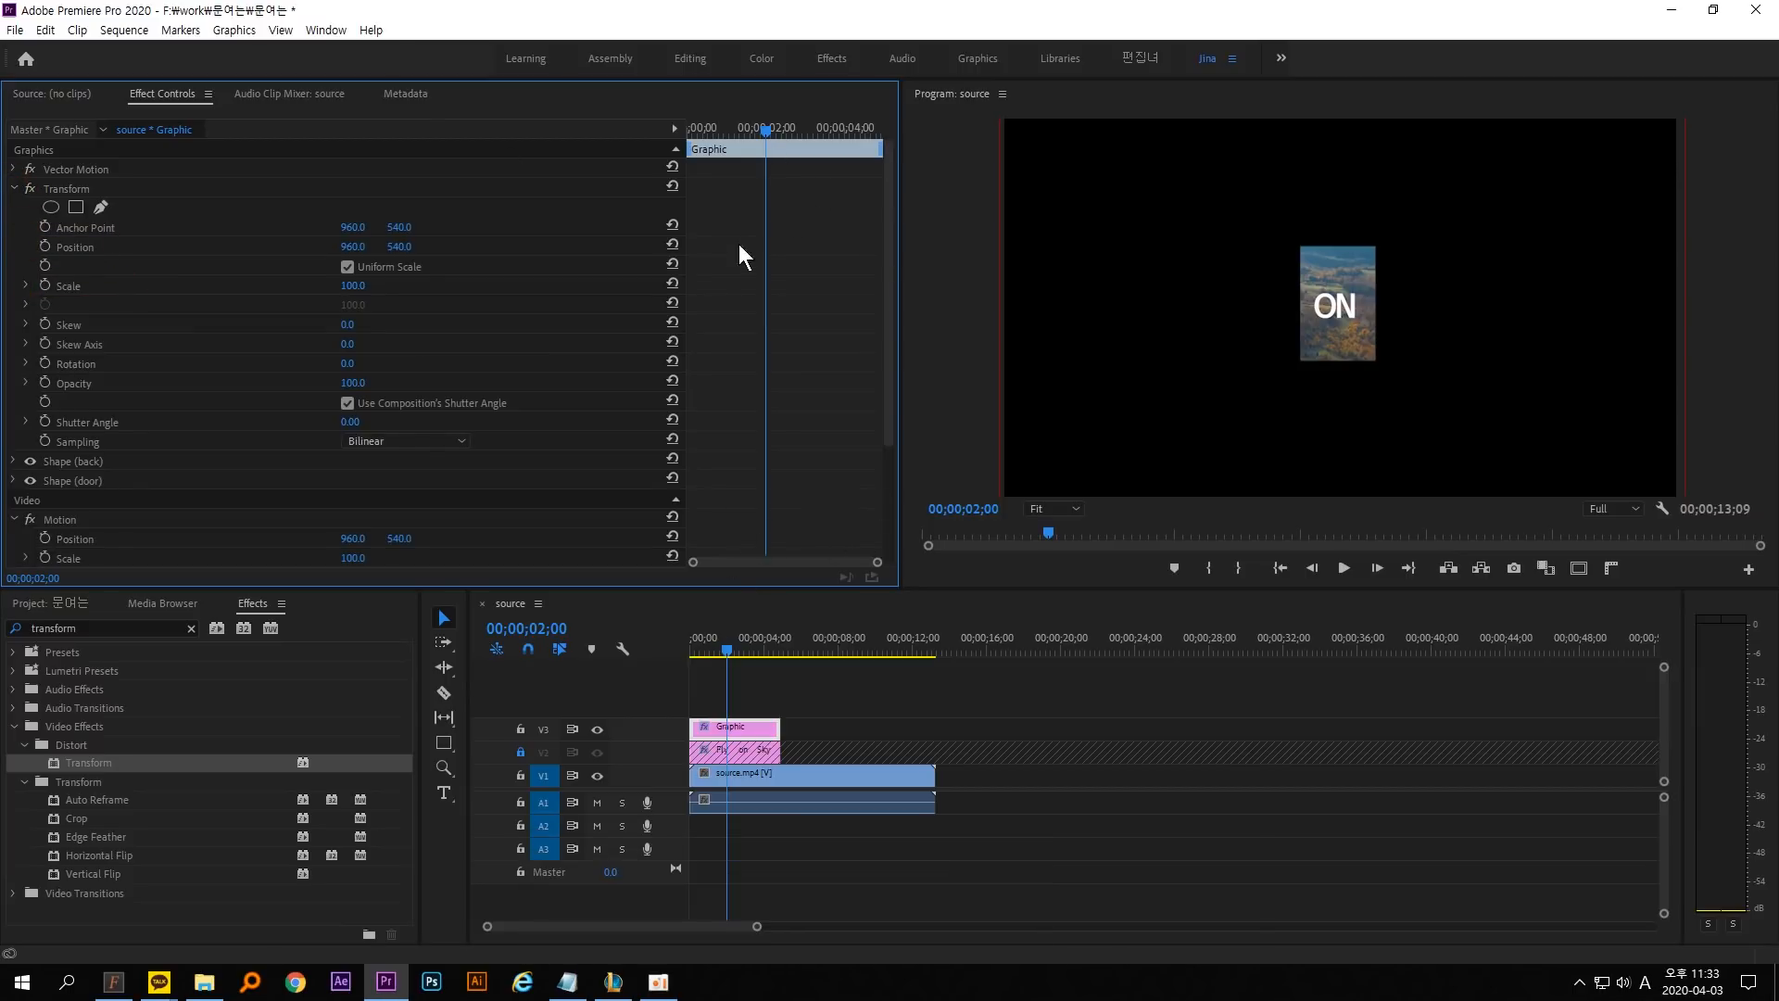
{"action": "mouse_move", "coordinate": [565, 650]}
{"action": "left_mouse_down"}
{"action": "mouse_move", "coordinate": [606, 646]}
{"action": "mouse_move", "coordinate": [560, 665]}
{"action": "left_mouse_up"}
{"action": "key", "text": "Escape"}
{"action": "left_click_drag", "start_coordinate": [352, 286], "coordinate": [376, 289]}
Add starting keyframes for the Transform effect's Position and Scale at 00;00;03;00.
{"action": "left_click", "coordinate": [545, 631]}
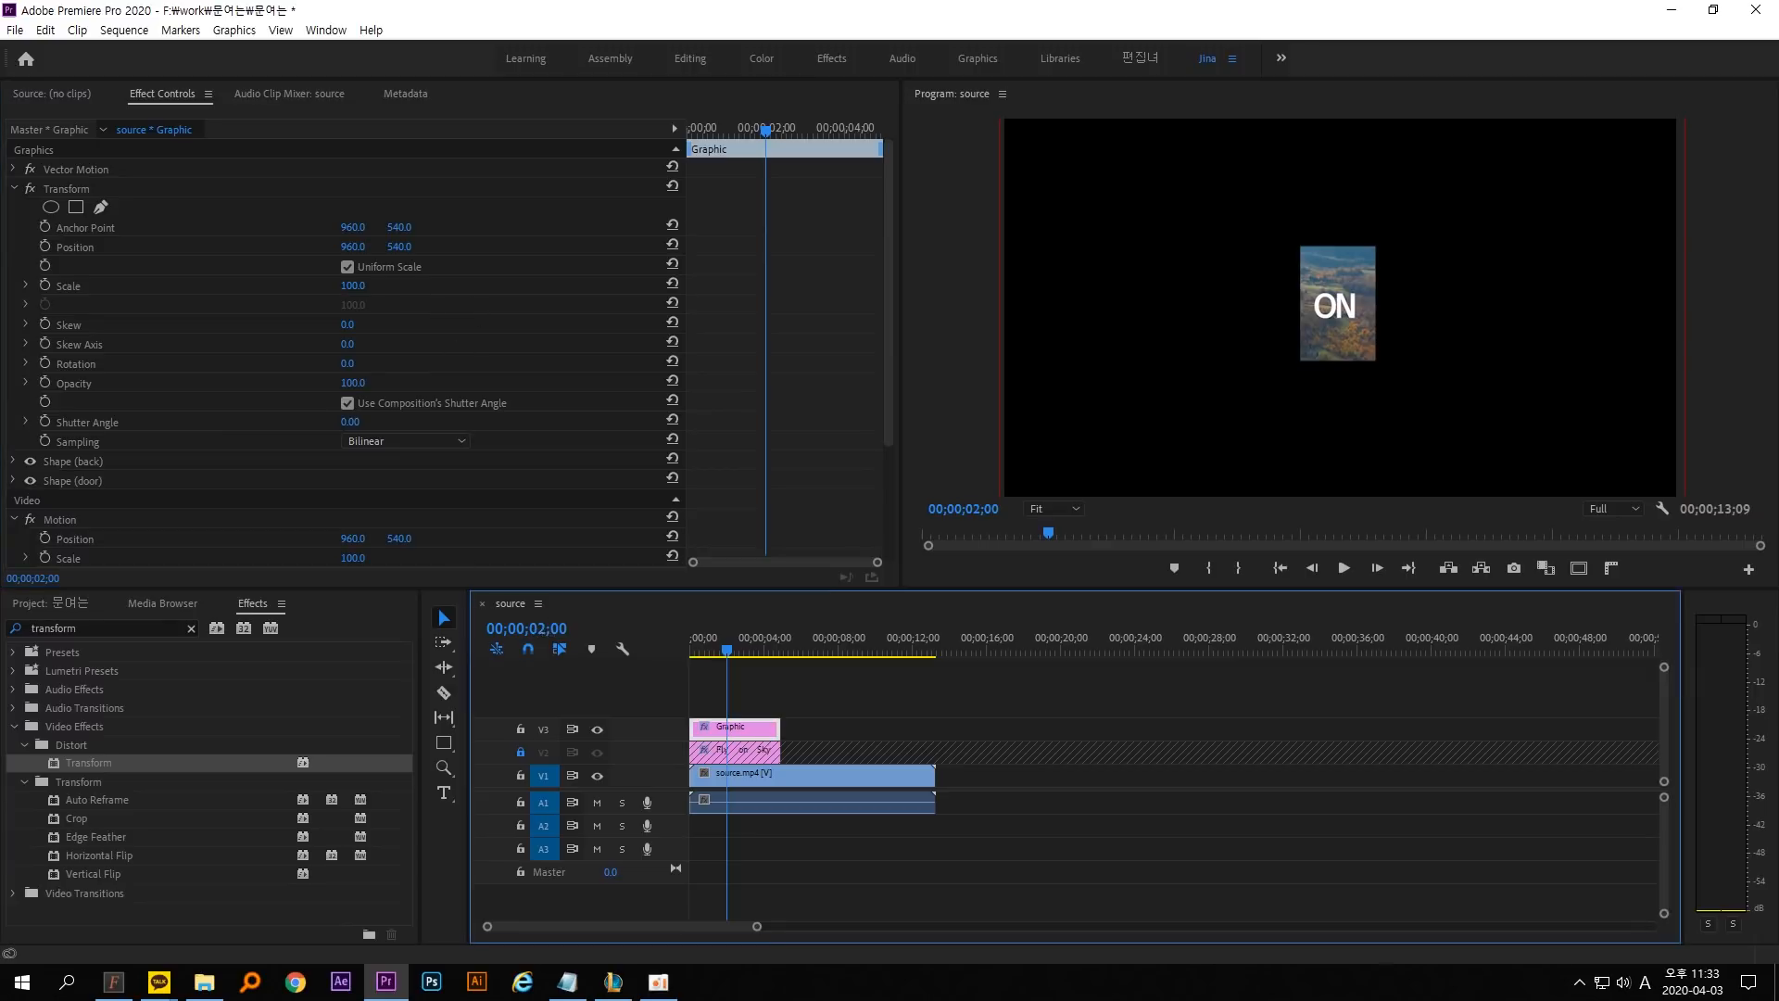
{"action": "left_click", "coordinate": [551, 629]}
{"action": "key", "text": "BackSpace"}
{"action": "type", "text": "3"}
{"action": "key", "text": "Return"}
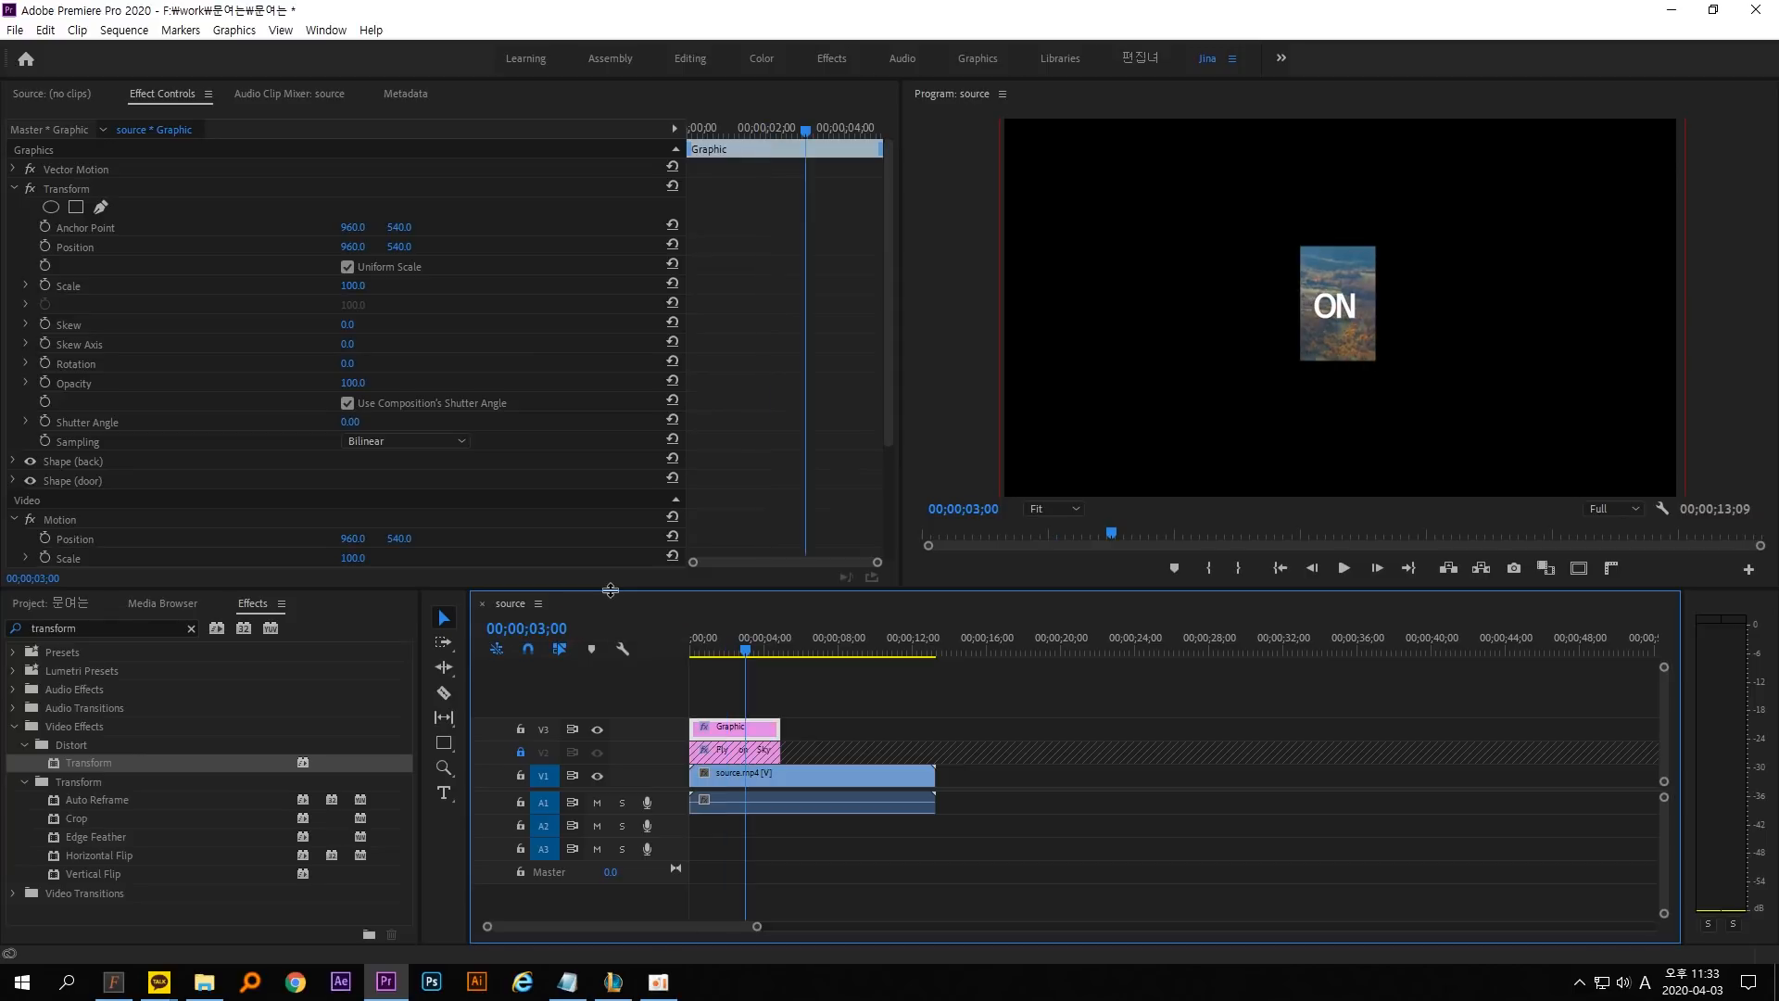
{"action": "left_click", "coordinate": [45, 247]}
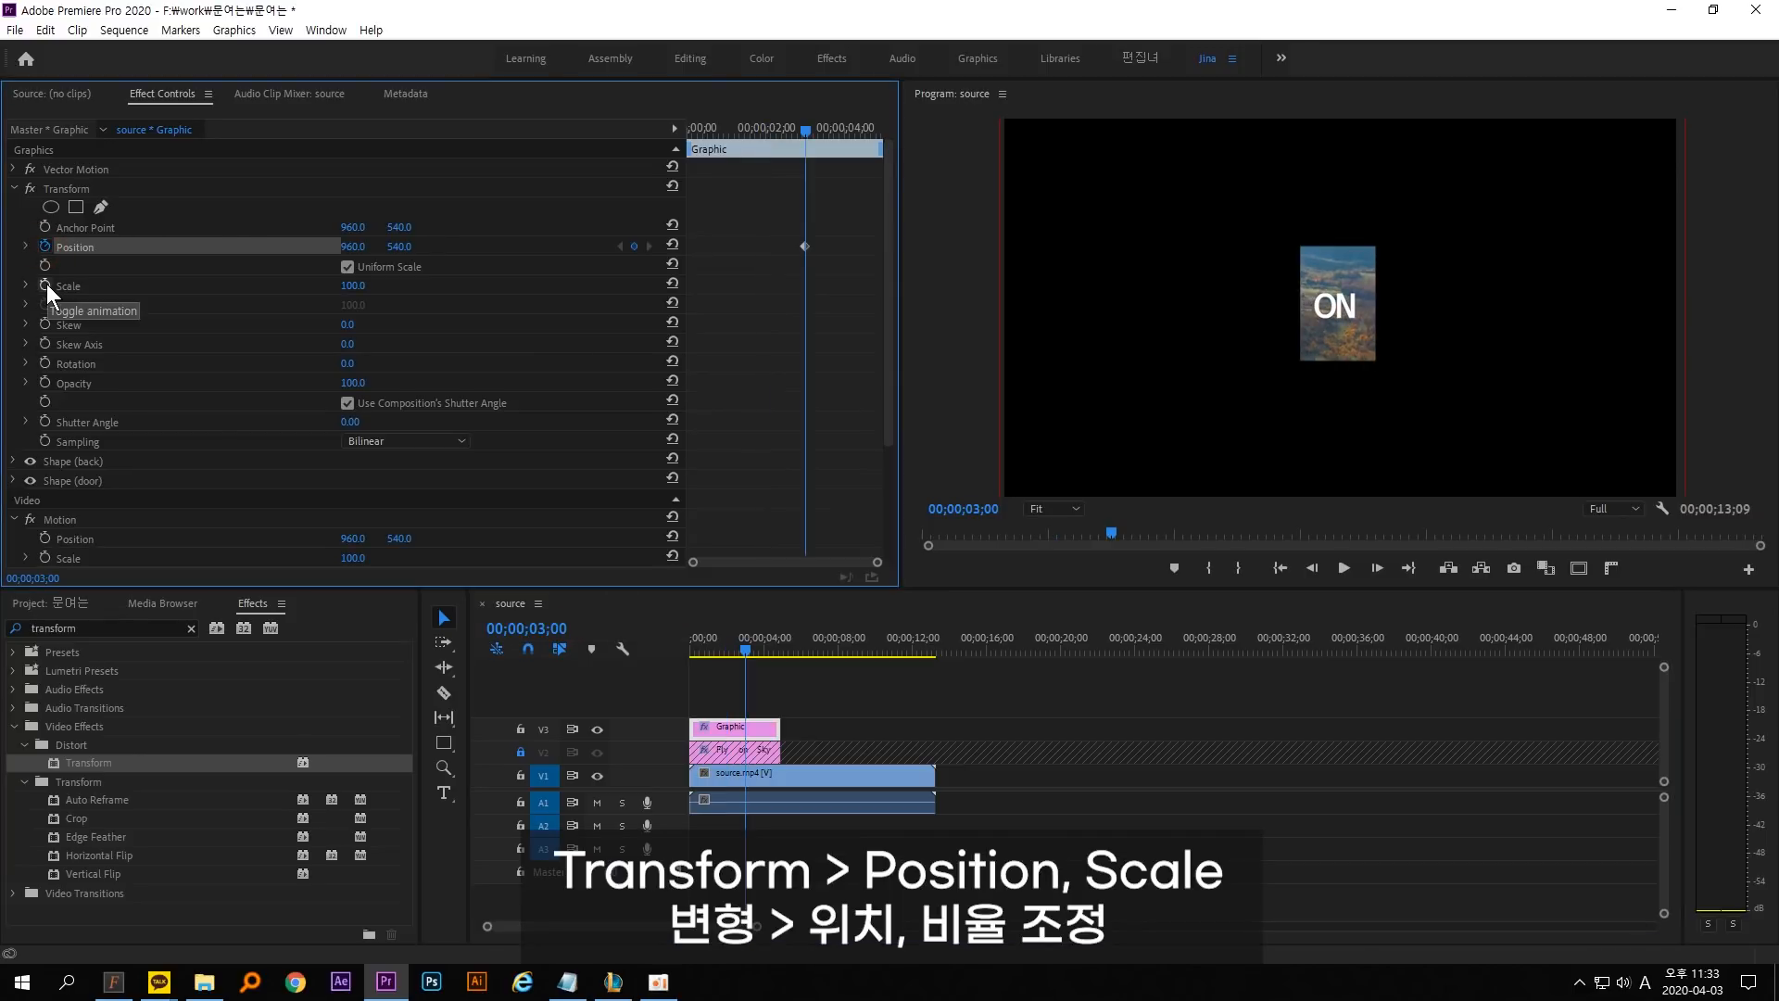
{"action": "left_click", "coordinate": [45, 284]}
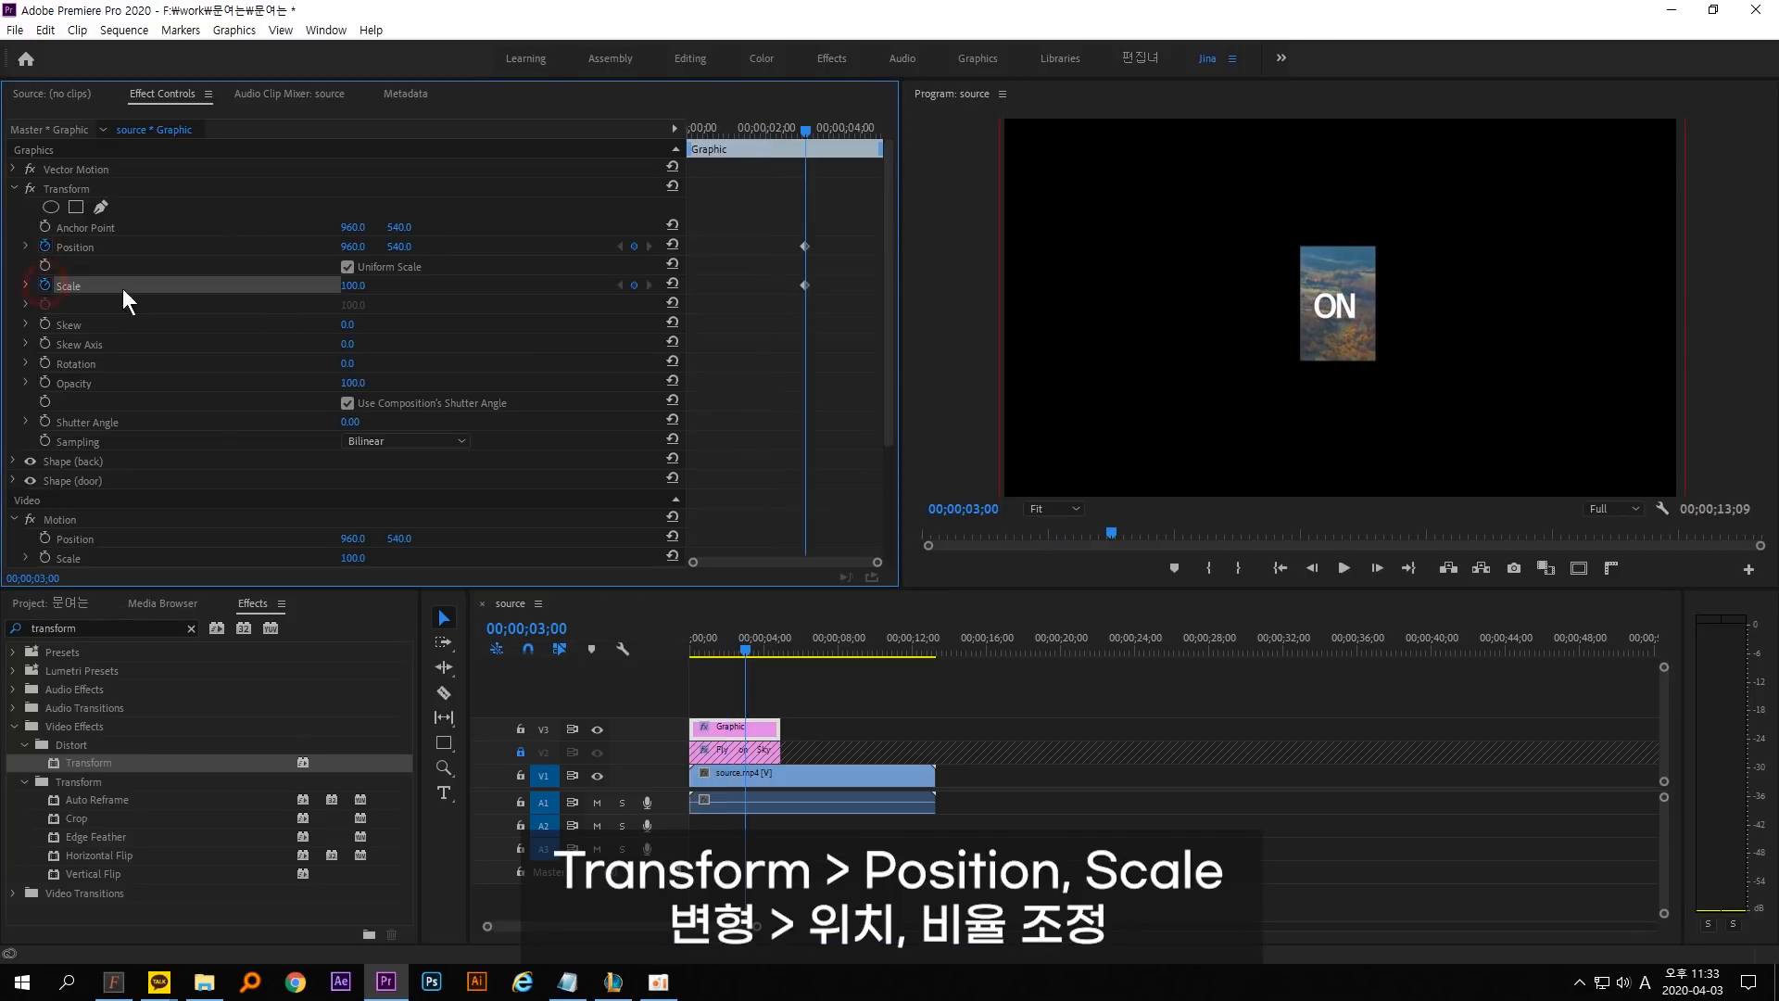
Move the playhead to 00;00;05;00 and extend the Graphic clip on V3 to about 9 seconds.
{"action": "left_click", "coordinate": [554, 631]}
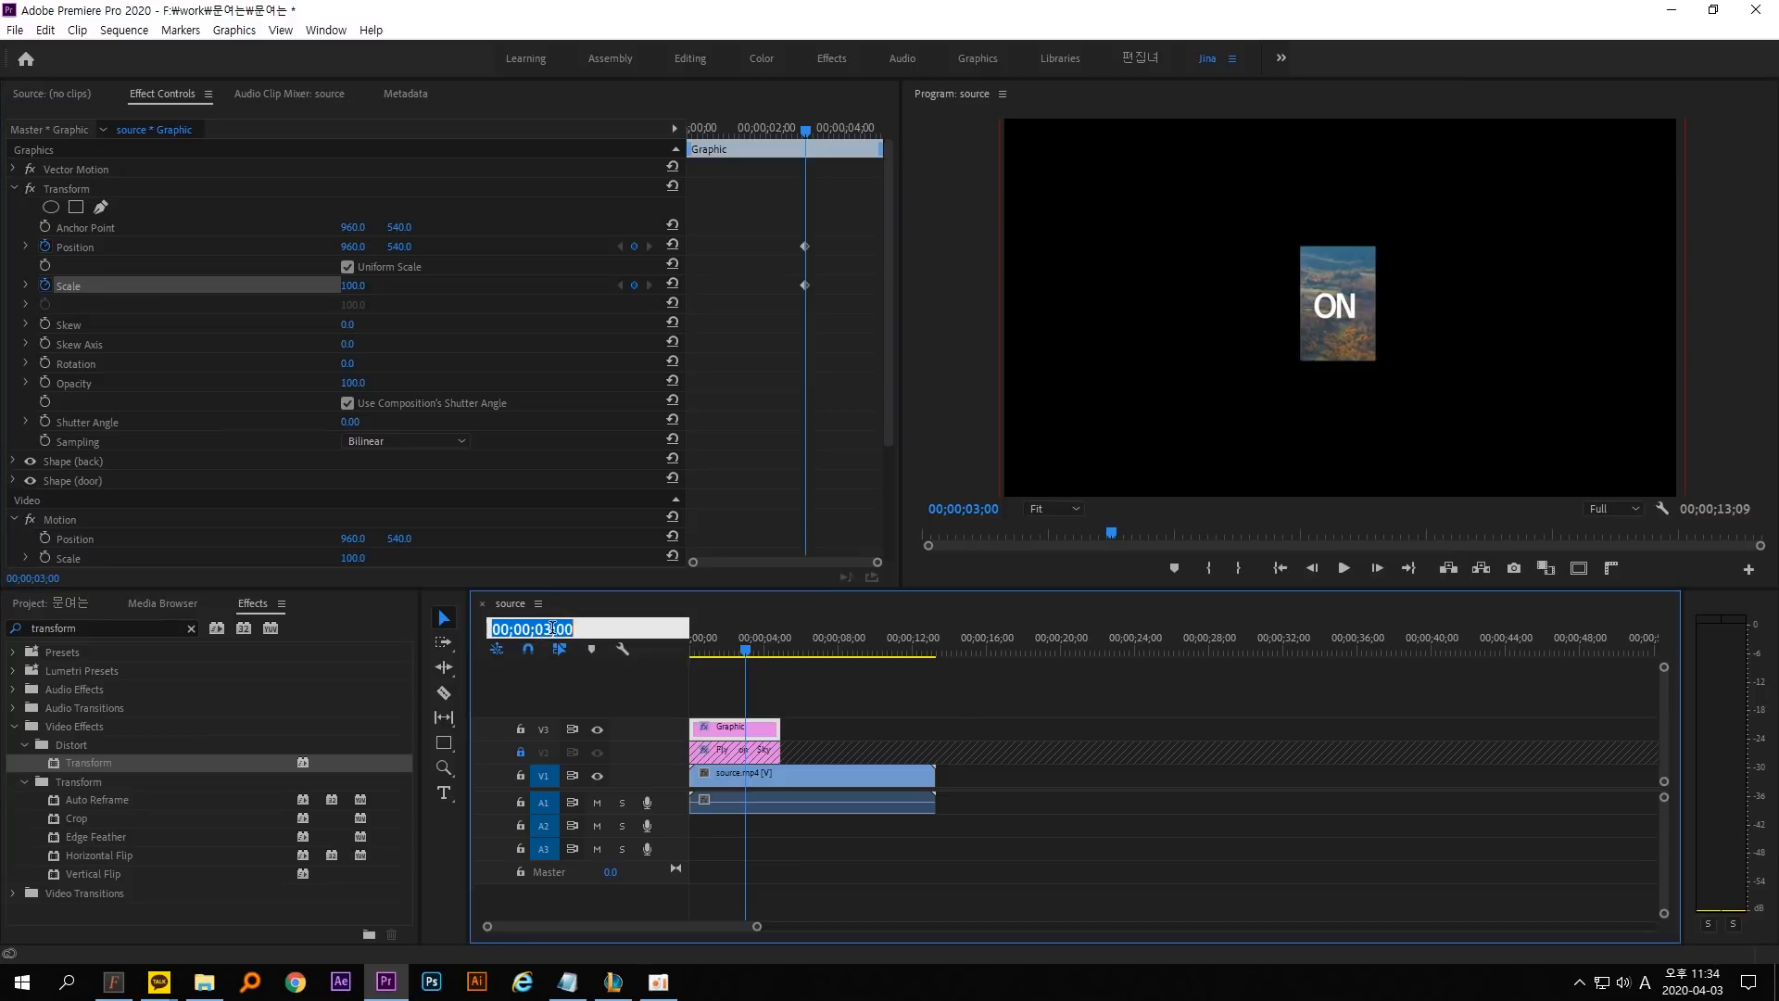
{"action": "left_click", "coordinate": [553, 629]}
{"action": "key", "text": "BackSpace"}
{"action": "type", "text": "5"}
{"action": "key", "text": "Return"}
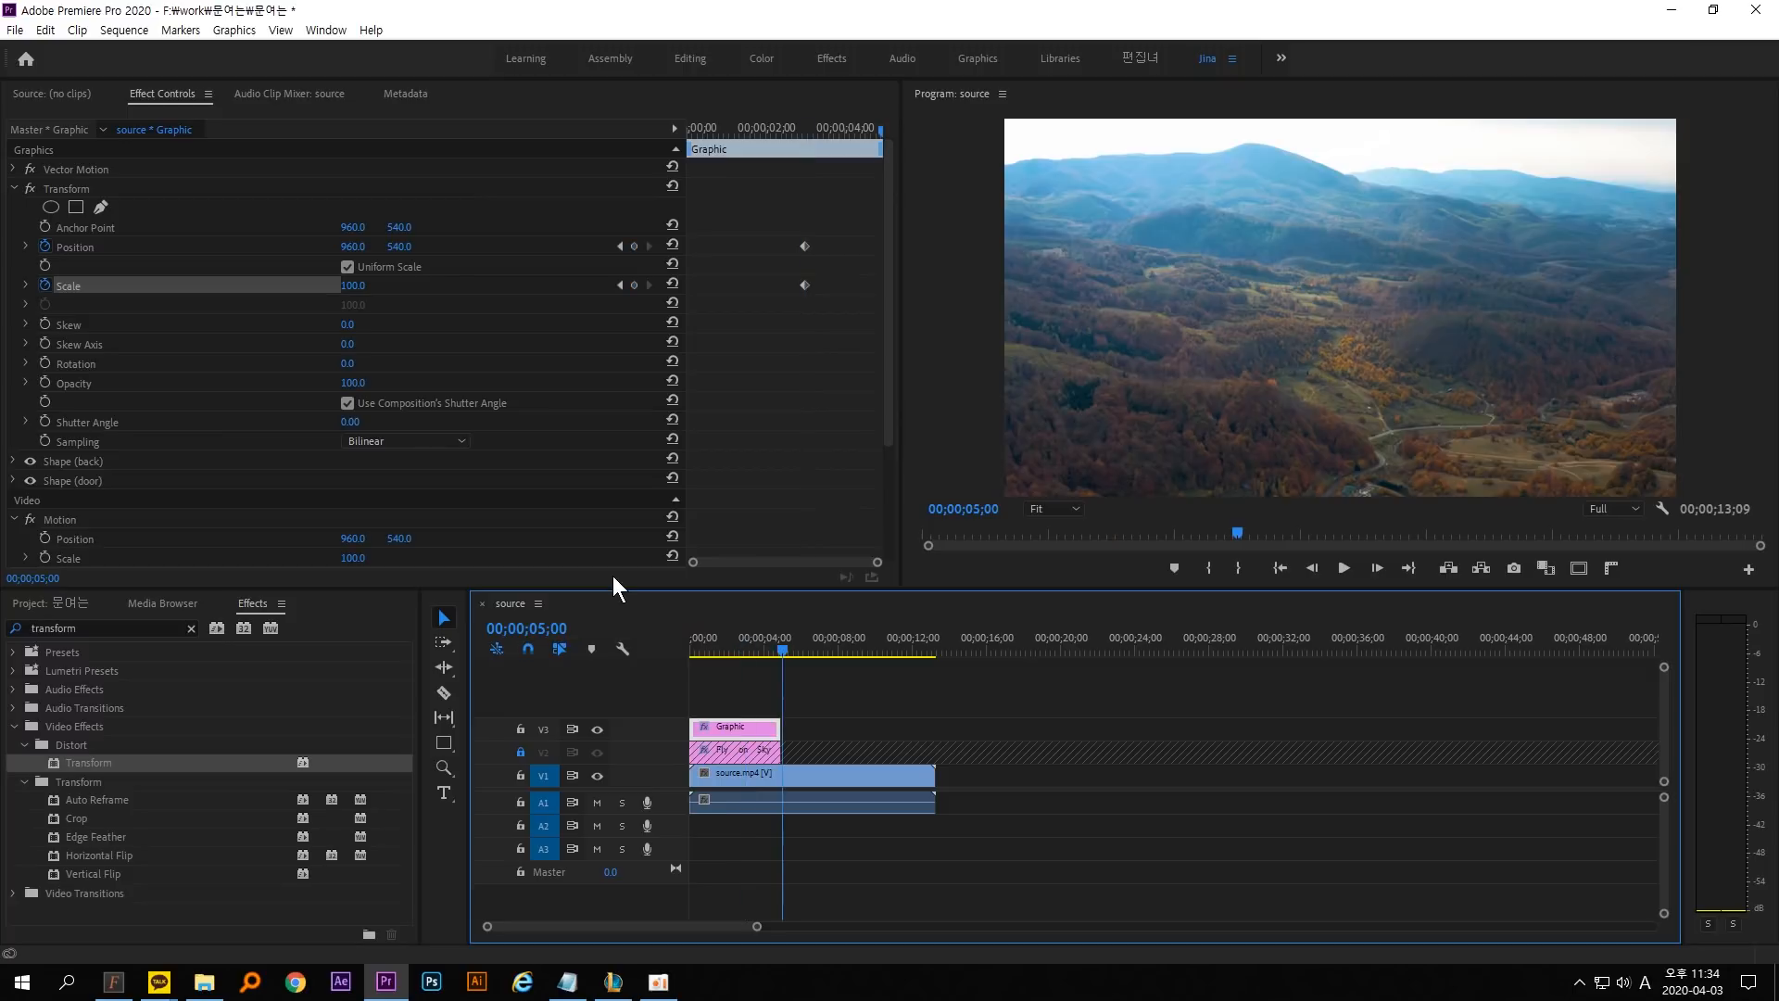
{"action": "left_click_drag", "start_coordinate": [779, 728], "coordinate": [857, 721]}
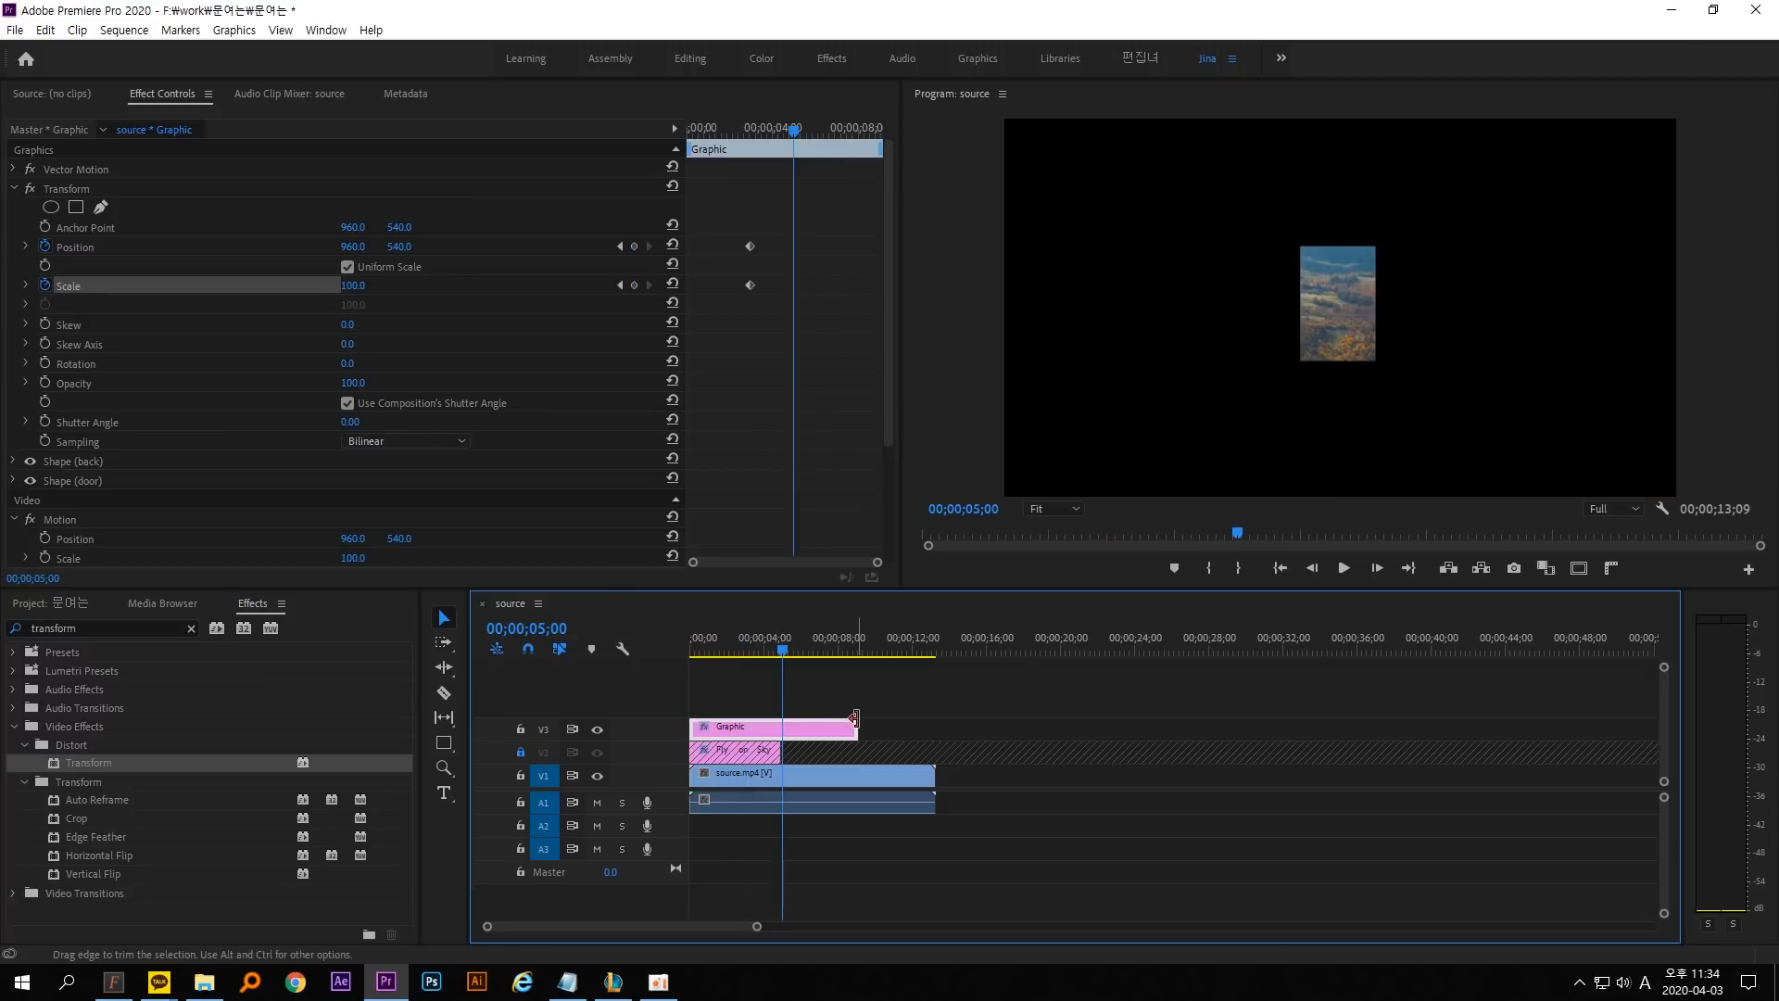
Try enlarging the doorway at 00;00;05;00 with Transform Scale values of 322 and 800.
{"action": "left_click_drag", "start_coordinate": [353, 285], "coordinate": [559, 285]}
{"action": "mouse_move", "coordinate": [1312, 447]}
{"action": "left_mouse_down"}
{"action": "mouse_move", "coordinate": [1378, 550]}
{"action": "mouse_move", "coordinate": [1296, 540]}
{"action": "left_mouse_up"}
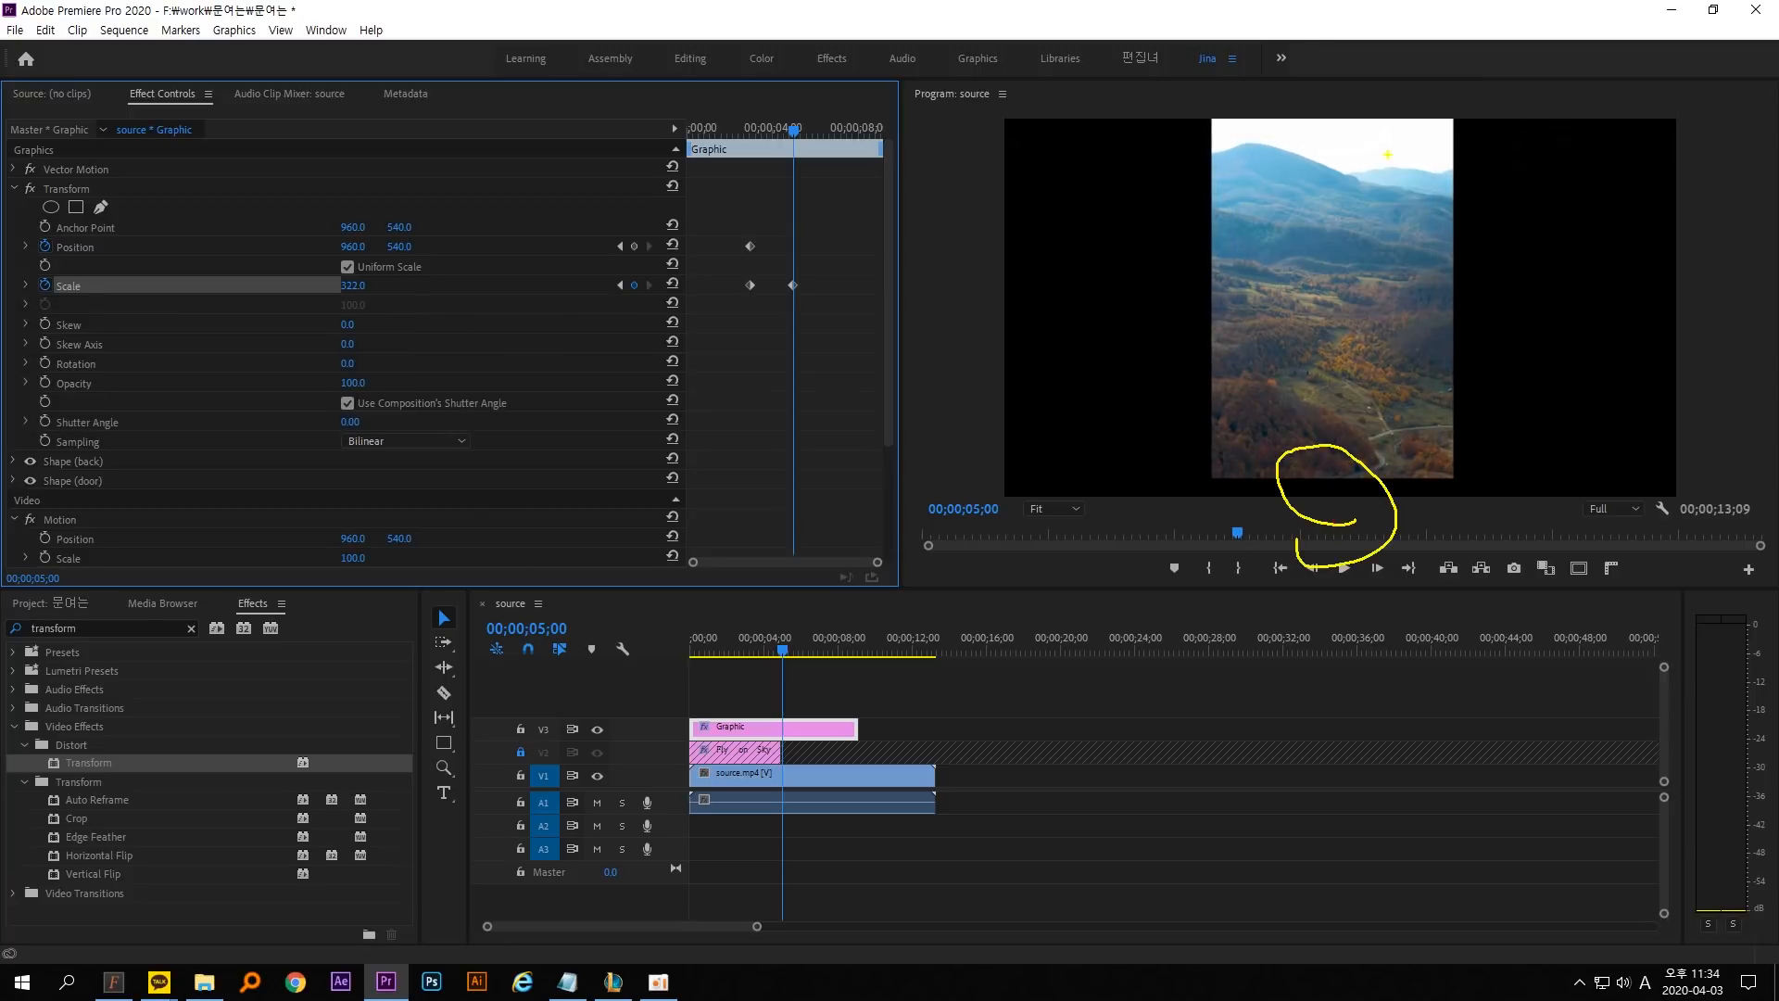
{"action": "mouse_move", "coordinate": [1383, 139]}
{"action": "left_mouse_down"}
{"action": "mouse_move", "coordinate": [1329, 87]}
{"action": "mouse_move", "coordinate": [1330, 172]}
{"action": "left_mouse_up"}
{"action": "left_click_drag", "start_coordinate": [975, 316], "coordinate": [1186, 288]}
{"action": "left_click_drag", "start_coordinate": [1440, 337], "coordinate": [1751, 333]}
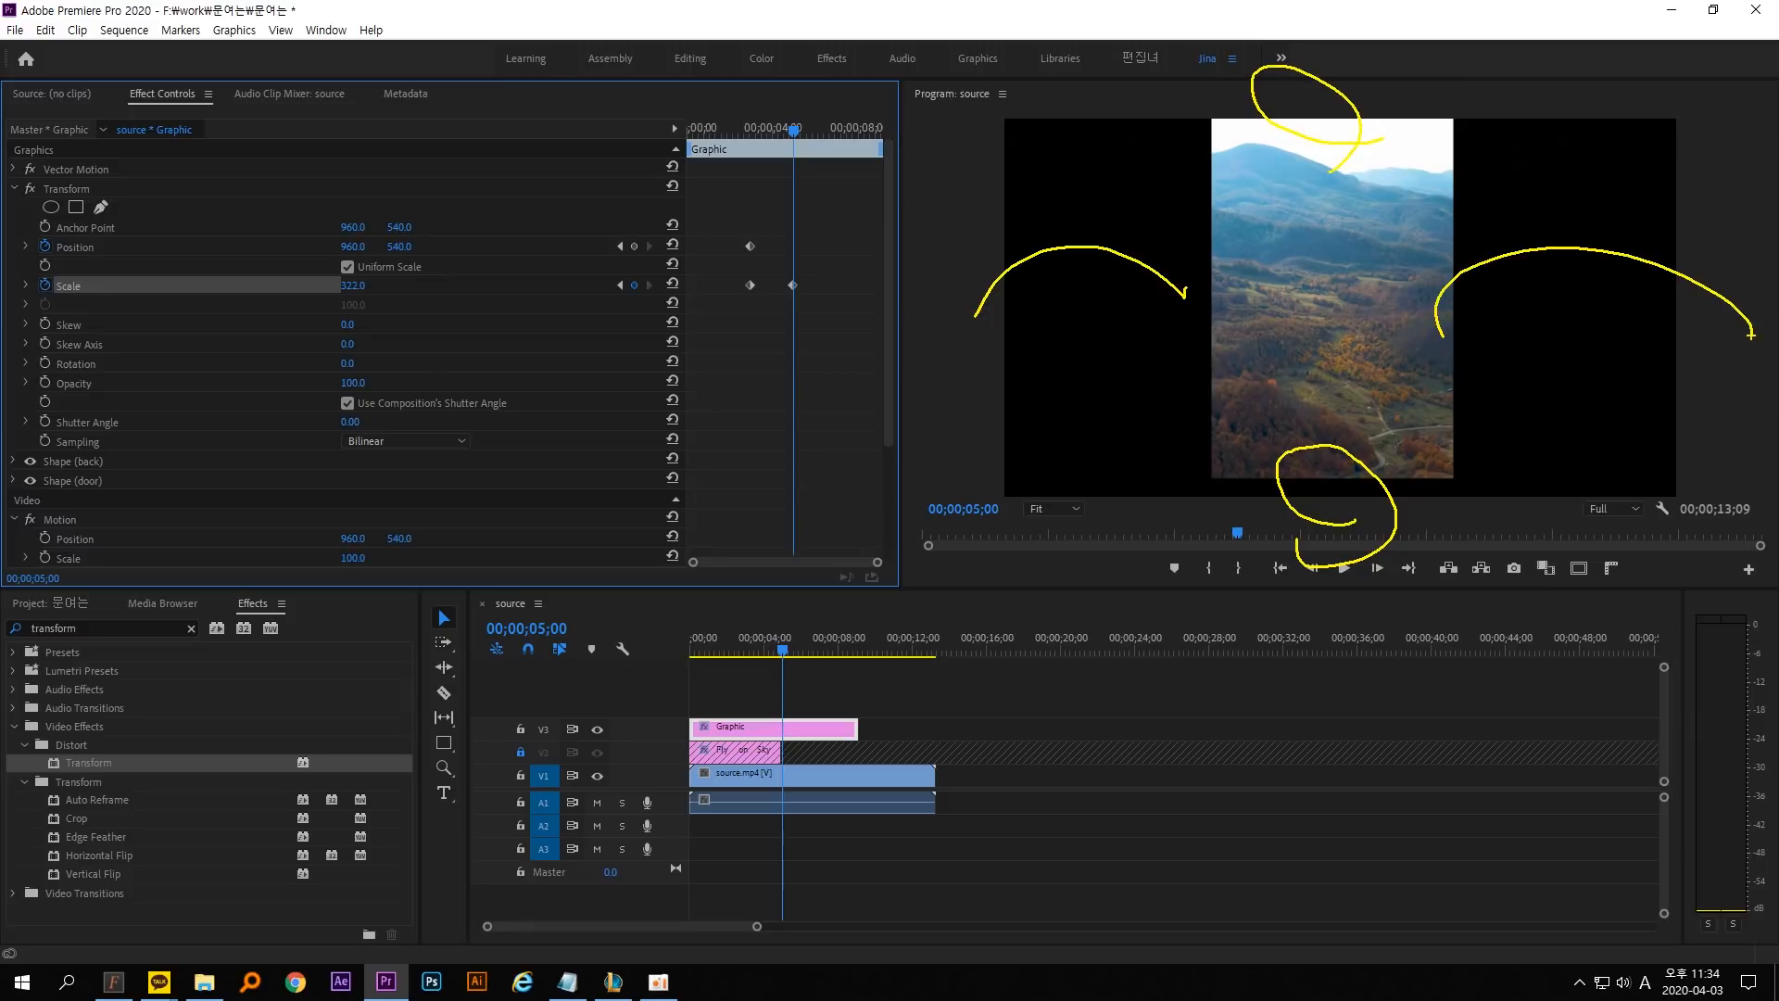
{"action": "key", "text": "Escape"}
{"action": "left_click_drag", "start_coordinate": [353, 286], "coordinate": [795, 285]}
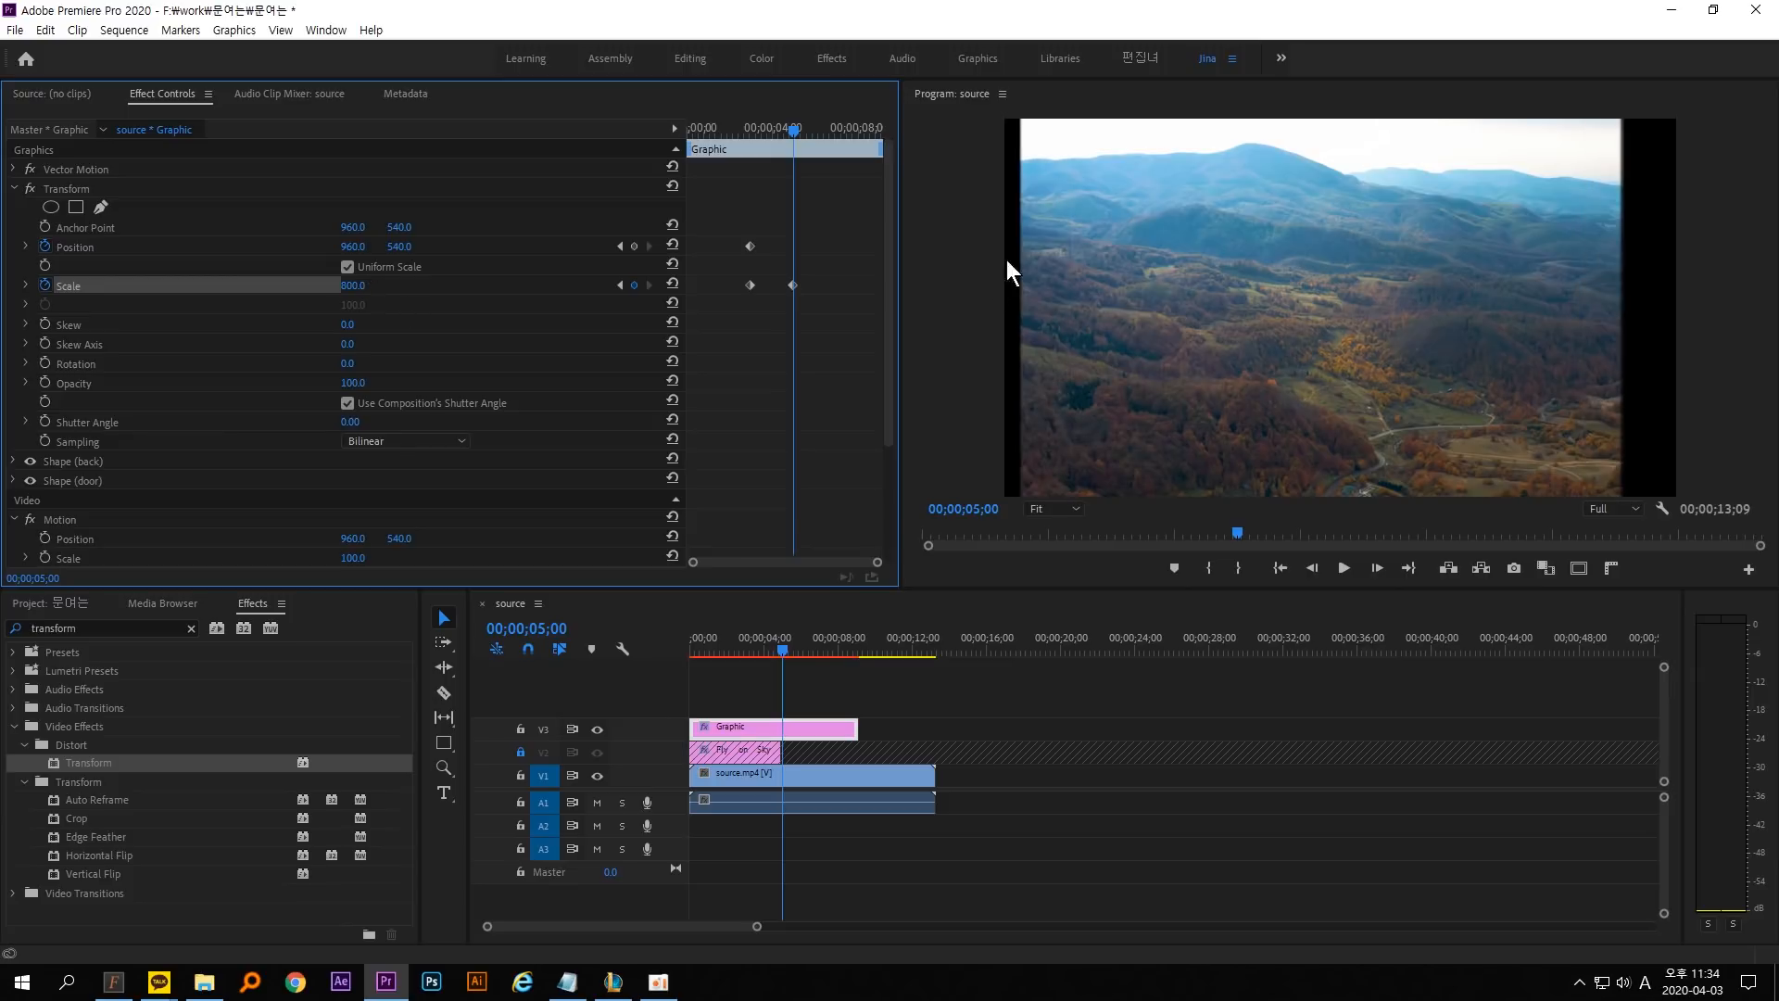
{"action": "mouse_move", "coordinate": [1509, 291]}
{"action": "left_mouse_down"}
{"action": "mouse_move", "coordinate": [1605, 291]}
{"action": "mouse_move", "coordinate": [1618, 332]}
{"action": "mouse_move", "coordinate": [1560, 349]}
{"action": "left_mouse_up"}
Shift the doorway's Transform Position horizontally to 1024 at 00;00;05;00 and try a Scale of 900.
{"action": "left_click_drag", "start_coordinate": [352, 247], "coordinate": [369, 247]}
{"action": "key", "text": "ctrl+z"}
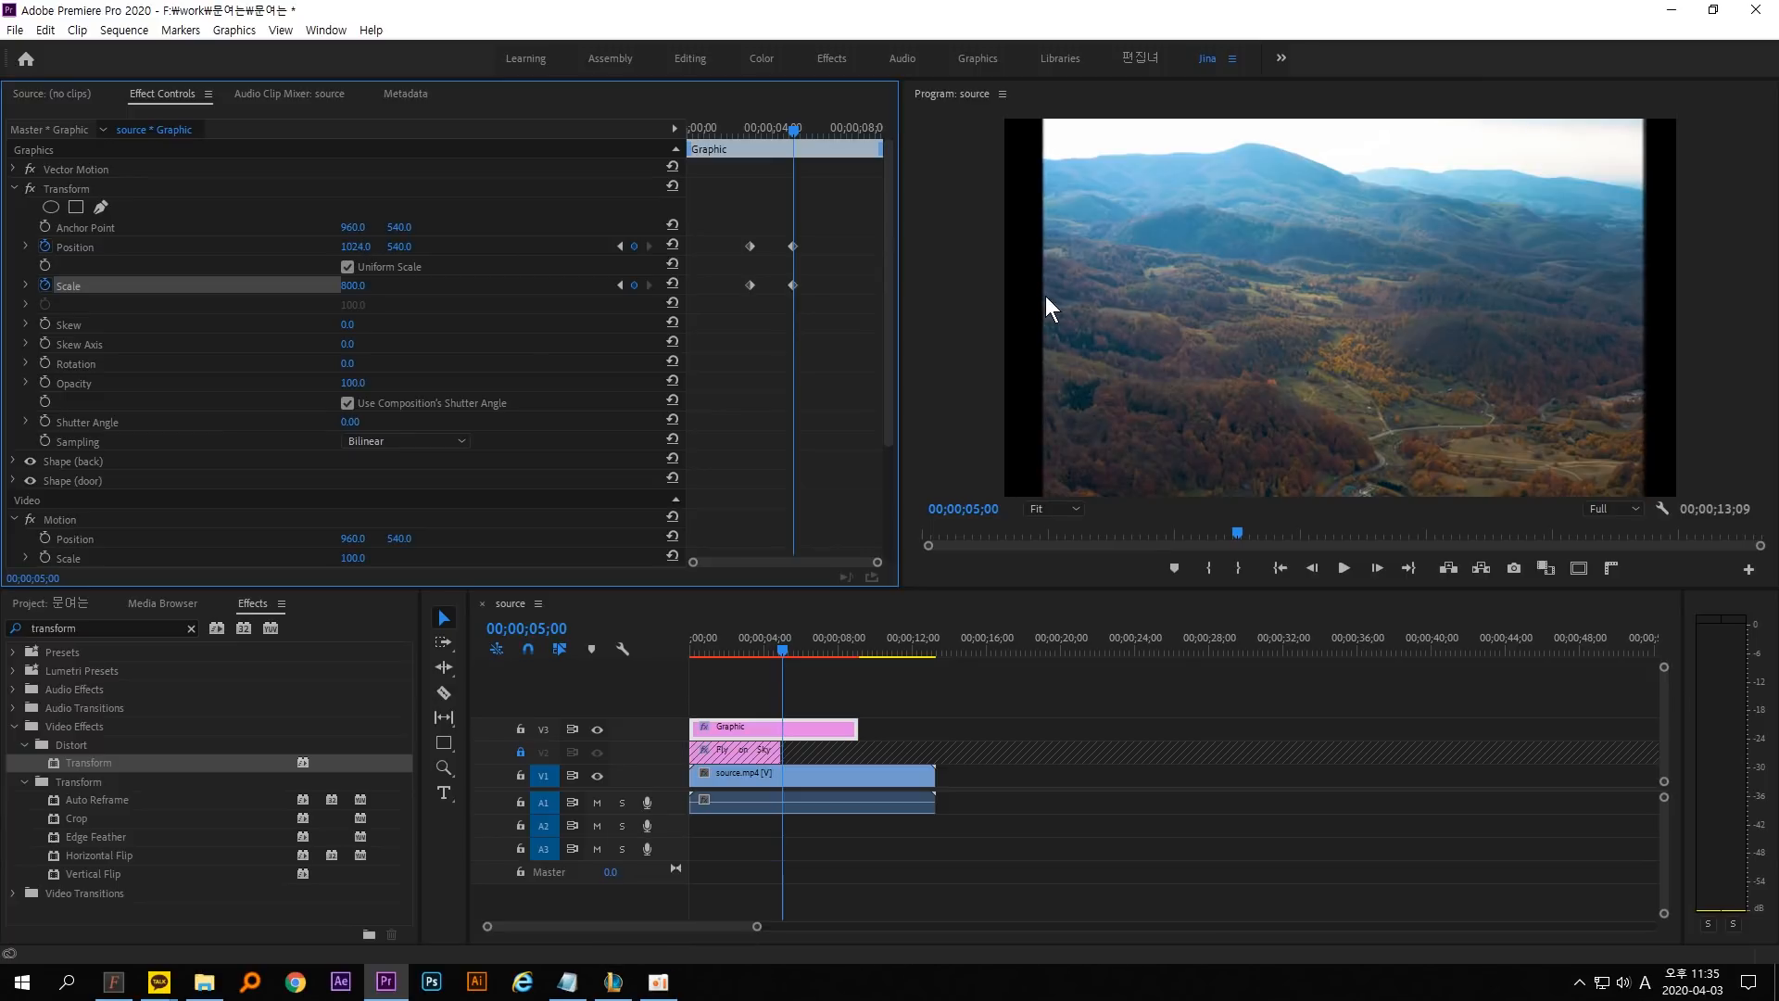
{"action": "type", "text": "900"}
{"action": "key", "text": "Return"}
{"action": "key", "text": "ctrl+2"}
{"action": "mouse_move", "coordinate": [363, 302]}
{"action": "left_mouse_down"}
{"action": "mouse_move", "coordinate": [415, 282]}
{"action": "mouse_move", "coordinate": [373, 314]}
{"action": "left_mouse_up"}
{"action": "mouse_move", "coordinate": [997, 245]}
{"action": "left_mouse_down"}
{"action": "mouse_move", "coordinate": [1080, 274]}
{"action": "mouse_move", "coordinate": [895, 244]}
{"action": "left_mouse_up"}
{"action": "left_click_drag", "start_coordinate": [925, 223], "coordinate": [977, 285]}
{"action": "key", "text": "Escape"}
Set the Transform effect's Scale to 1000 at 00;00;05;00 and play the sequence.
{"action": "left_click", "coordinate": [364, 290]}
{"action": "type", "text": "1"}
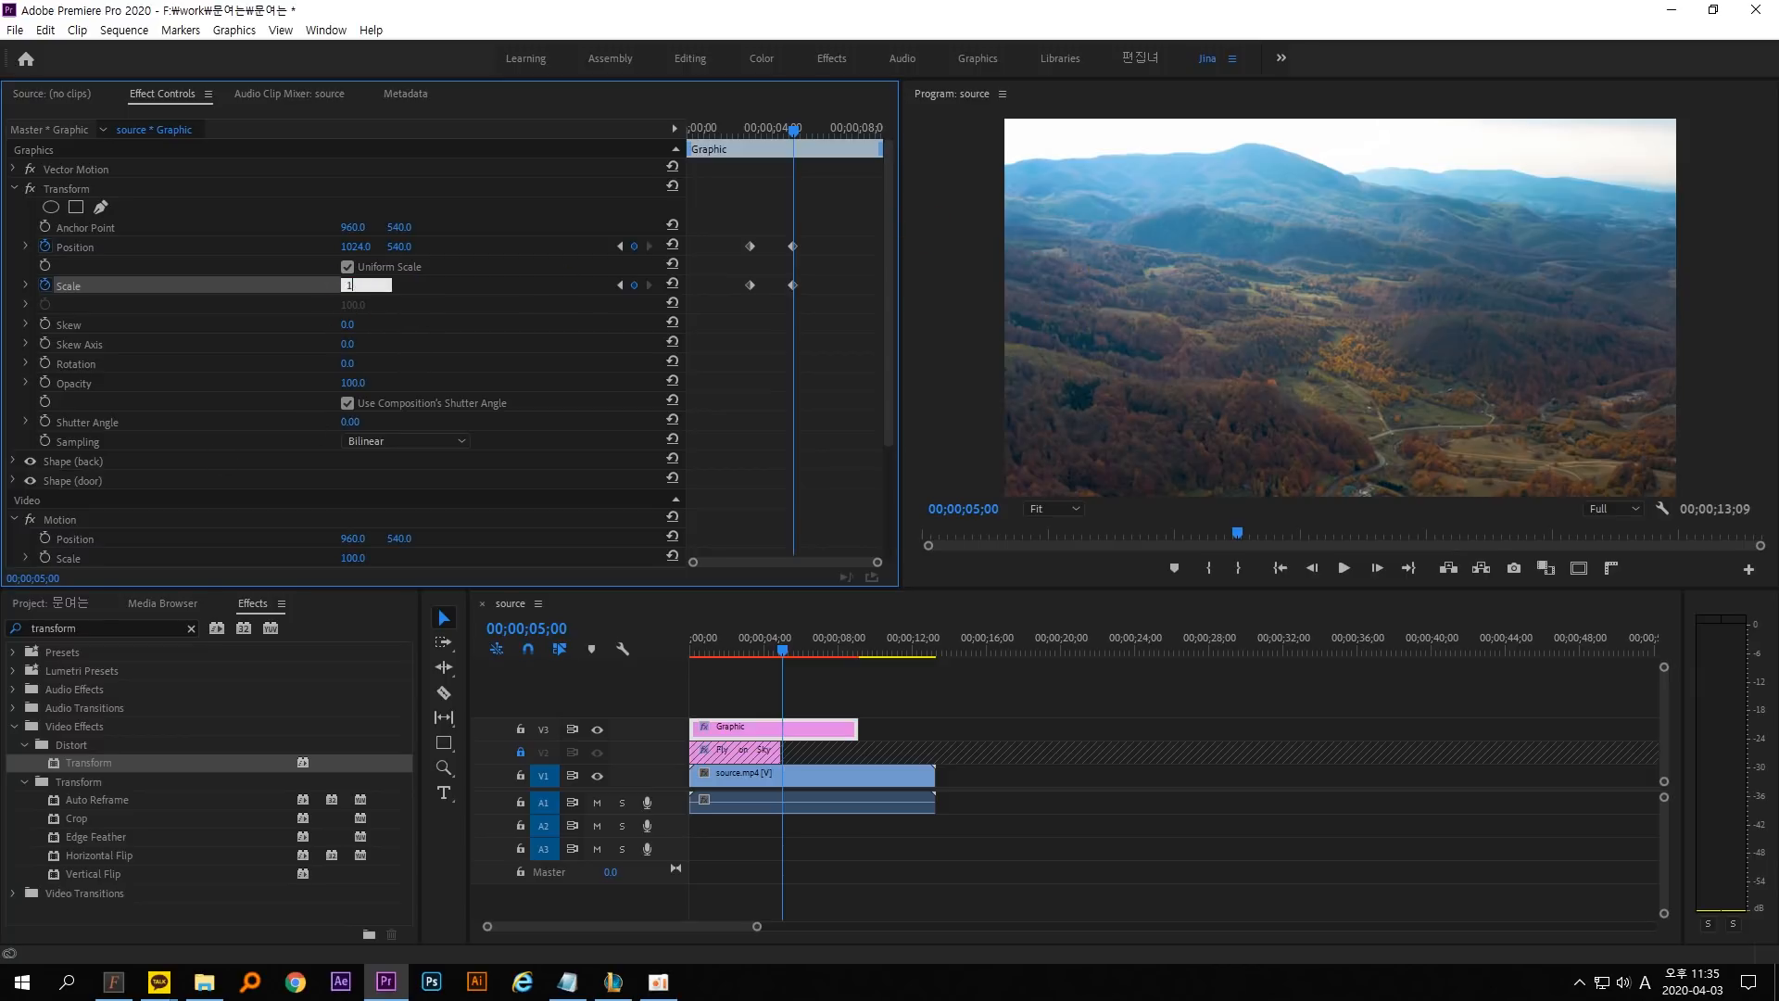
{"action": "type", "text": "000"}
{"action": "key", "text": "Return"}
{"action": "key", "text": "space"}
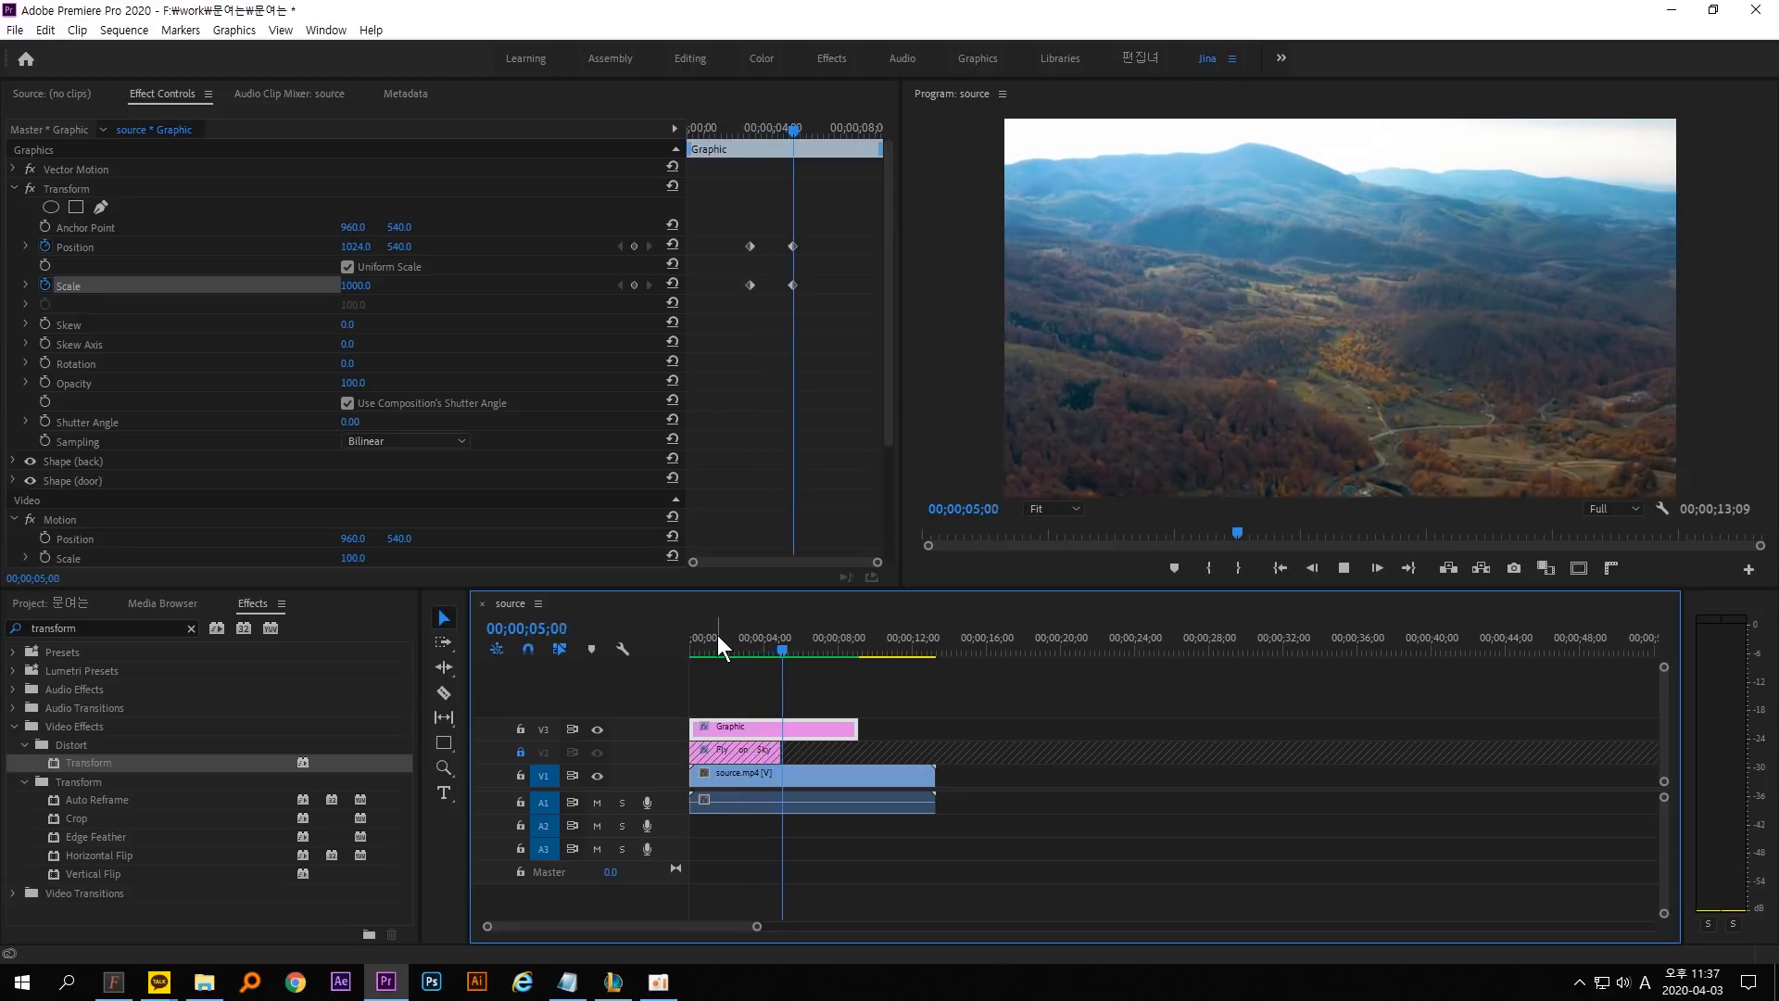
Move the Graphic clip up to V4, and unlock V2 to extend the Fly on Sky title clip to the Graphic clip's end.
{"action": "left_click_drag", "start_coordinate": [749, 126], "coordinate": [773, 169]}
{"action": "left_click_drag", "start_coordinate": [756, 727], "coordinate": [753, 717]}
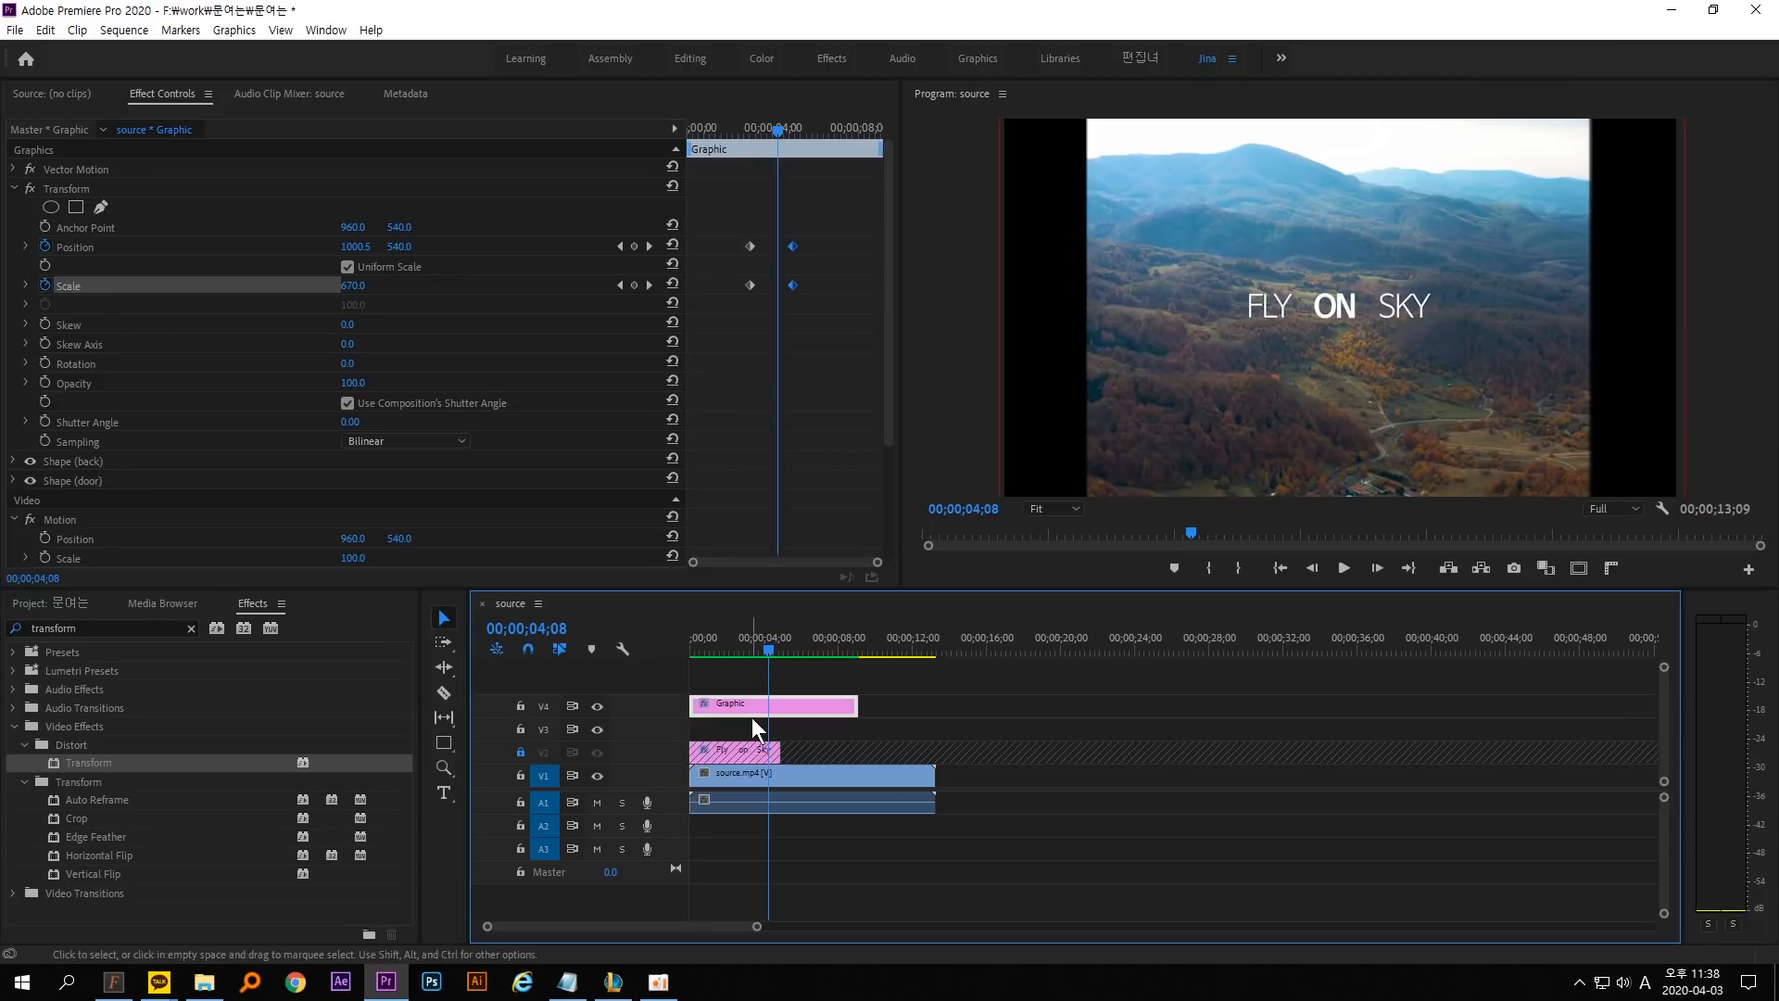
{"action": "left_click", "coordinate": [522, 752]}
{"action": "left_click_drag", "start_coordinate": [779, 751], "coordinate": [857, 750]}
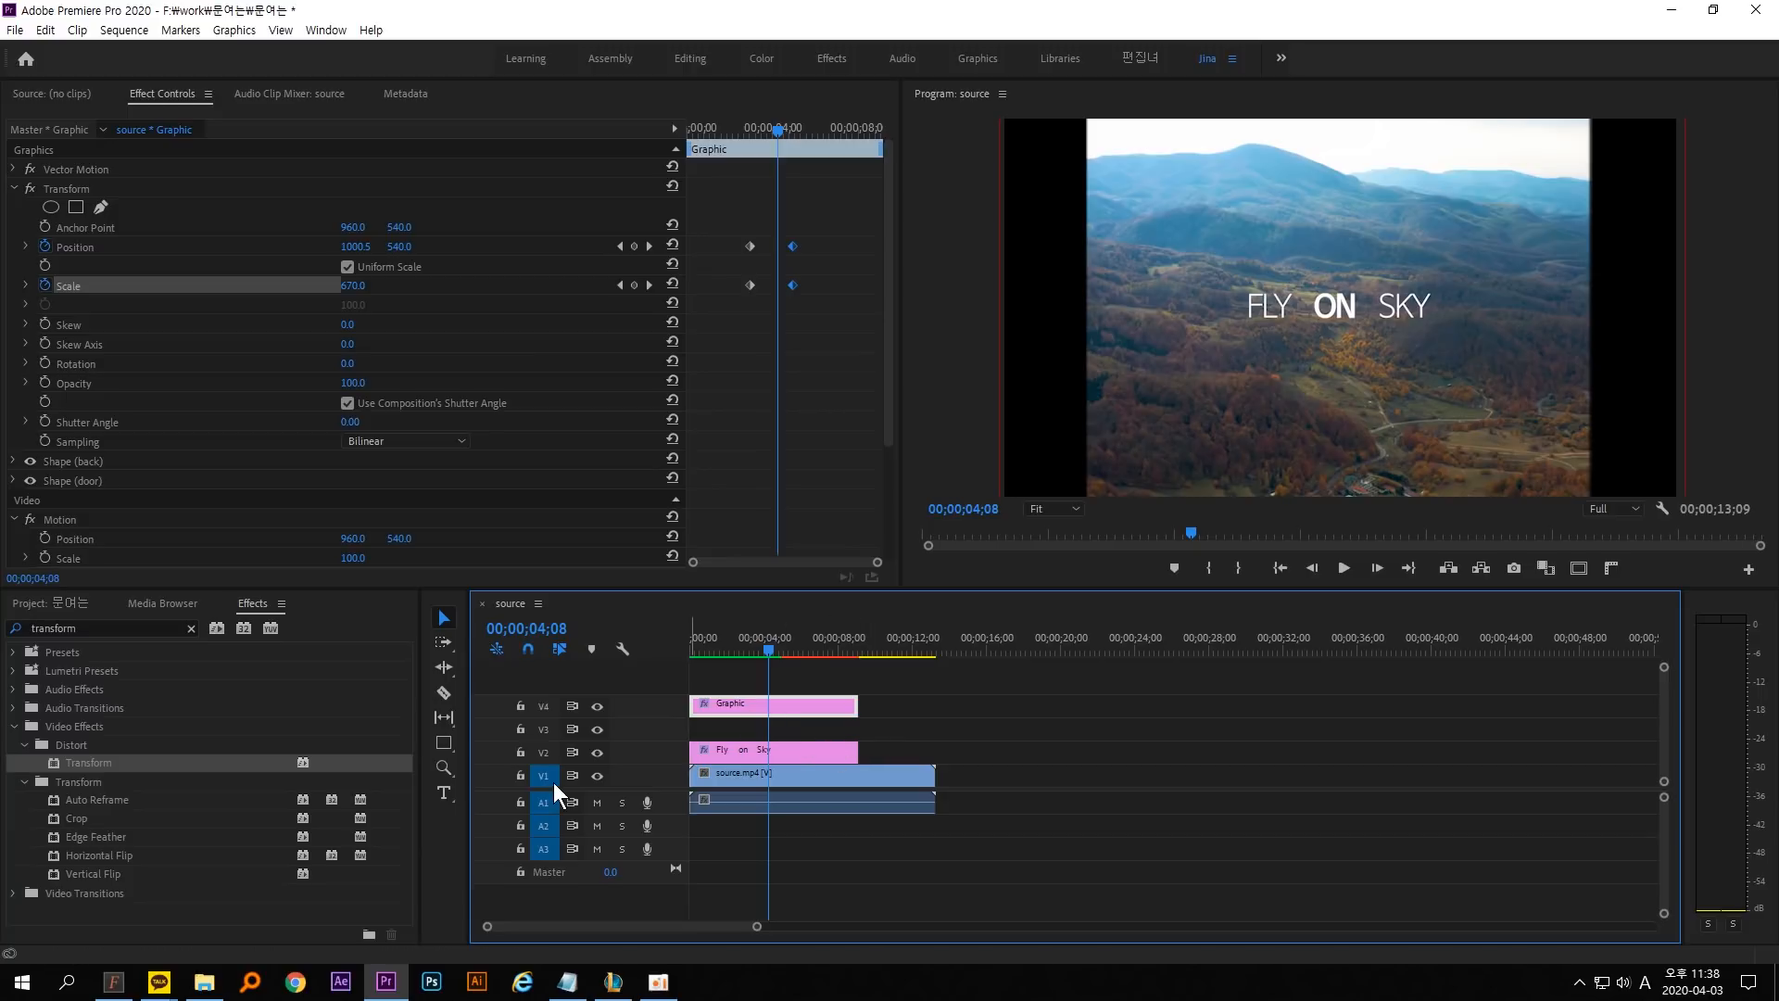
{"action": "left_click_drag", "start_coordinate": [575, 789], "coordinate": [576, 834]}
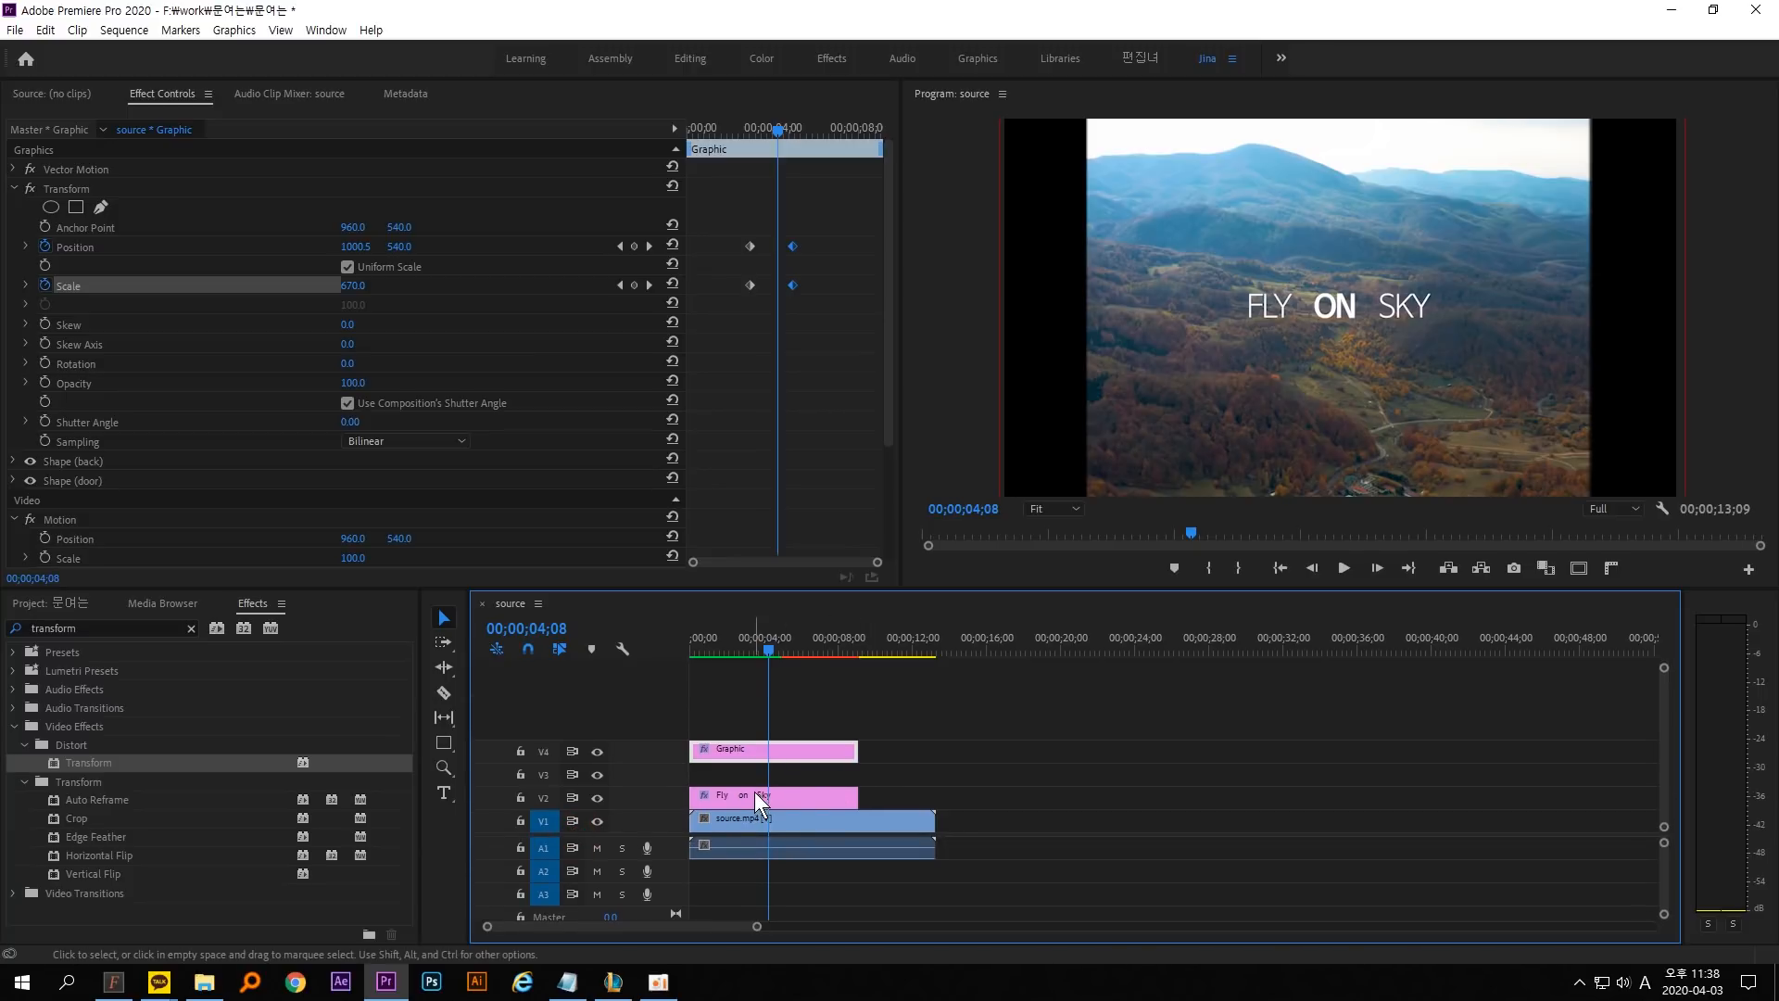
{"action": "left_click", "coordinate": [791, 795]}
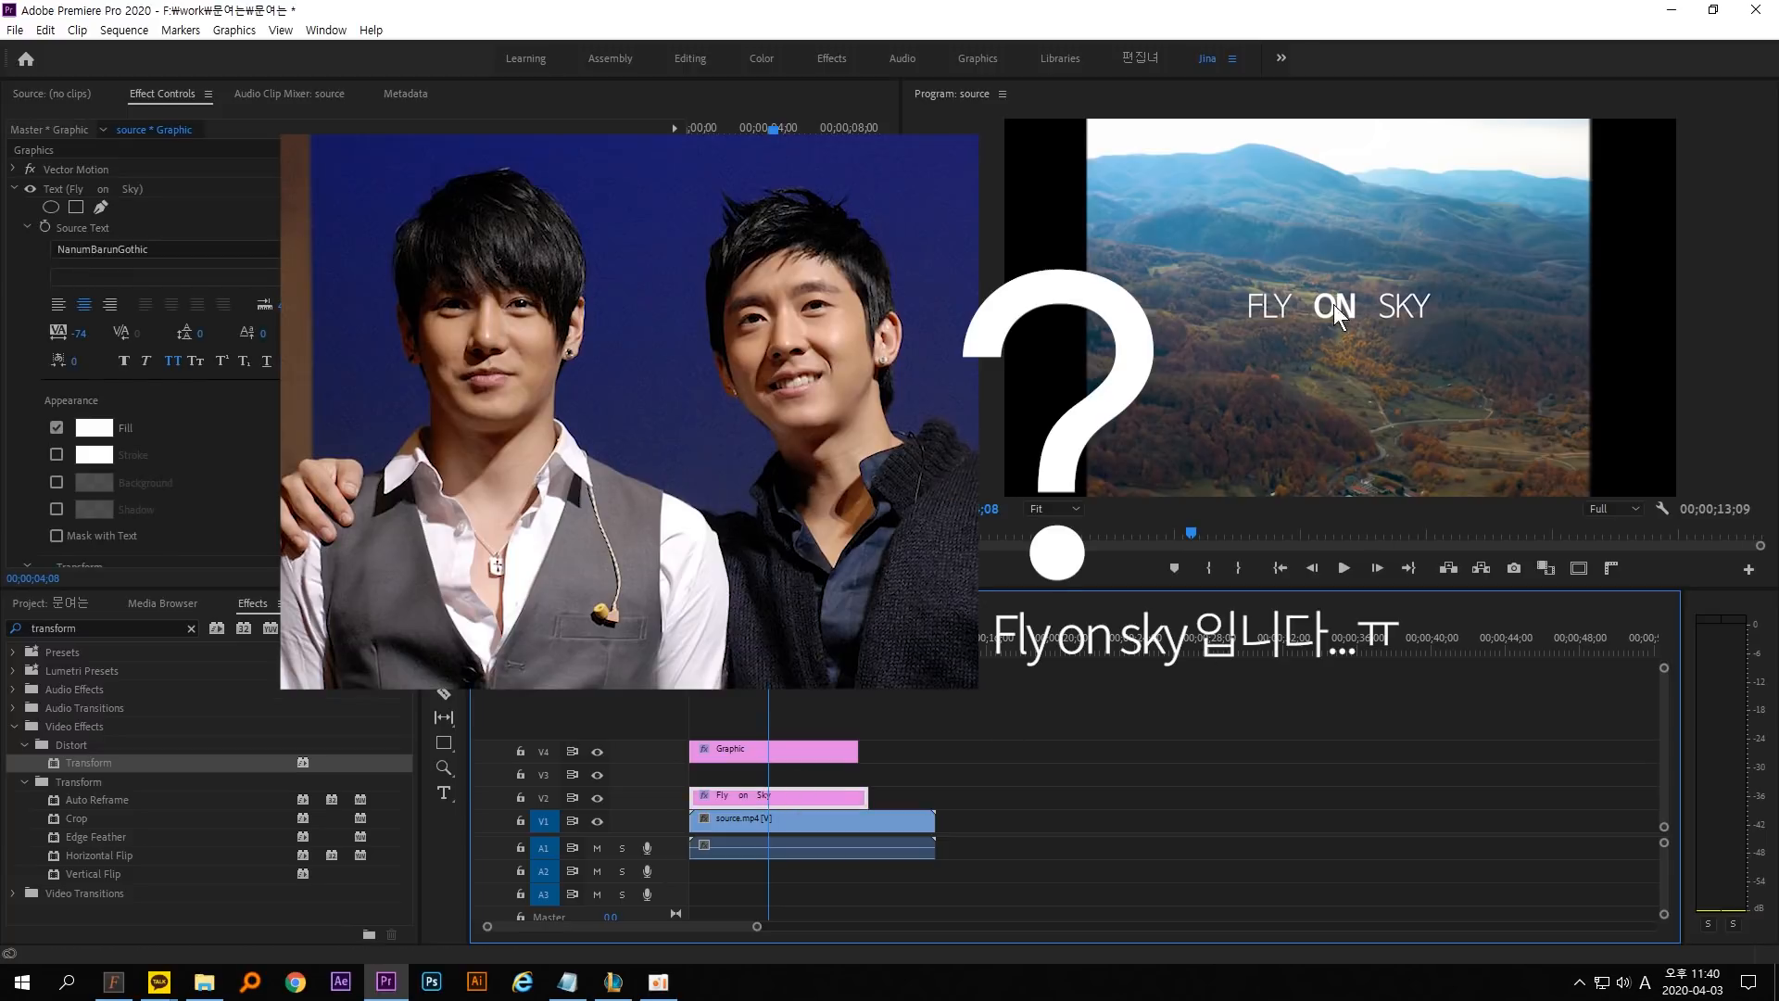
{"action": "mouse_move", "coordinate": [1317, 320]}
{"action": "left_mouse_down"}
{"action": "mouse_move", "coordinate": [1288, 296]}
{"action": "mouse_move", "coordinate": [1315, 329]}
{"action": "mouse_move", "coordinate": [1388, 315]}
{"action": "mouse_move", "coordinate": [1347, 333]}
{"action": "left_mouse_up"}
{"action": "left_click_drag", "start_coordinate": [1310, 265], "coordinate": [1355, 255]}
{"action": "left_click_drag", "start_coordinate": [1408, 250], "coordinate": [1442, 235]}
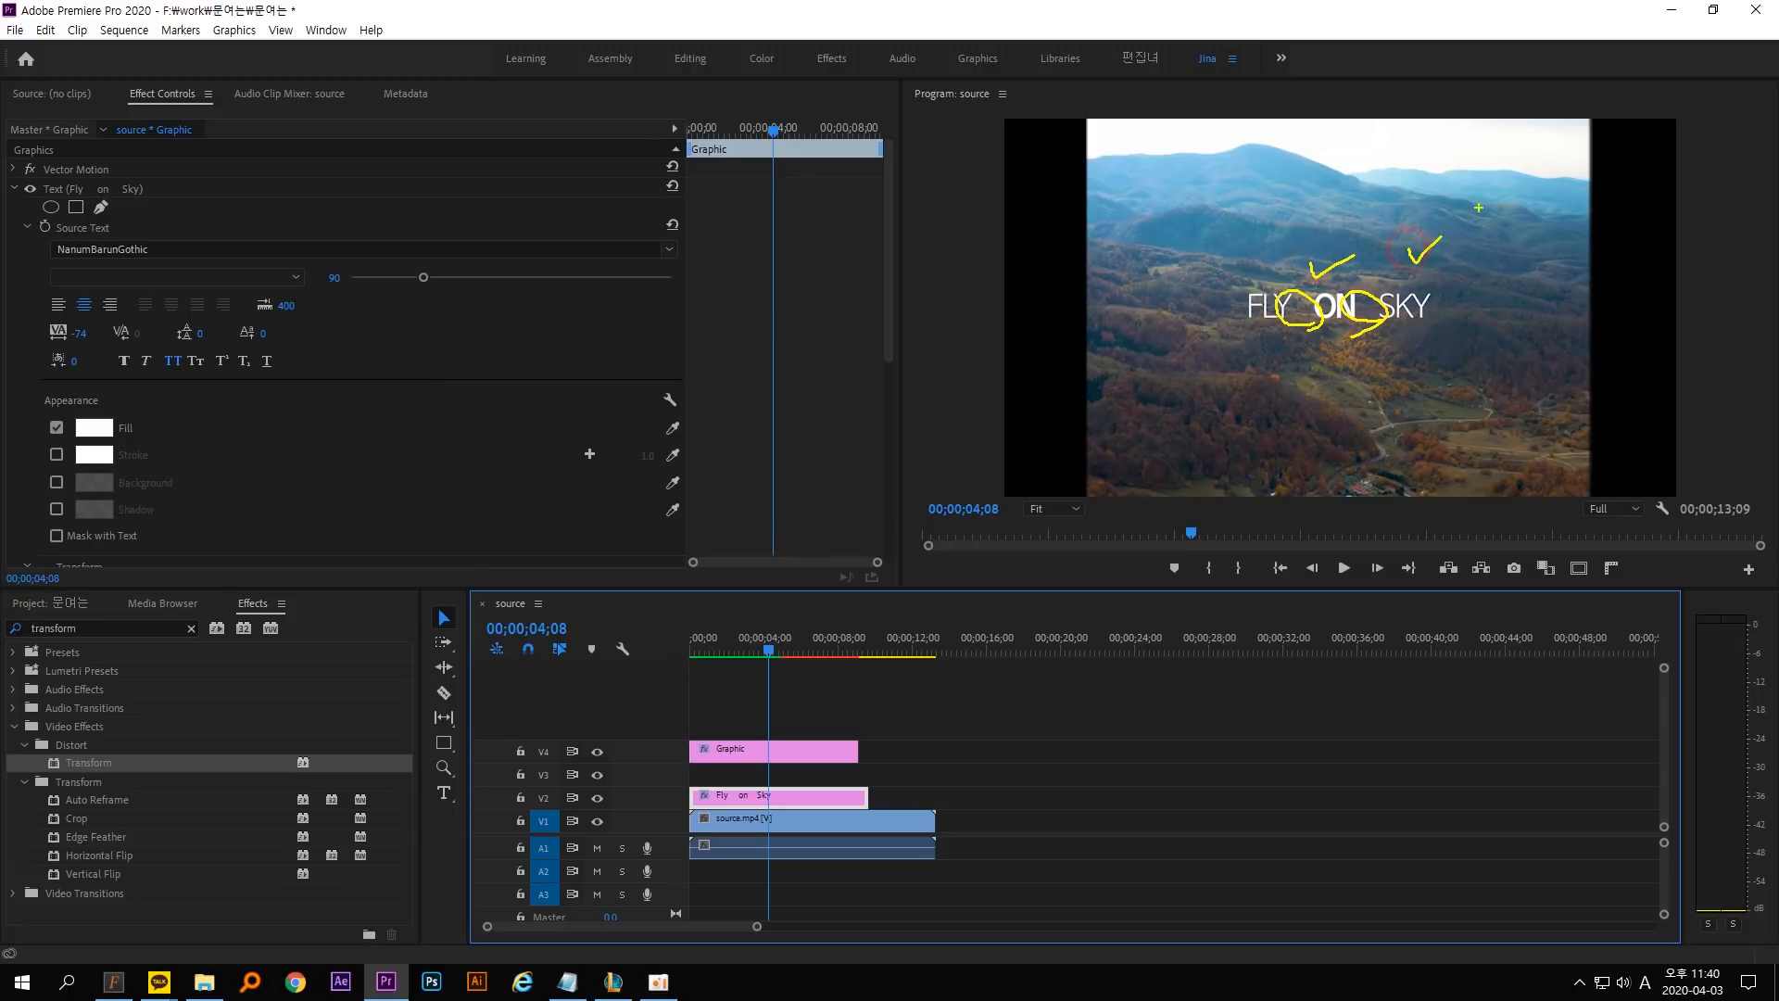
{"action": "key", "text": "Escape"}
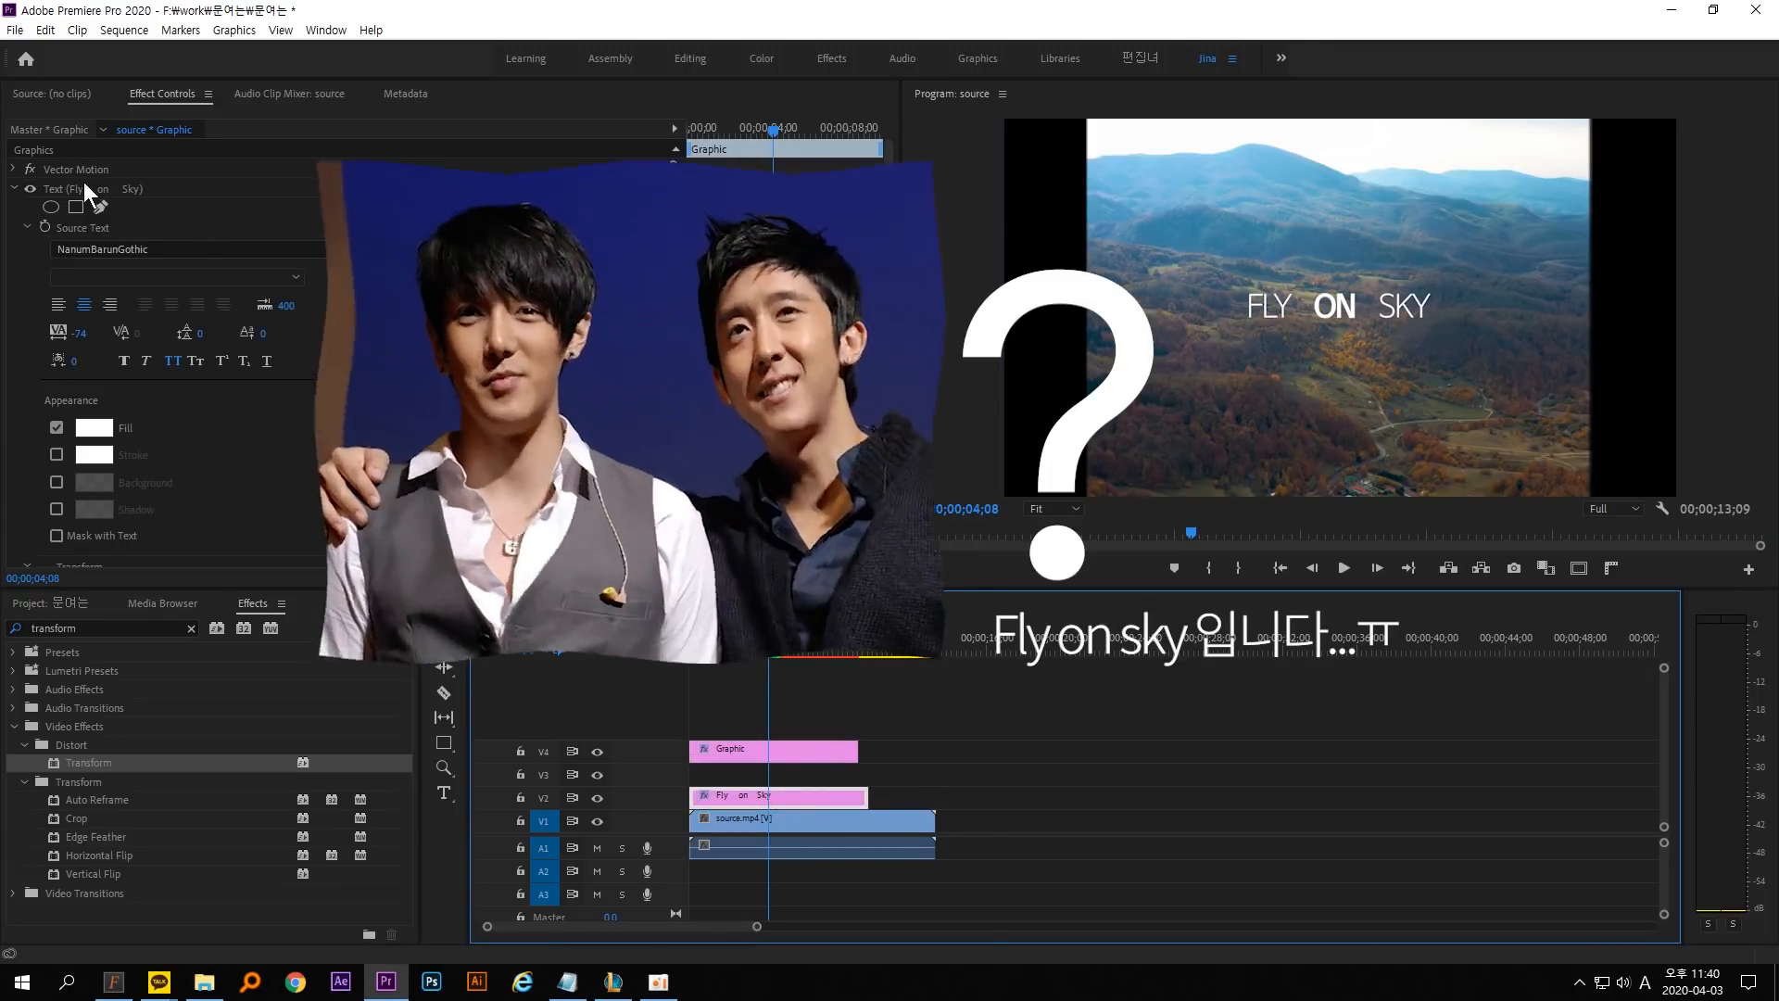
Try widening the gaps around ON in the title text with extra spaces, and undo the edits.
{"action": "left_click", "coordinate": [75, 188]}
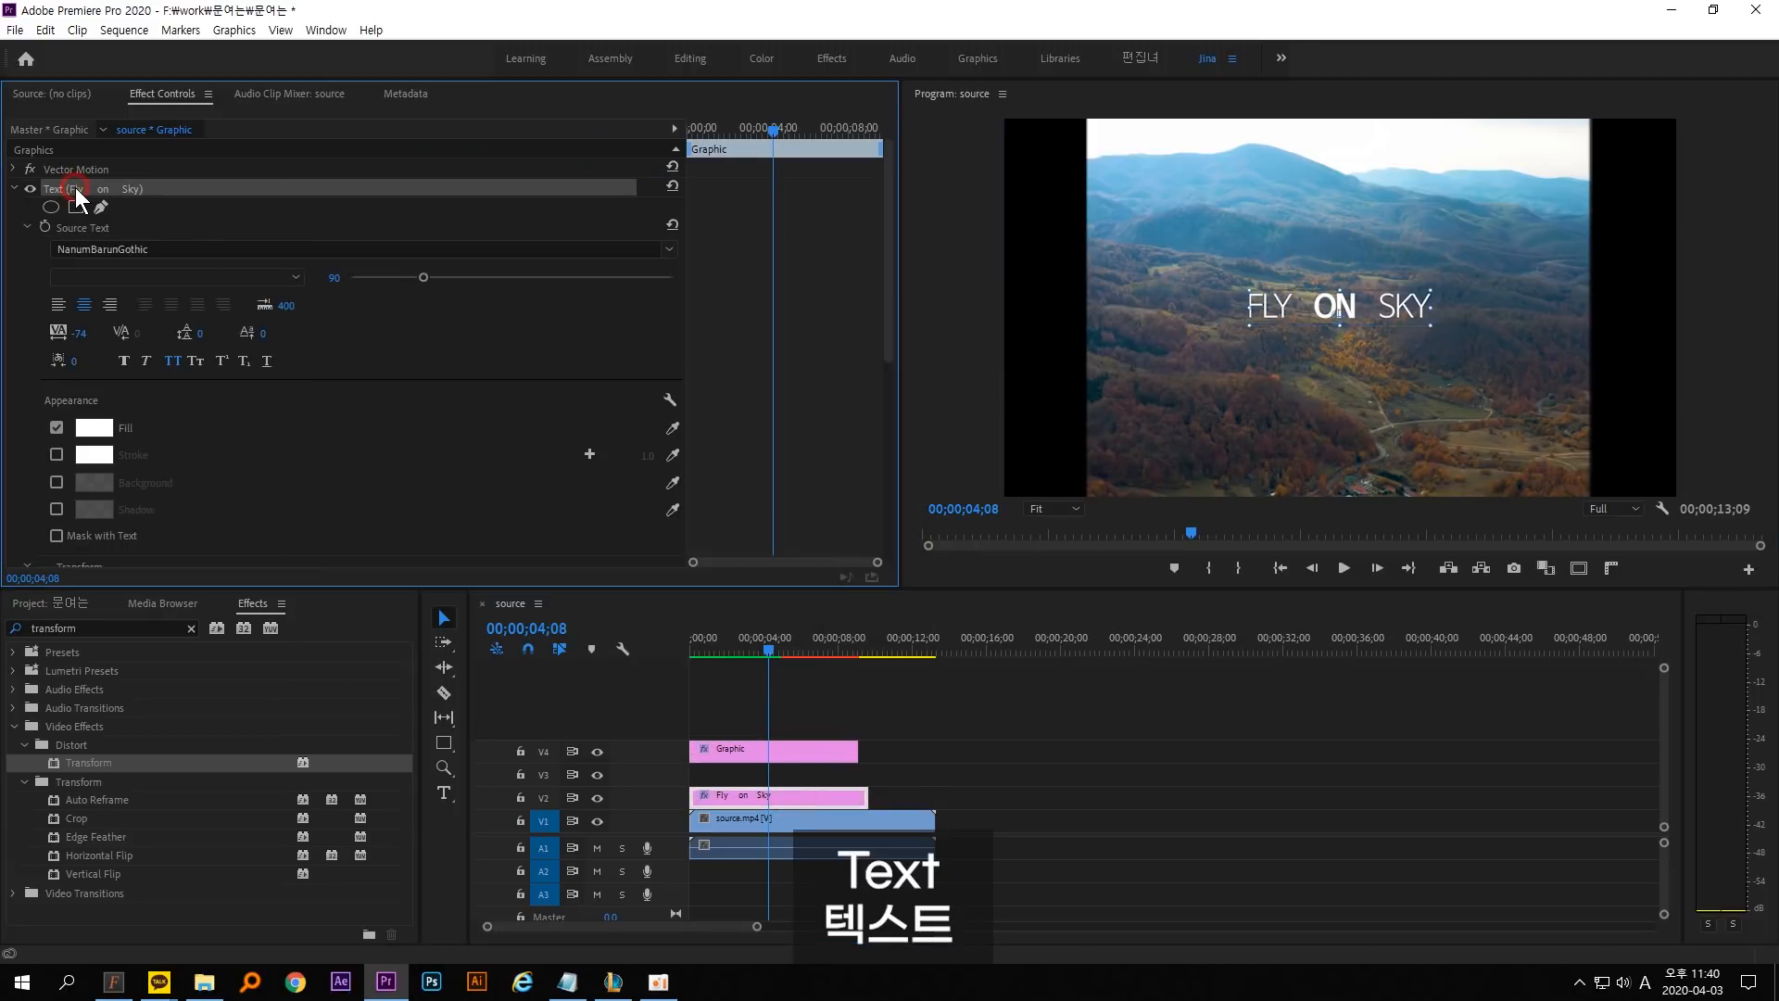
{"action": "double_click", "coordinate": [1304, 306]}
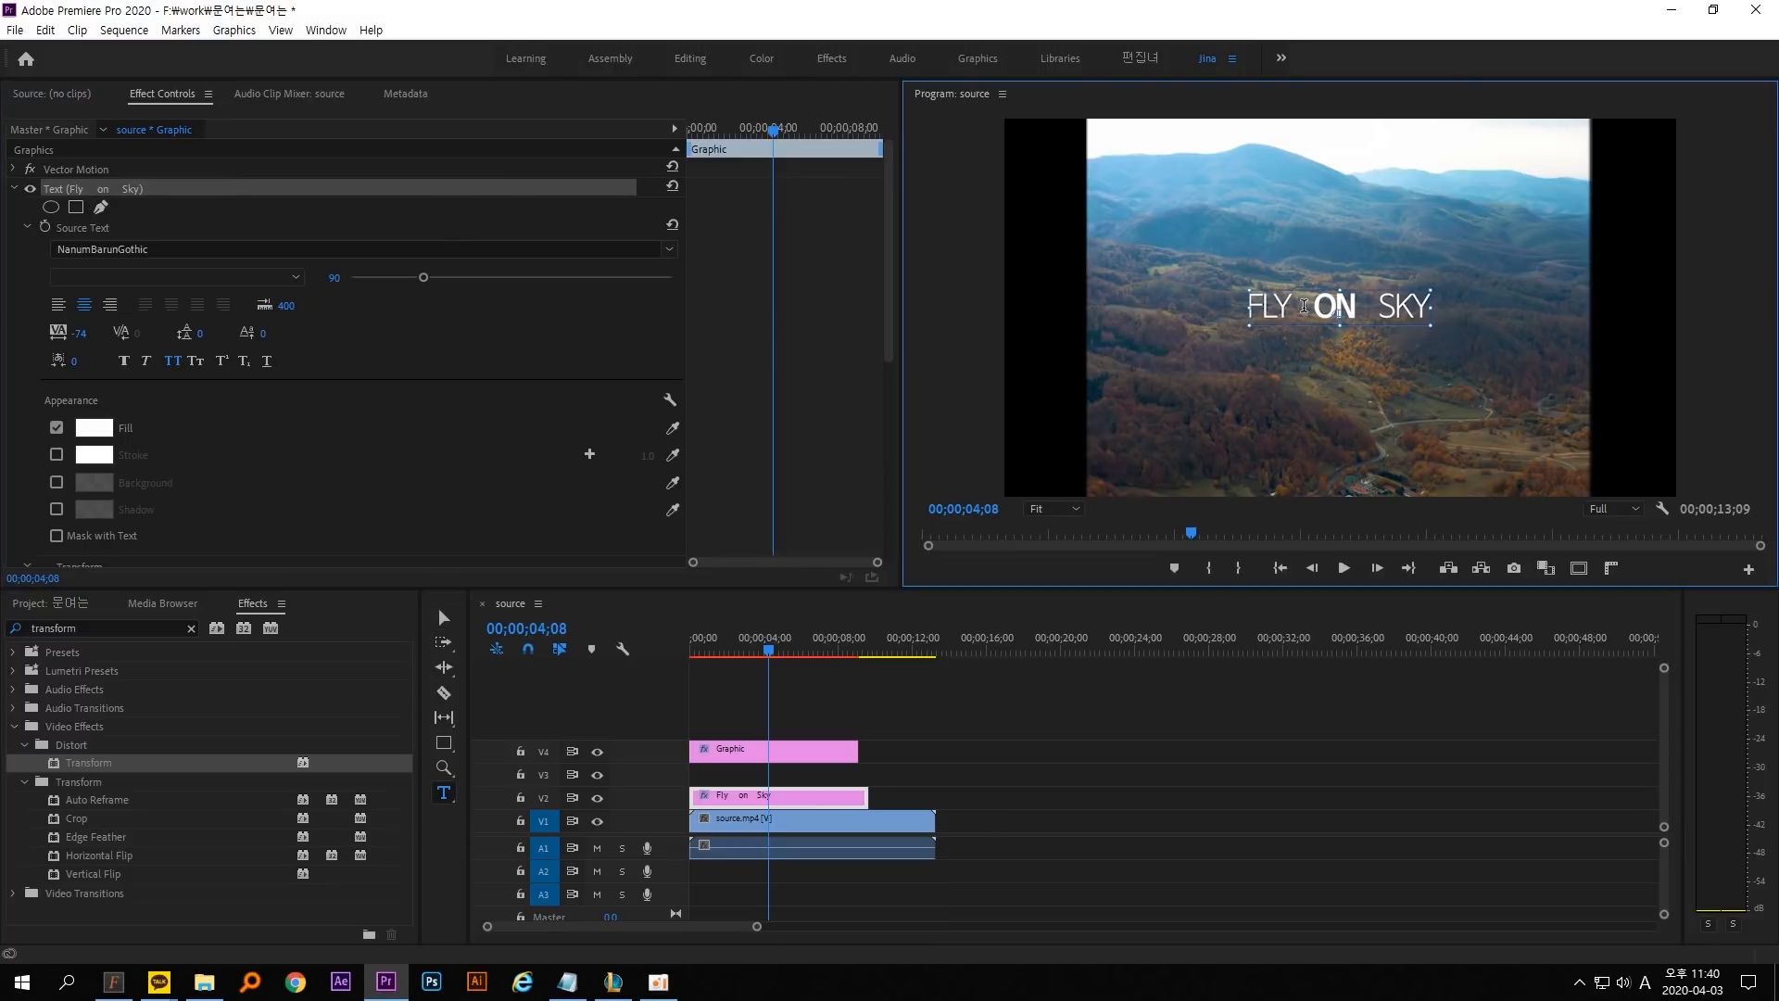
{"action": "left_click", "coordinate": [1309, 306]}
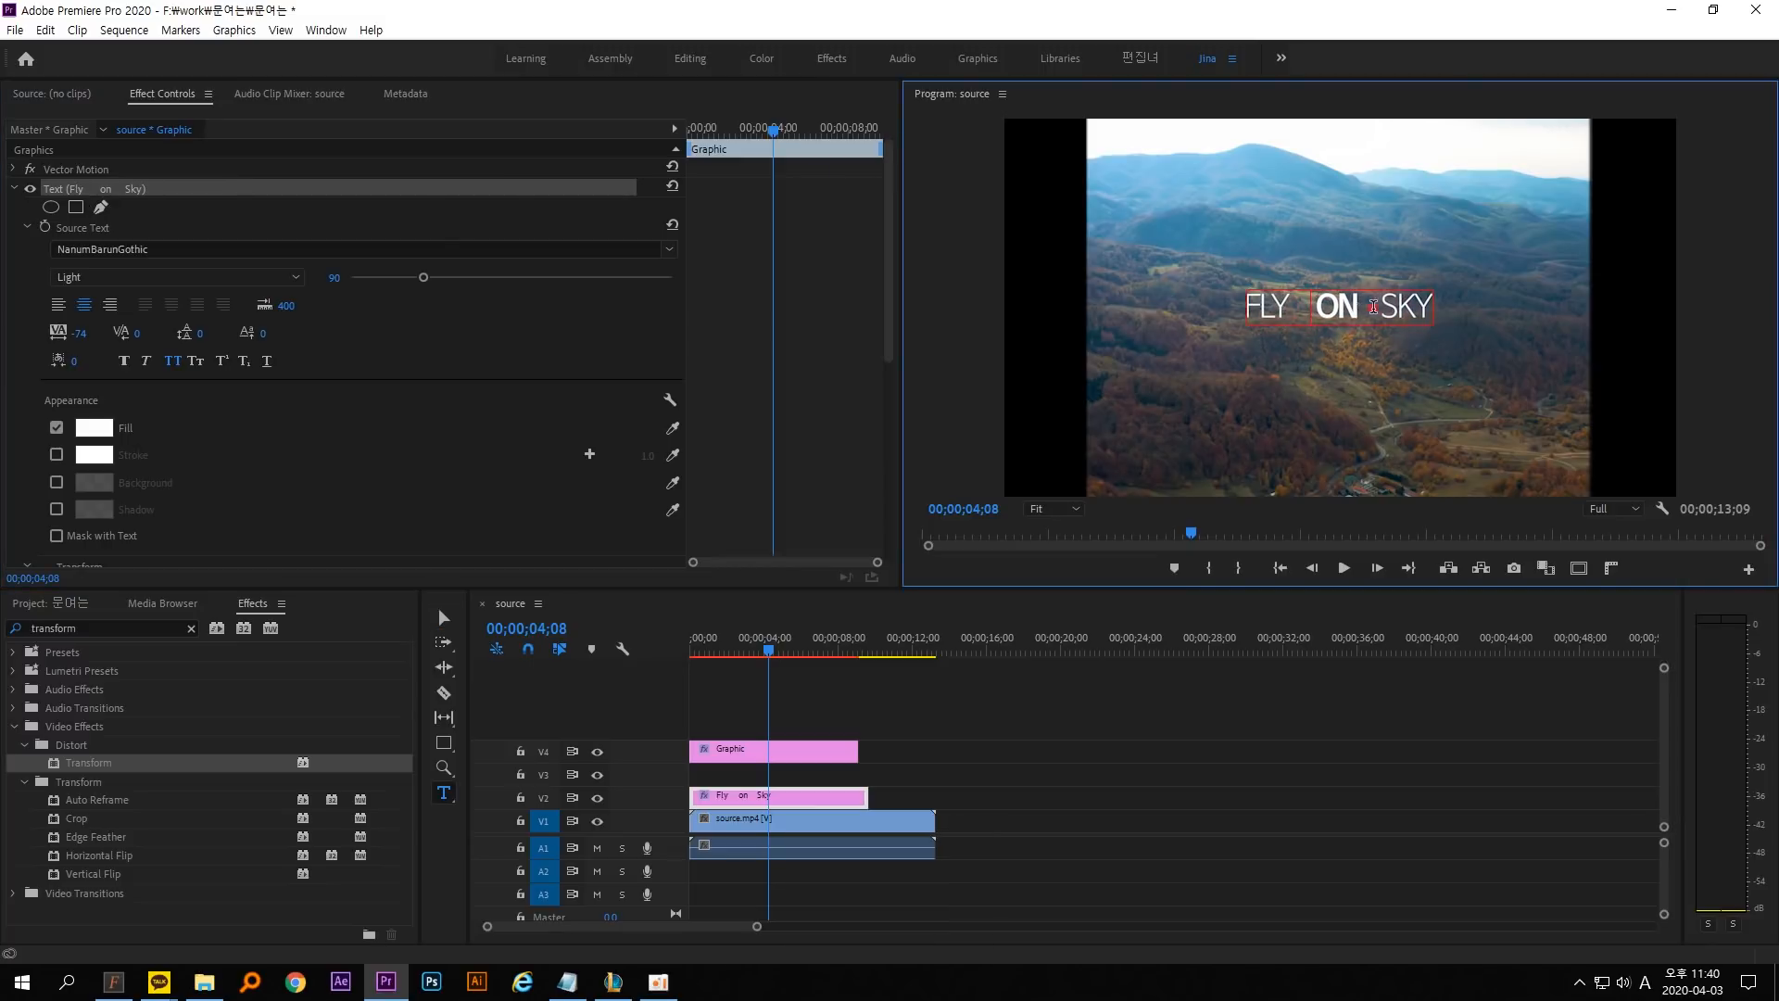
{"action": "left_click", "coordinate": [1374, 307]}
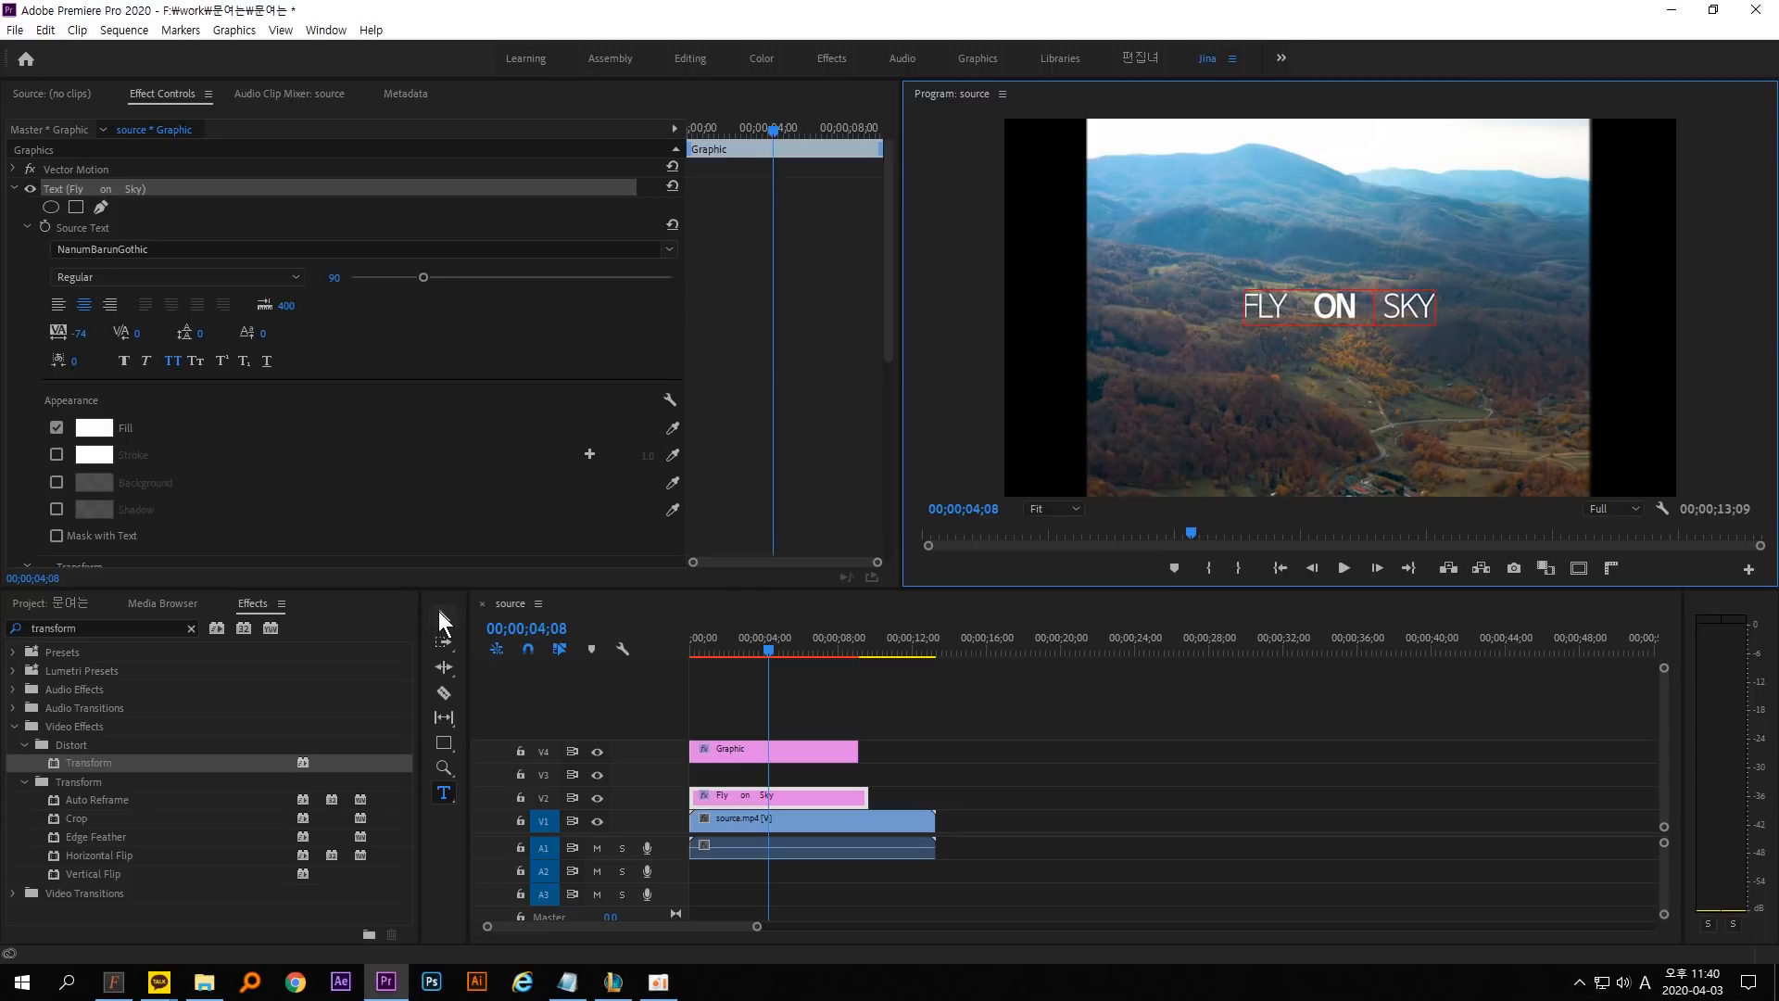
{"action": "left_click", "coordinate": [442, 615]}
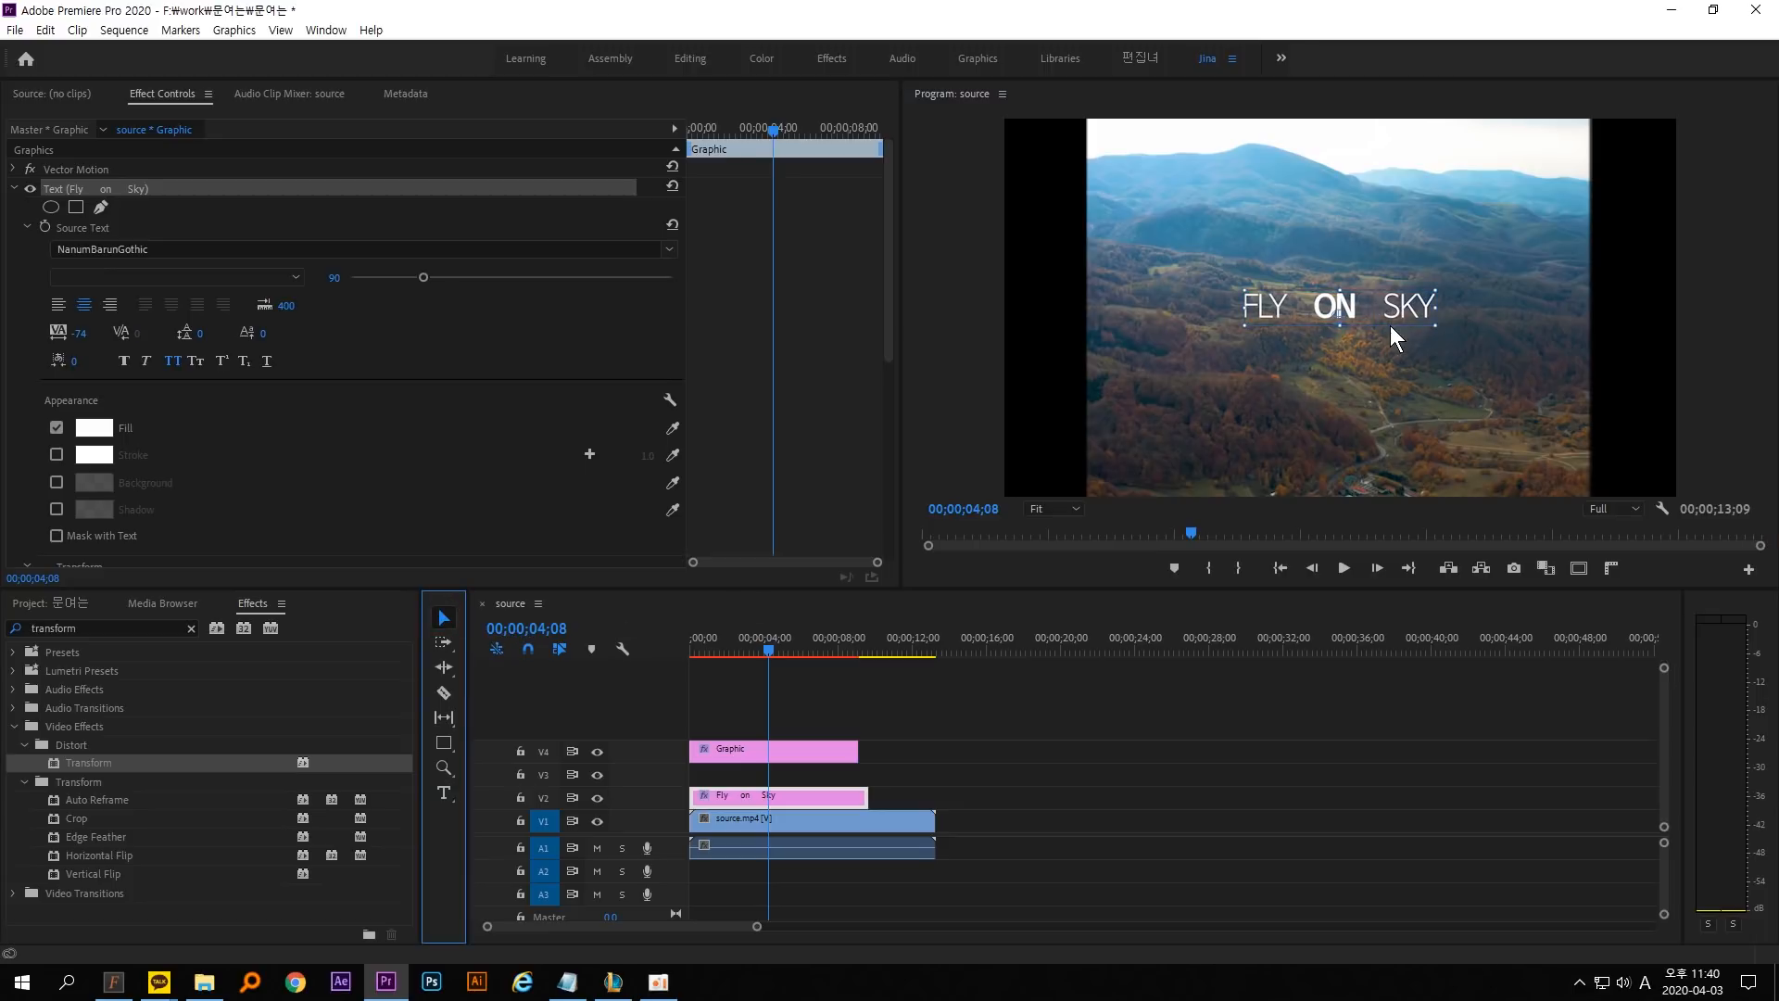
{"action": "key", "text": "ctrl+z"}
{"action": "key", "text": "ctrl+z"}
{"action": "left_click_drag", "start_coordinate": [758, 793], "coordinate": [818, 805]}
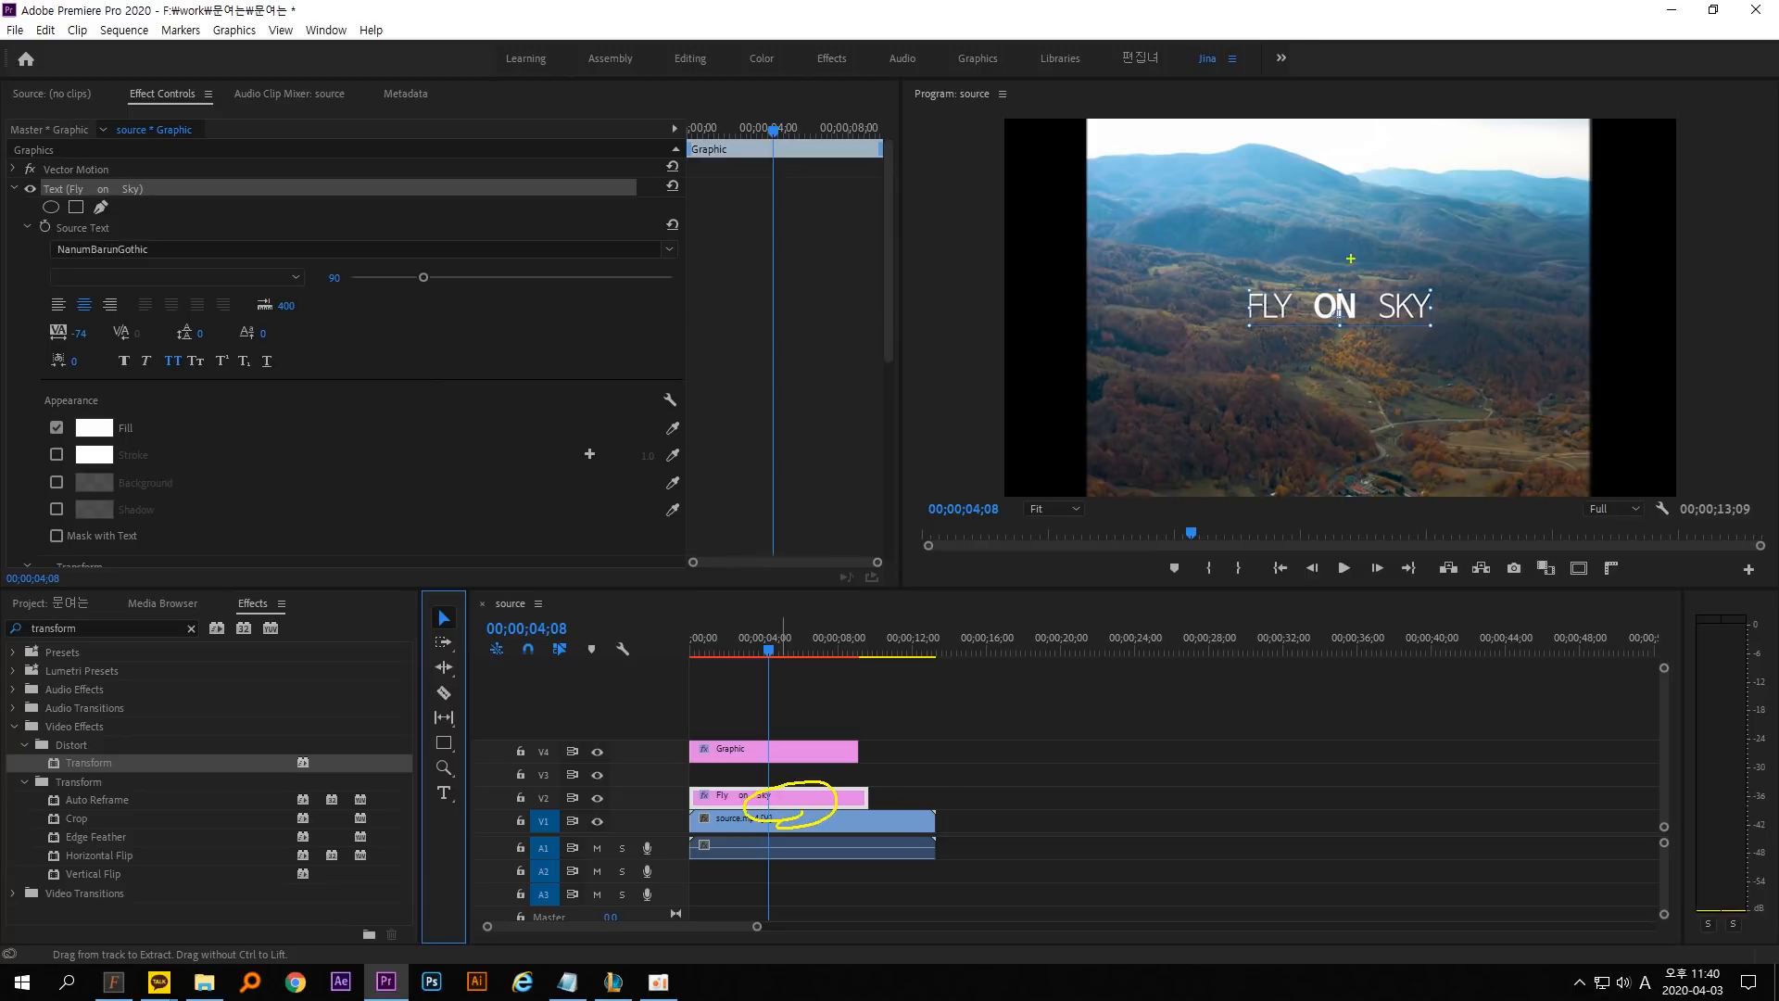
{"action": "mouse_move", "coordinate": [1276, 288]}
{"action": "left_mouse_down"}
{"action": "mouse_move", "coordinate": [1295, 326]}
{"action": "mouse_move", "coordinate": [1321, 270]}
{"action": "left_mouse_up"}
{"action": "left_click_drag", "start_coordinate": [1432, 273], "coordinate": [1451, 344]}
{"action": "left_click_drag", "start_coordinate": [1421, 215], "coordinate": [1432, 243]}
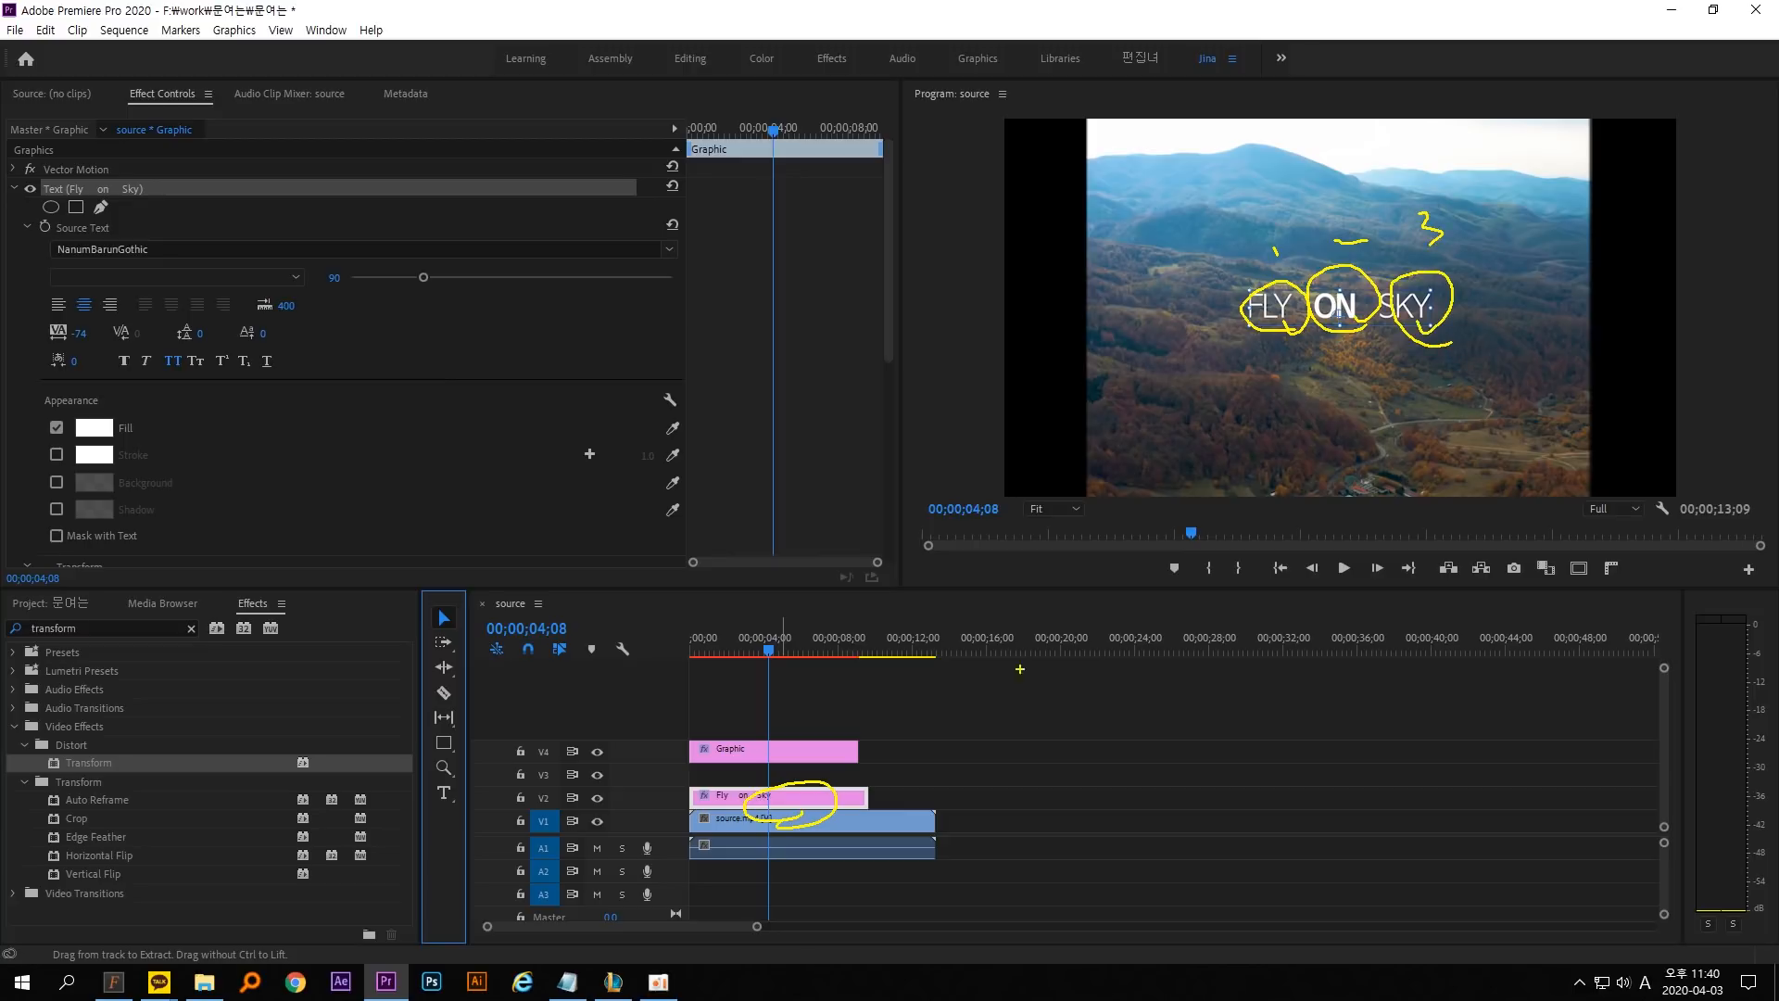
{"action": "key", "text": "Escape"}
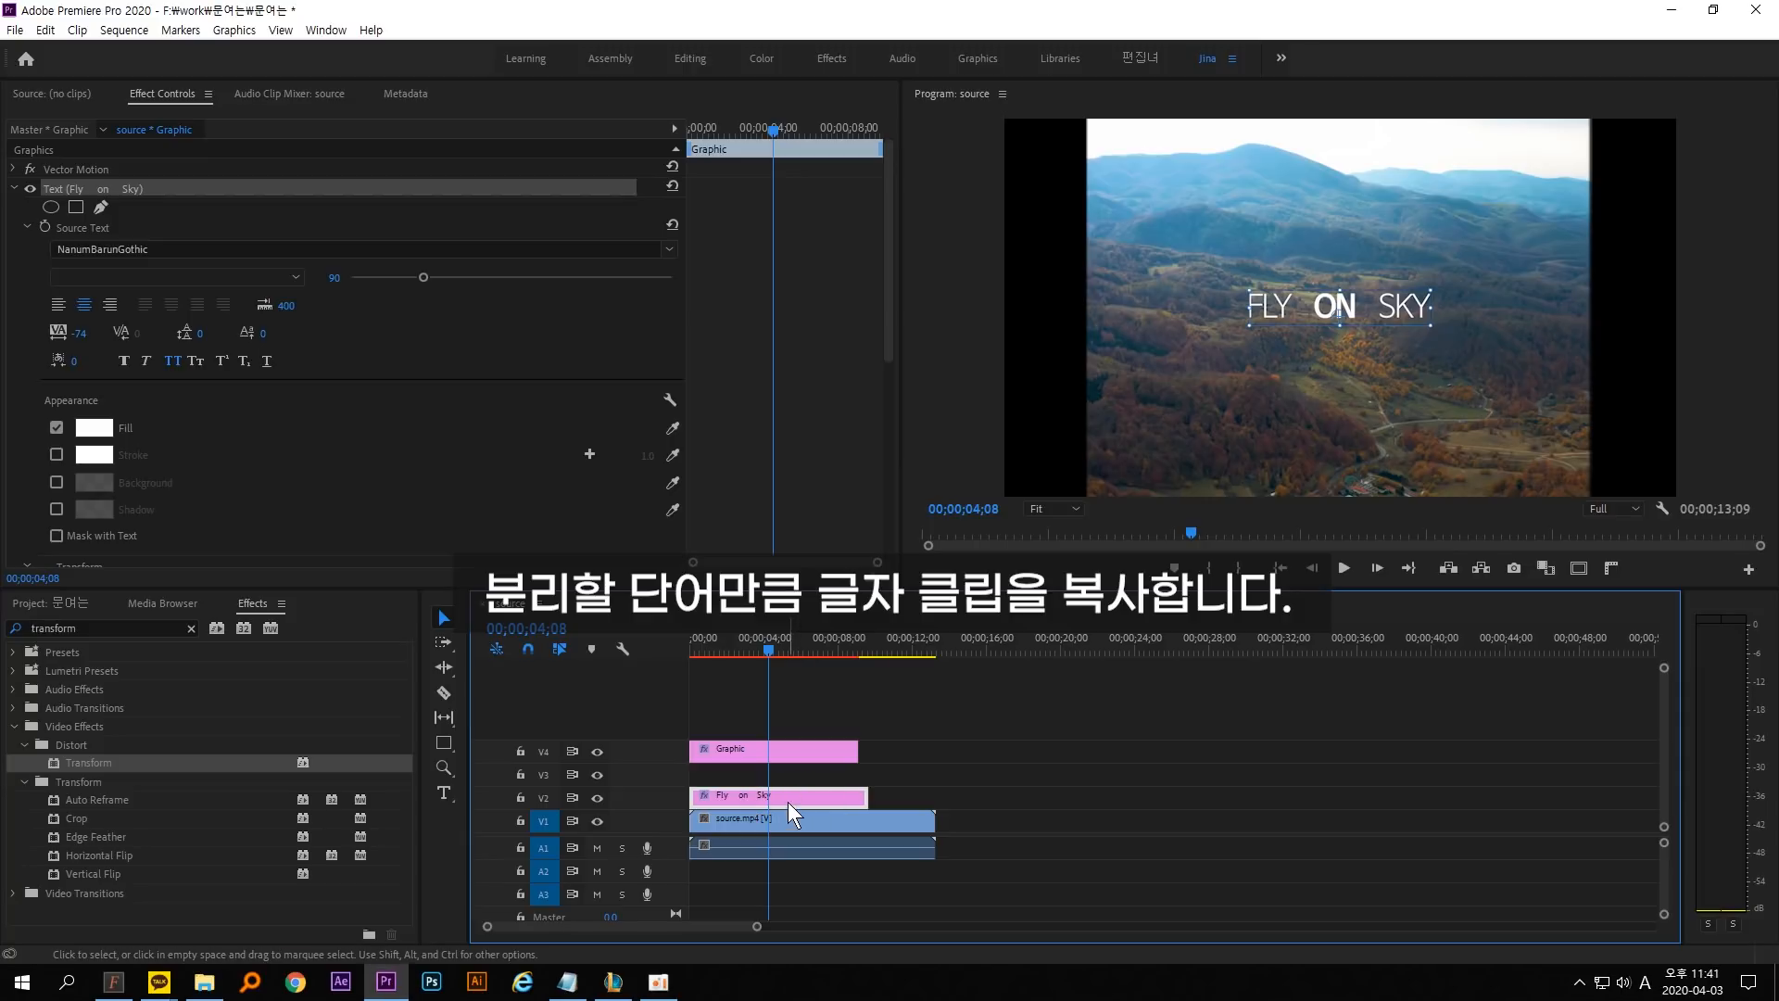
Duplicate the Fly on Sky title clip onto V3 and V4, moving the Graphic clip up to V5.
{"action": "left_click_drag", "start_coordinate": [786, 798], "coordinate": [787, 775]}
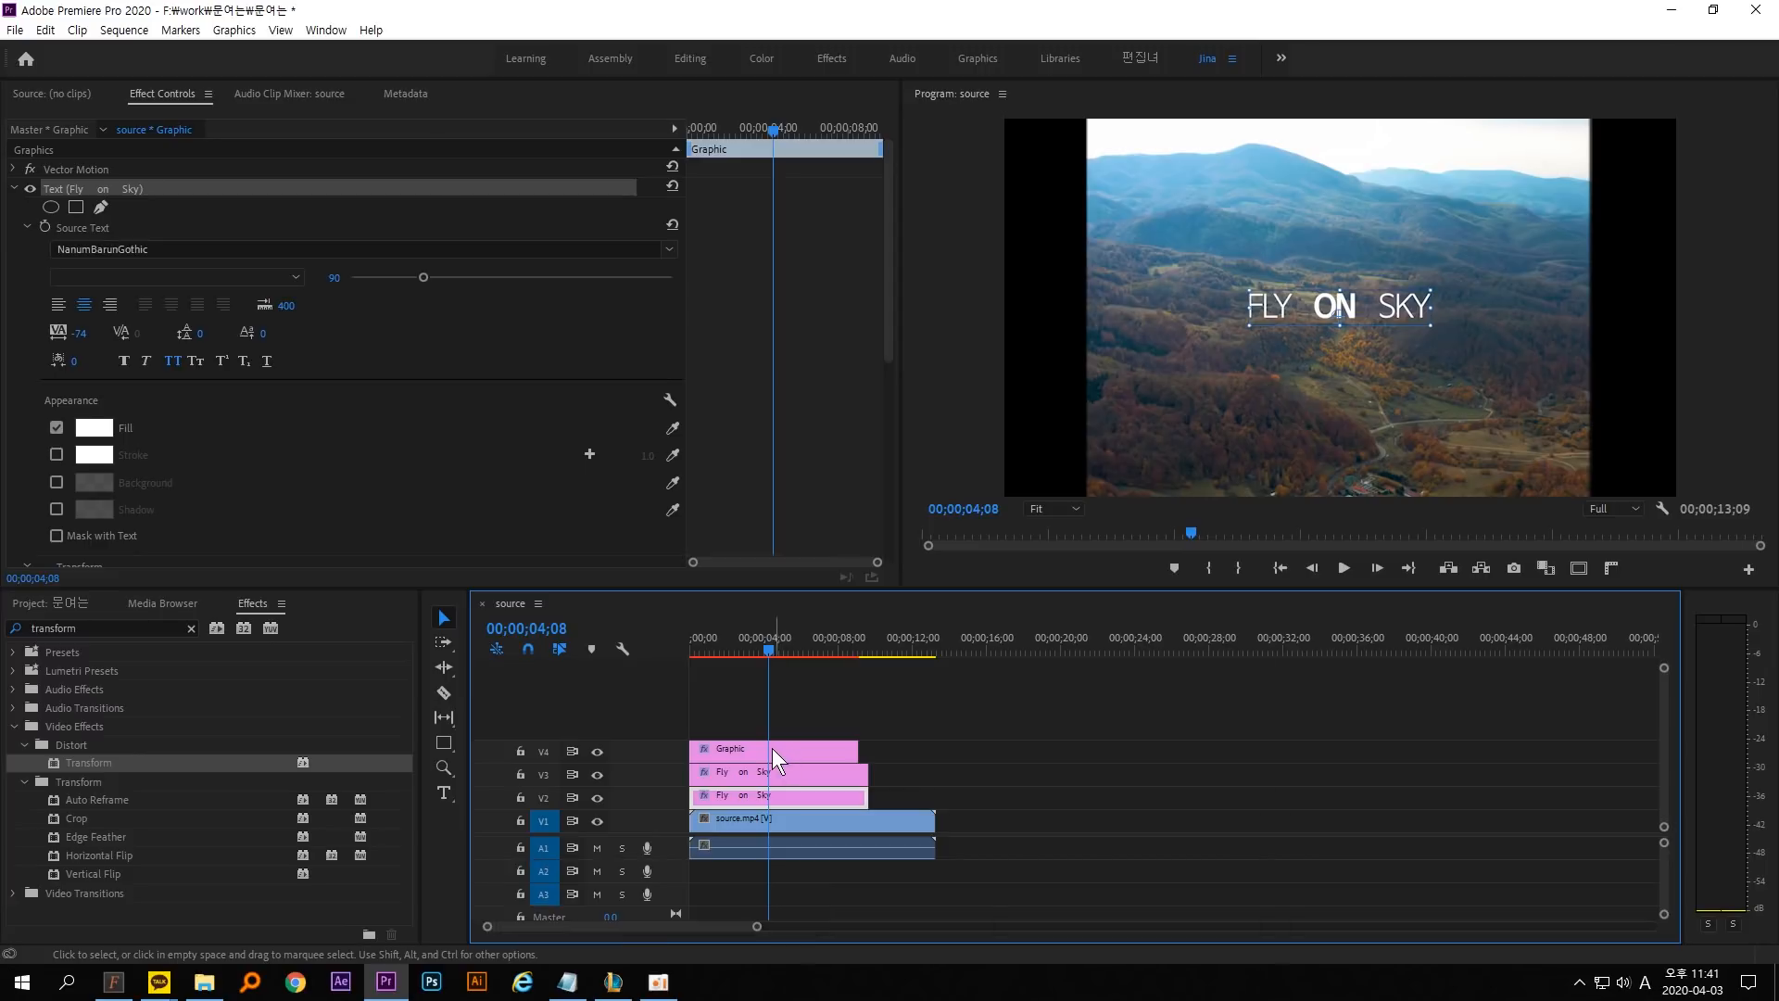
{"action": "left_click_drag", "start_coordinate": [775, 751], "coordinate": [775, 728]}
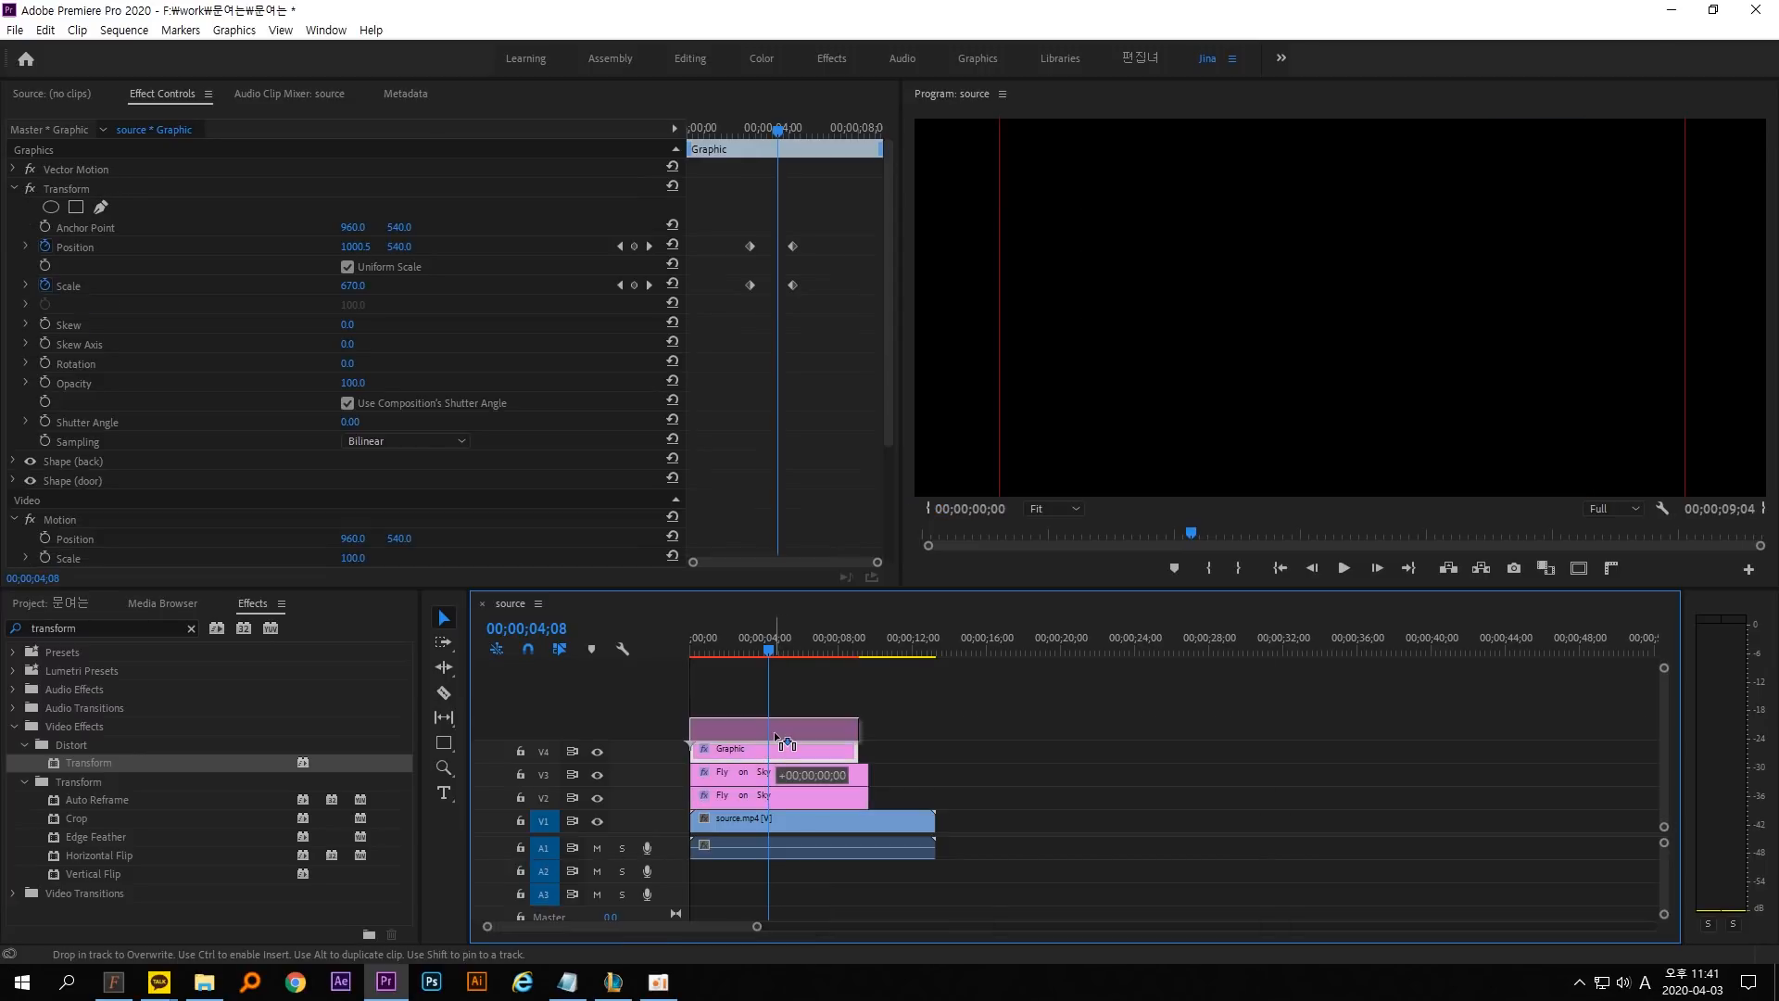
{"action": "left_click", "coordinate": [780, 776]}
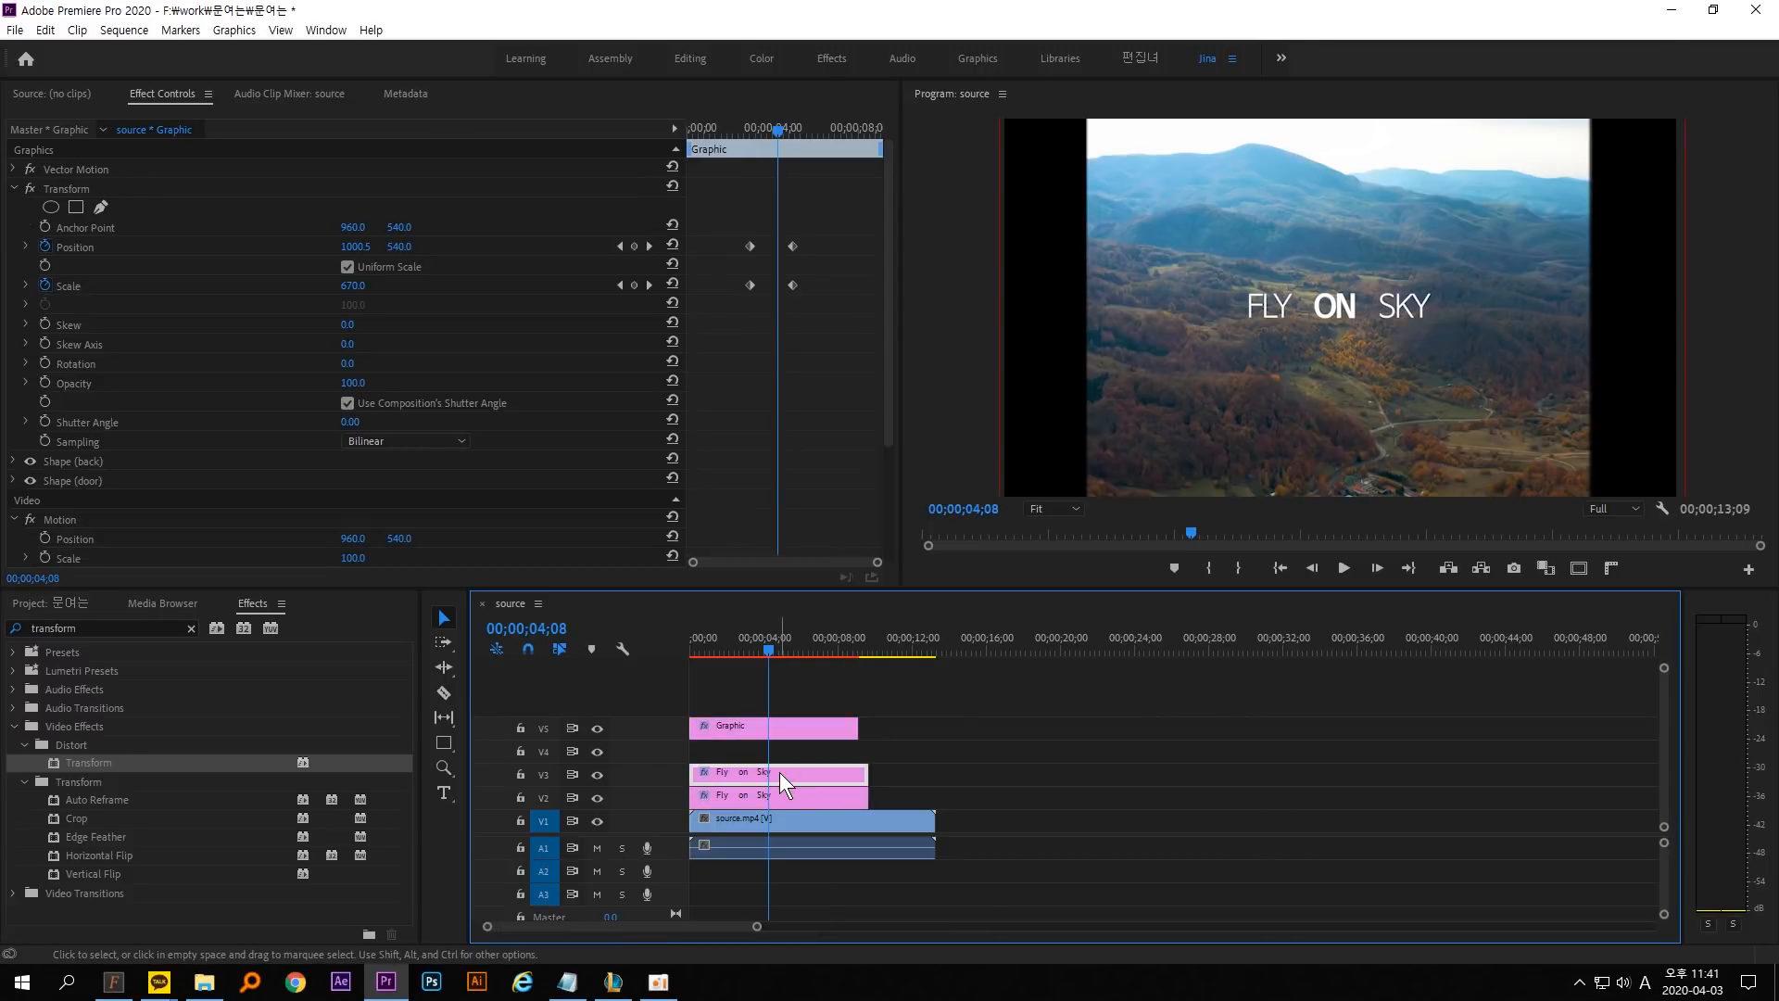
{"action": "left_click_drag", "start_coordinate": [781, 771], "coordinate": [776, 753]}
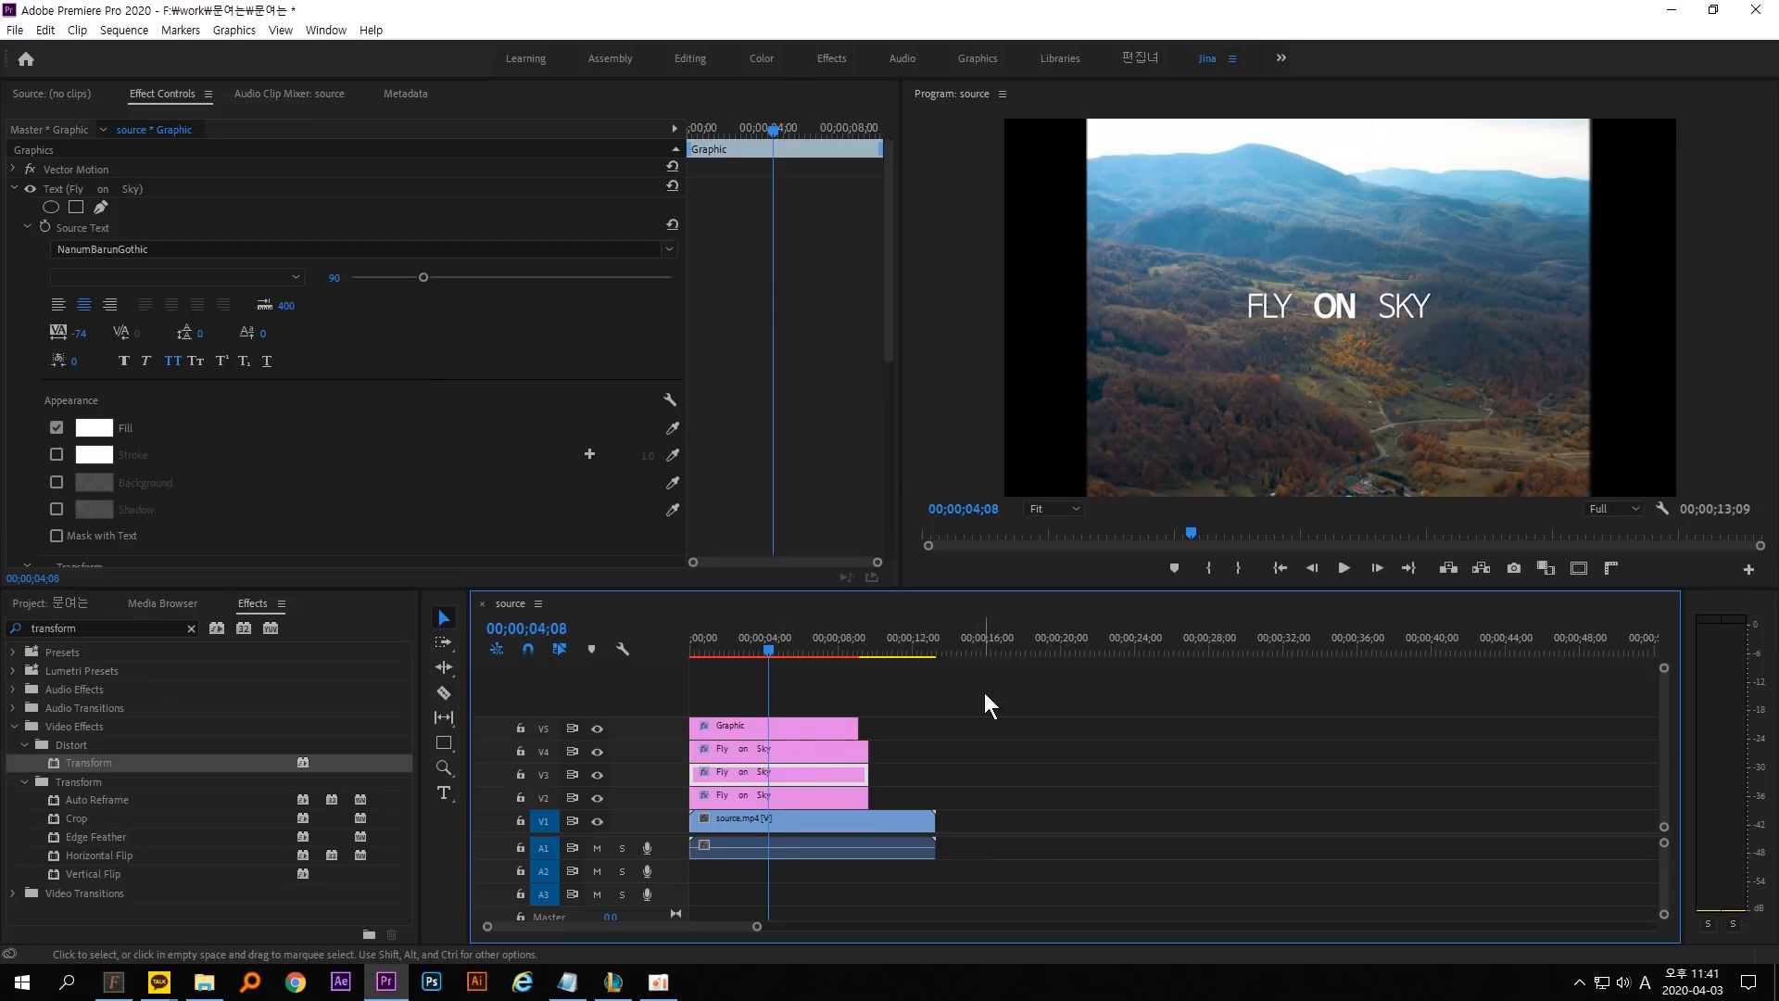
{"action": "left_click", "coordinate": [876, 742]}
Rename the title clip on V4 as on.
{"action": "left_click", "coordinate": [769, 749]}
{"action": "right_click", "coordinate": [769, 748]}
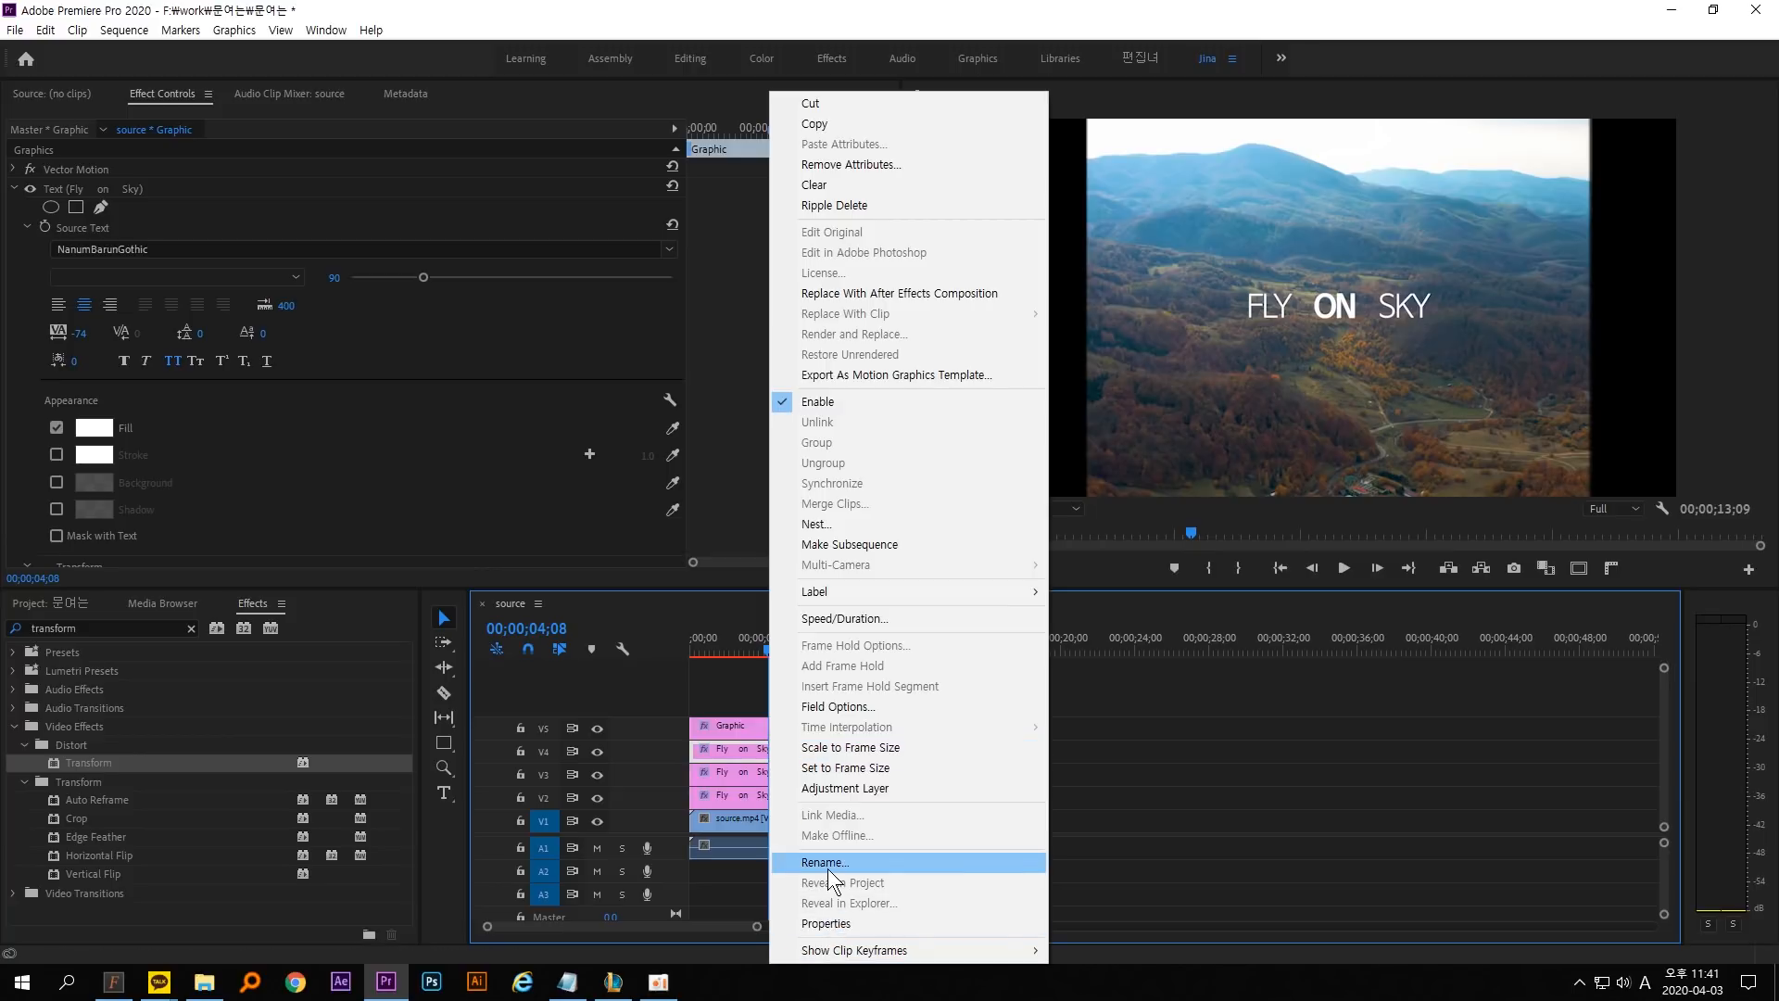
{"action": "left_click", "coordinate": [853, 863]}
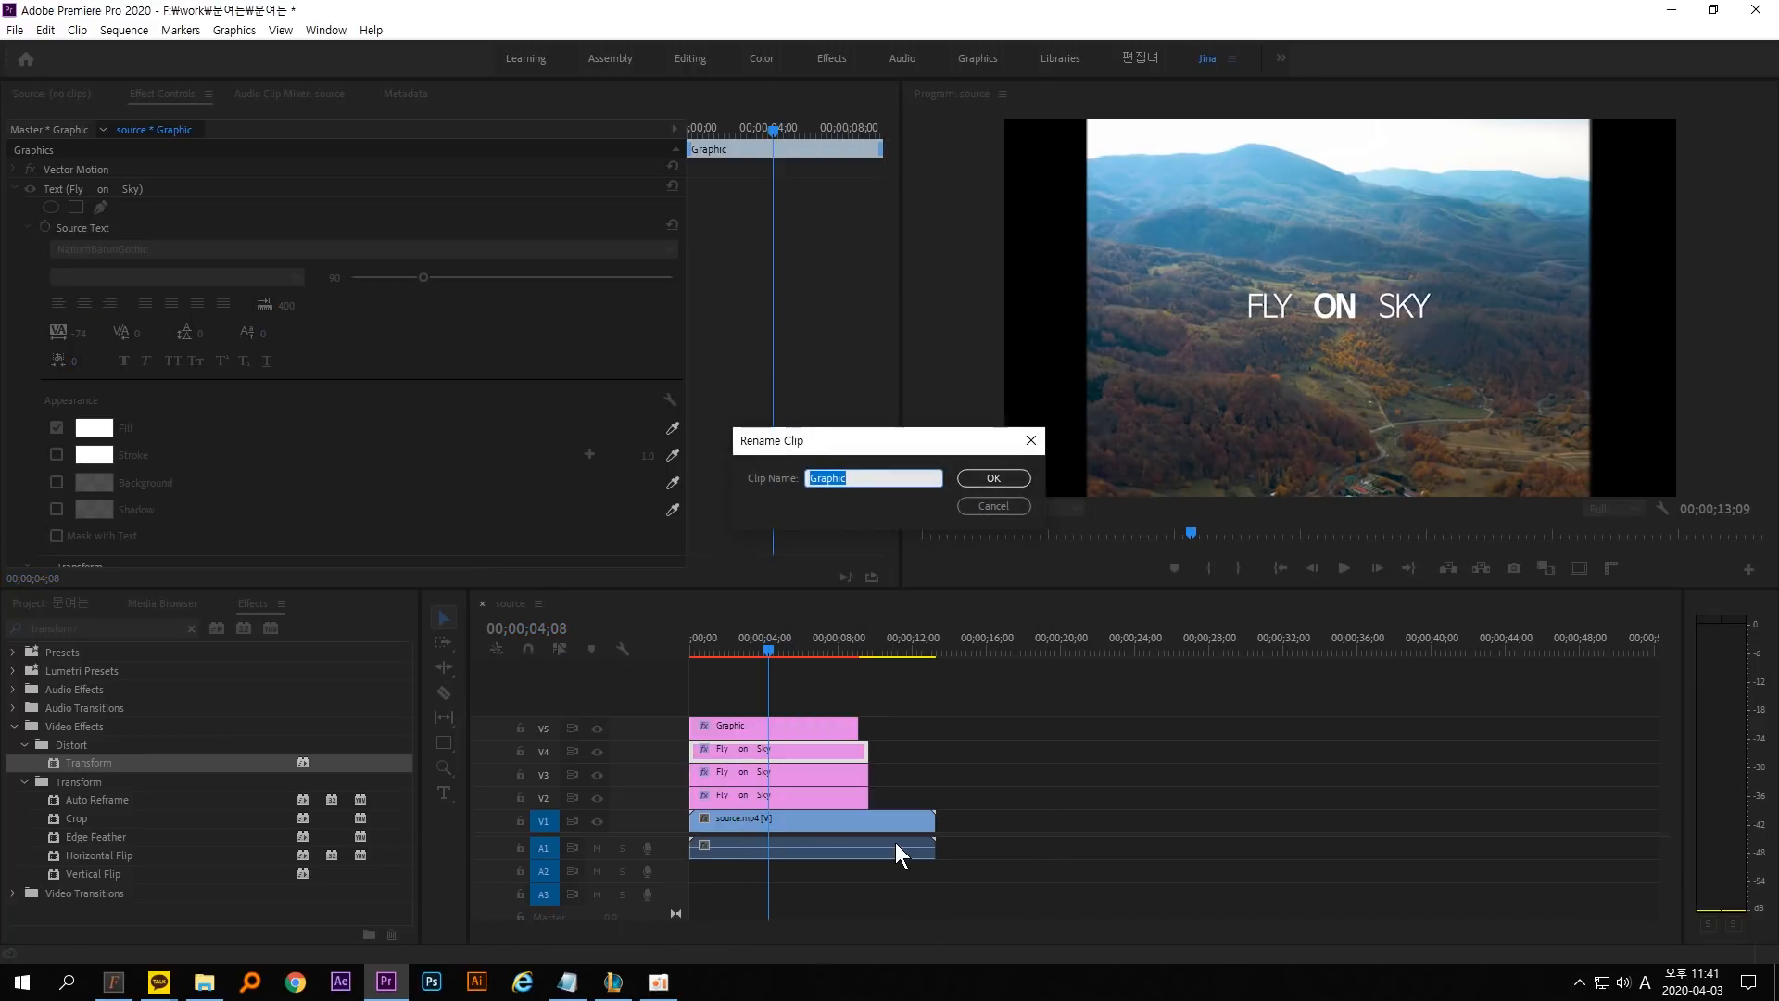
{"action": "type", "text": "on"}
{"action": "key", "text": "Return"}
Rename the title clip on V3 as fly and the one on V2 as sky.
{"action": "right_click", "coordinate": [776, 774]}
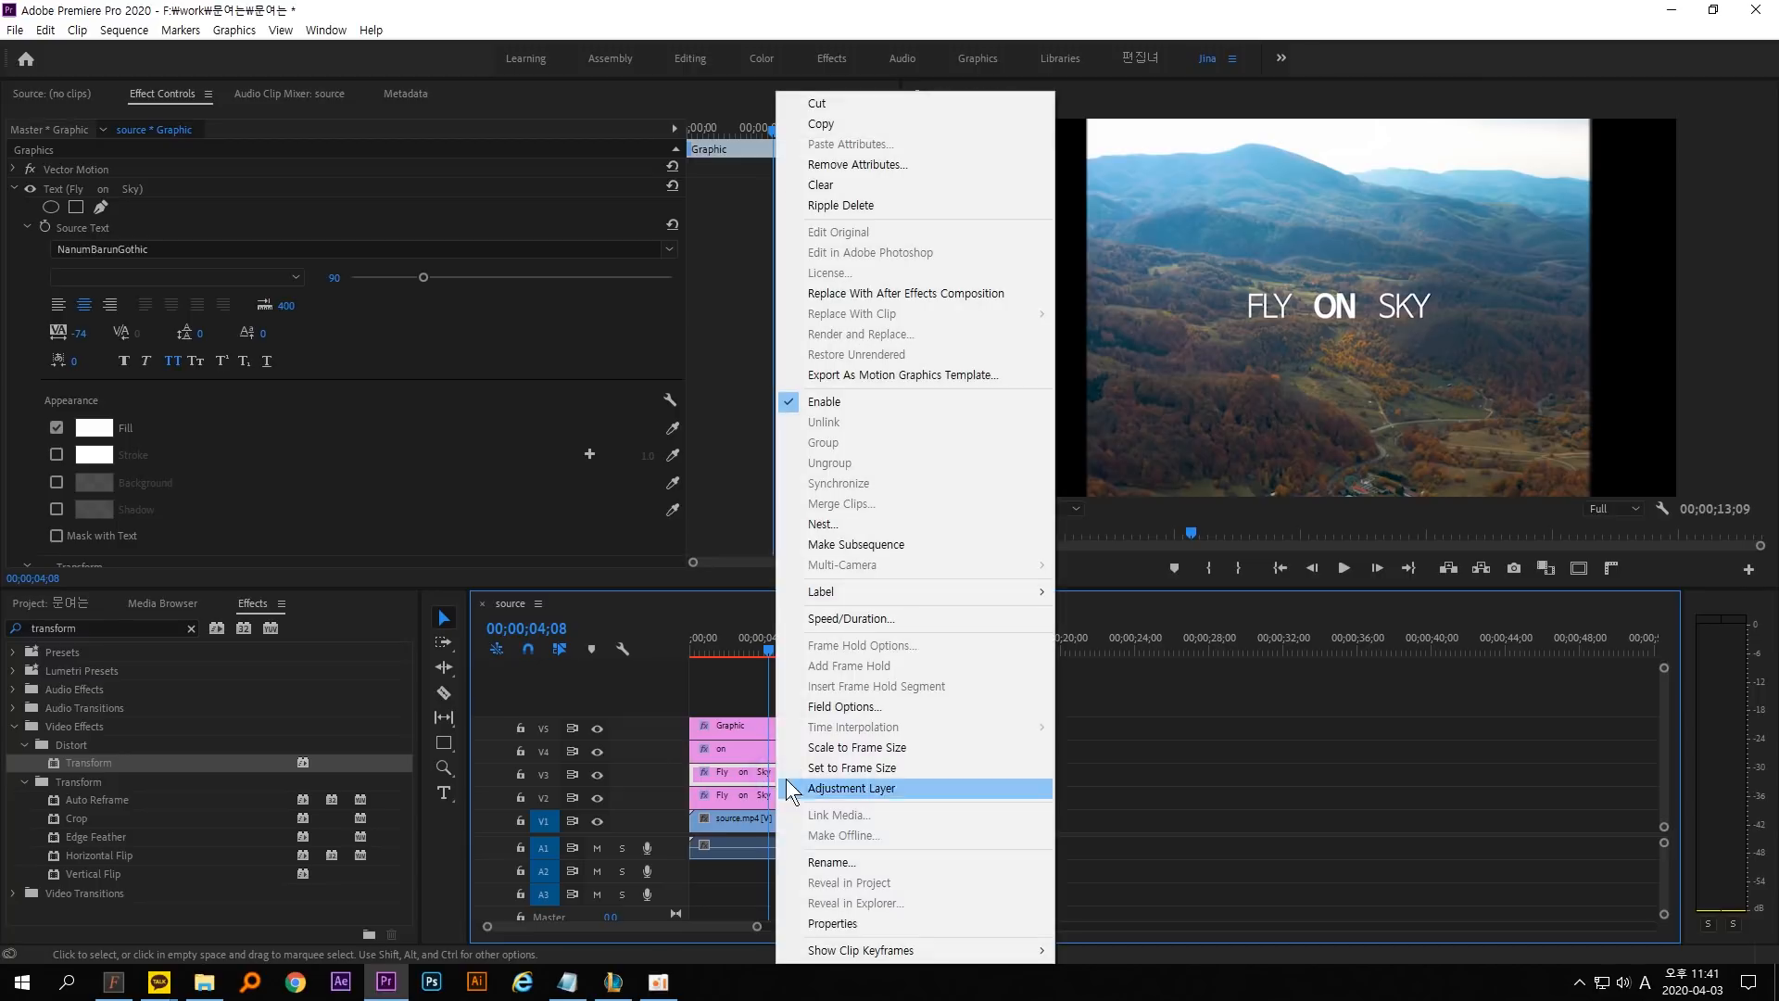
{"action": "left_click", "coordinate": [849, 859]}
{"action": "type", "text": "fly"}
{"action": "key", "text": "Return"}
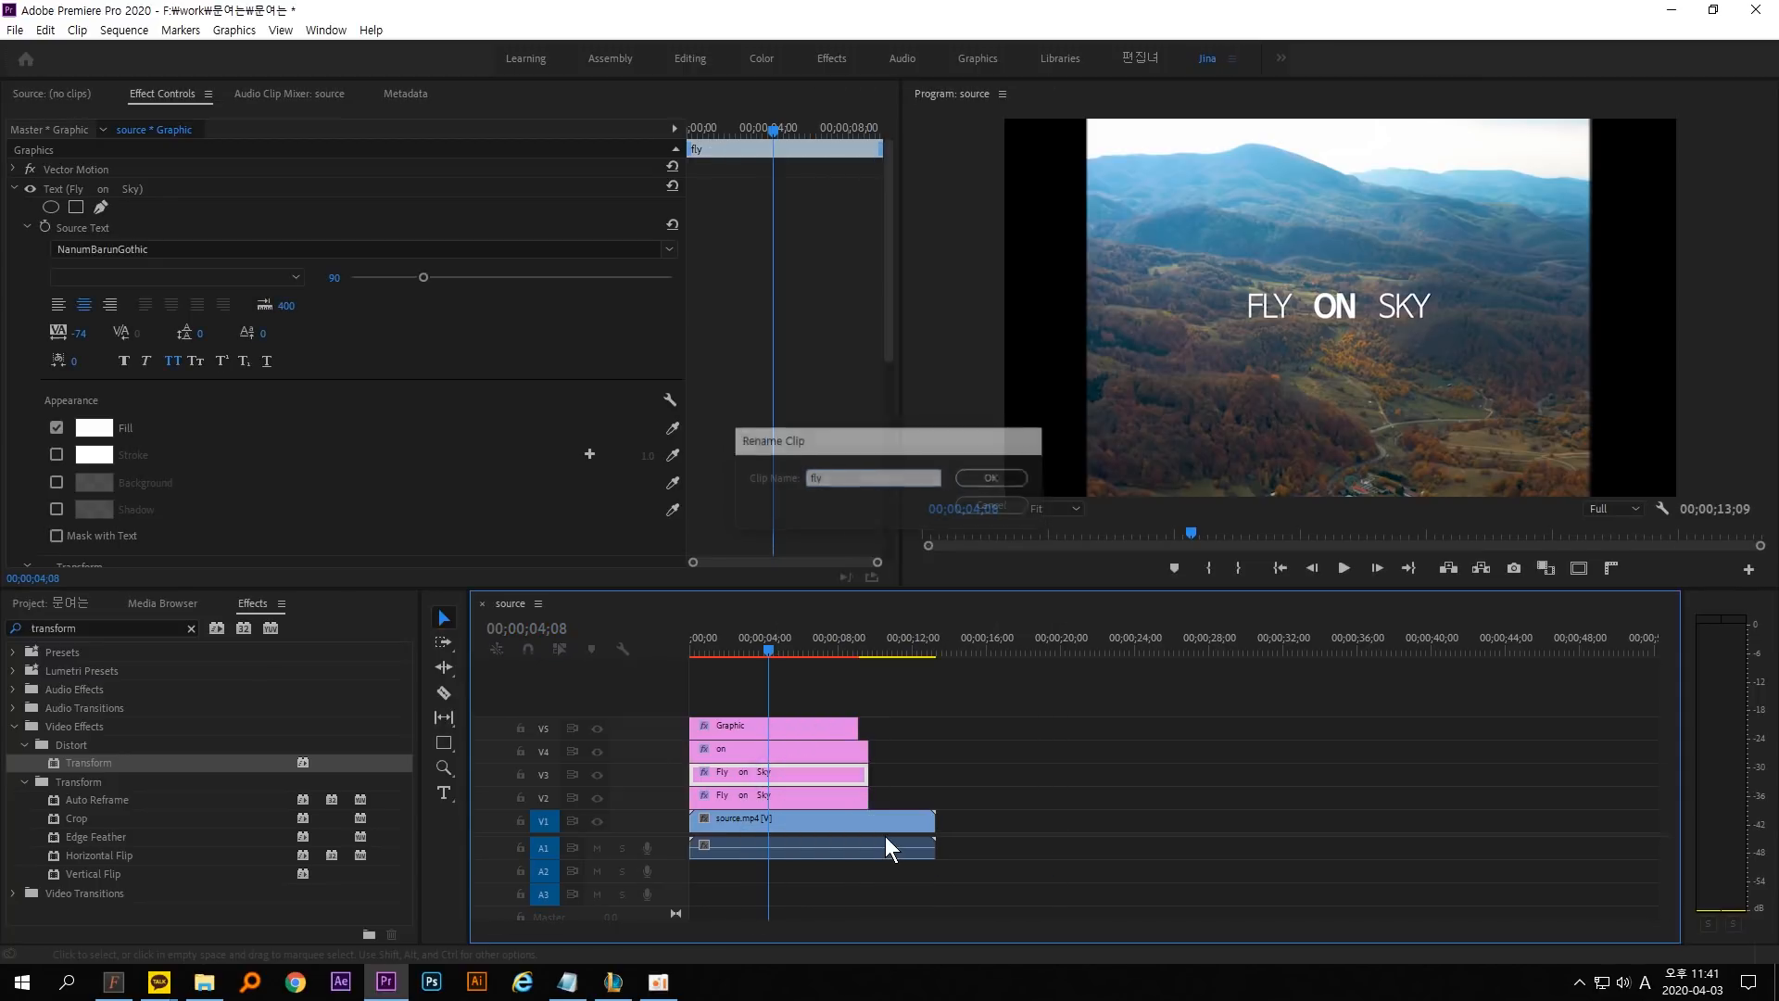
{"action": "left_click", "coordinate": [784, 795]}
{"action": "right_click", "coordinate": [784, 795]}
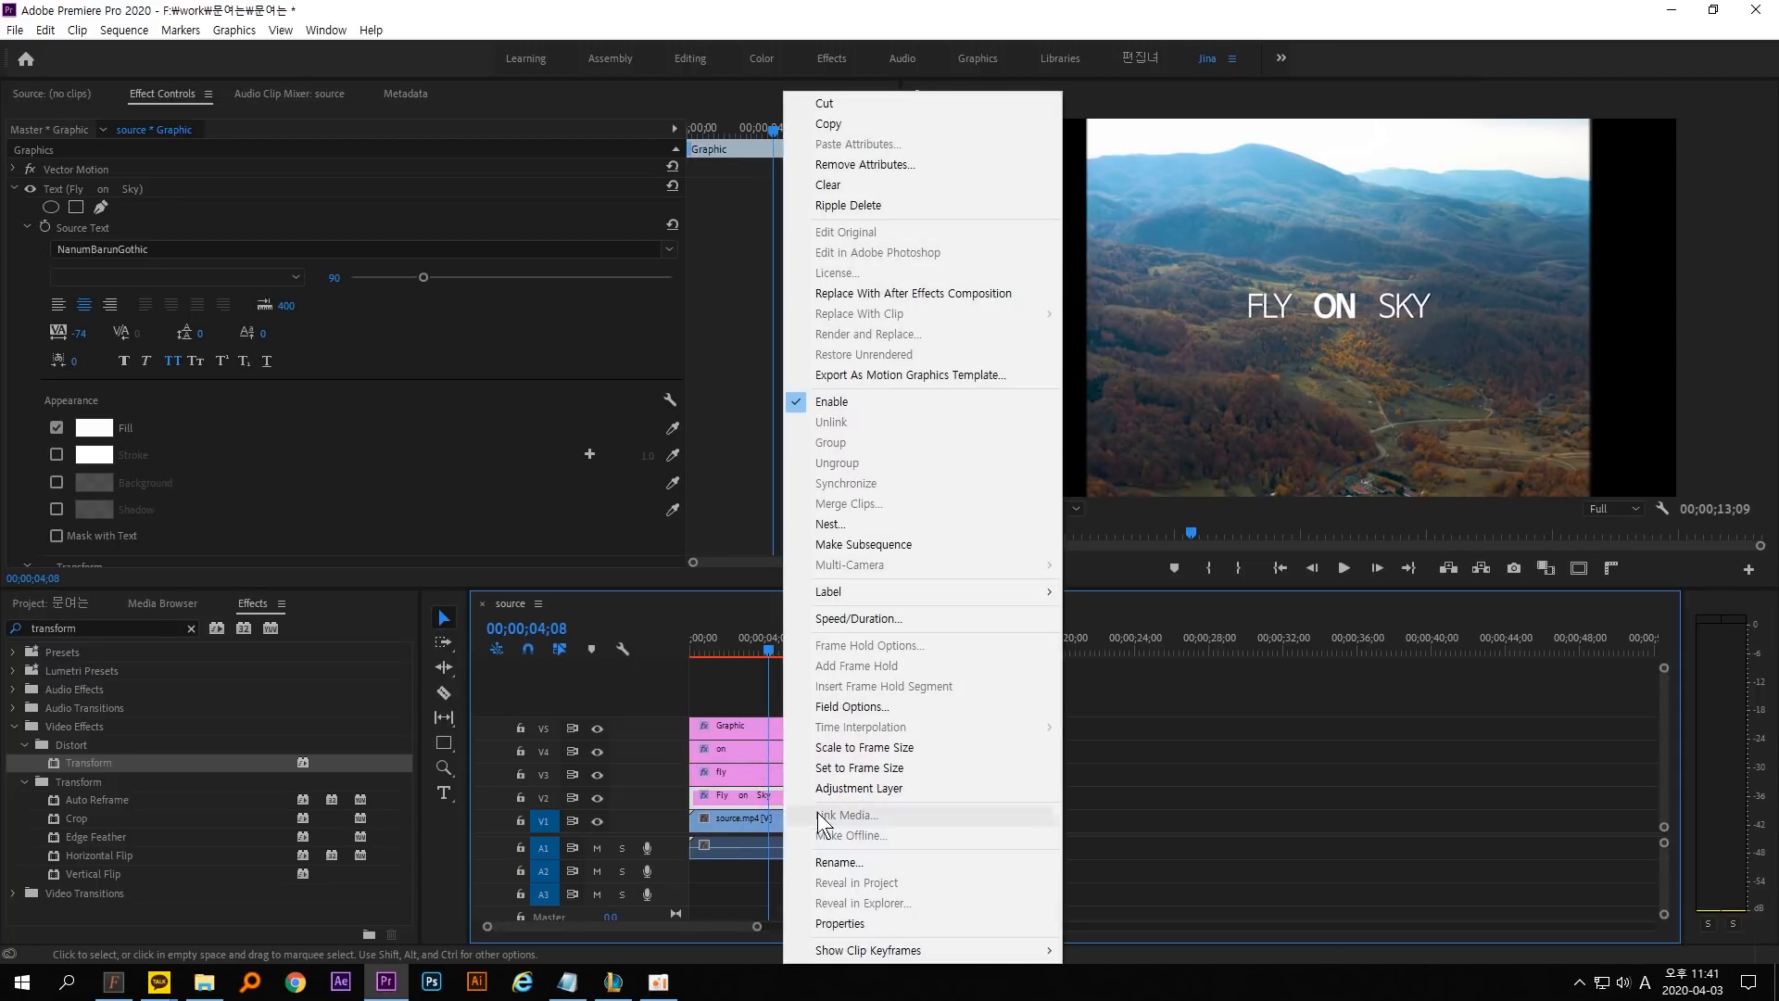
{"action": "left_click", "coordinate": [852, 858]}
{"action": "type", "text": "sky"}
{"action": "key", "text": "Return"}
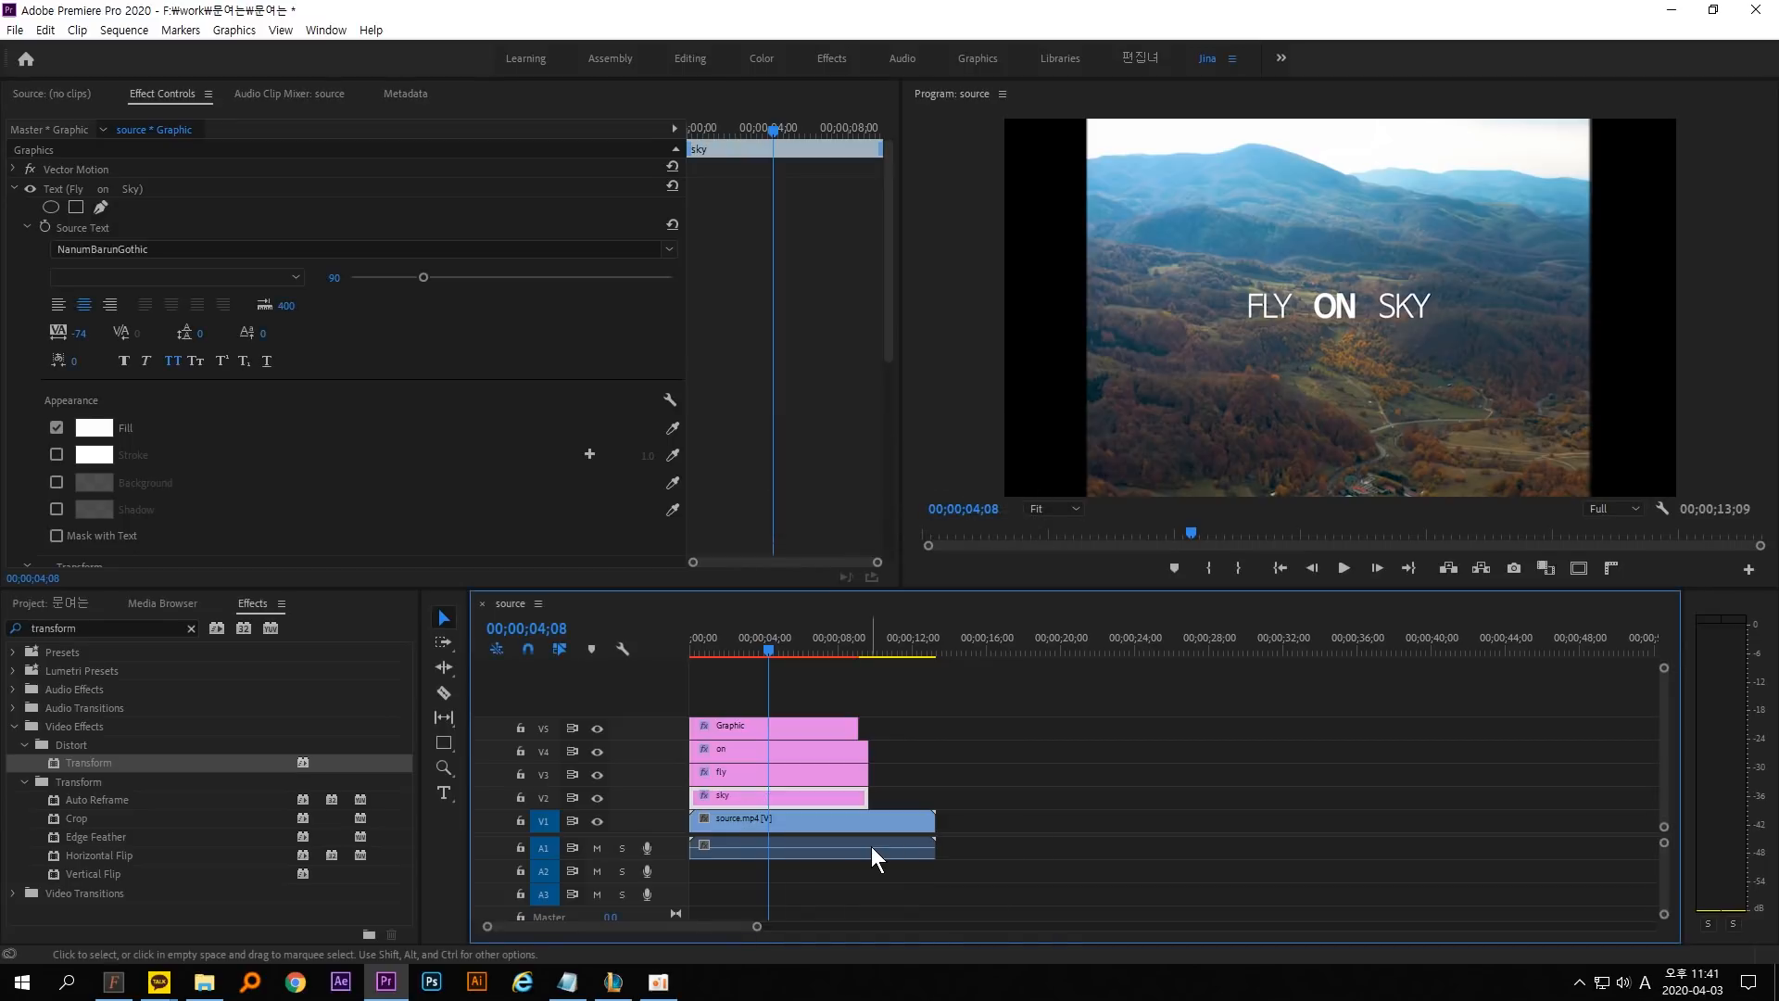
Add a four-point polygon mask to the on clip's text and fit it around the word ON.
{"action": "left_click", "coordinate": [798, 752]}
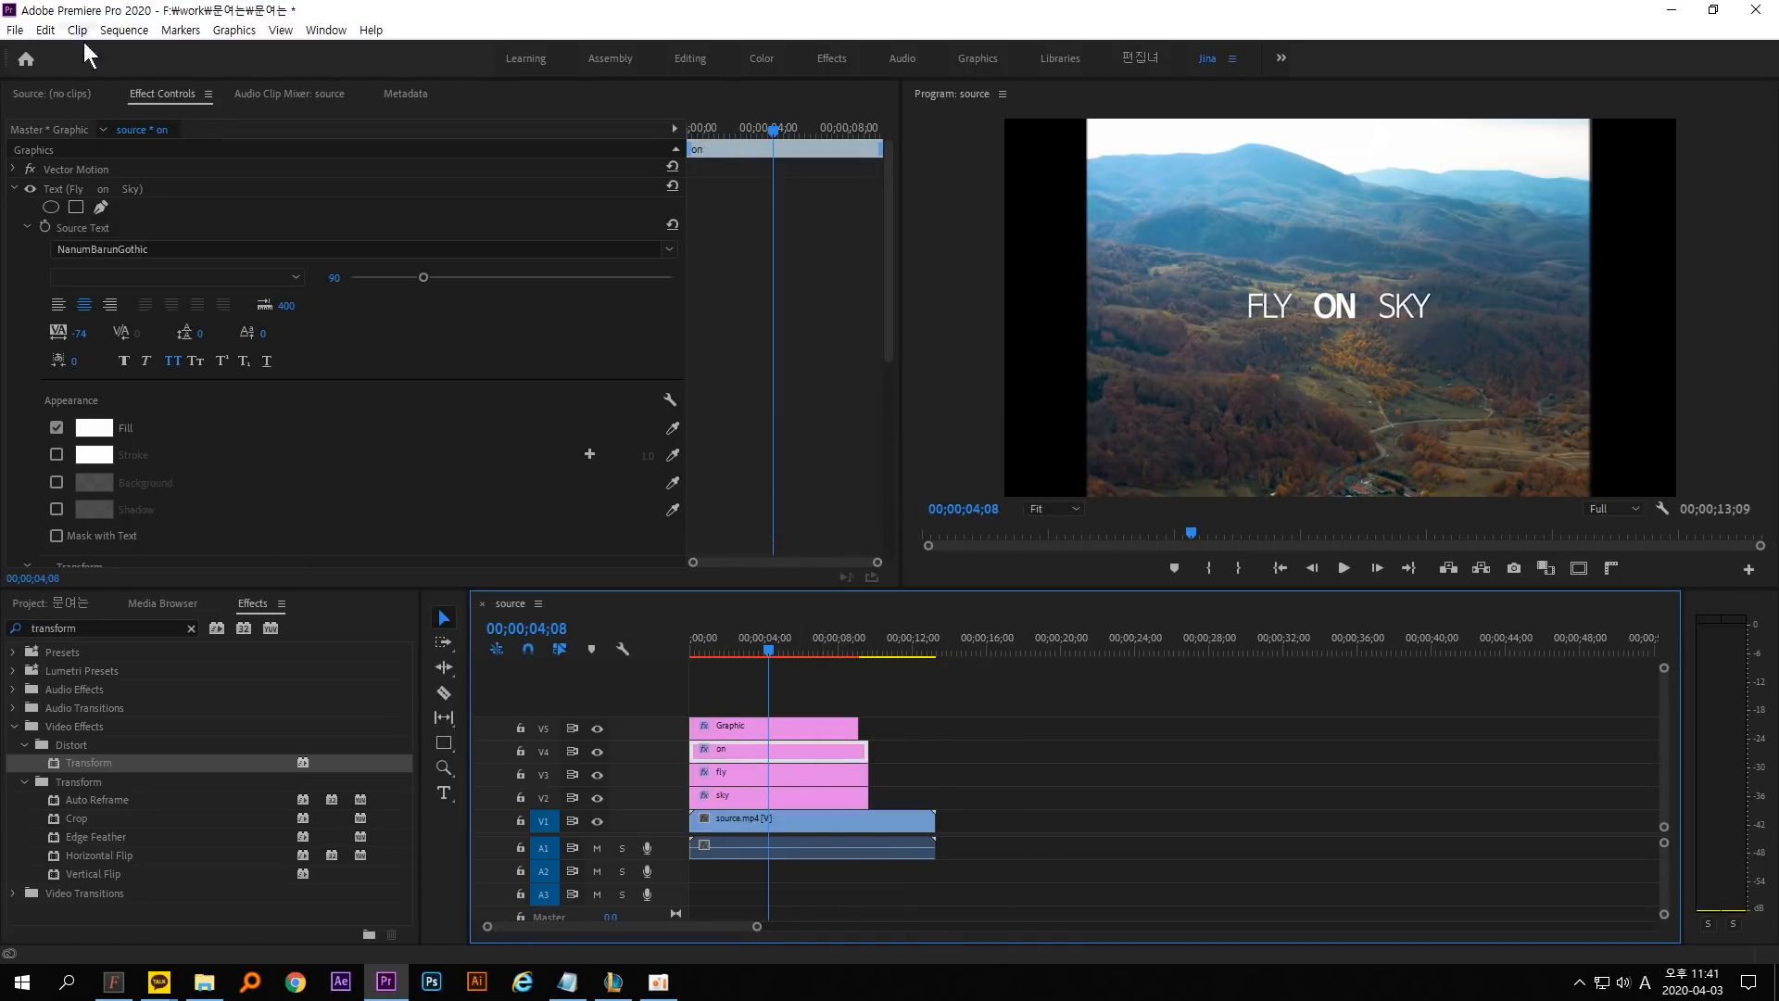
{"action": "left_click", "coordinate": [56, 189]}
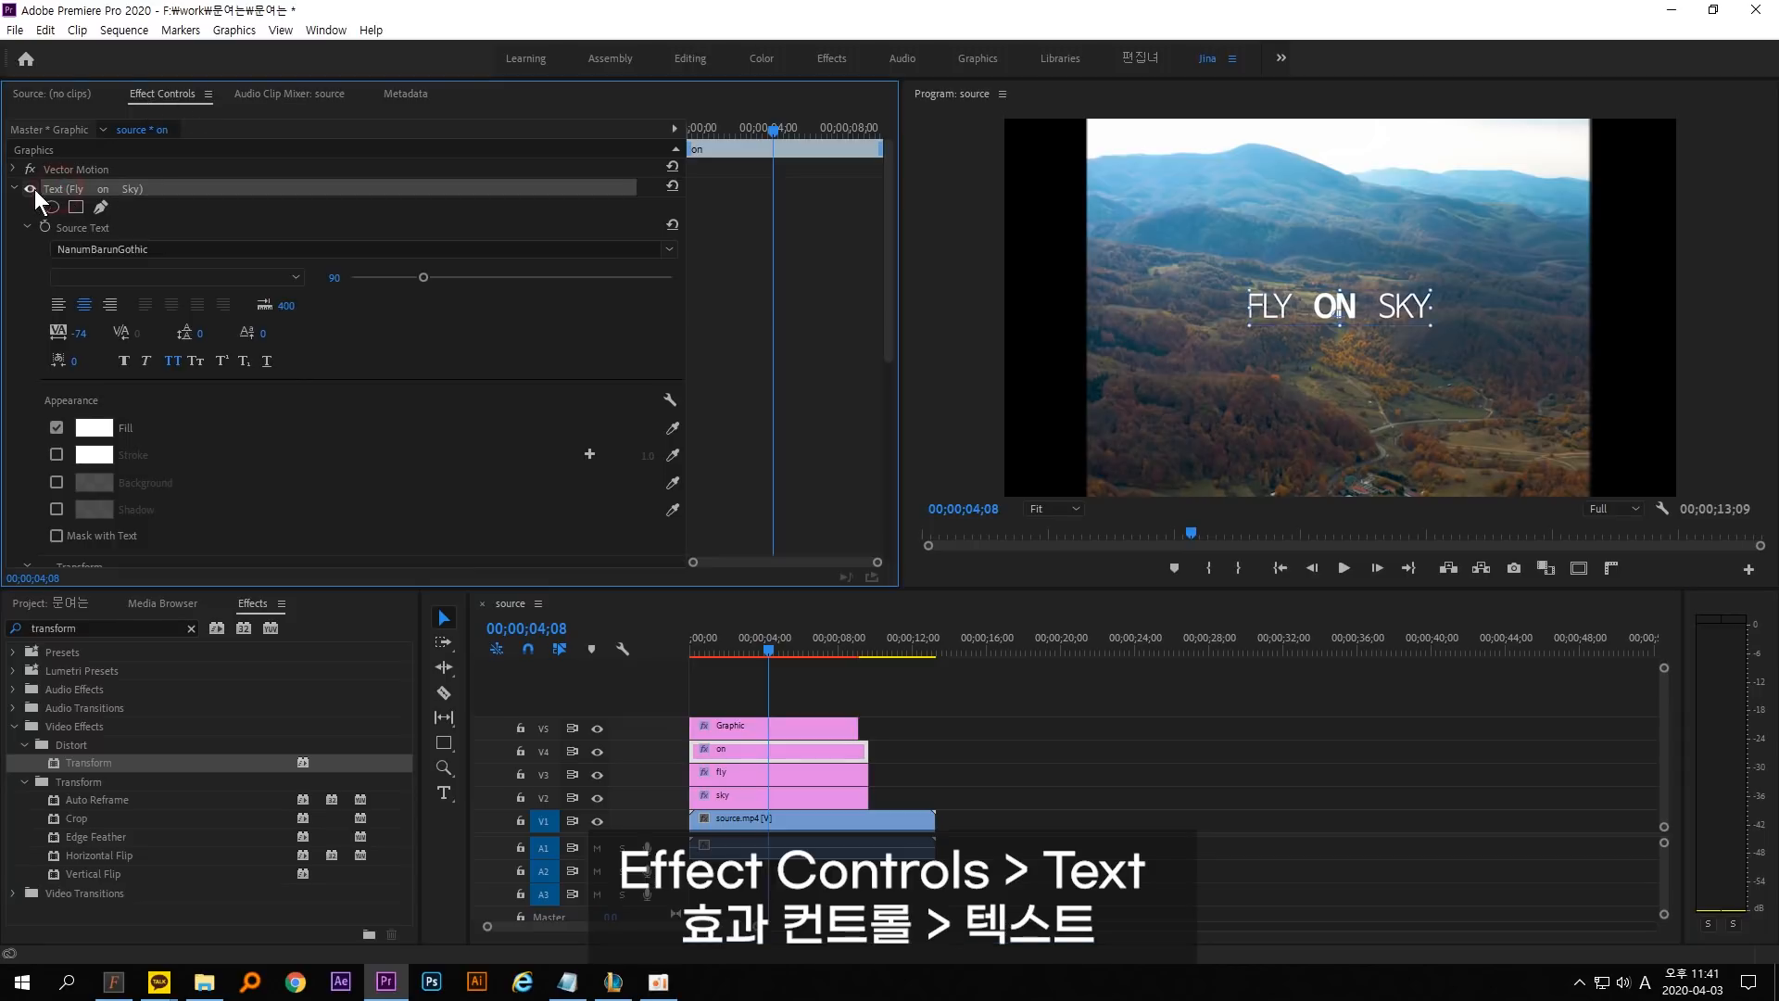
{"action": "left_click", "coordinate": [15, 188]}
{"action": "left_click", "coordinate": [15, 189]}
{"action": "left_click", "coordinate": [76, 207]}
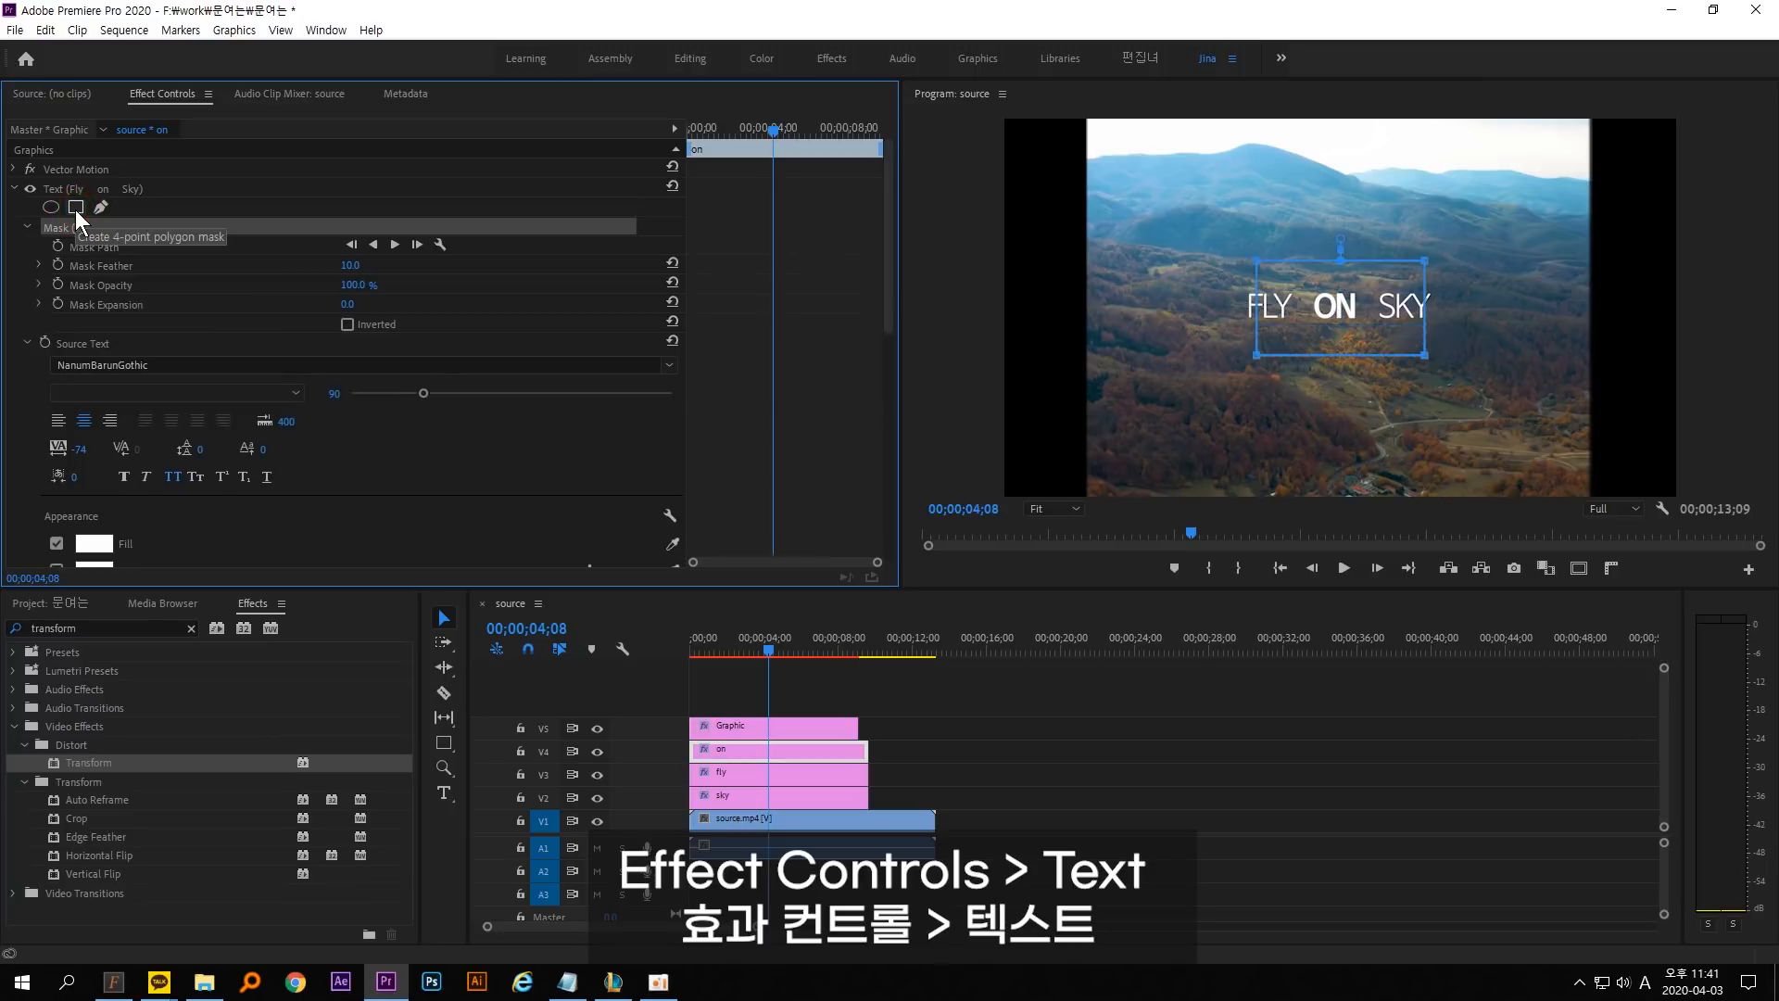
{"action": "left_click", "coordinate": [1271, 400]}
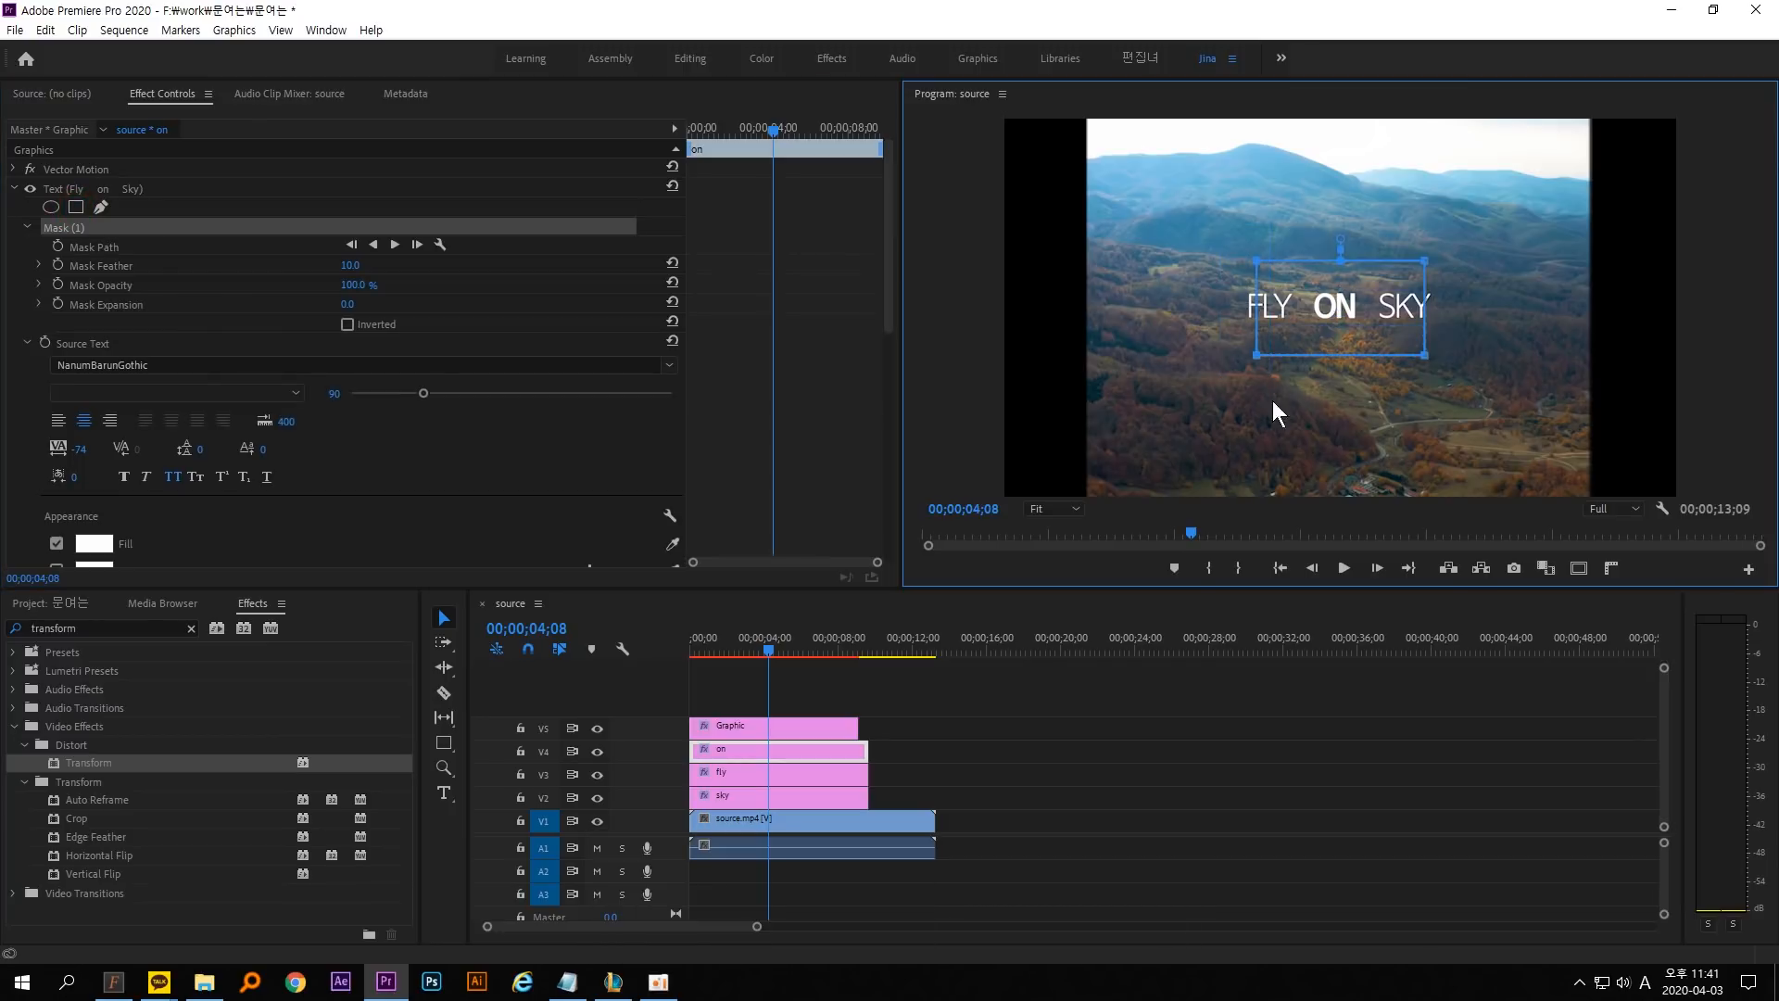
{"action": "left_click_drag", "start_coordinate": [1259, 354], "coordinate": [1301, 355]}
{"action": "left_click_drag", "start_coordinate": [1424, 355], "coordinate": [1370, 352]}
Add a four-point polygon mask to the fly clip's text and fit it around the word FLY.
{"action": "left_click", "coordinate": [780, 772]}
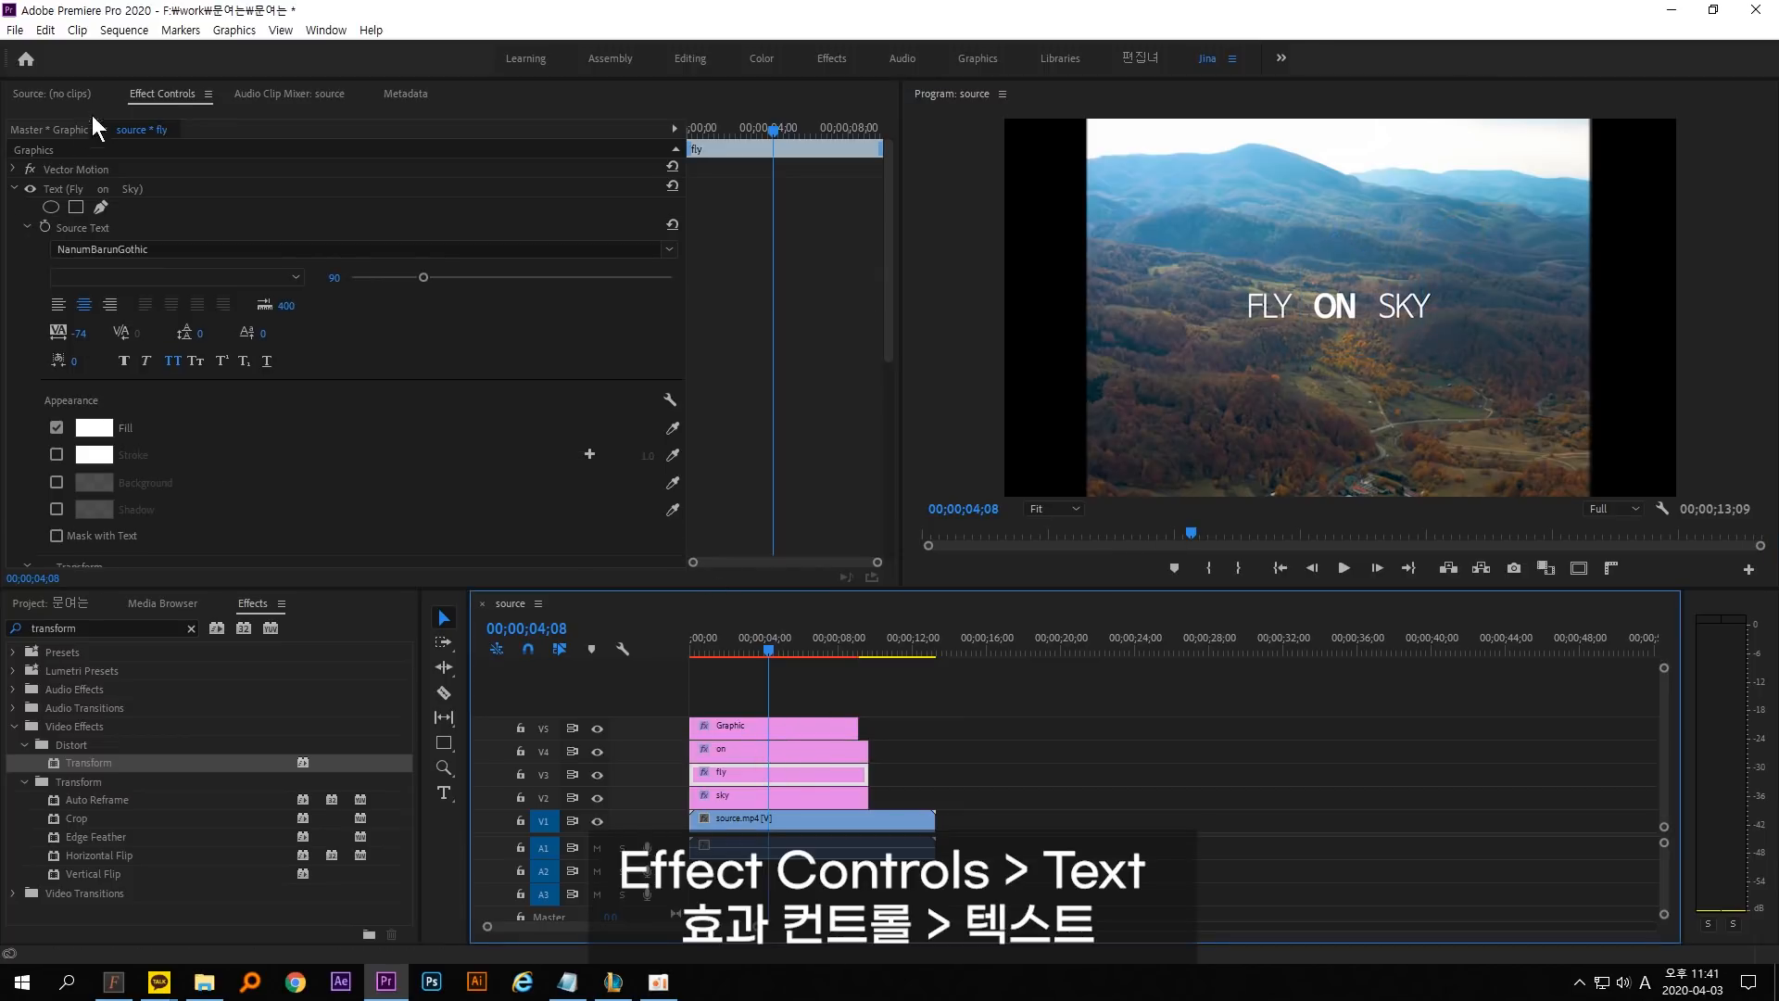
{"action": "left_click", "coordinate": [170, 93]}
{"action": "left_click", "coordinate": [58, 189]}
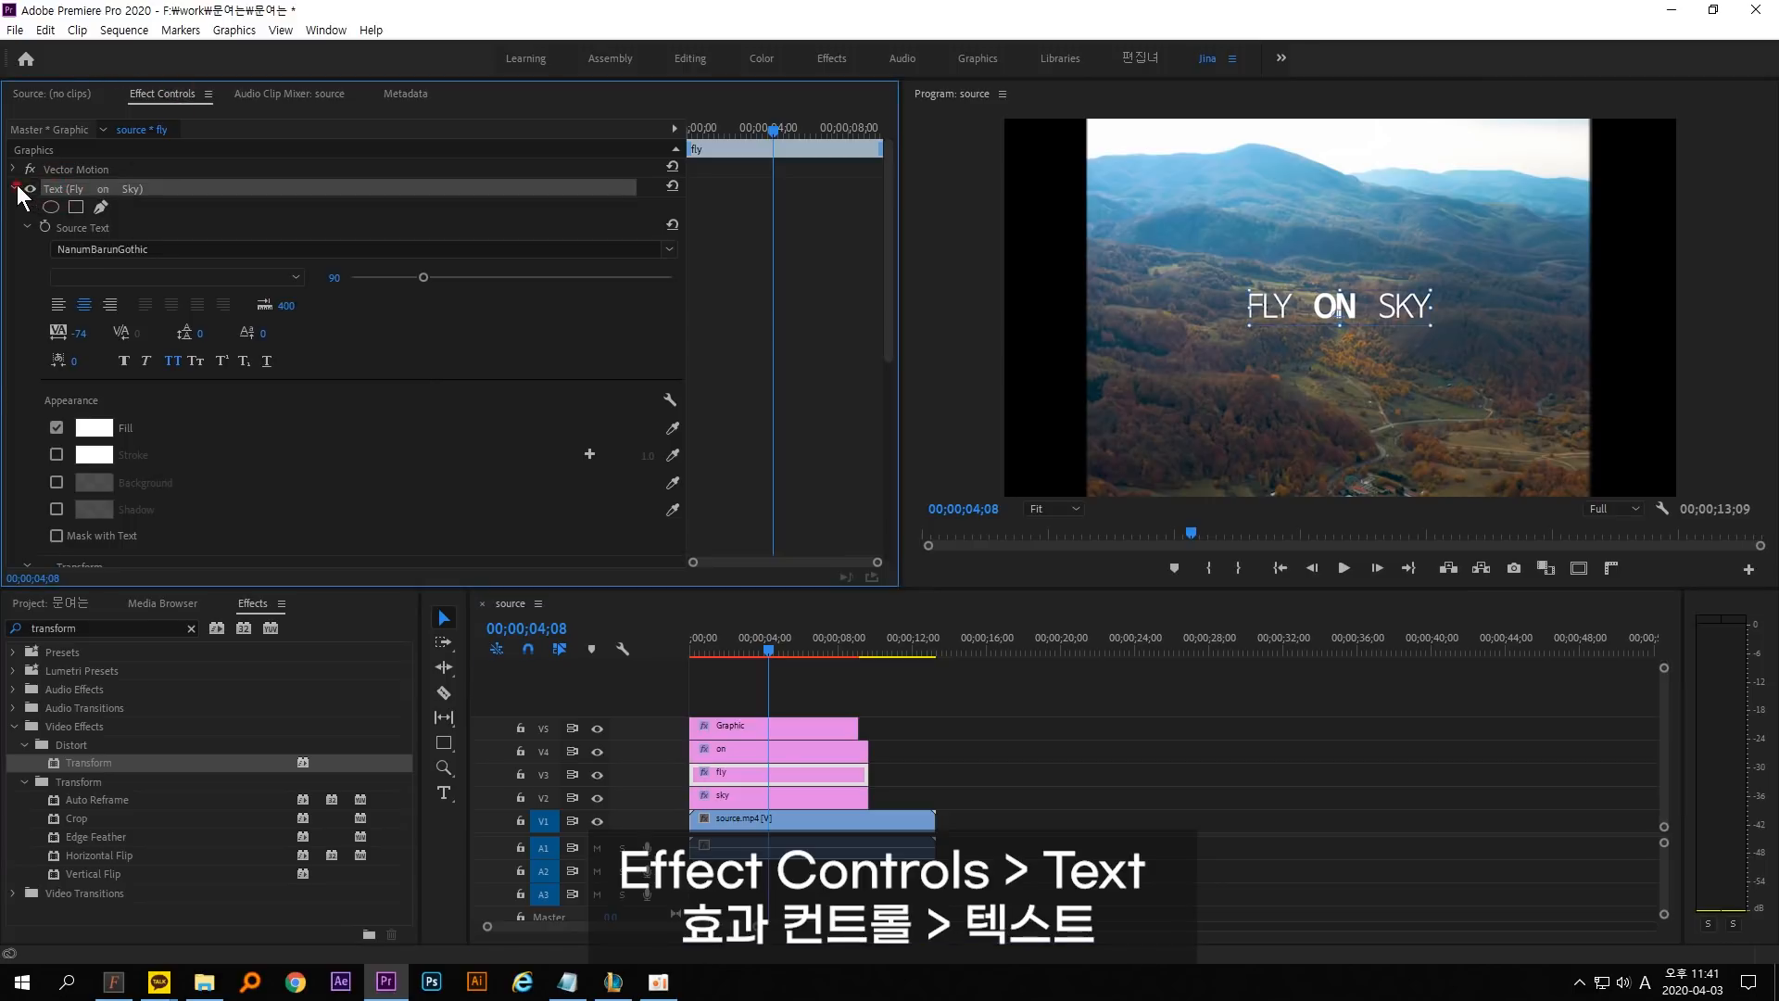
{"action": "left_click", "coordinate": [14, 189]}
{"action": "left_click", "coordinate": [14, 188]}
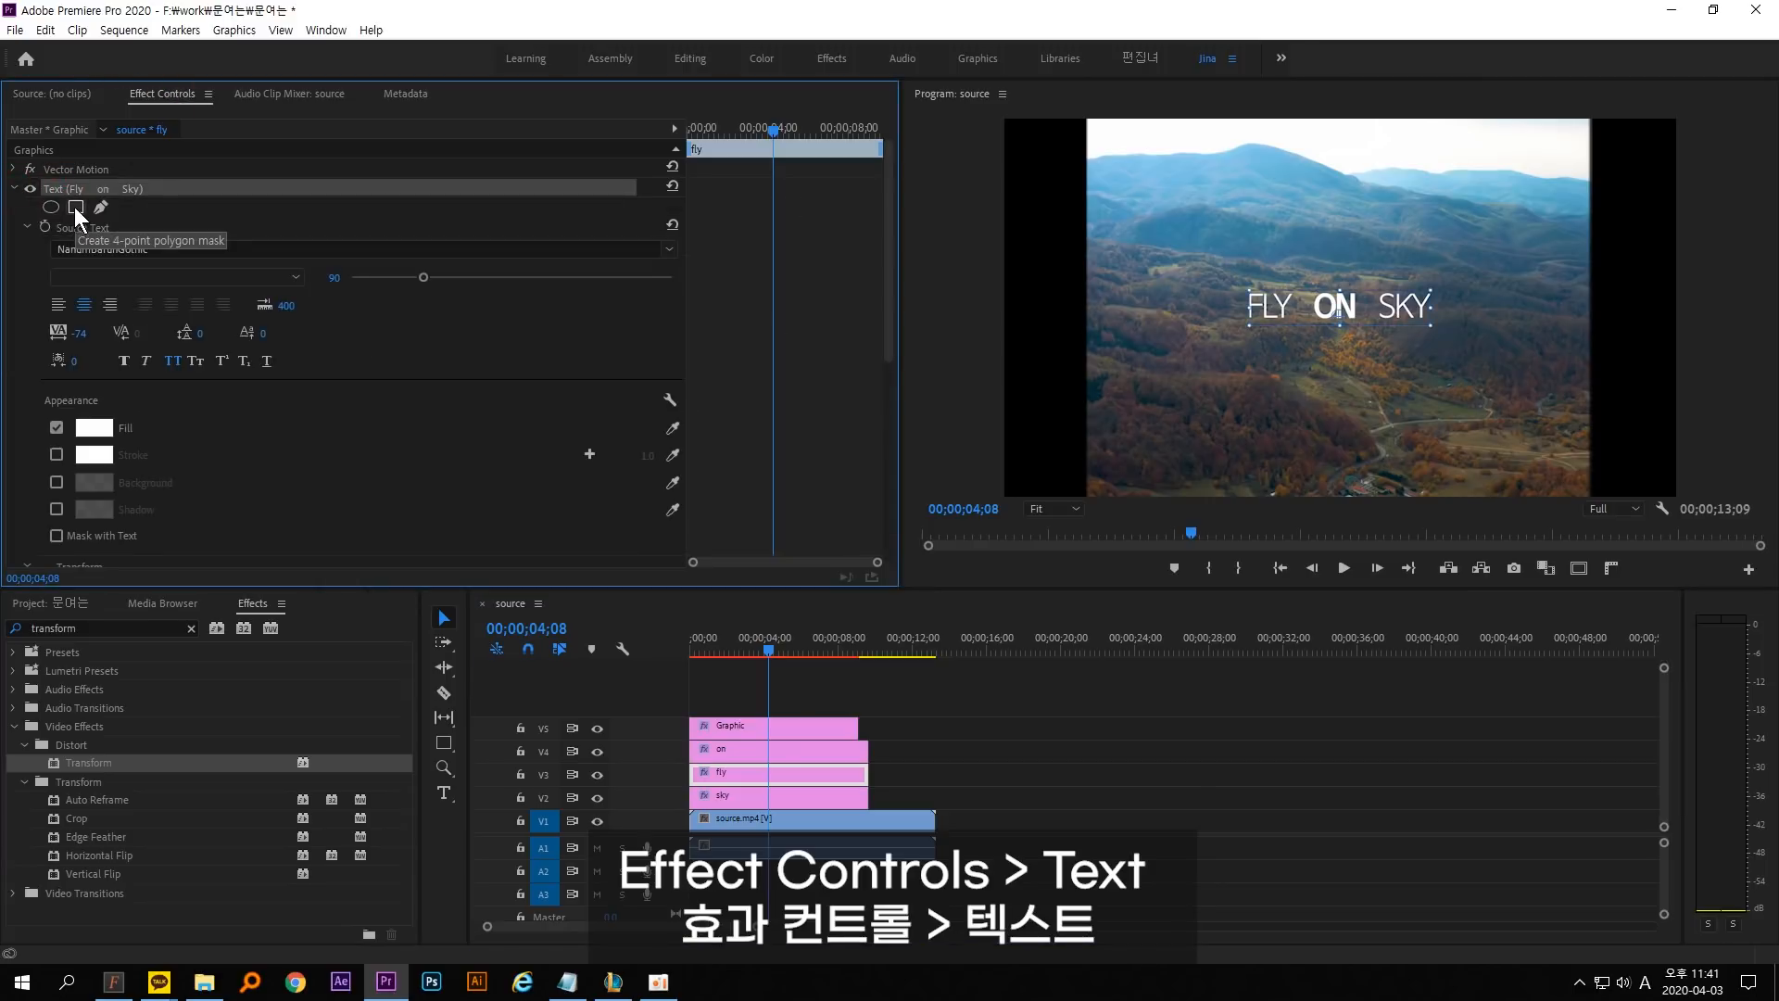
{"action": "left_click", "coordinate": [76, 207]}
{"action": "left_click_drag", "start_coordinate": [1307, 331], "coordinate": [1282, 320]}
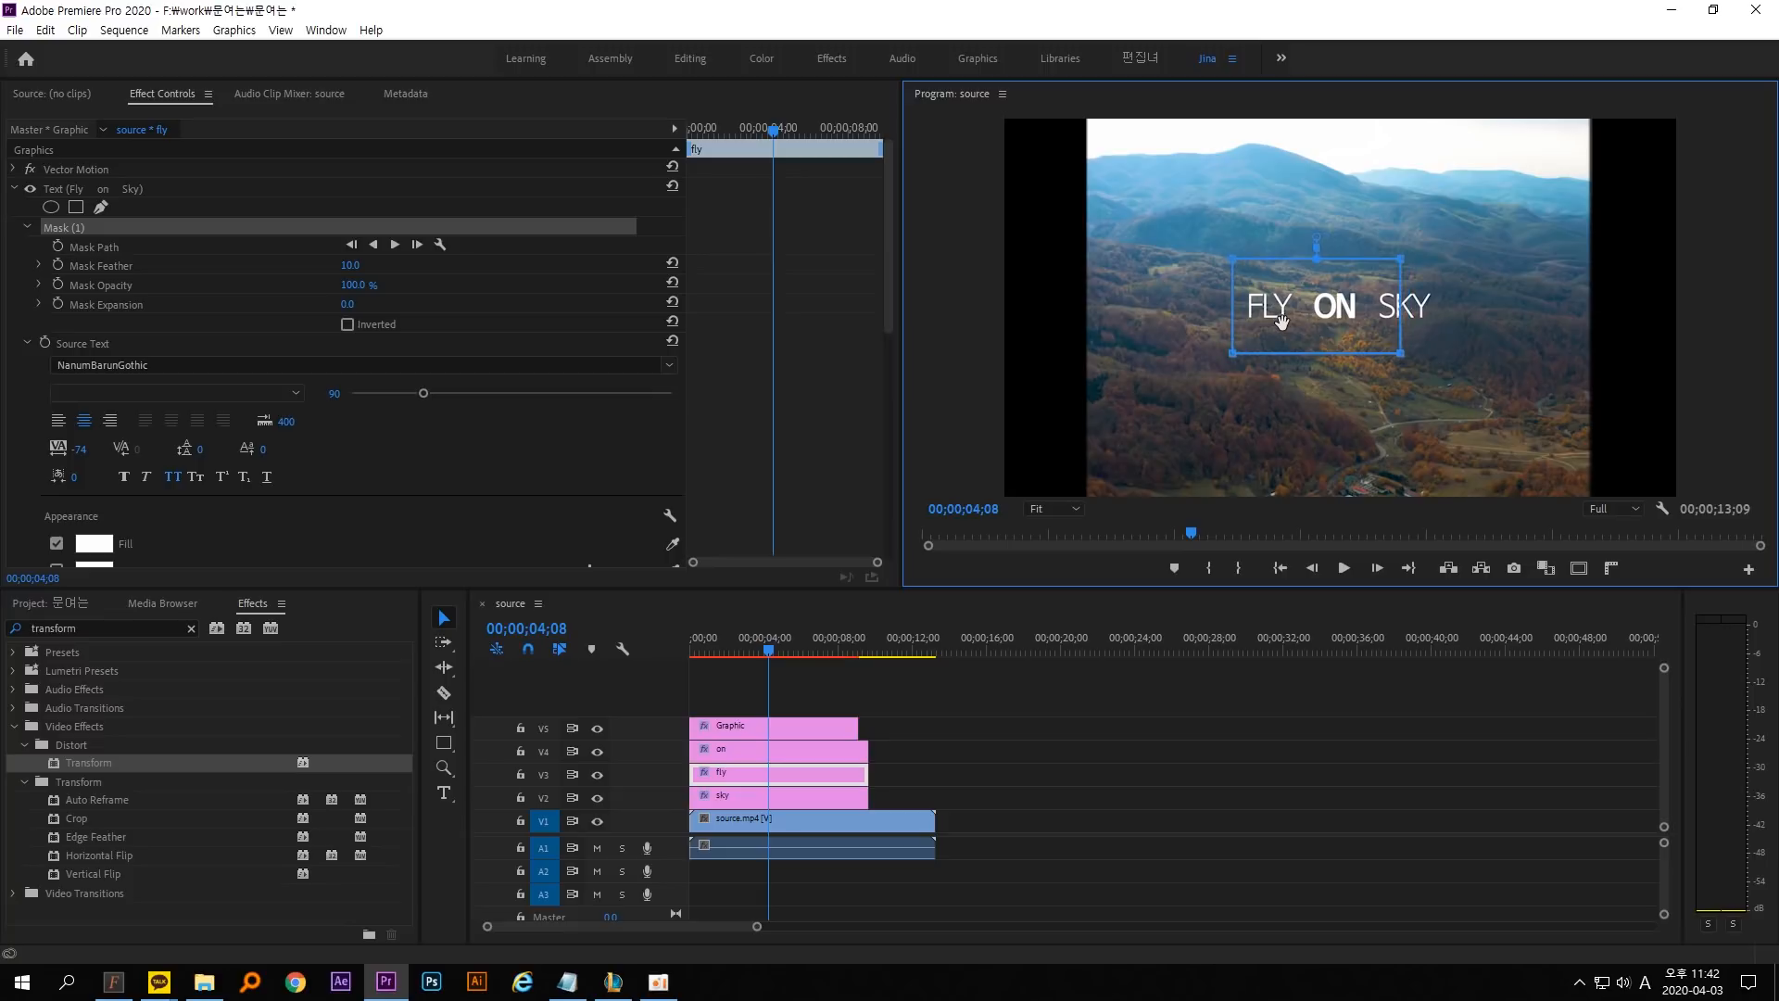
{"action": "left_click_drag", "start_coordinate": [1400, 353], "coordinate": [1239, 357]}
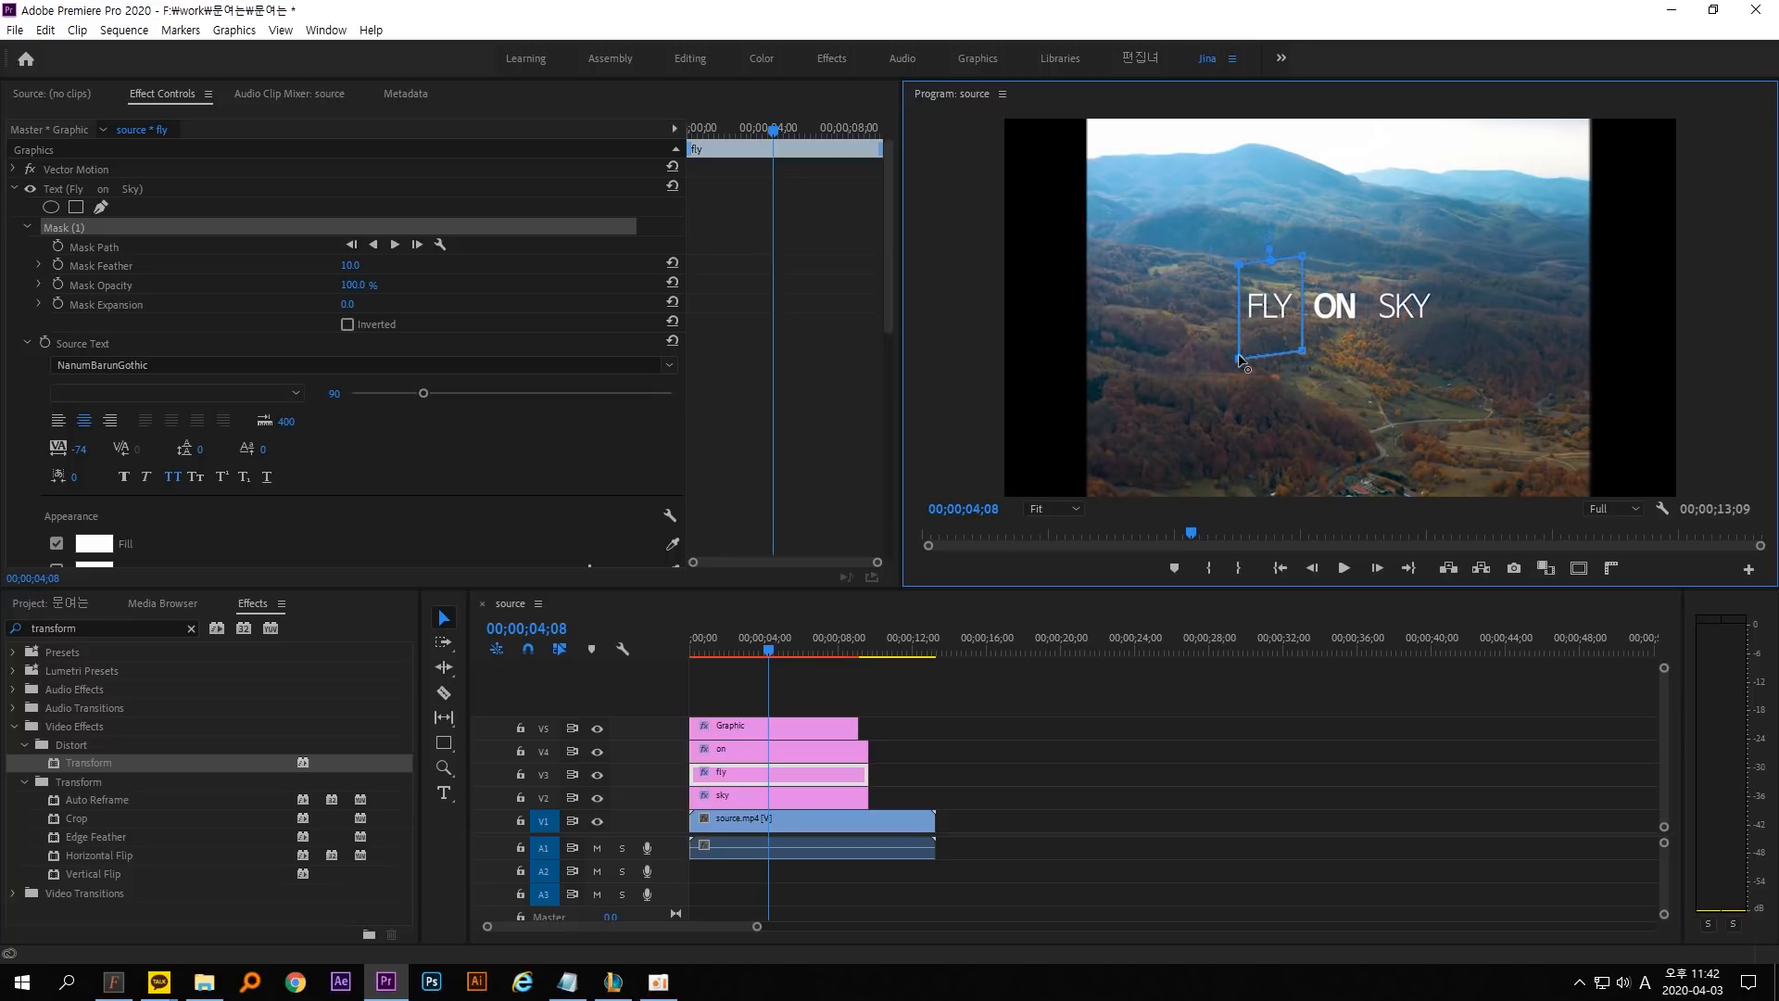
Mask the sky clip's text with a four-point polygon around the word SKY and set the mask feather to 0.
{"action": "left_click", "coordinate": [758, 795]}
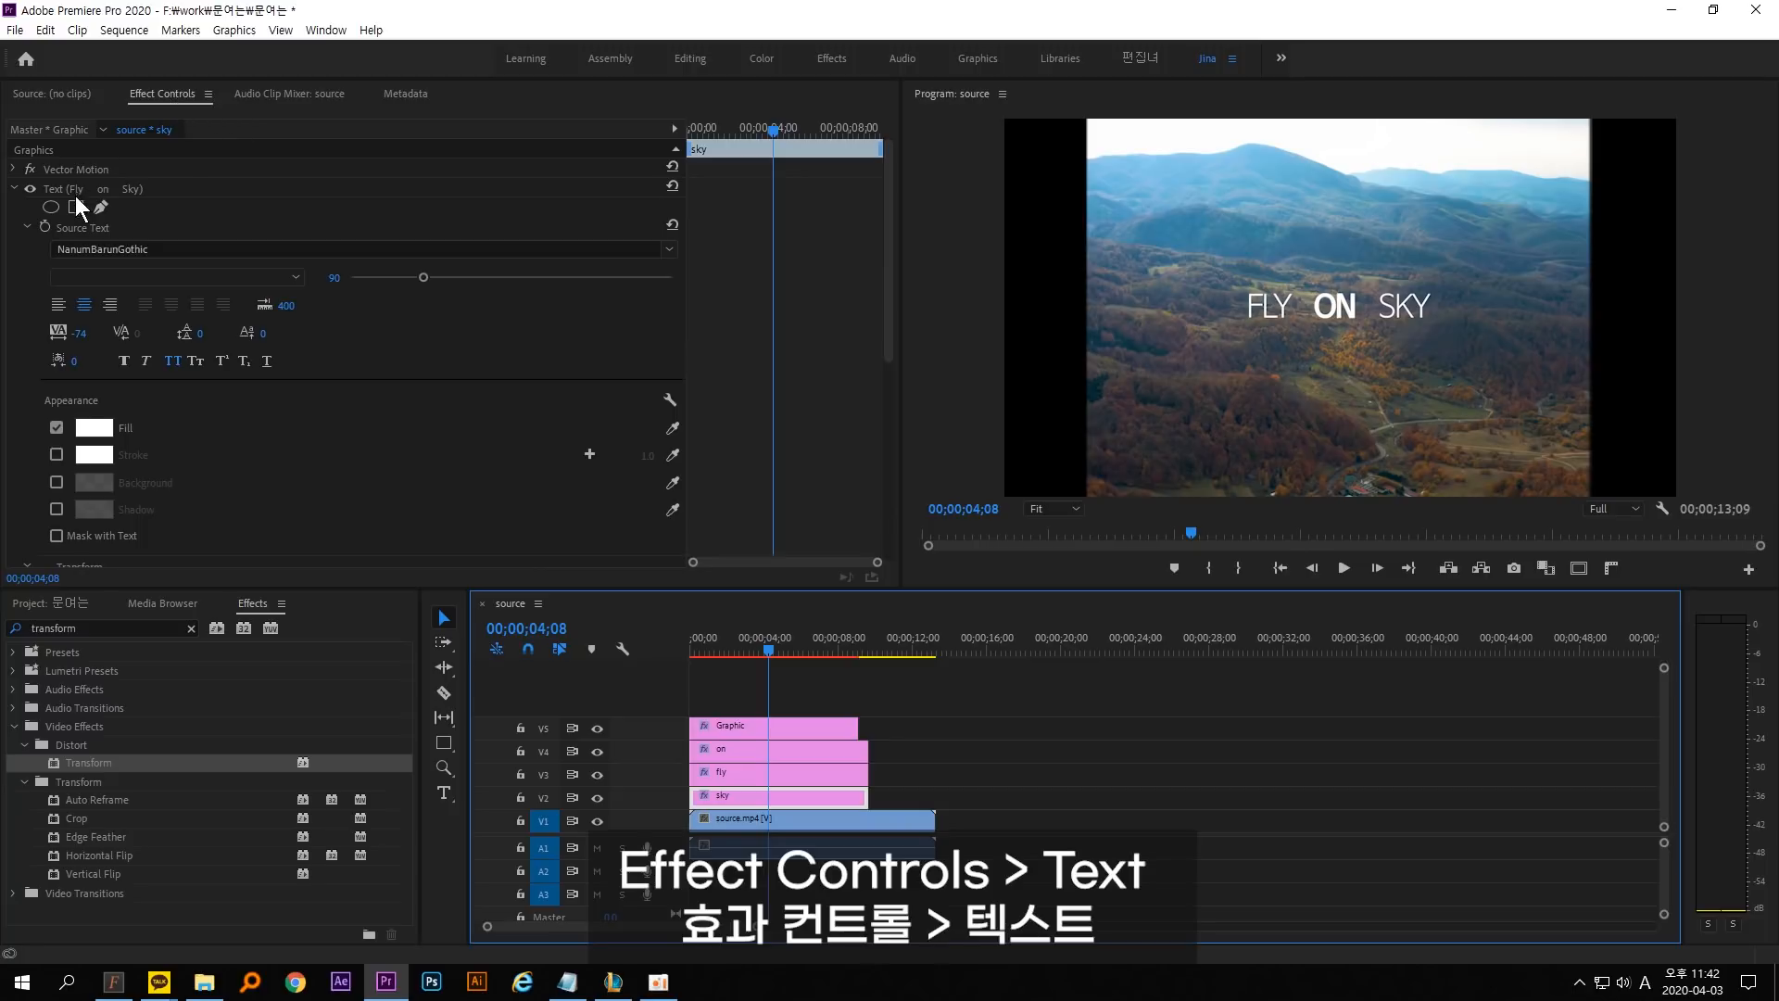
{"action": "left_click", "coordinate": [52, 188]}
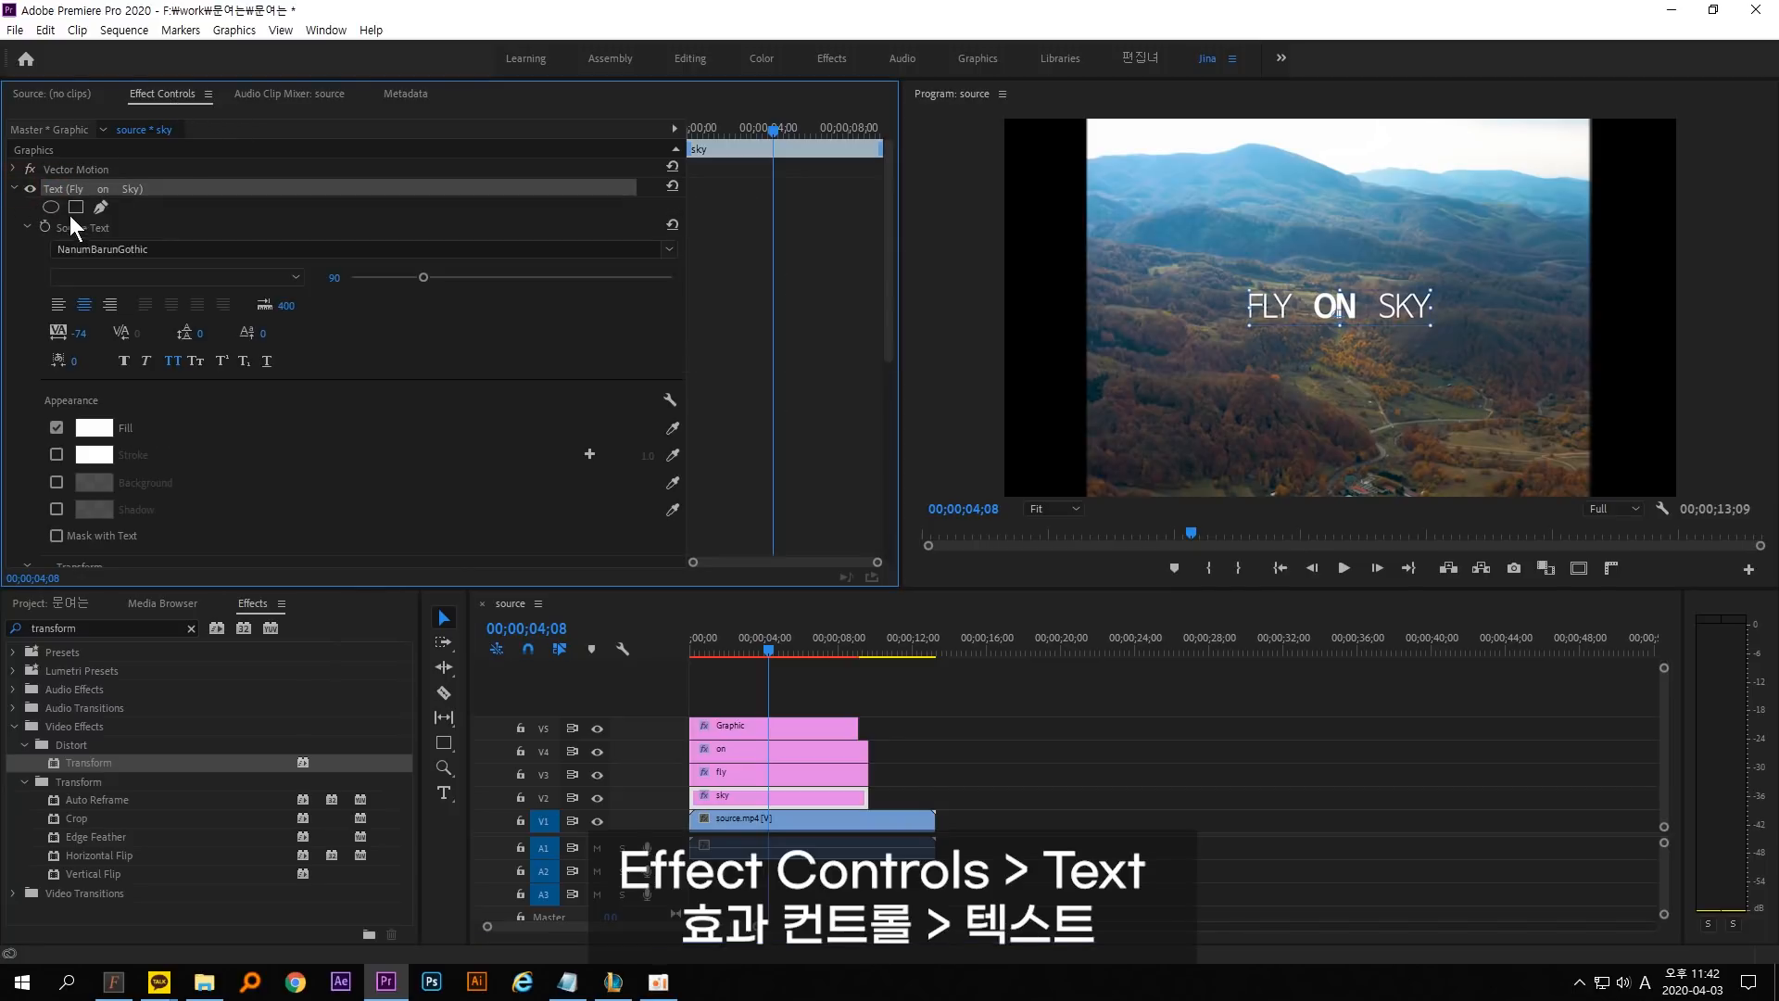
{"action": "left_click", "coordinate": [76, 207]}
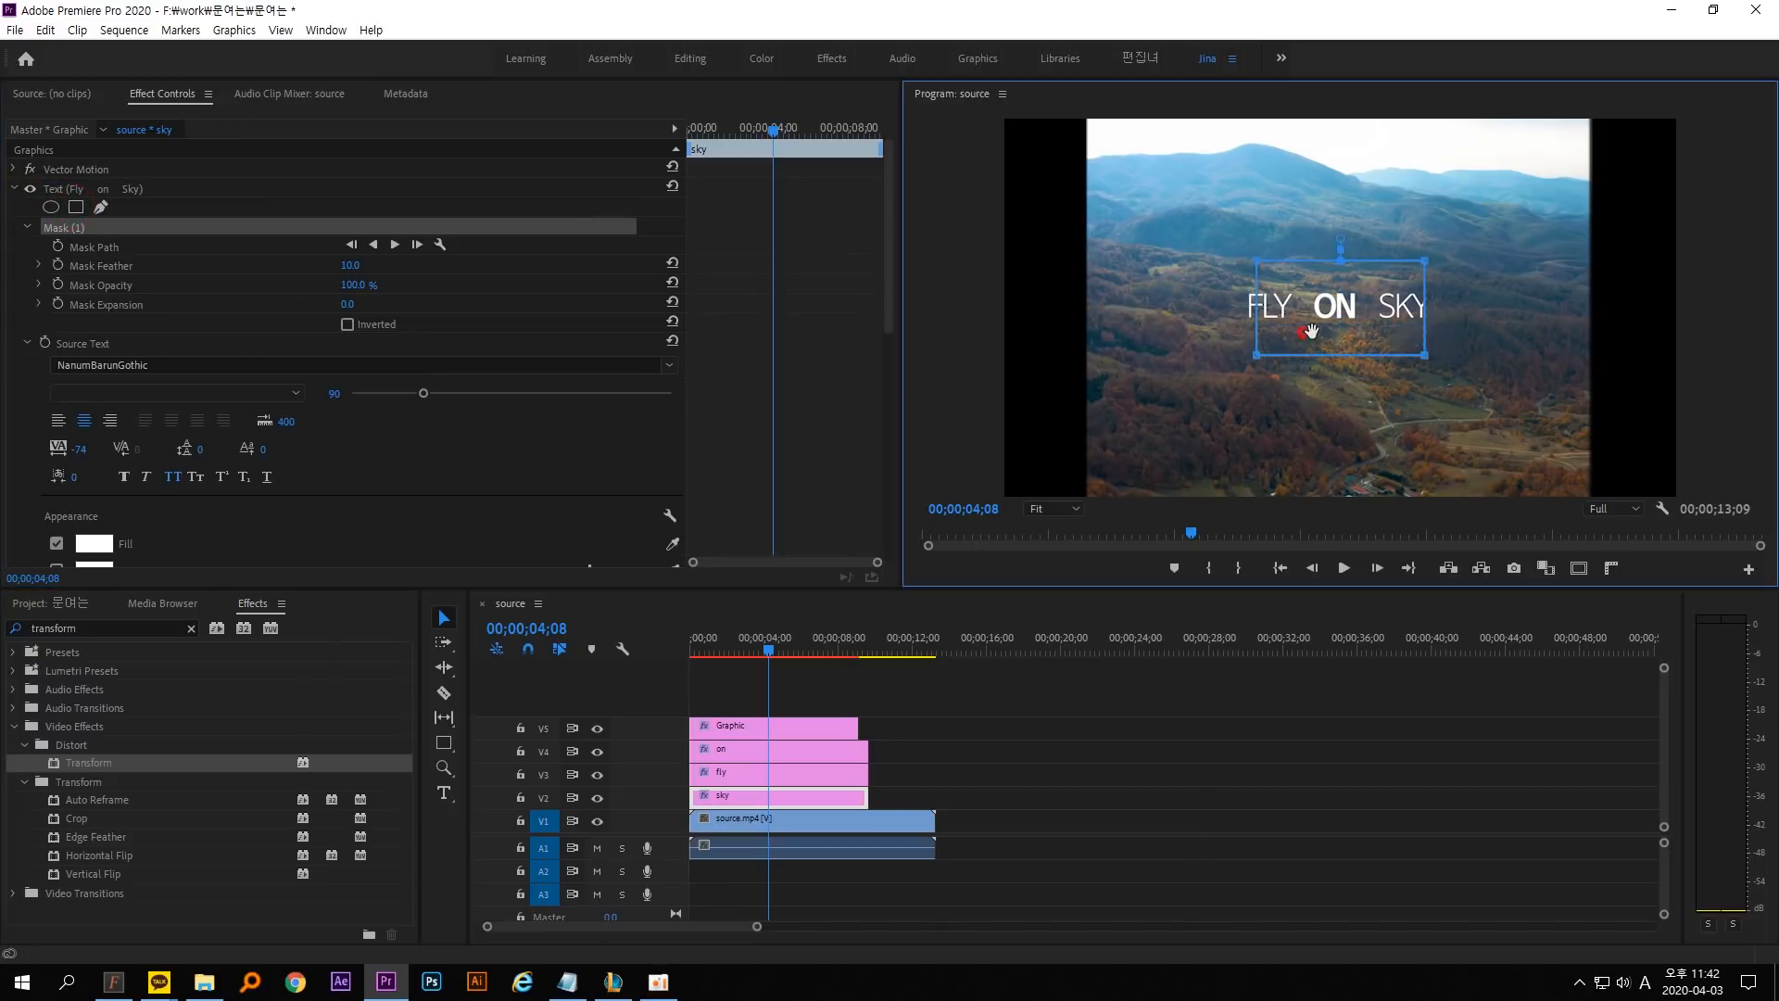
{"action": "left_click_drag", "start_coordinate": [1281, 331], "coordinate": [1408, 324]}
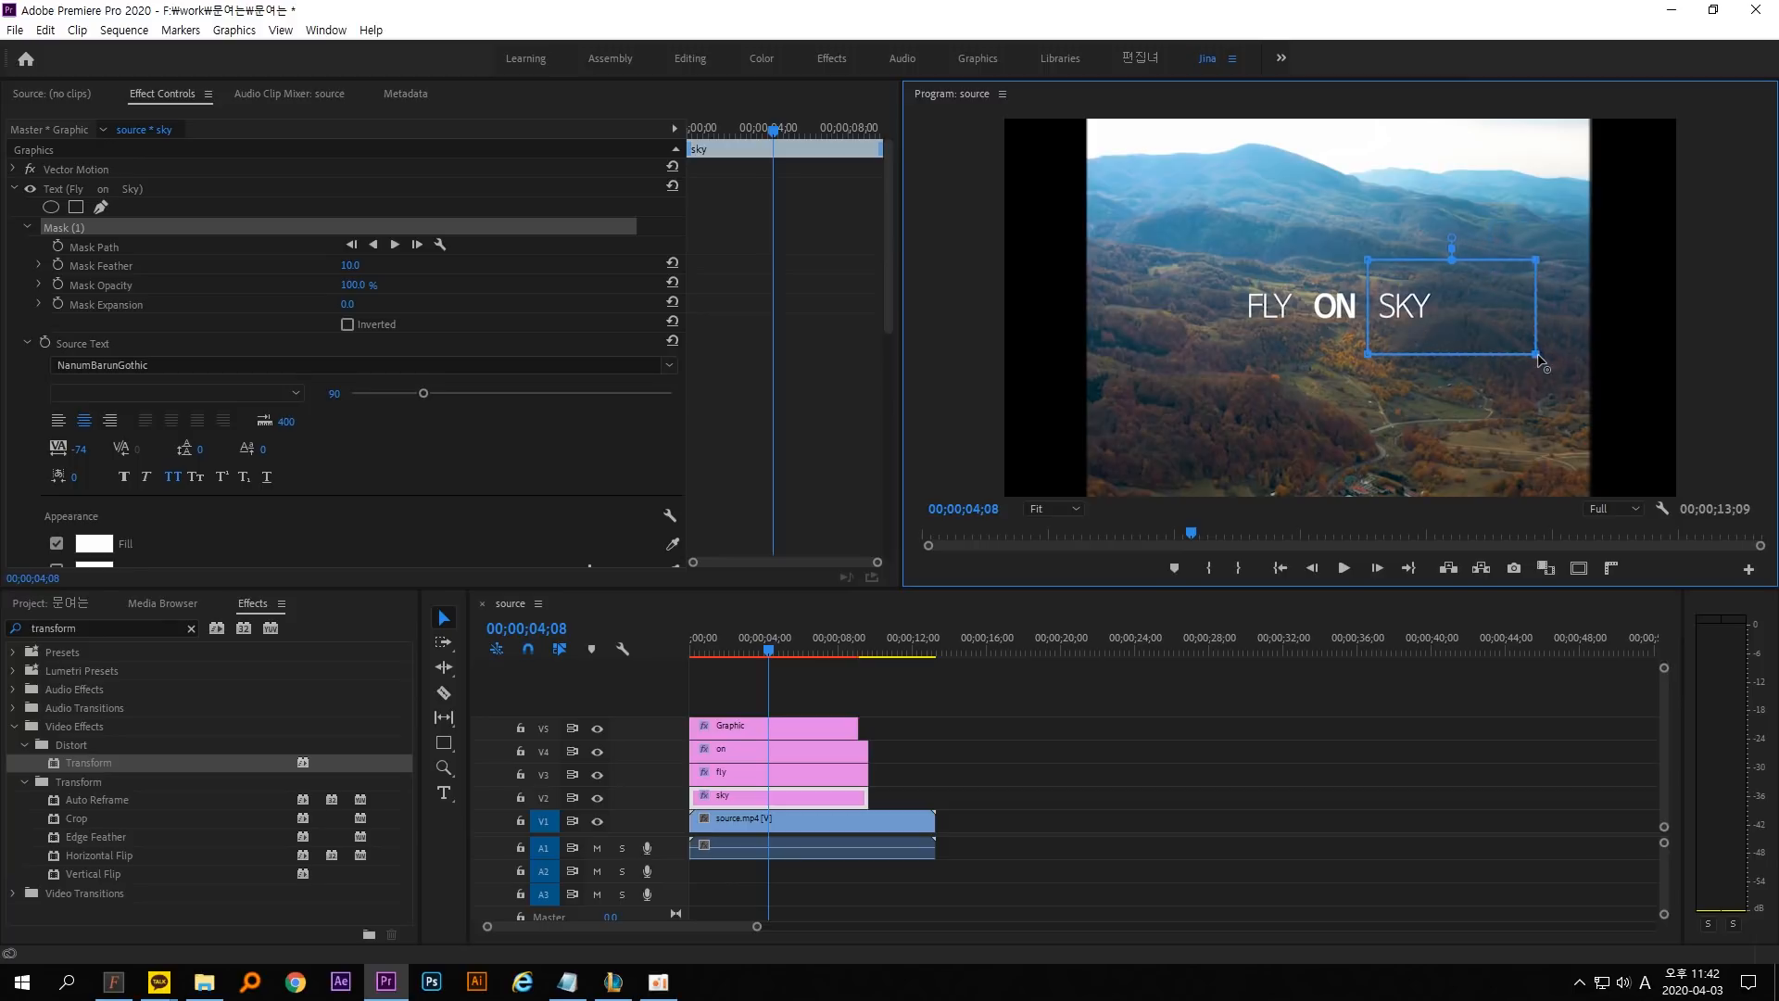
{"action": "left_click_drag", "start_coordinate": [1537, 350], "coordinate": [1447, 354]}
{"action": "left_click", "coordinate": [350, 267]}
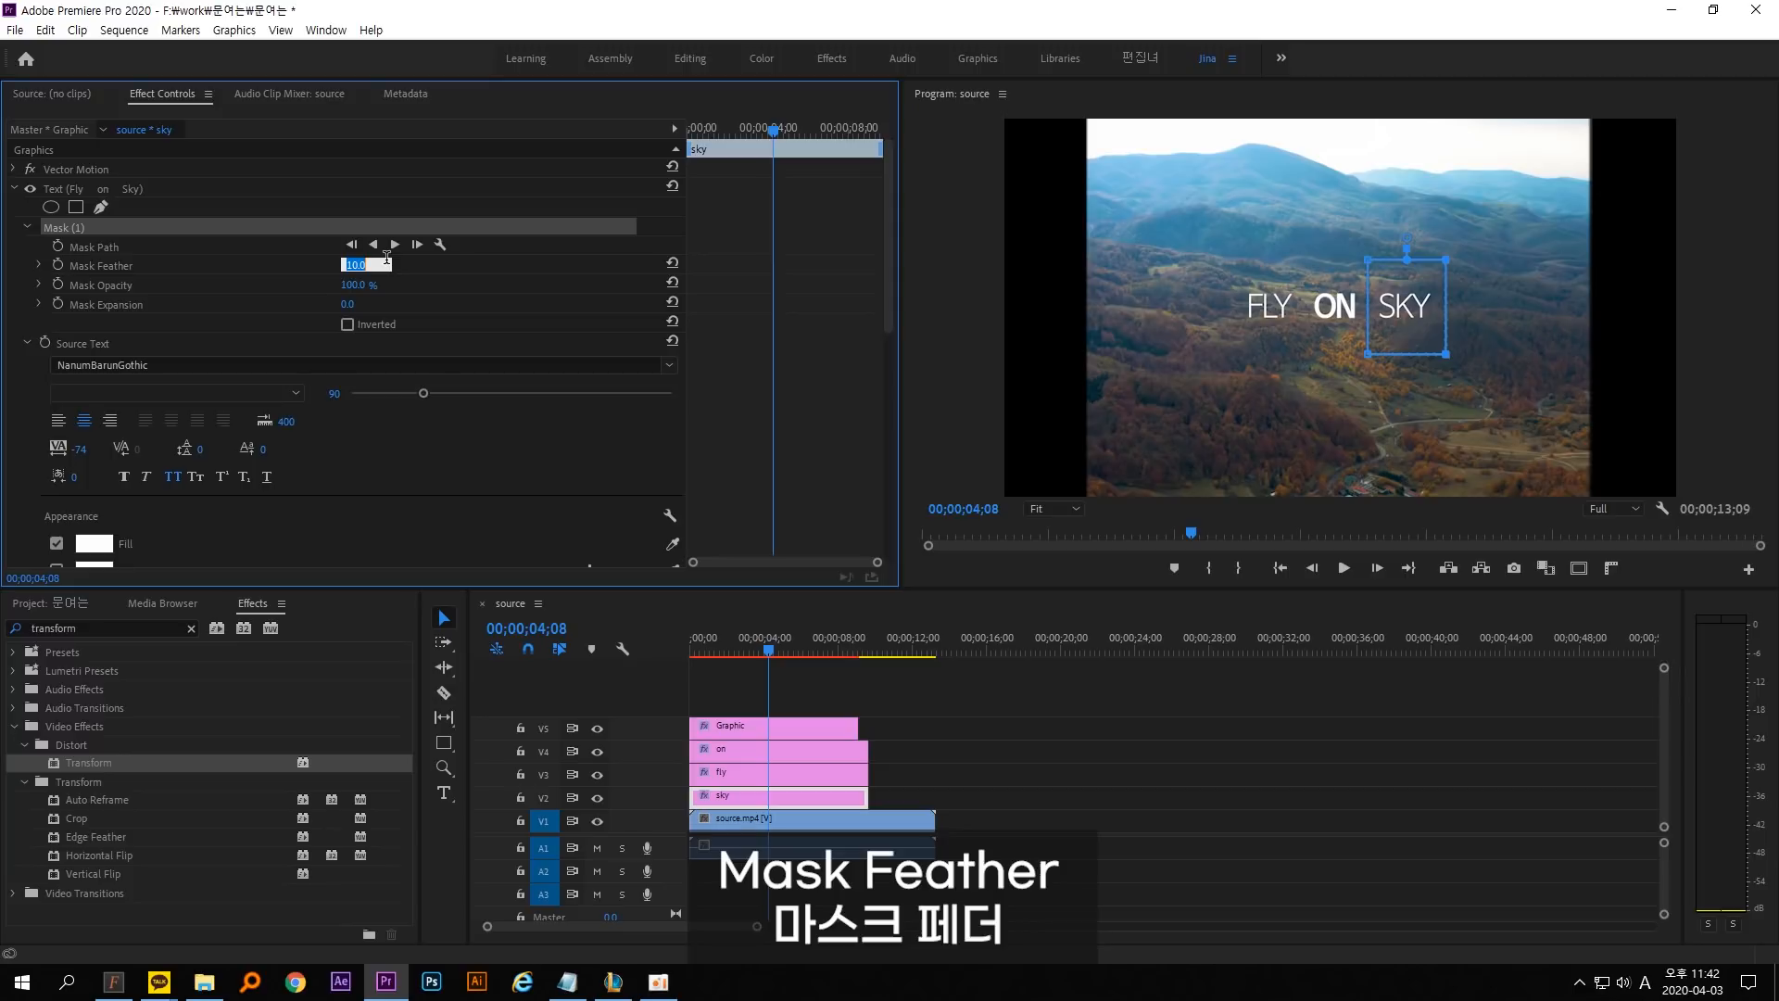
{"action": "type", "text": "0"}
{"action": "key", "text": "Return"}
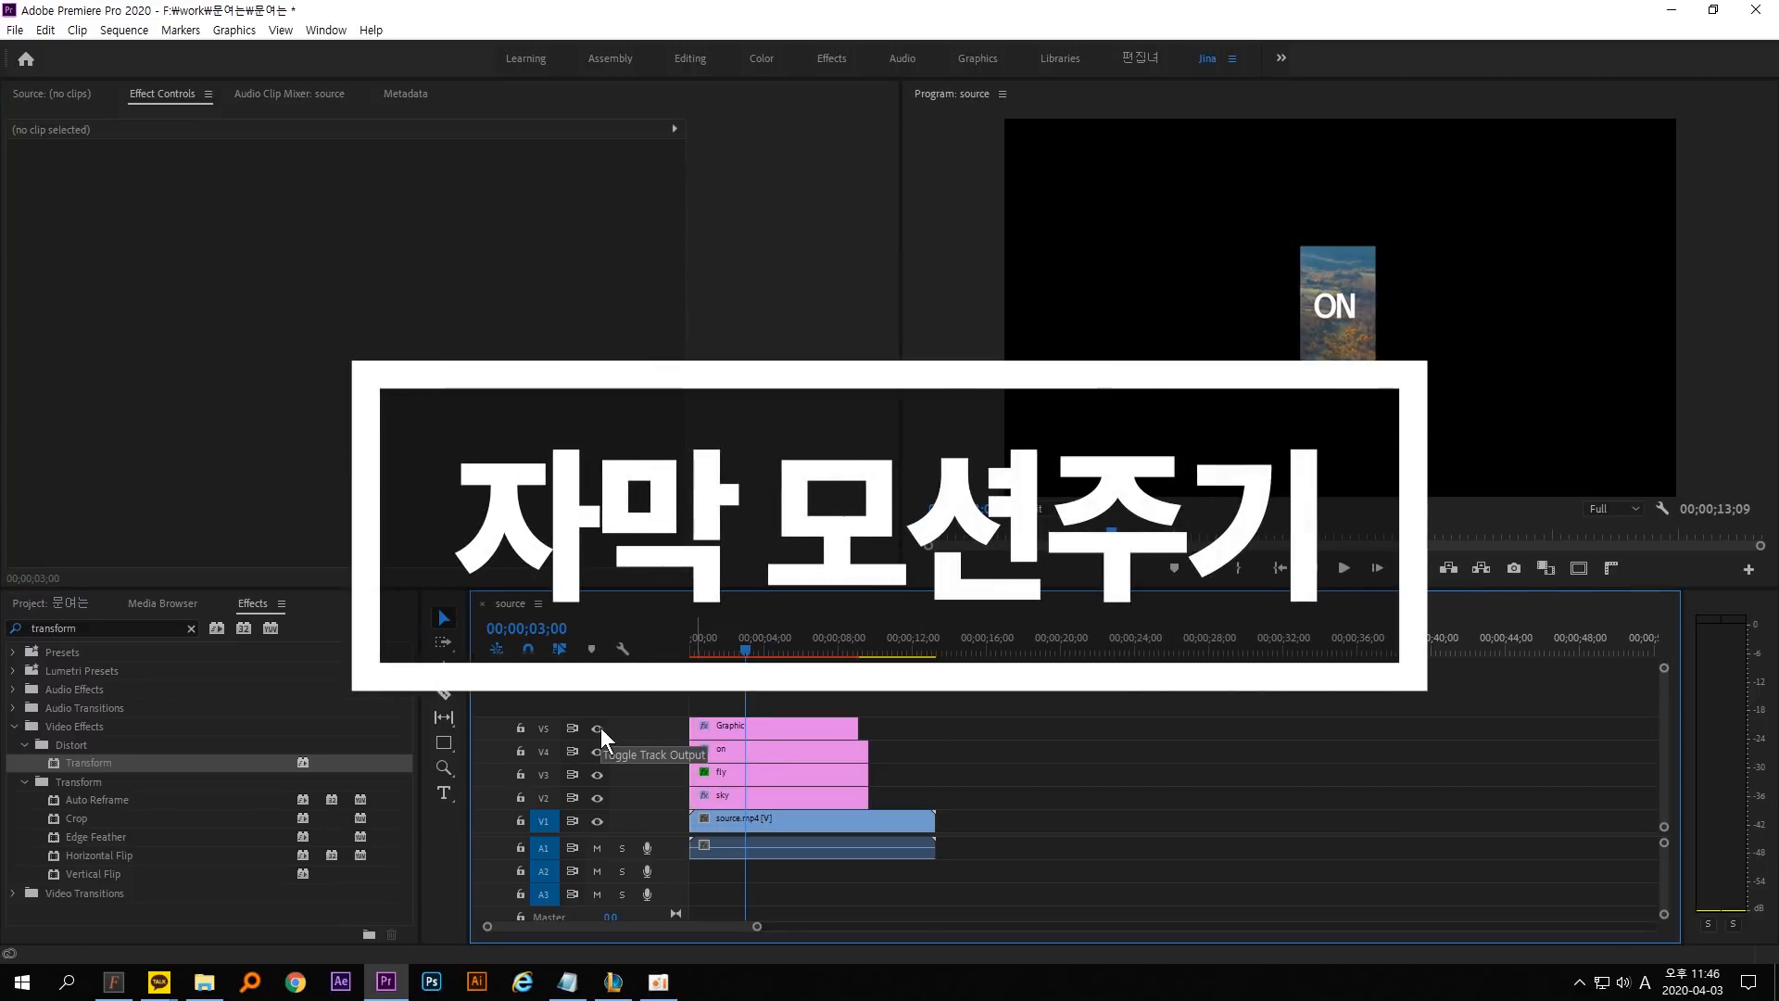
Turn off the output of track V5 to hide the door graphic.
{"action": "left_click", "coordinate": [598, 728]}
{"action": "left_click_drag", "start_coordinate": [1236, 350], "coordinate": [1263, 350]}
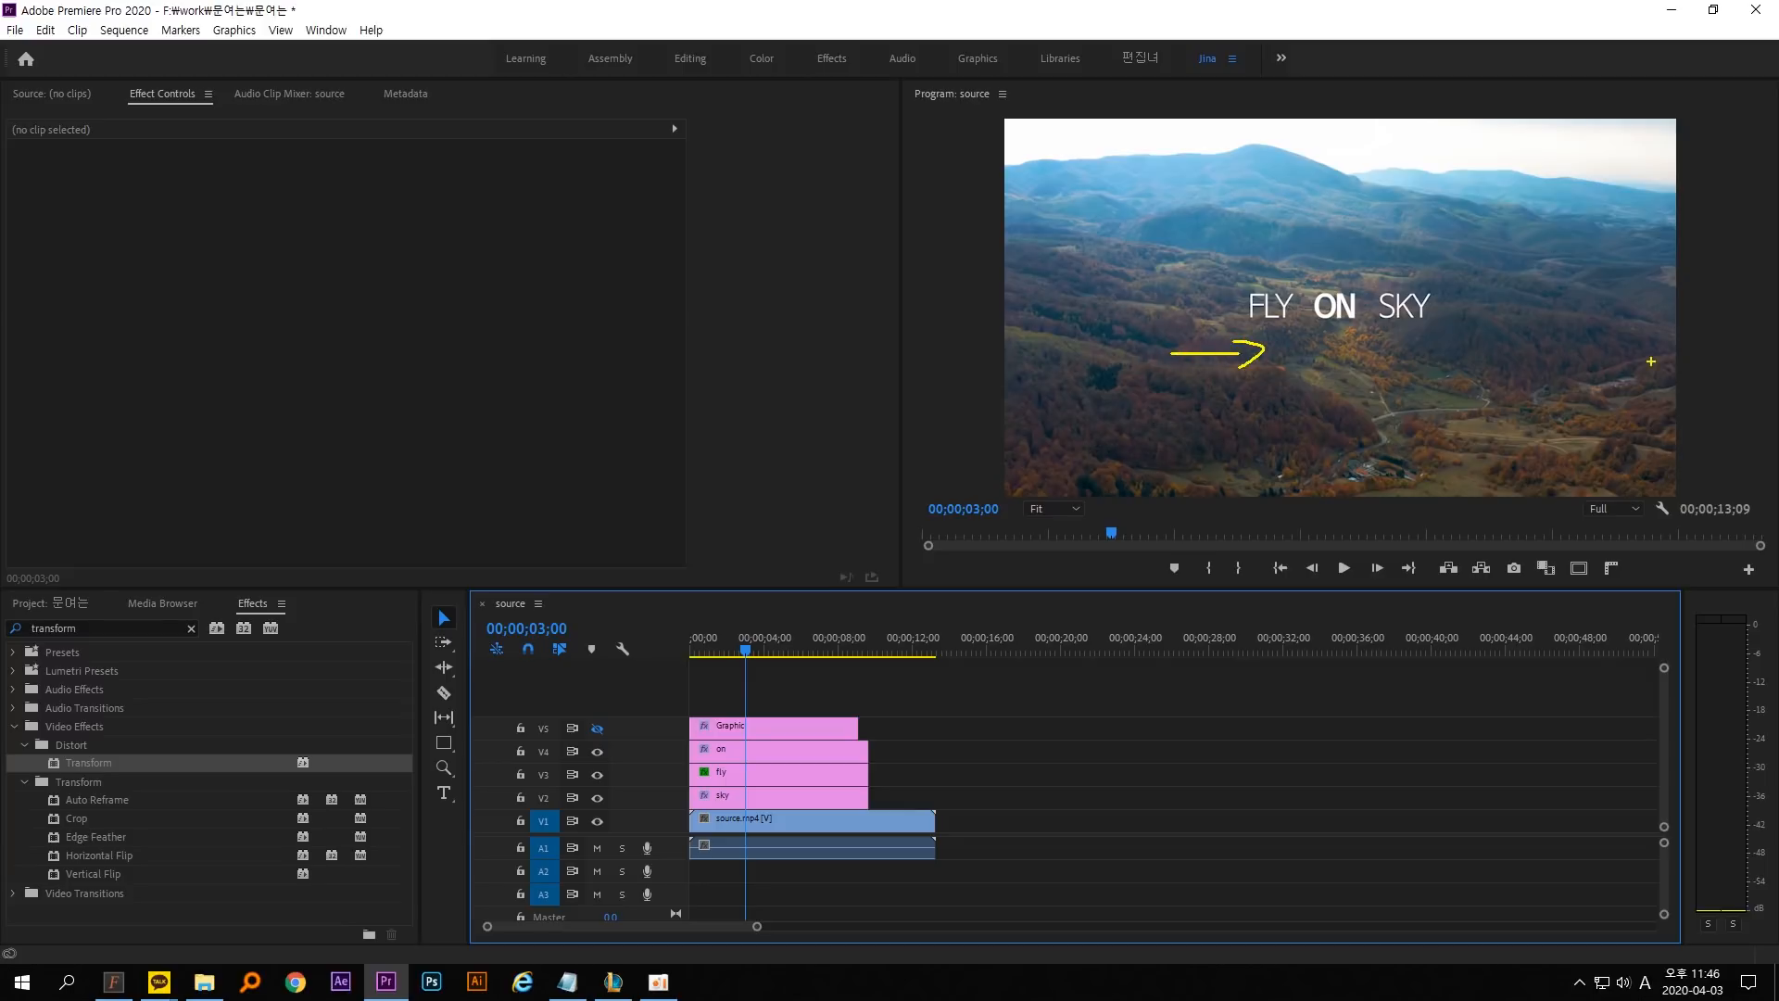
{"action": "left_click_drag", "start_coordinate": [1651, 362], "coordinate": [1402, 375]}
{"action": "key", "text": "Escape"}
Try shifting the fly clip's title horizontally with the text layer's own Transform position.
{"action": "left_click", "coordinate": [771, 771]}
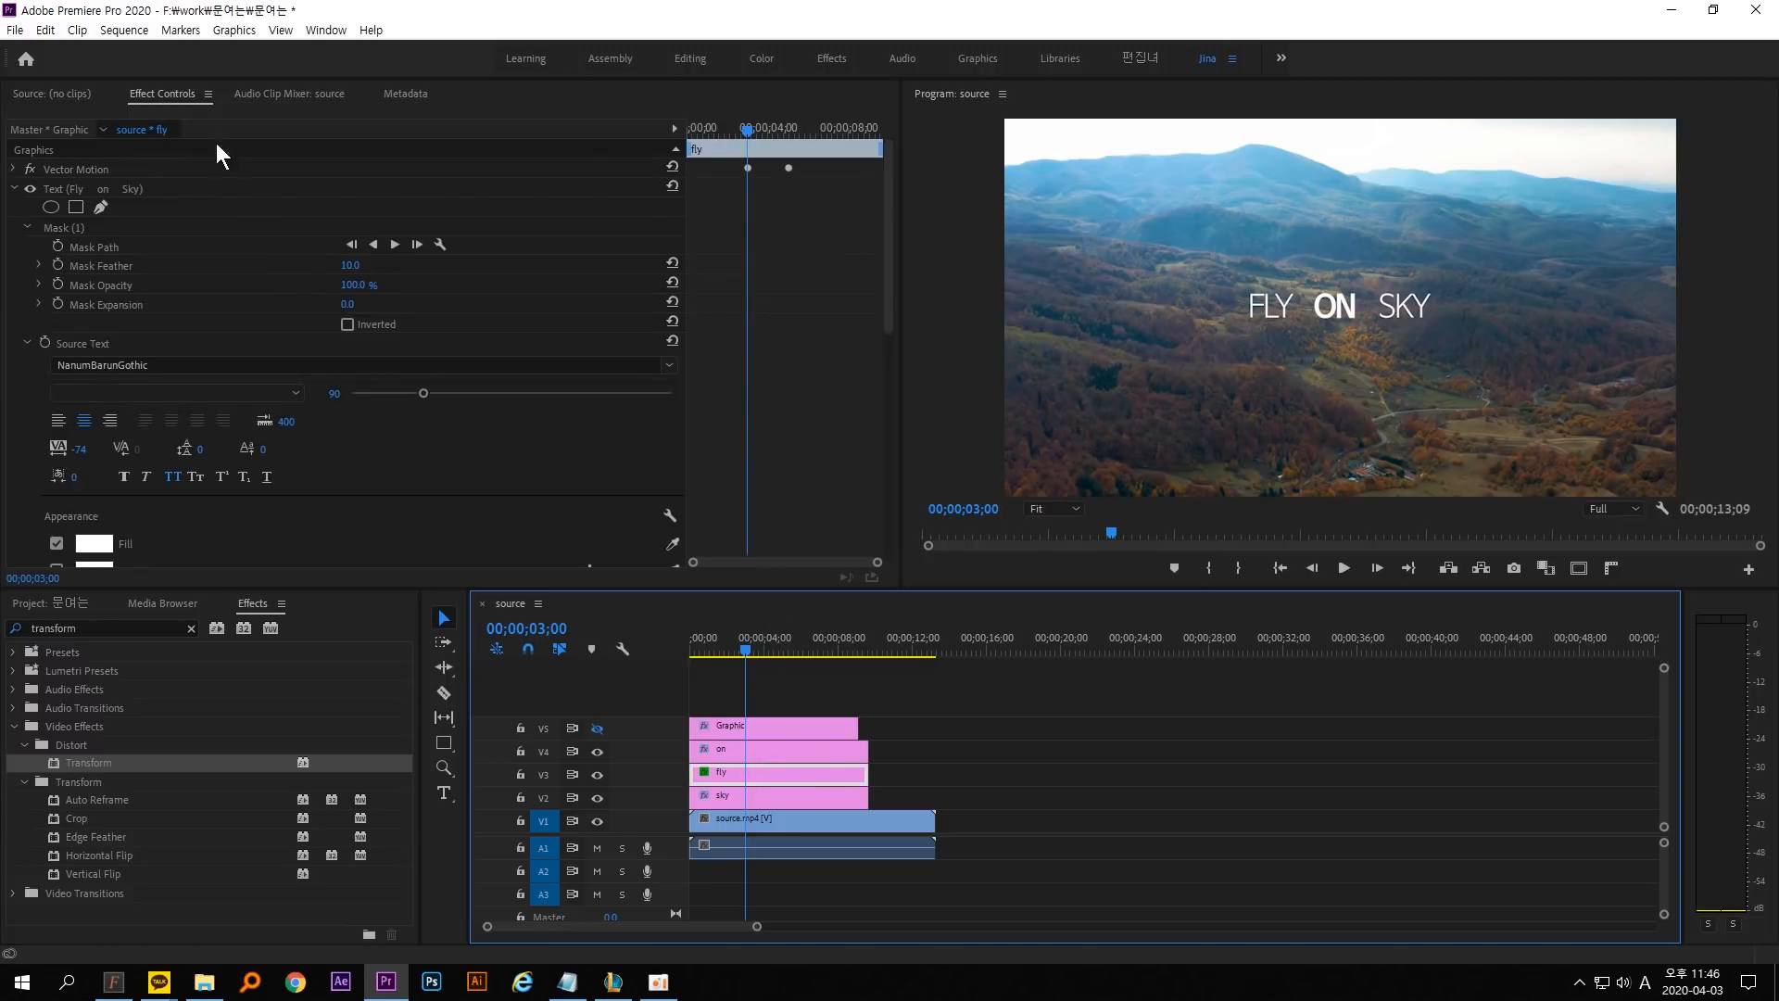
{"action": "left_click", "coordinate": [170, 93]}
{"action": "left_click", "coordinate": [70, 184]}
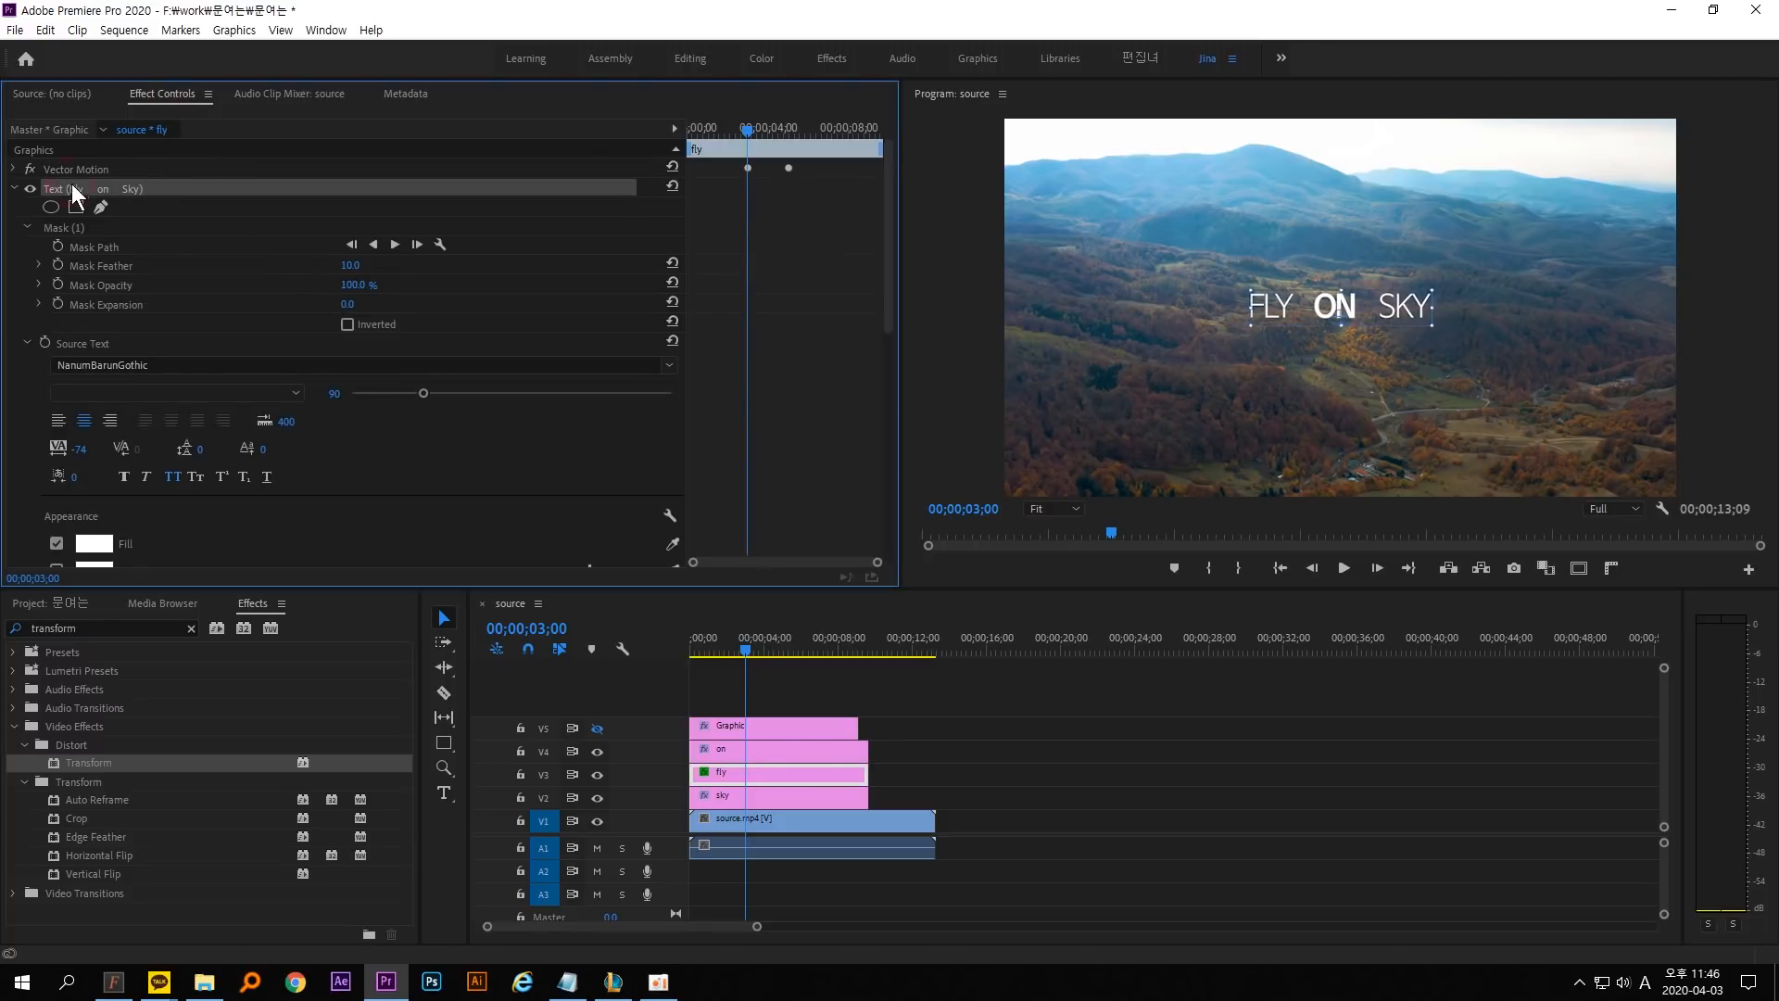
{"action": "scroll", "coordinate": [247, 300], "scroll_direction": "down", "scroll_amount": 6}
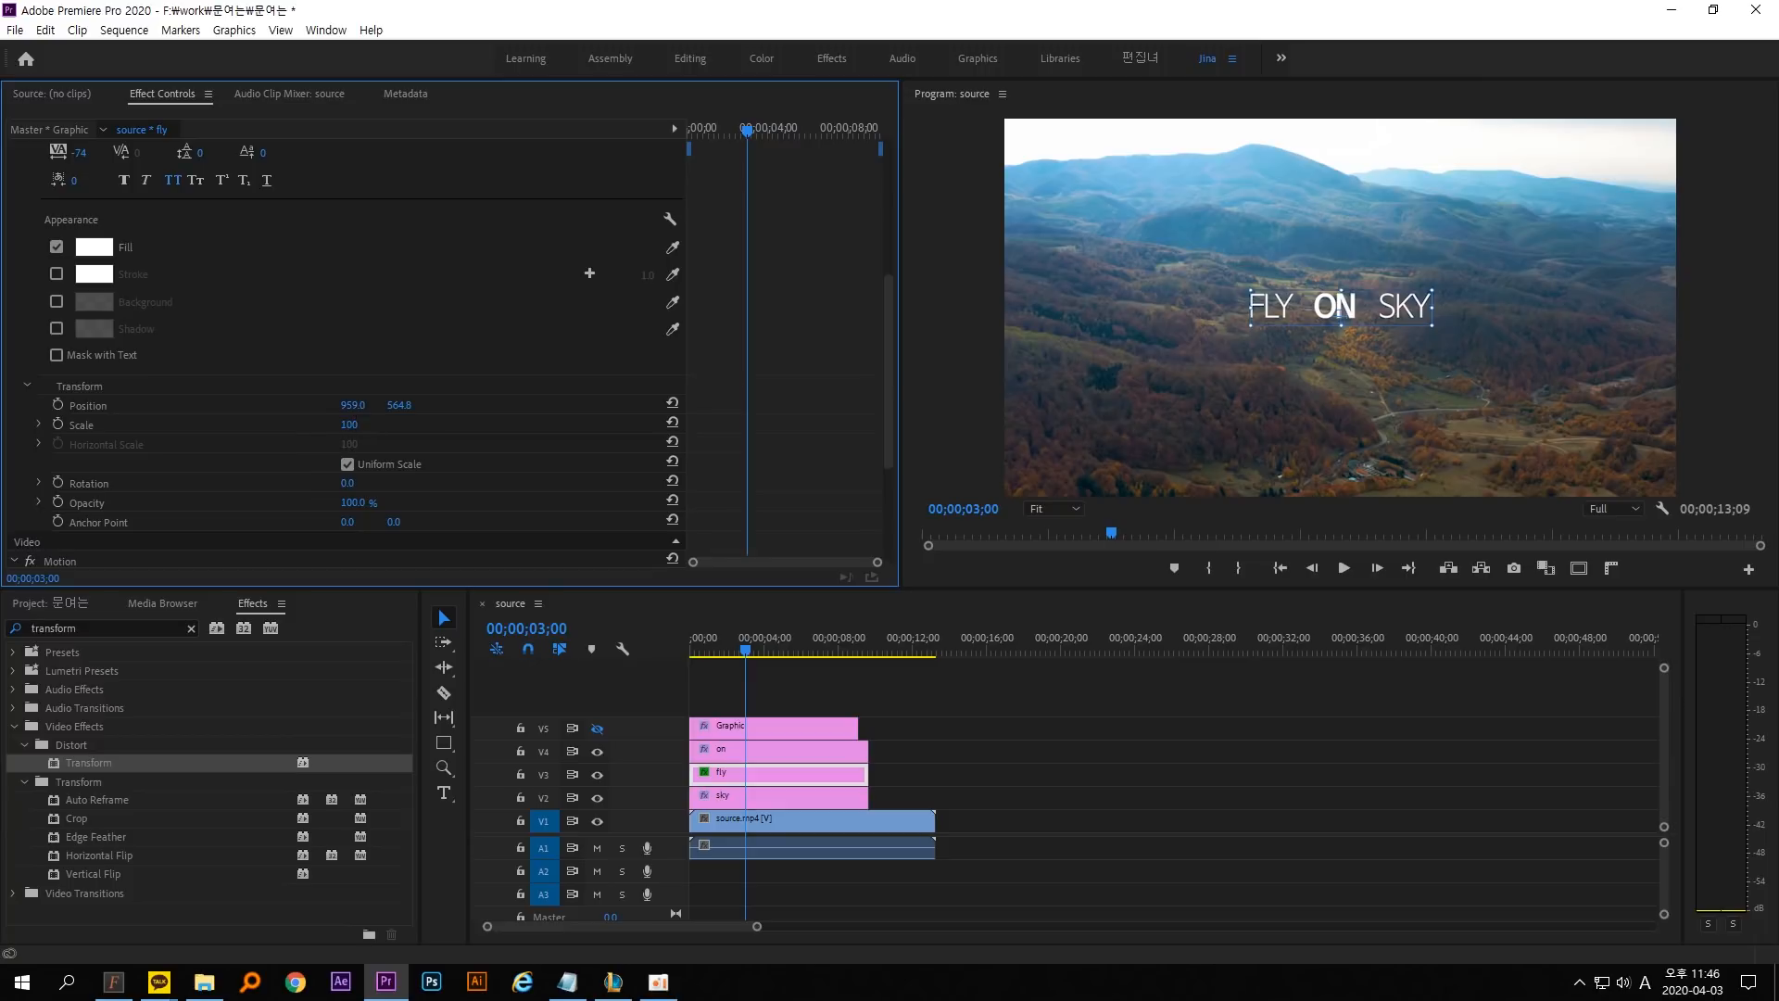
{"action": "left_click_drag", "start_coordinate": [352, 405], "coordinate": [398, 390]}
{"action": "scroll", "coordinate": [65, 224], "scroll_direction": "up", "scroll_amount": 5}
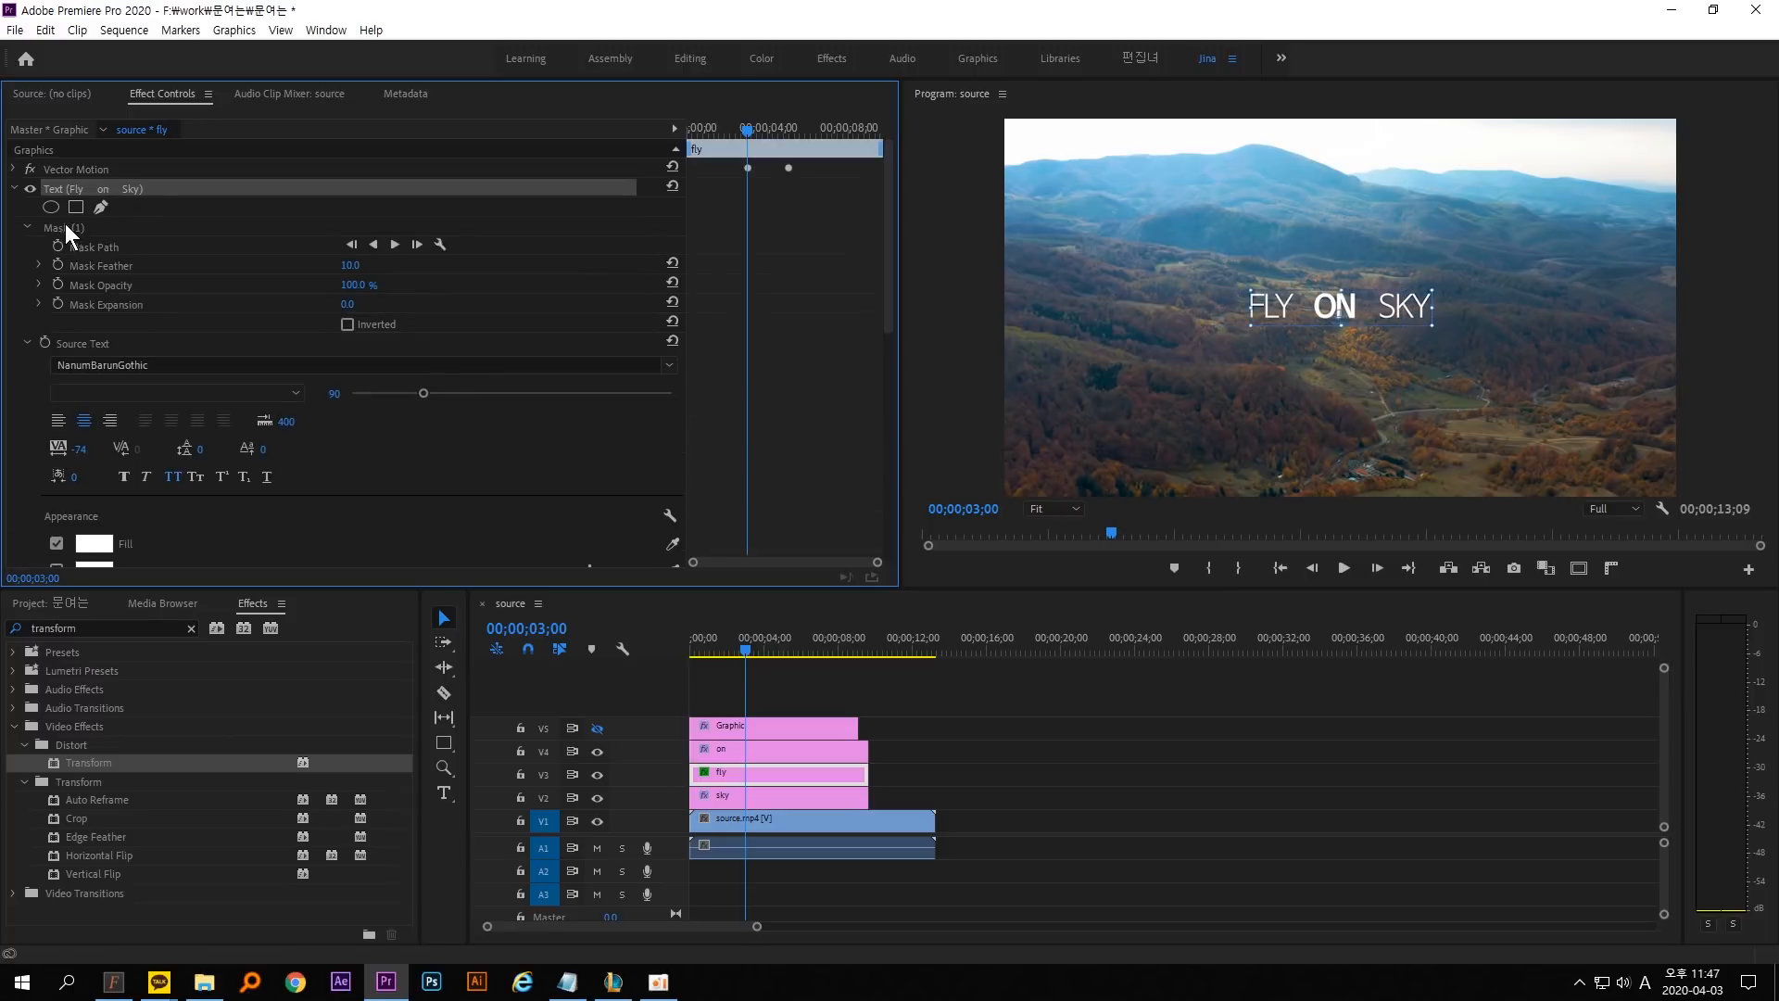
Try shifting the fly clip sideways to a Motion Position of 773, and return it to 960.
{"action": "left_click", "coordinate": [15, 188]}
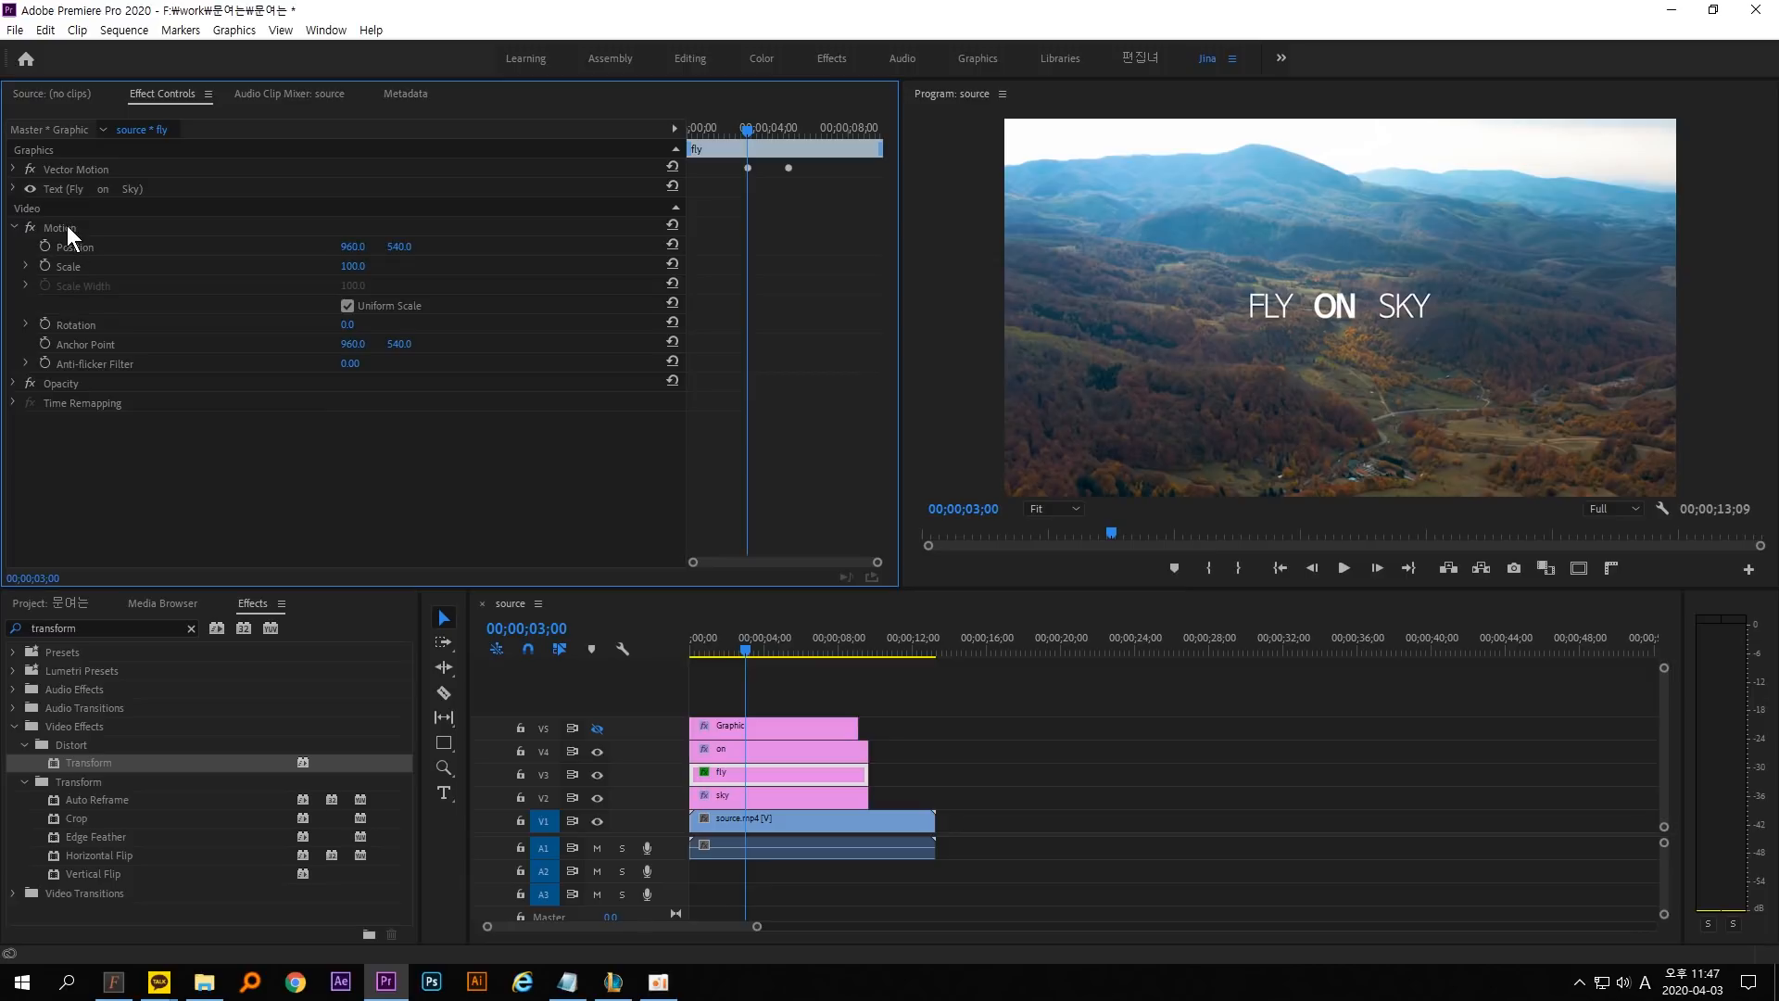
{"action": "left_click", "coordinate": [69, 226]}
{"action": "left_click", "coordinate": [15, 227]}
{"action": "left_click", "coordinate": [15, 226]}
{"action": "left_click", "coordinate": [83, 247]}
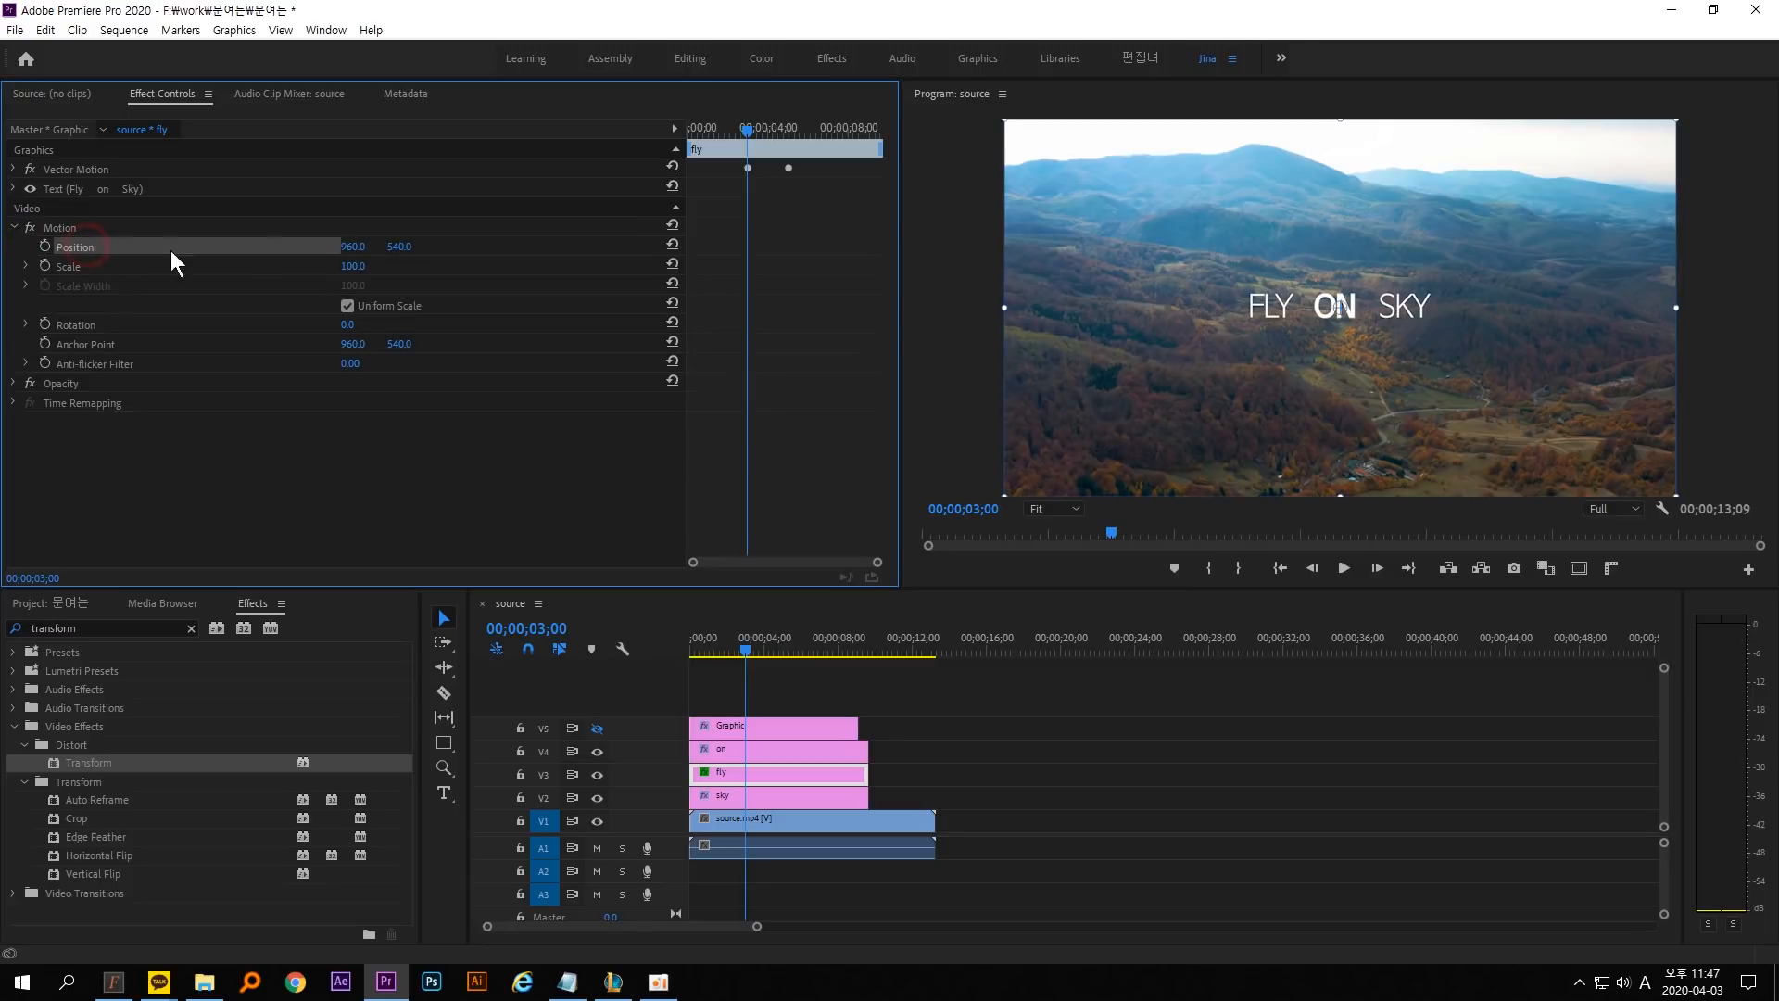
{"action": "mouse_move", "coordinate": [335, 250]}
{"action": "left_mouse_down"}
{"action": "mouse_move", "coordinate": [18, 250]}
{"action": "mouse_move", "coordinate": [597, 251]}
{"action": "mouse_move", "coordinate": [398, 249]}
{"action": "left_mouse_up"}
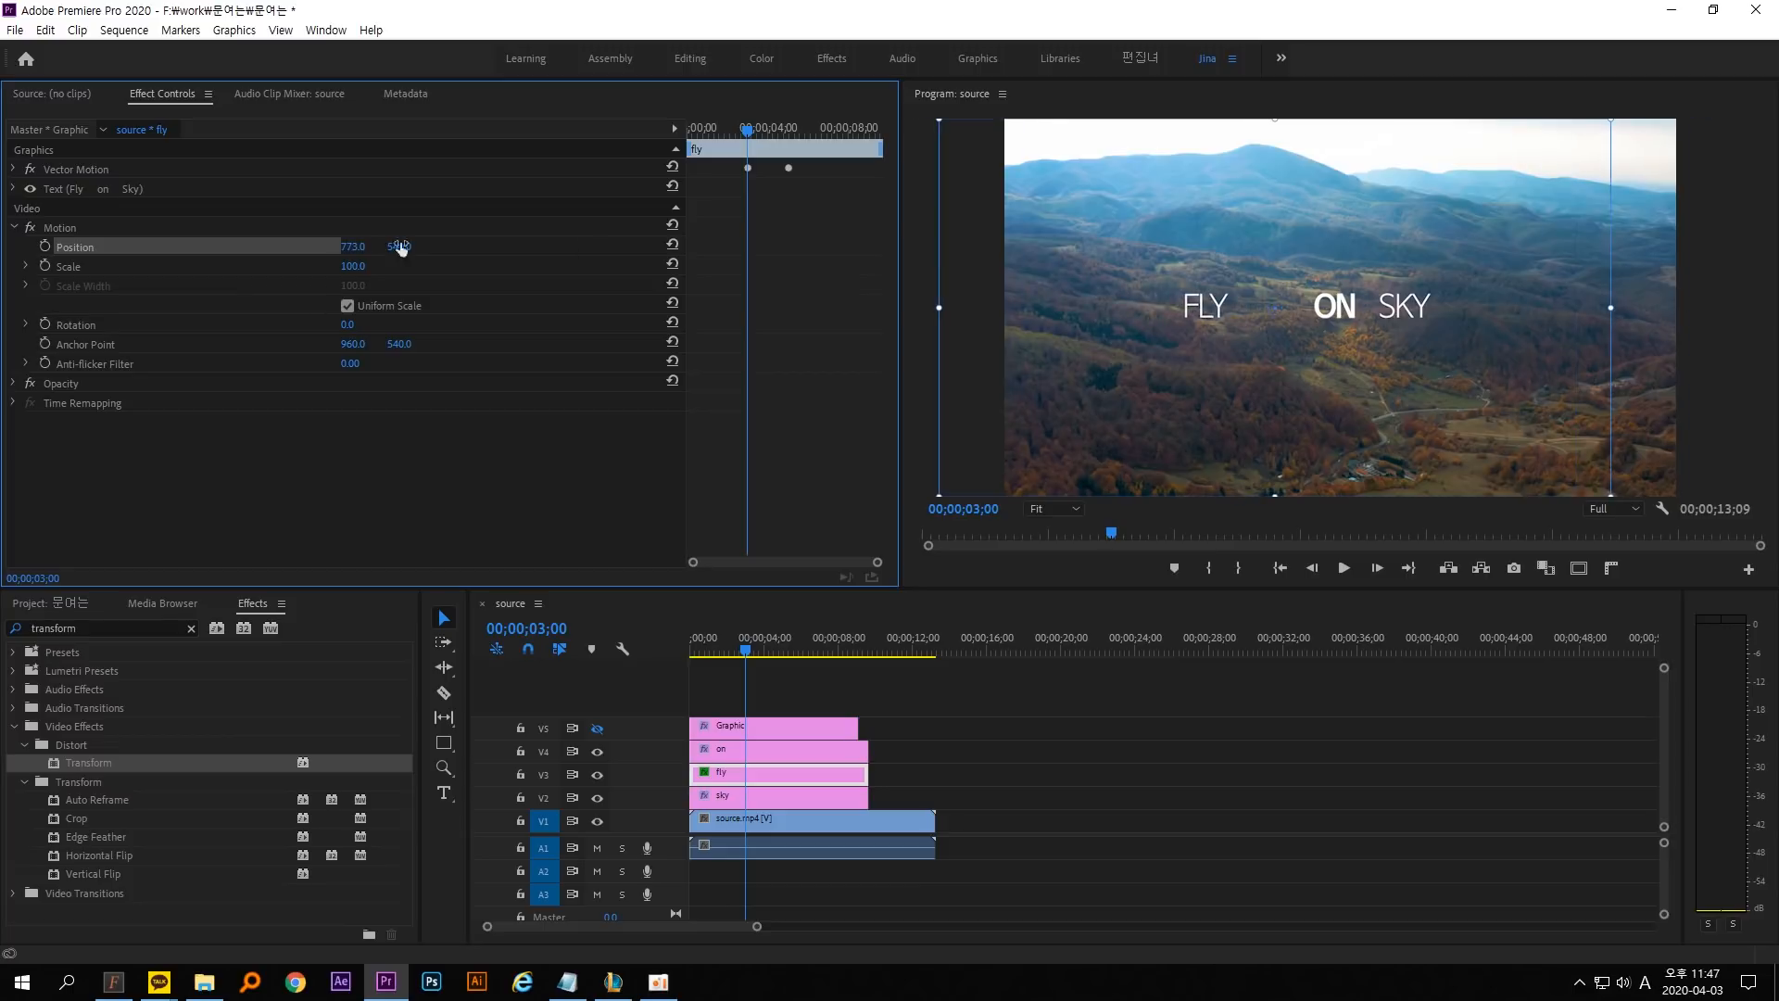
{"action": "key", "text": "ctrl+2"}
{"action": "left_click_drag", "start_coordinate": [1154, 270], "coordinate": [1258, 356]}
{"action": "key", "text": "Escape"}
{"action": "left_click_drag", "start_coordinate": [347, 246], "coordinate": [398, 251]}
Add a Motion Position keyframe to the fly clip at 00;00;03;00, aligned with the Graphic clip's first Transform keyframes.
{"action": "left_click", "coordinate": [758, 721]}
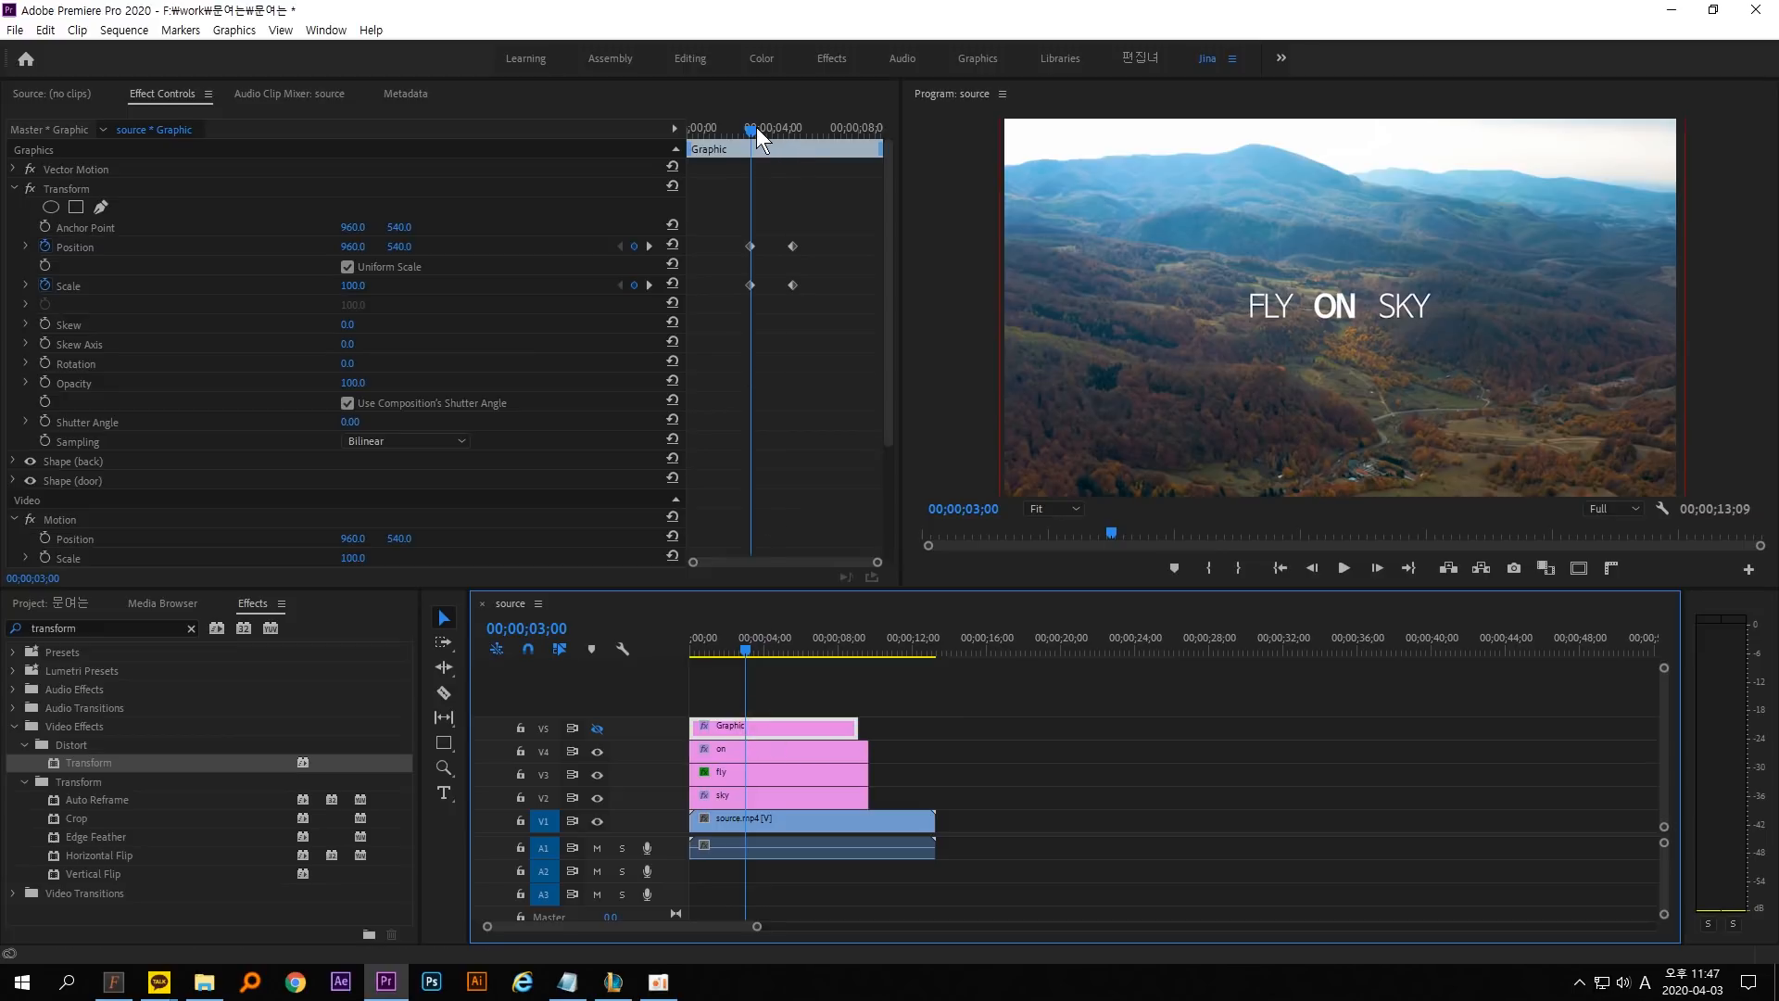
{"action": "mouse_move", "coordinate": [756, 126]}
{"action": "left_mouse_down"}
{"action": "mouse_move", "coordinate": [770, 129]}
{"action": "mouse_move", "coordinate": [745, 141]}
{"action": "left_mouse_up"}
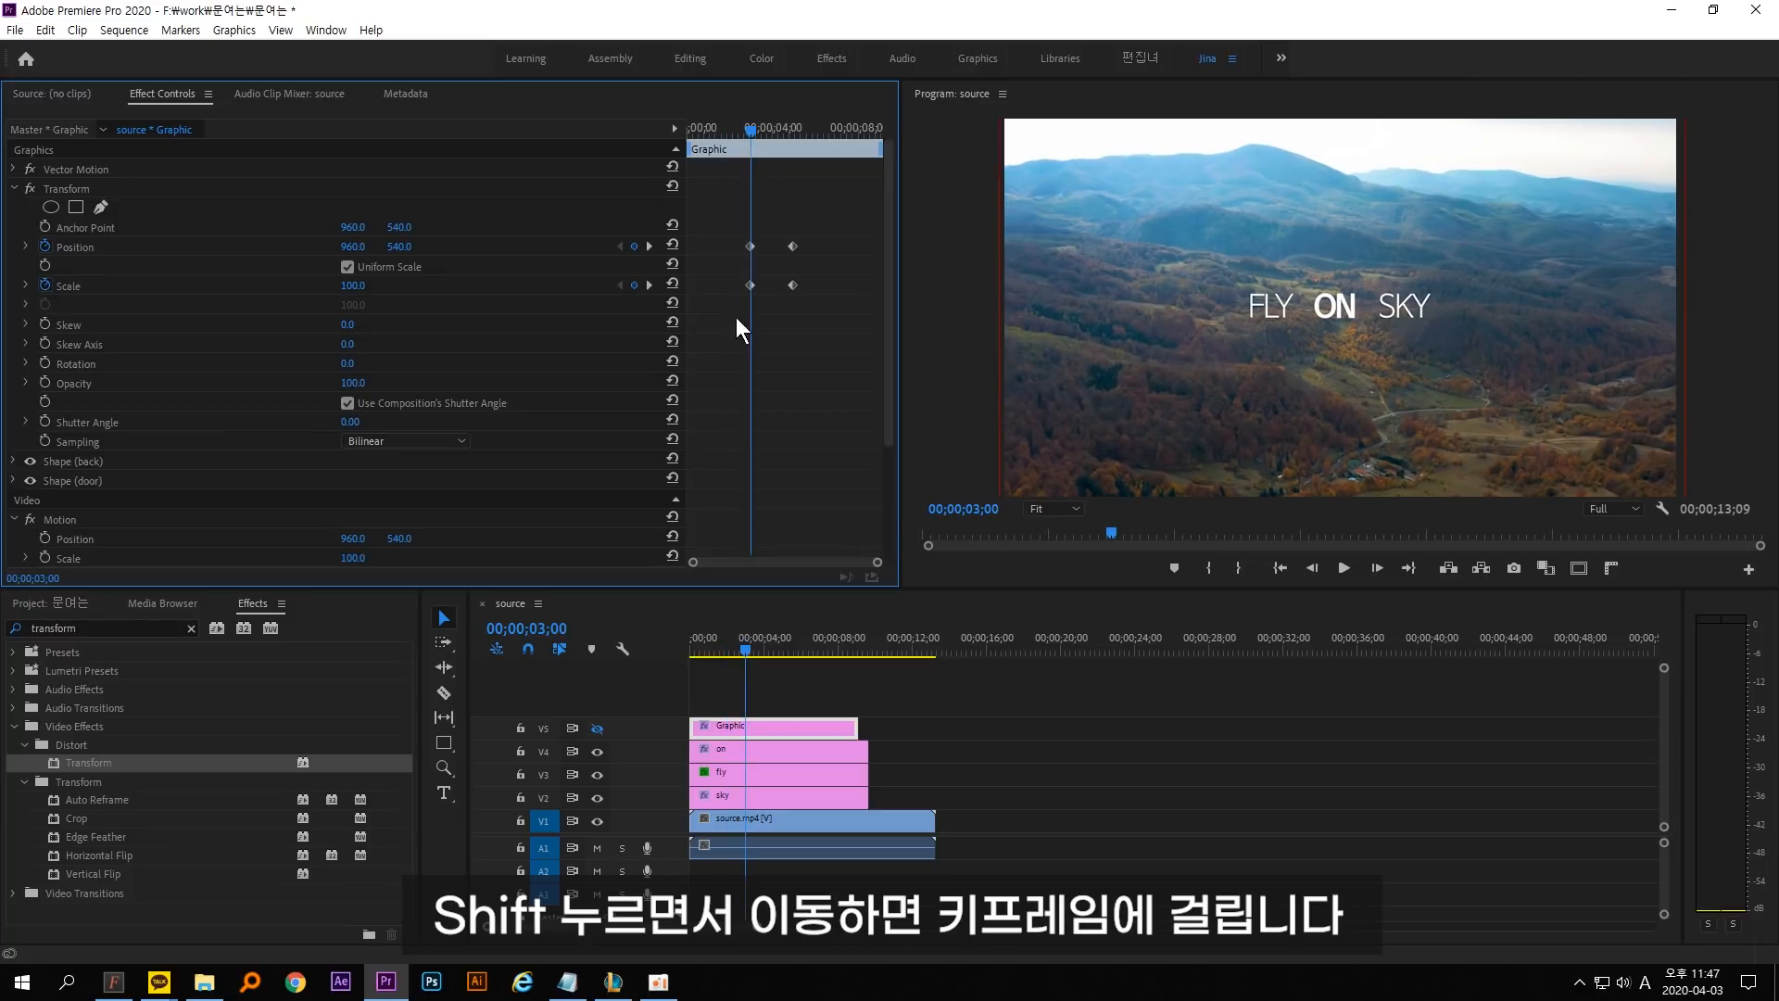
{"action": "left_click", "coordinate": [760, 780]}
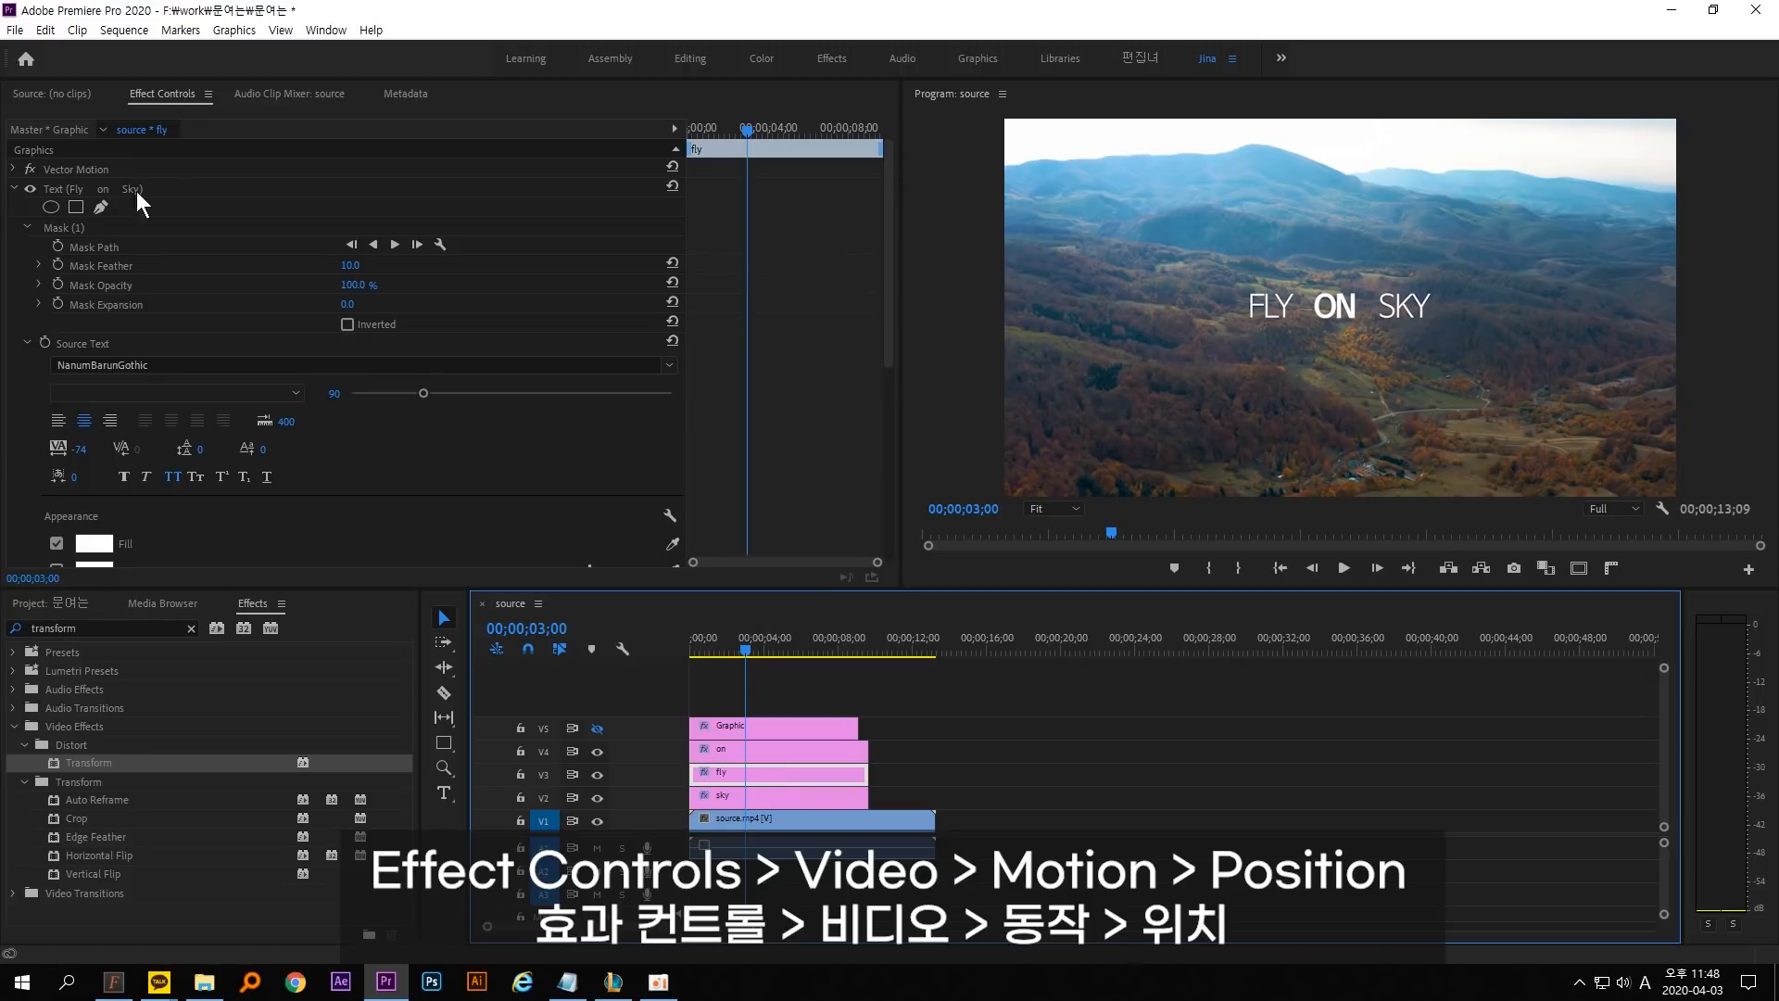
{"action": "left_click", "coordinate": [15, 188]}
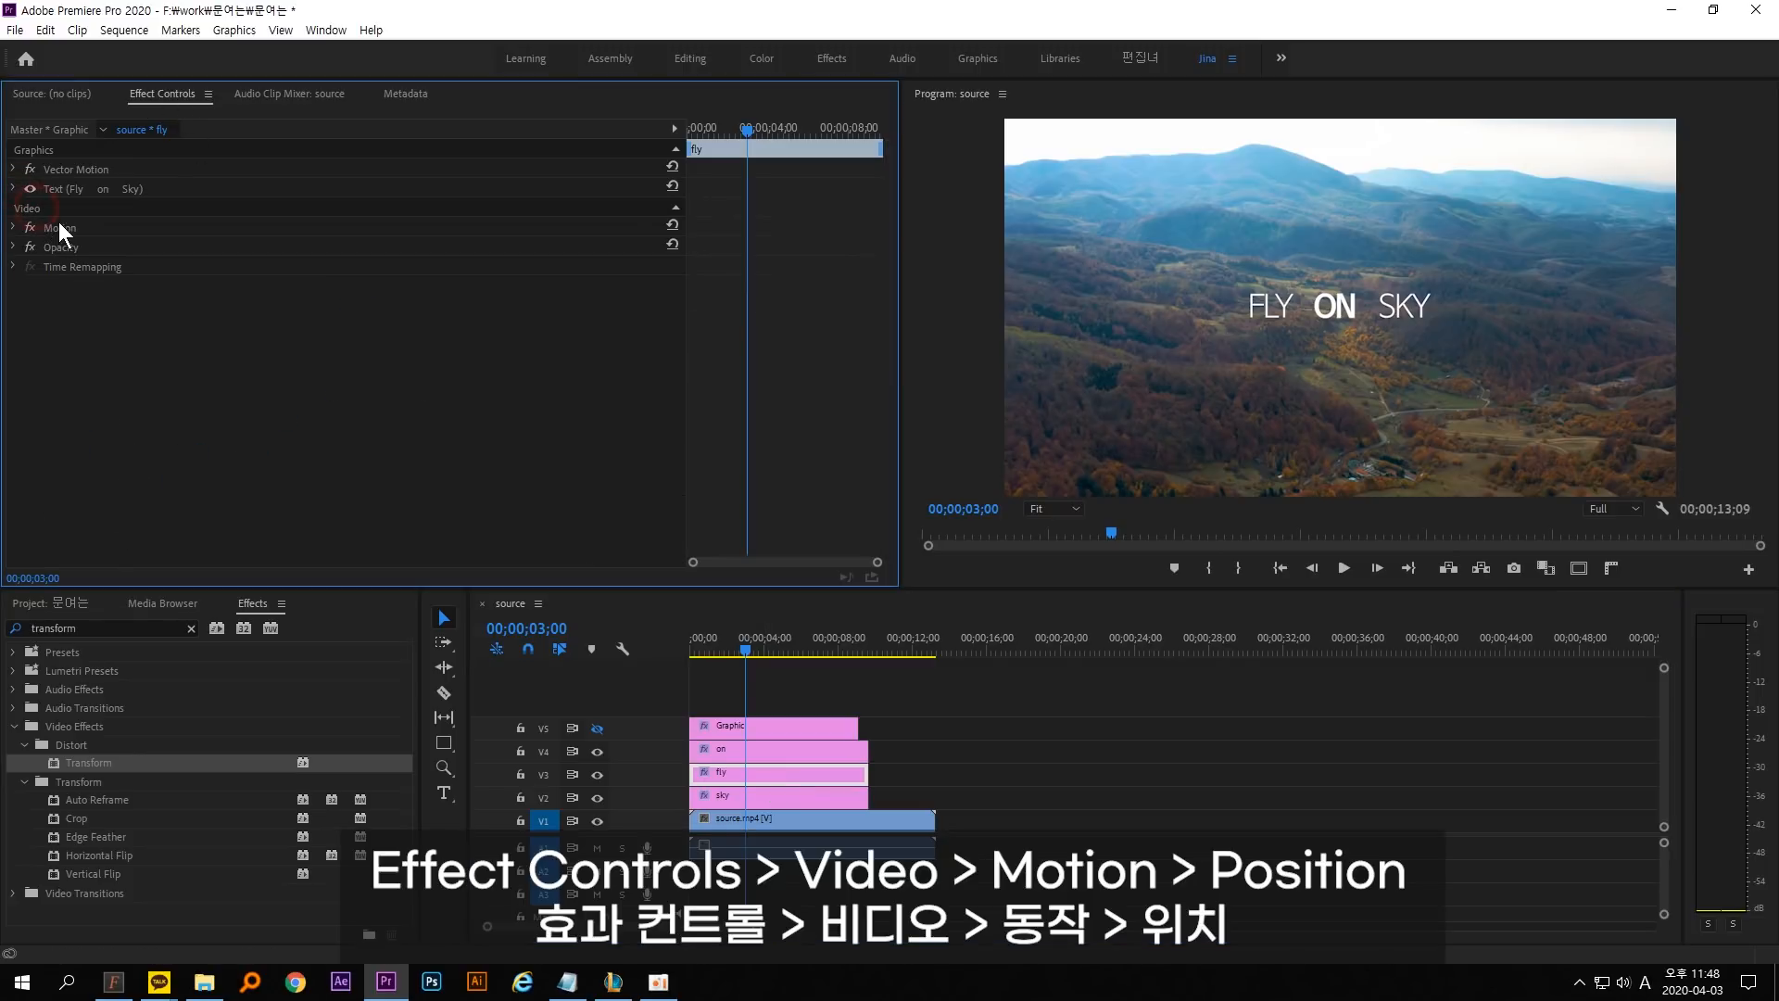
{"action": "left_click", "coordinate": [58, 227]}
{"action": "left_click", "coordinate": [14, 227]}
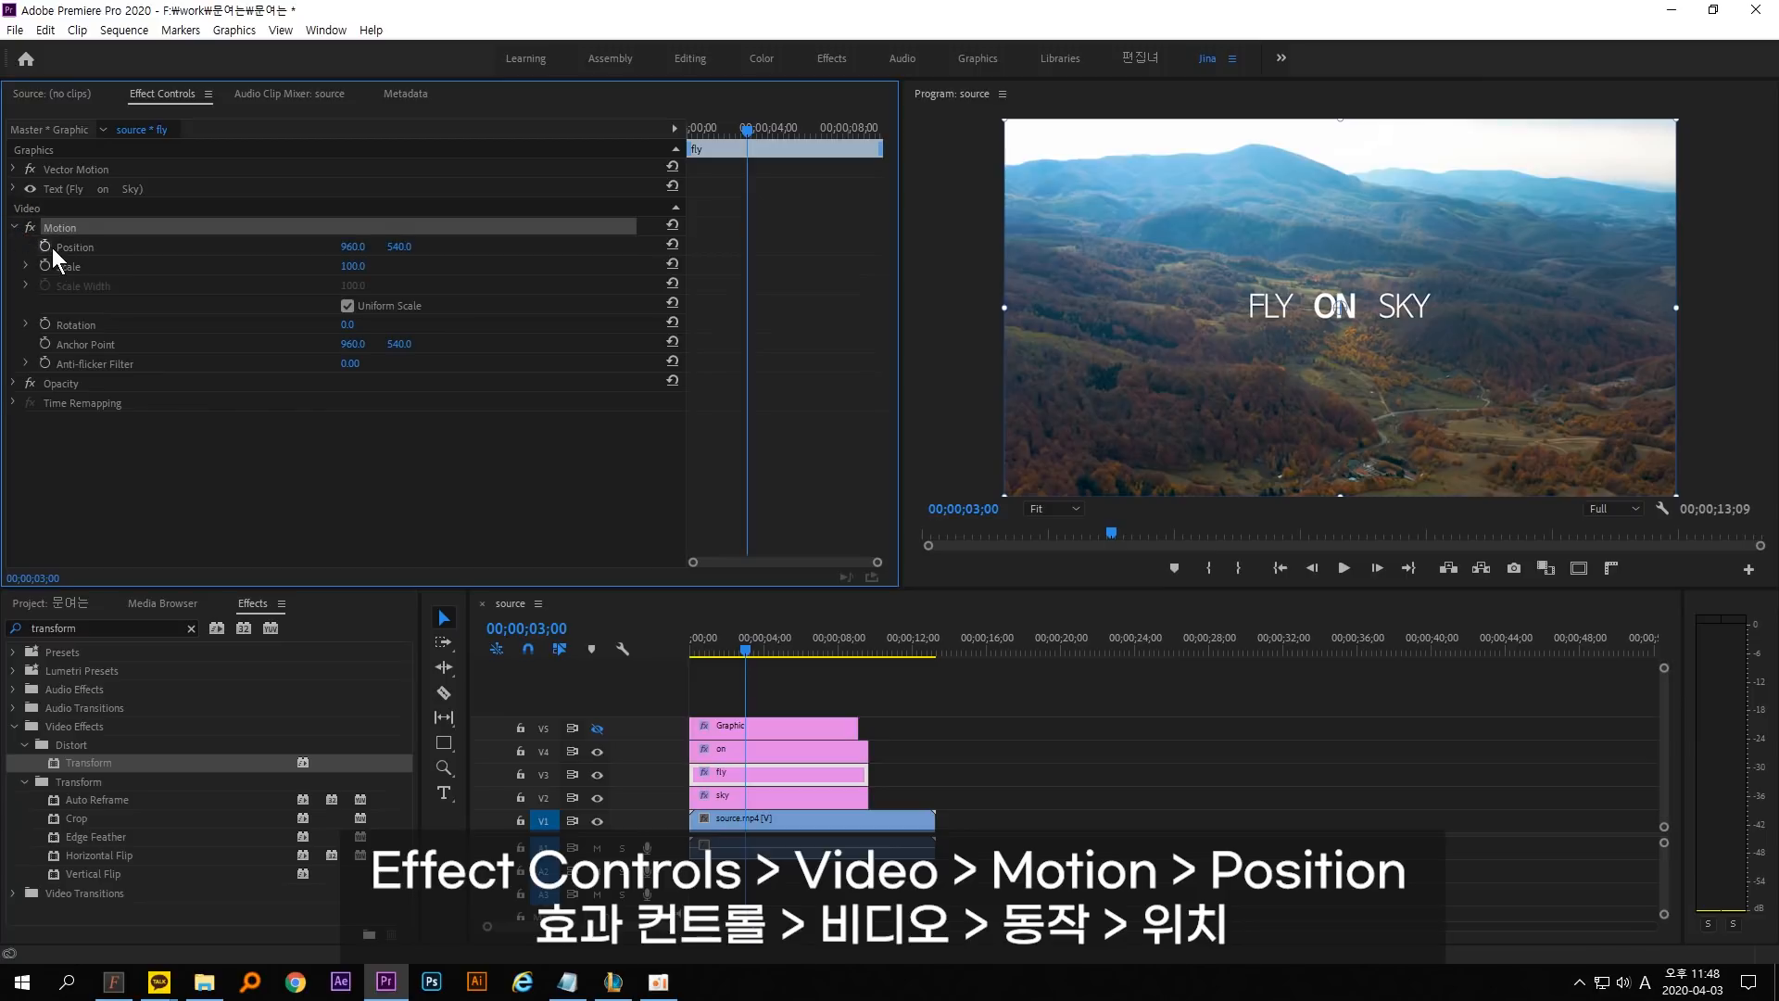
{"action": "left_click", "coordinate": [46, 244]}
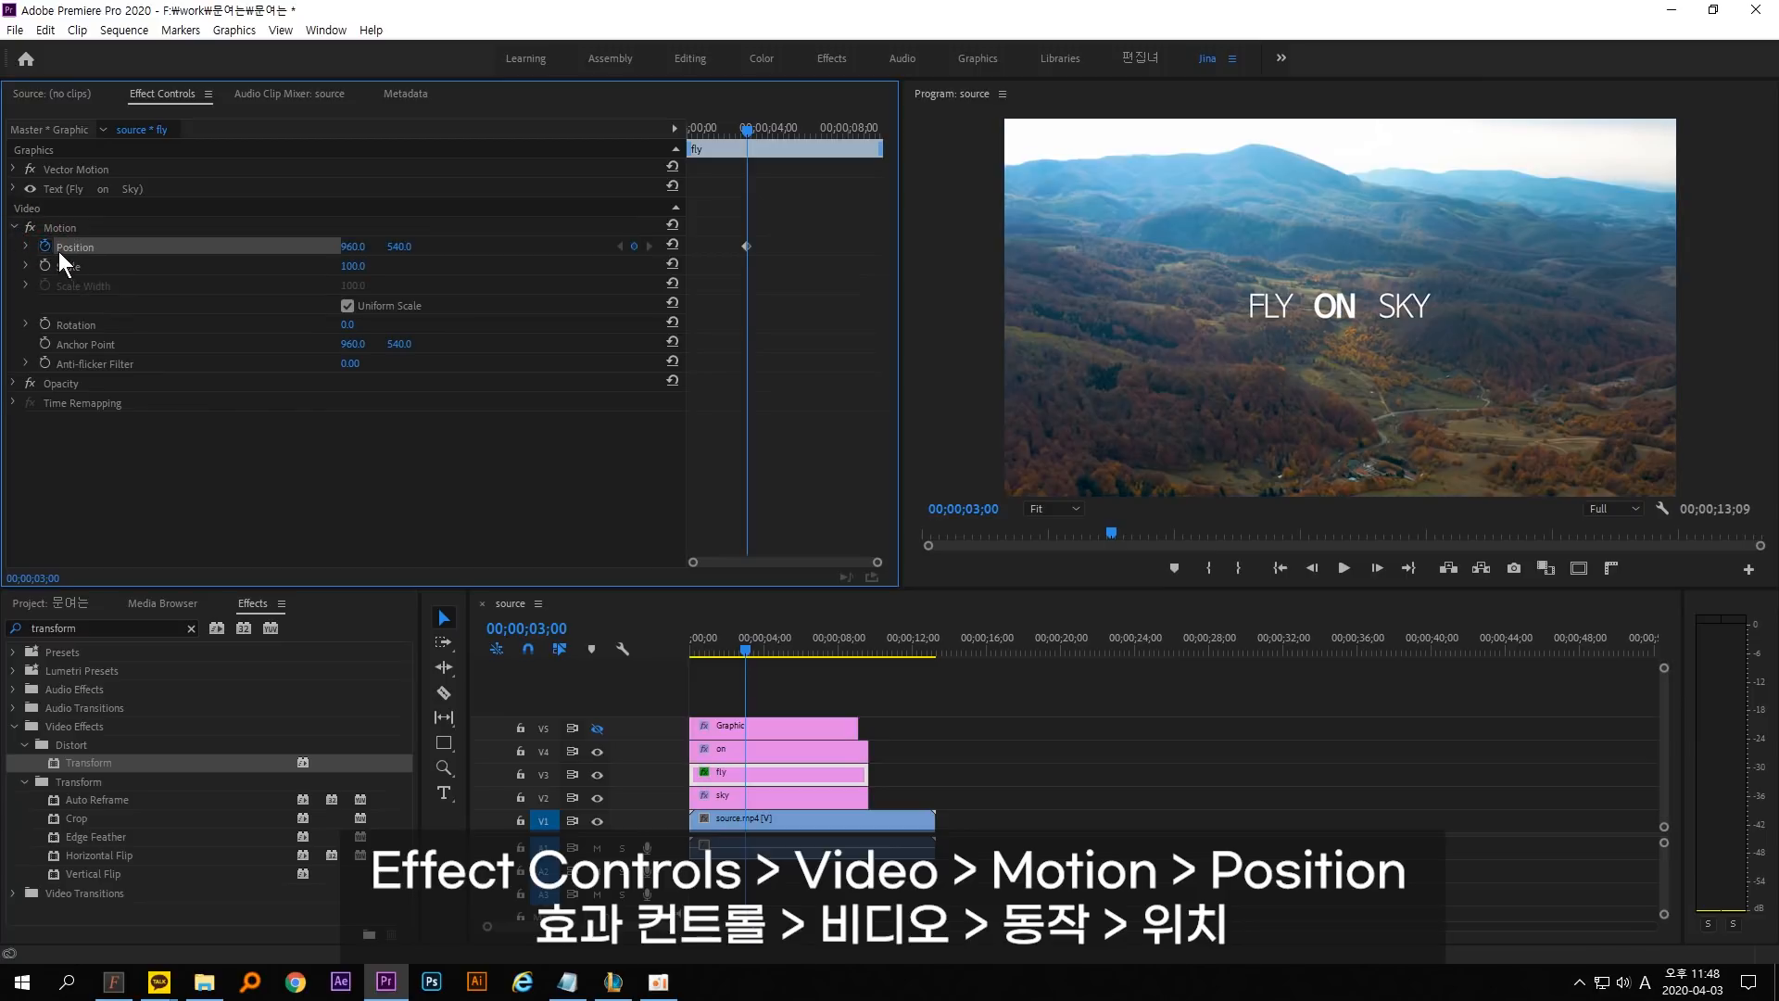
Add a Motion Position keyframe to the sky clip at 00;00;03;00.
{"action": "left_click", "coordinate": [838, 801]}
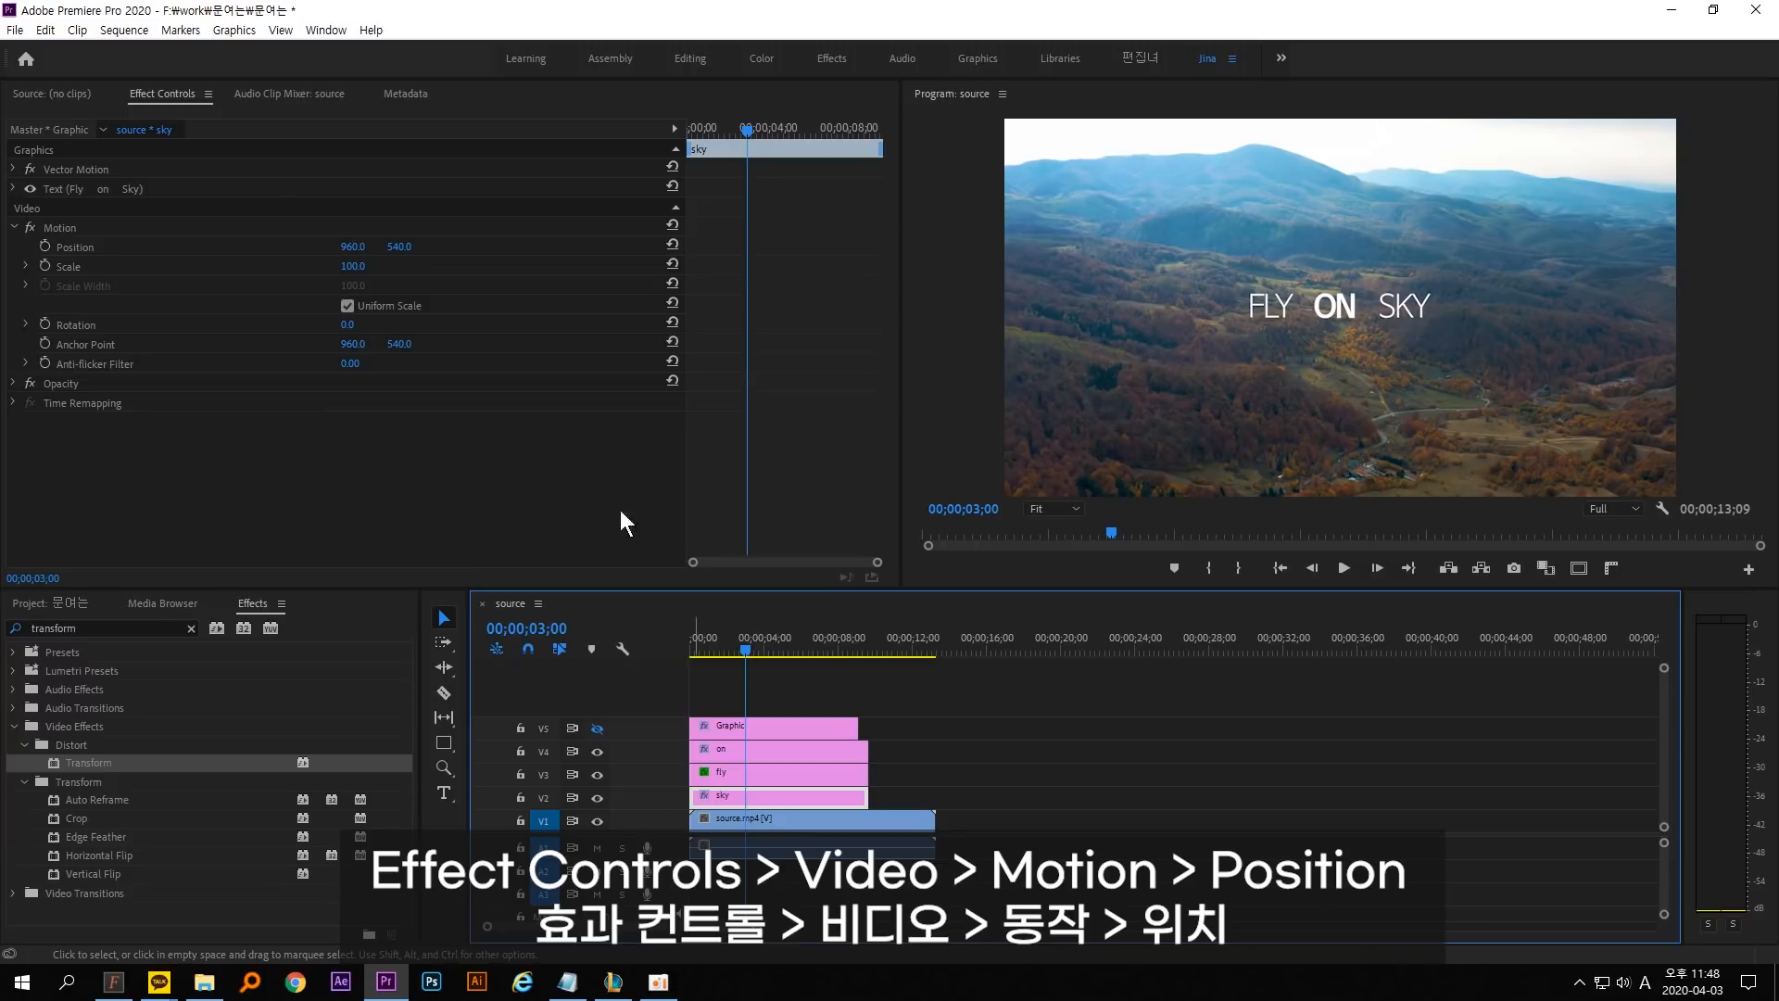
{"action": "left_click", "coordinate": [55, 191]}
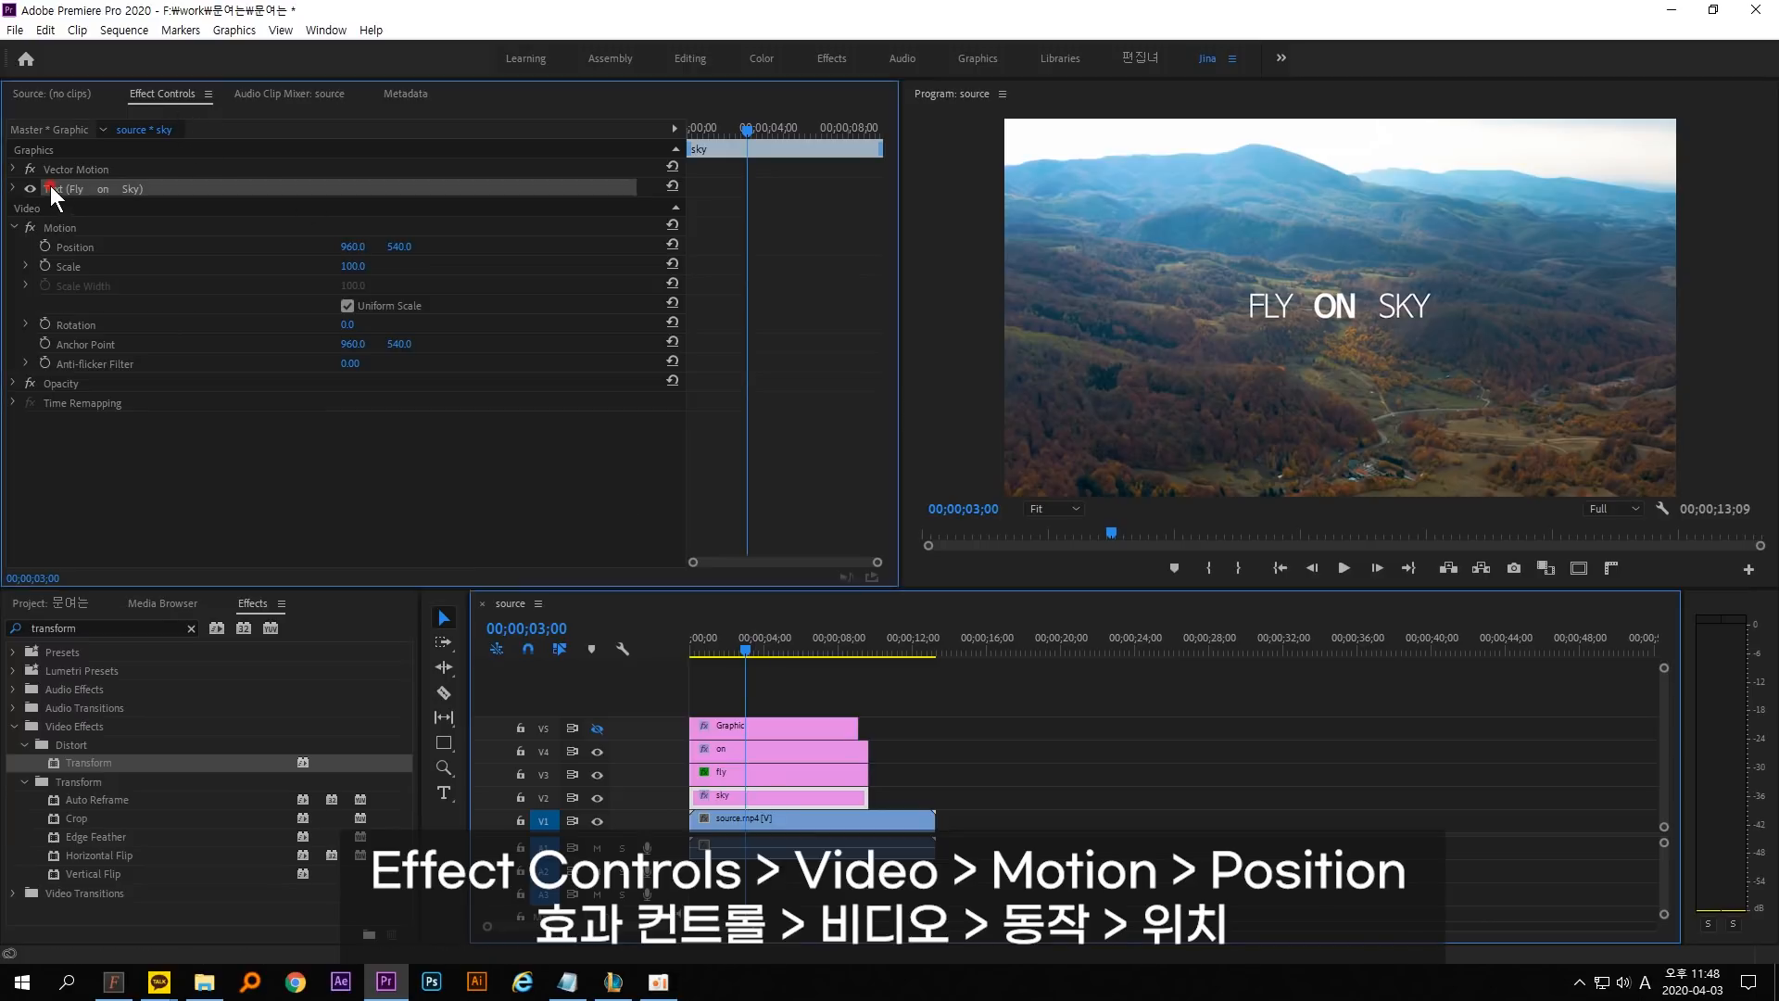
{"action": "left_click", "coordinate": [14, 188]}
{"action": "left_click", "coordinate": [74, 228]}
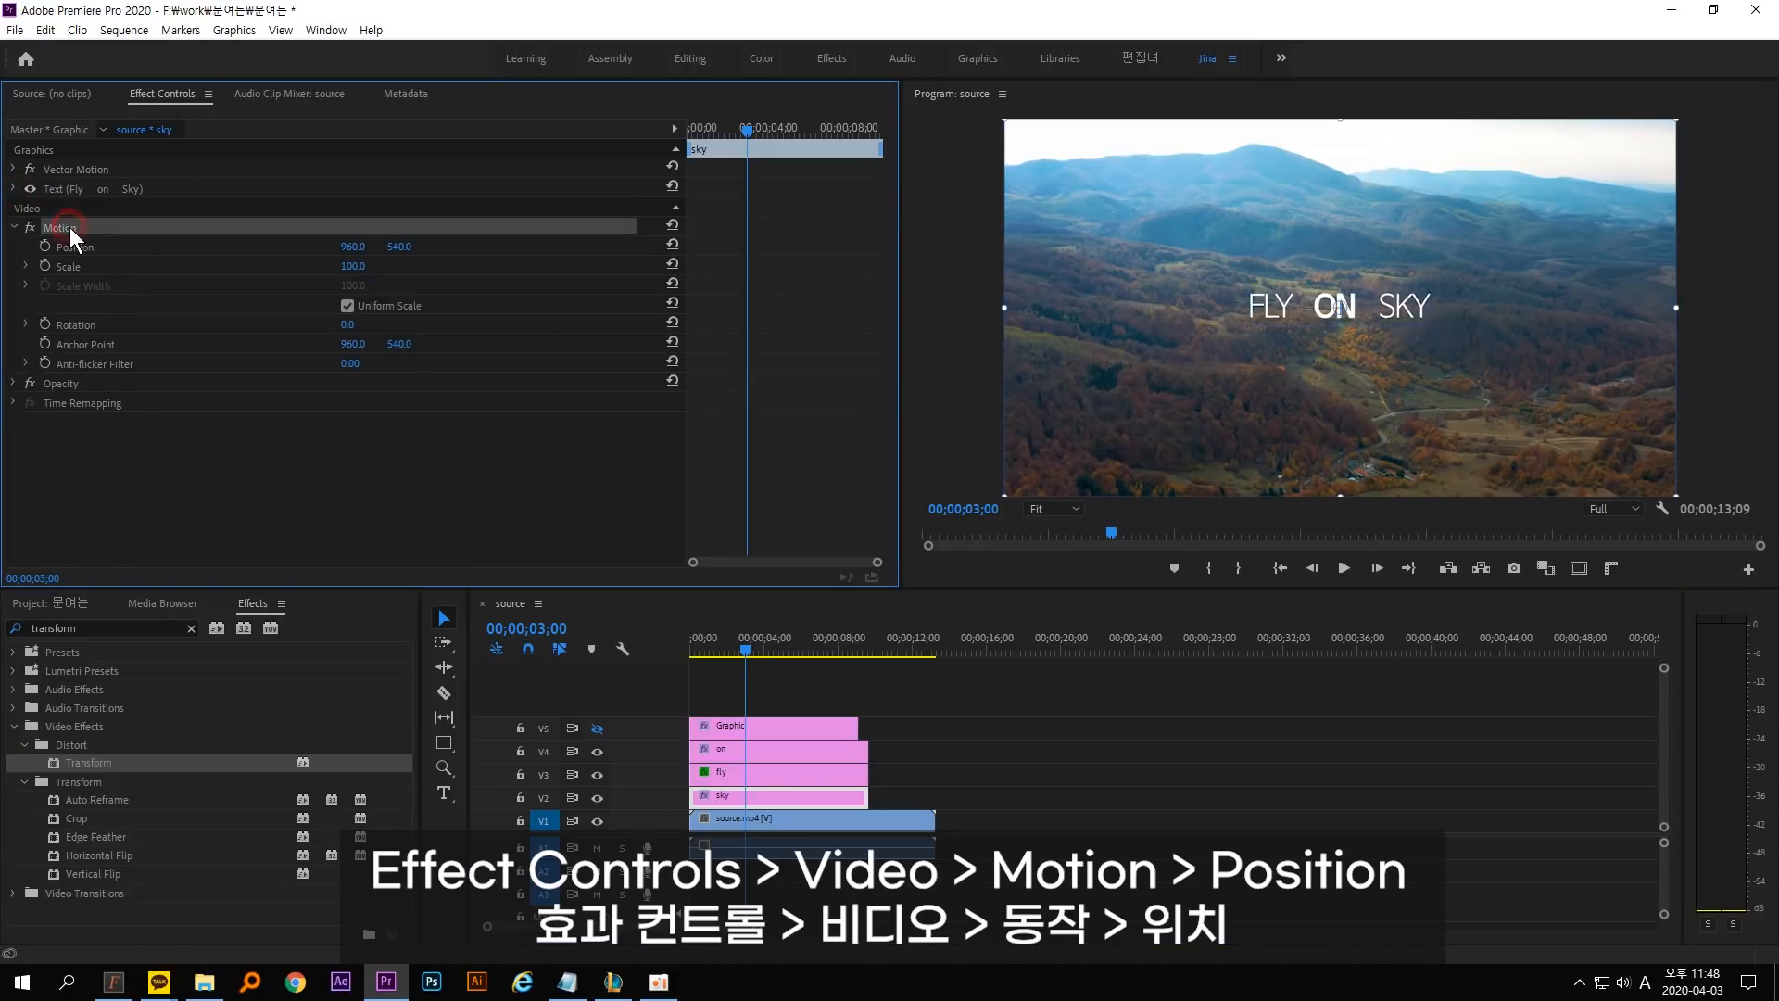
{"action": "left_click", "coordinate": [76, 246]}
{"action": "left_click", "coordinate": [45, 245]}
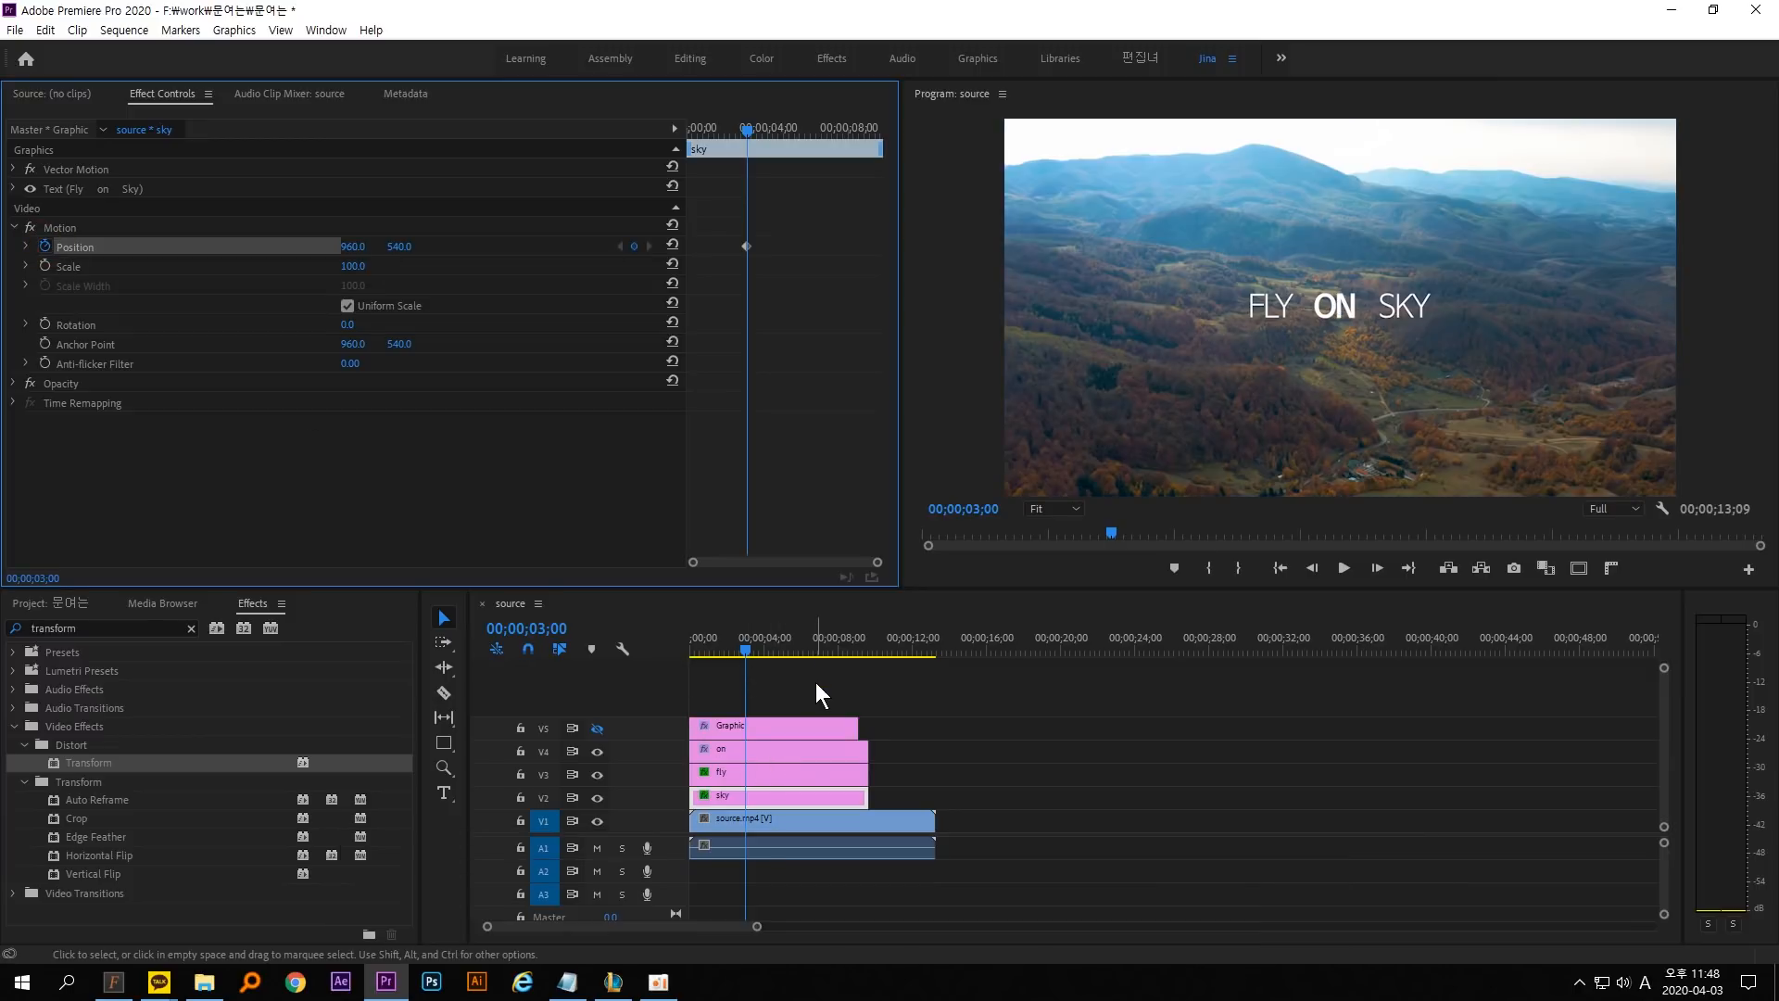
Copy the Motion Position keyframe at 00;00;03;00 to 00;00;05;00 on both the fly and sky clips.
{"action": "left_click", "coordinate": [526, 628]}
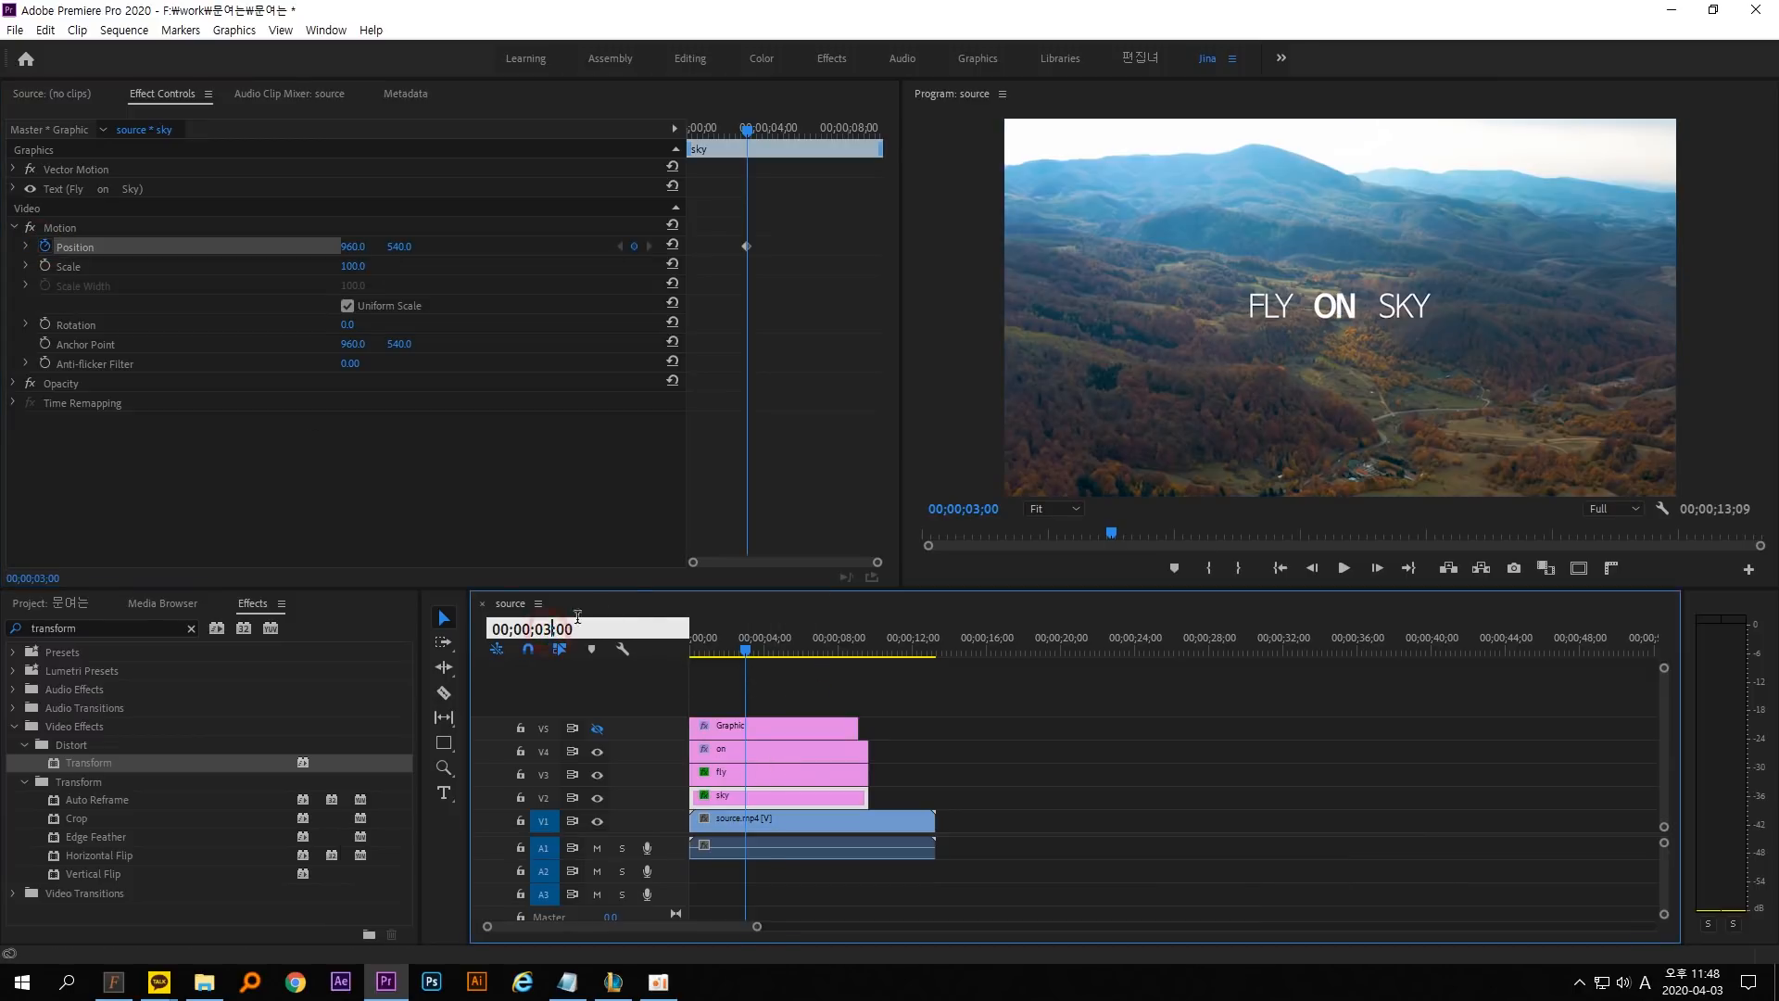
{"action": "type", "text": "500"}
{"action": "key", "text": "Return"}
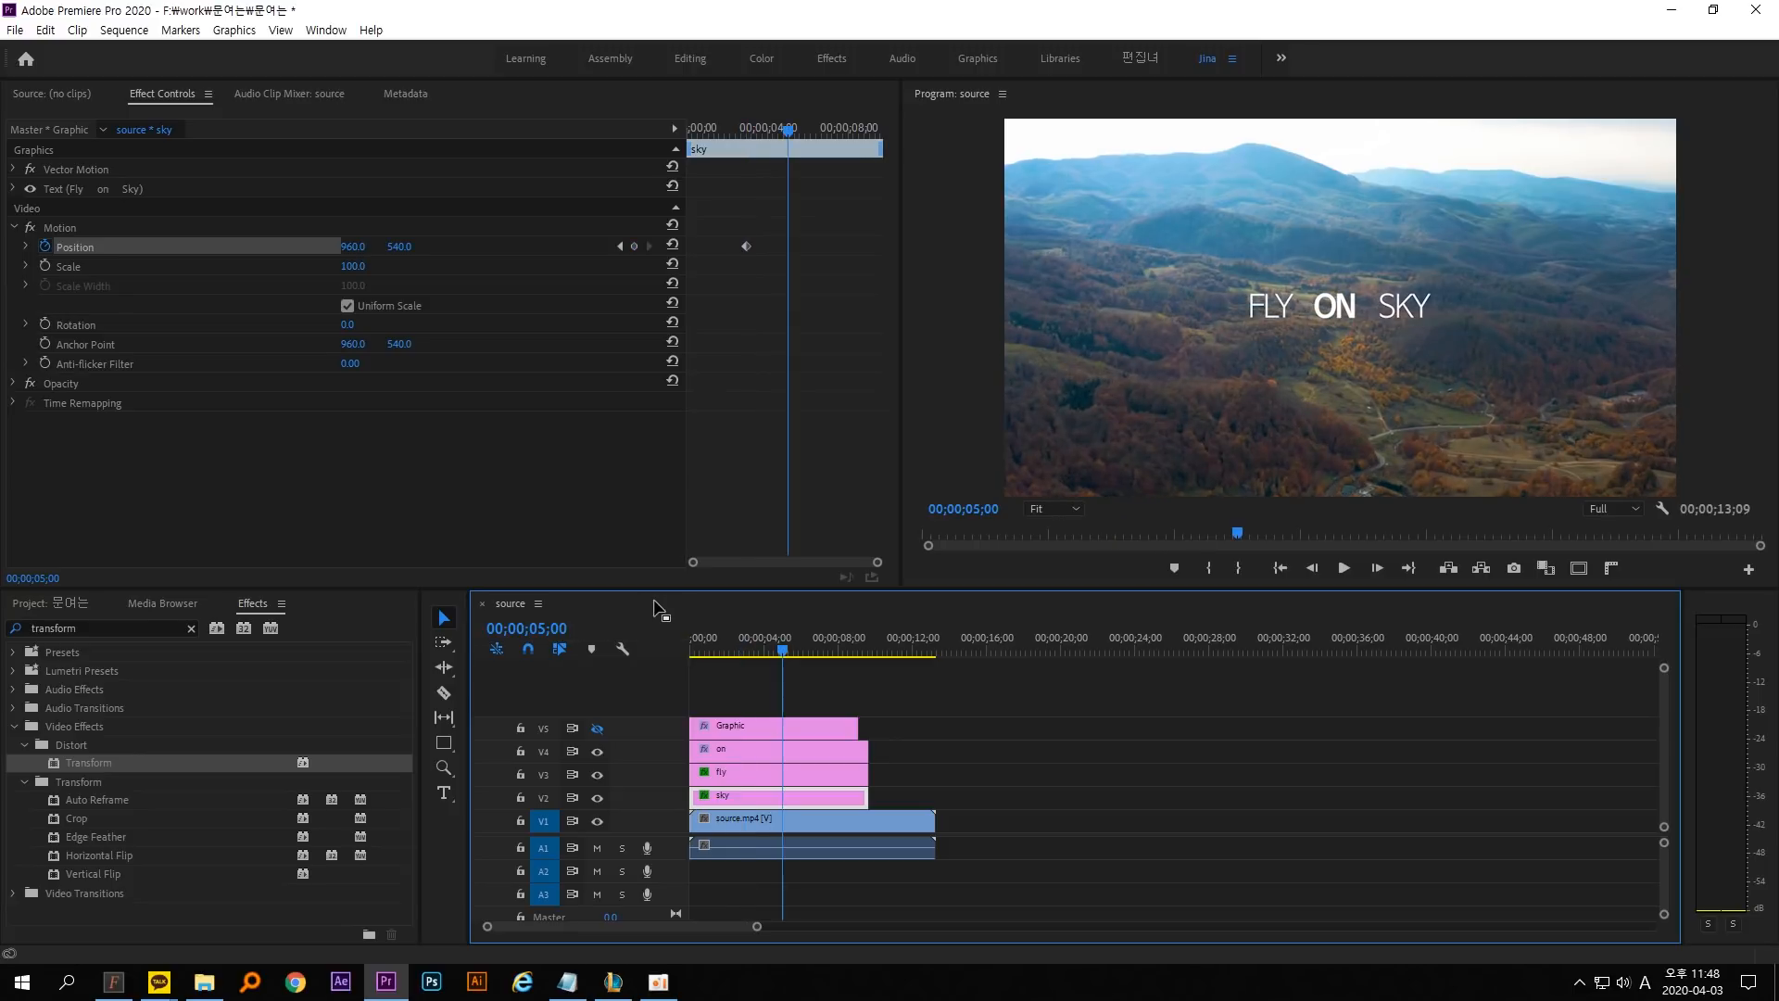
{"action": "left_click", "coordinate": [793, 774]}
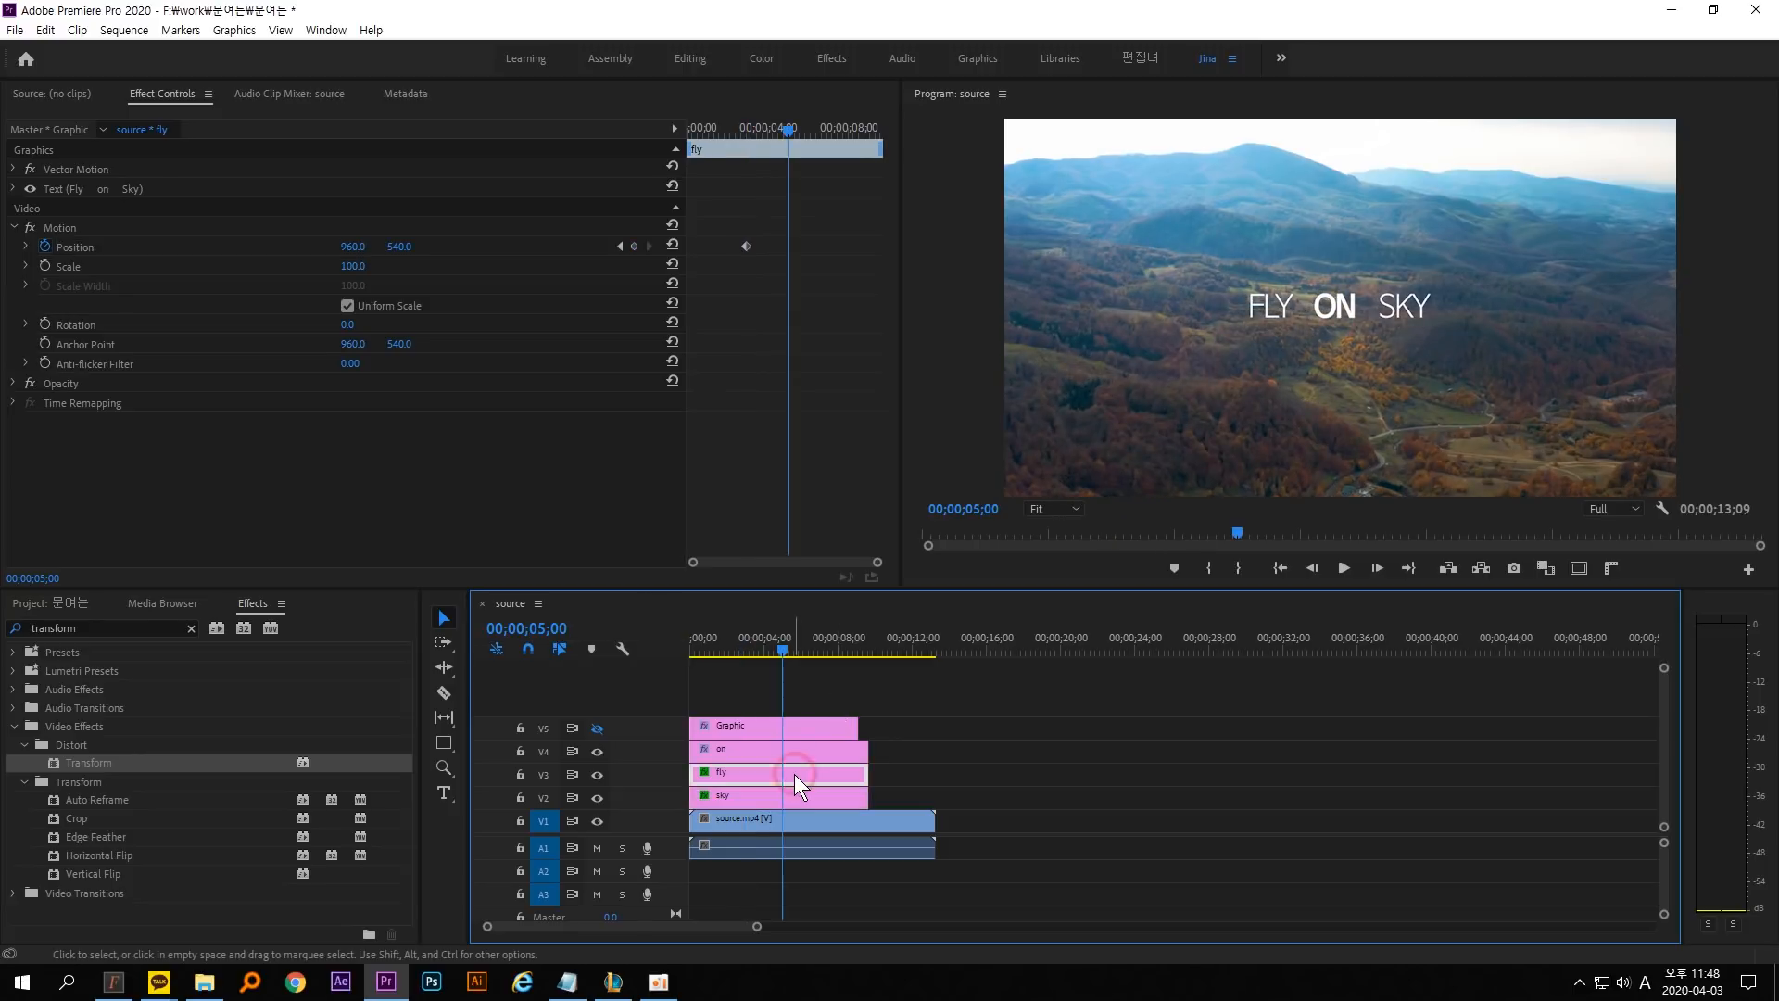
{"action": "left_click", "coordinate": [747, 247]}
{"action": "left_click_drag", "start_coordinate": [749, 248], "coordinate": [760, 263]}
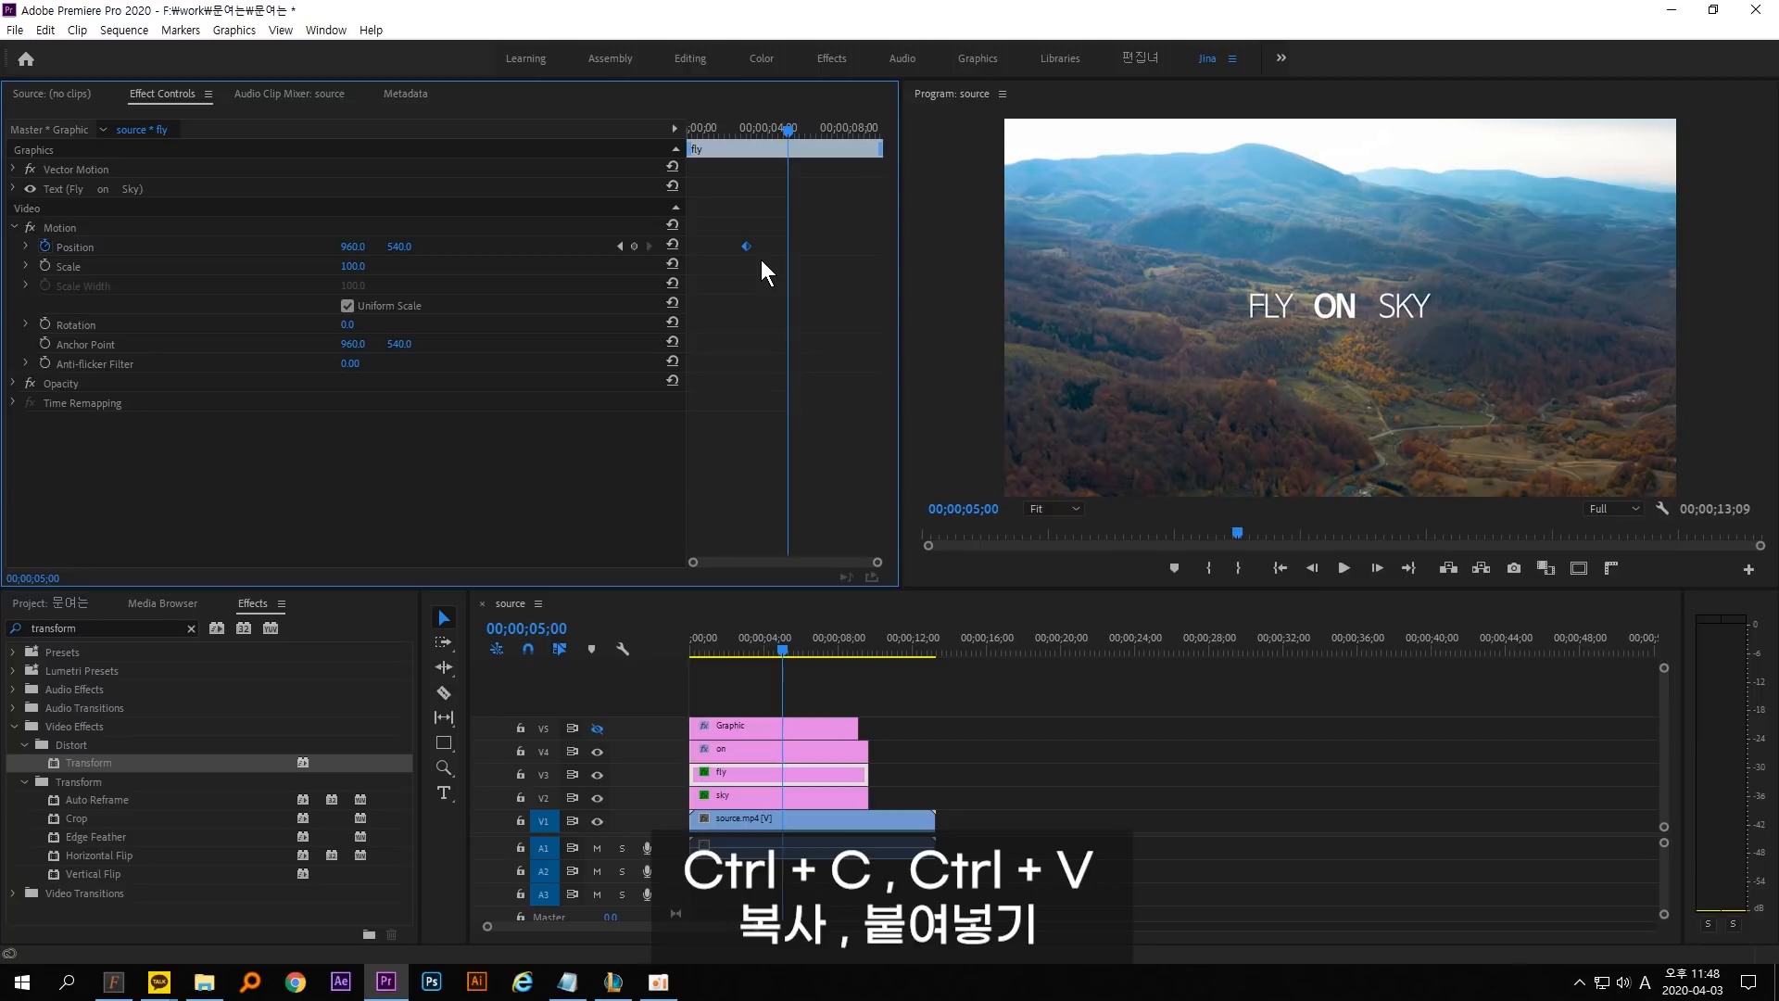
{"action": "left_click", "coordinate": [775, 798]}
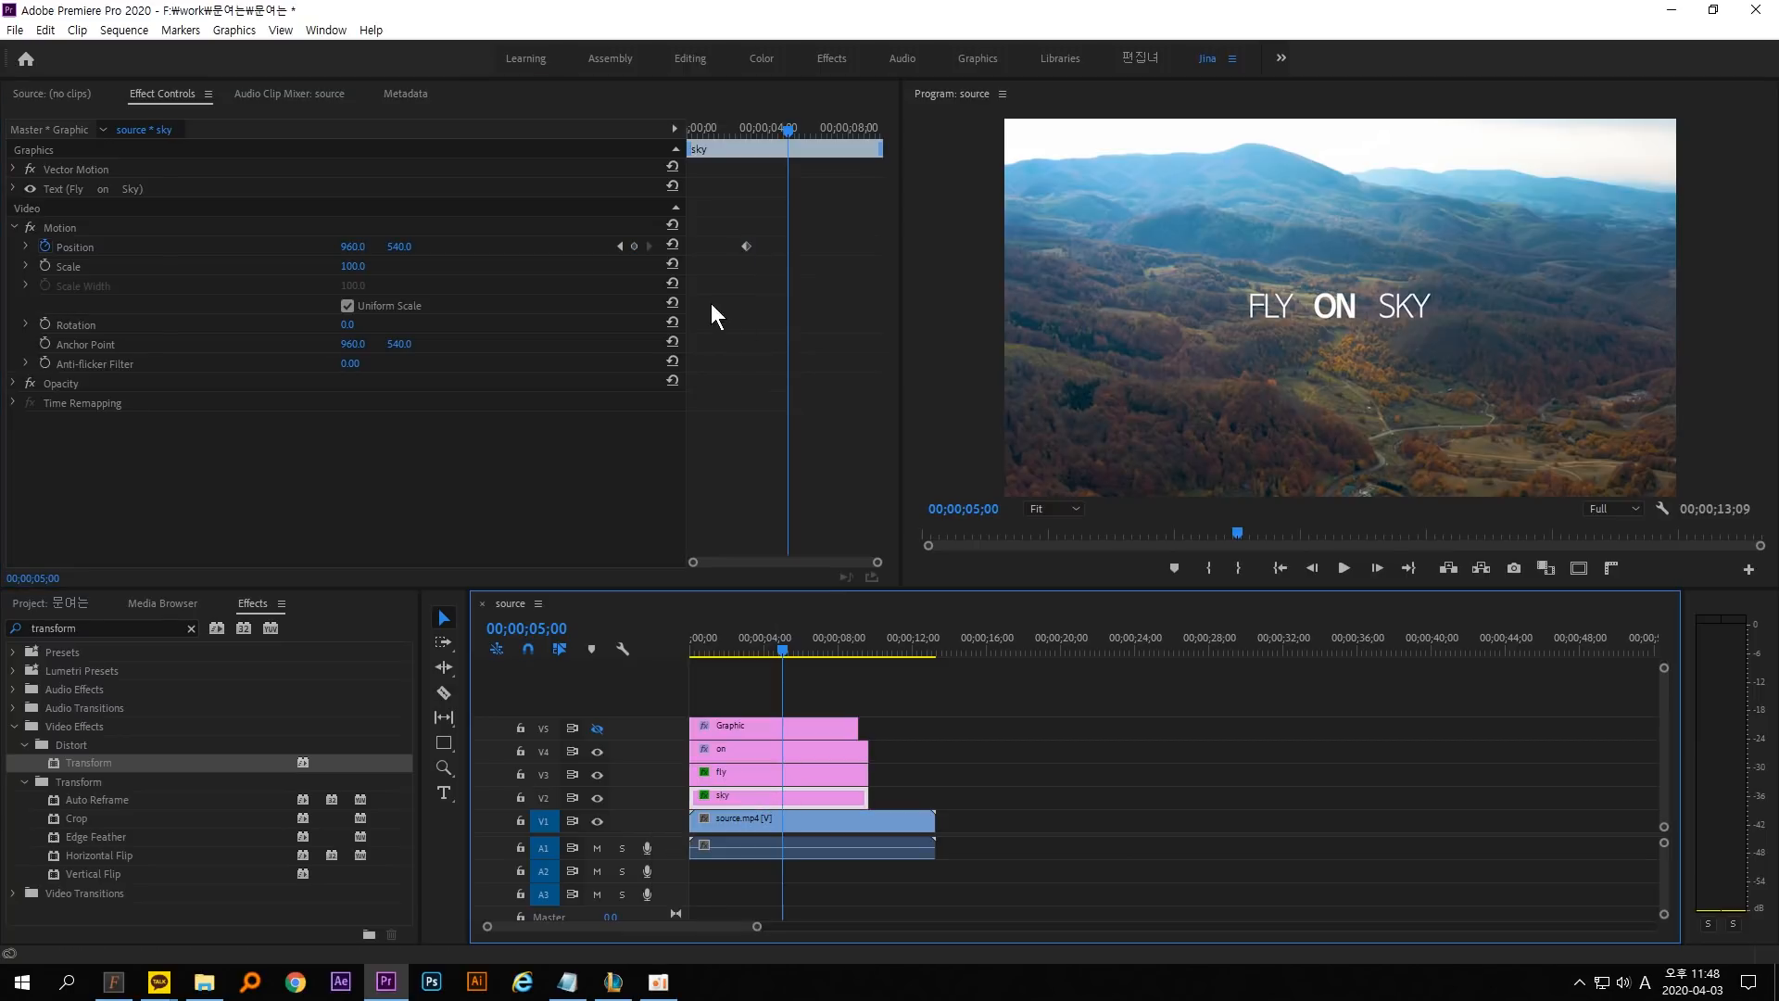
{"action": "left_click_drag", "start_coordinate": [720, 220], "coordinate": [757, 261]}
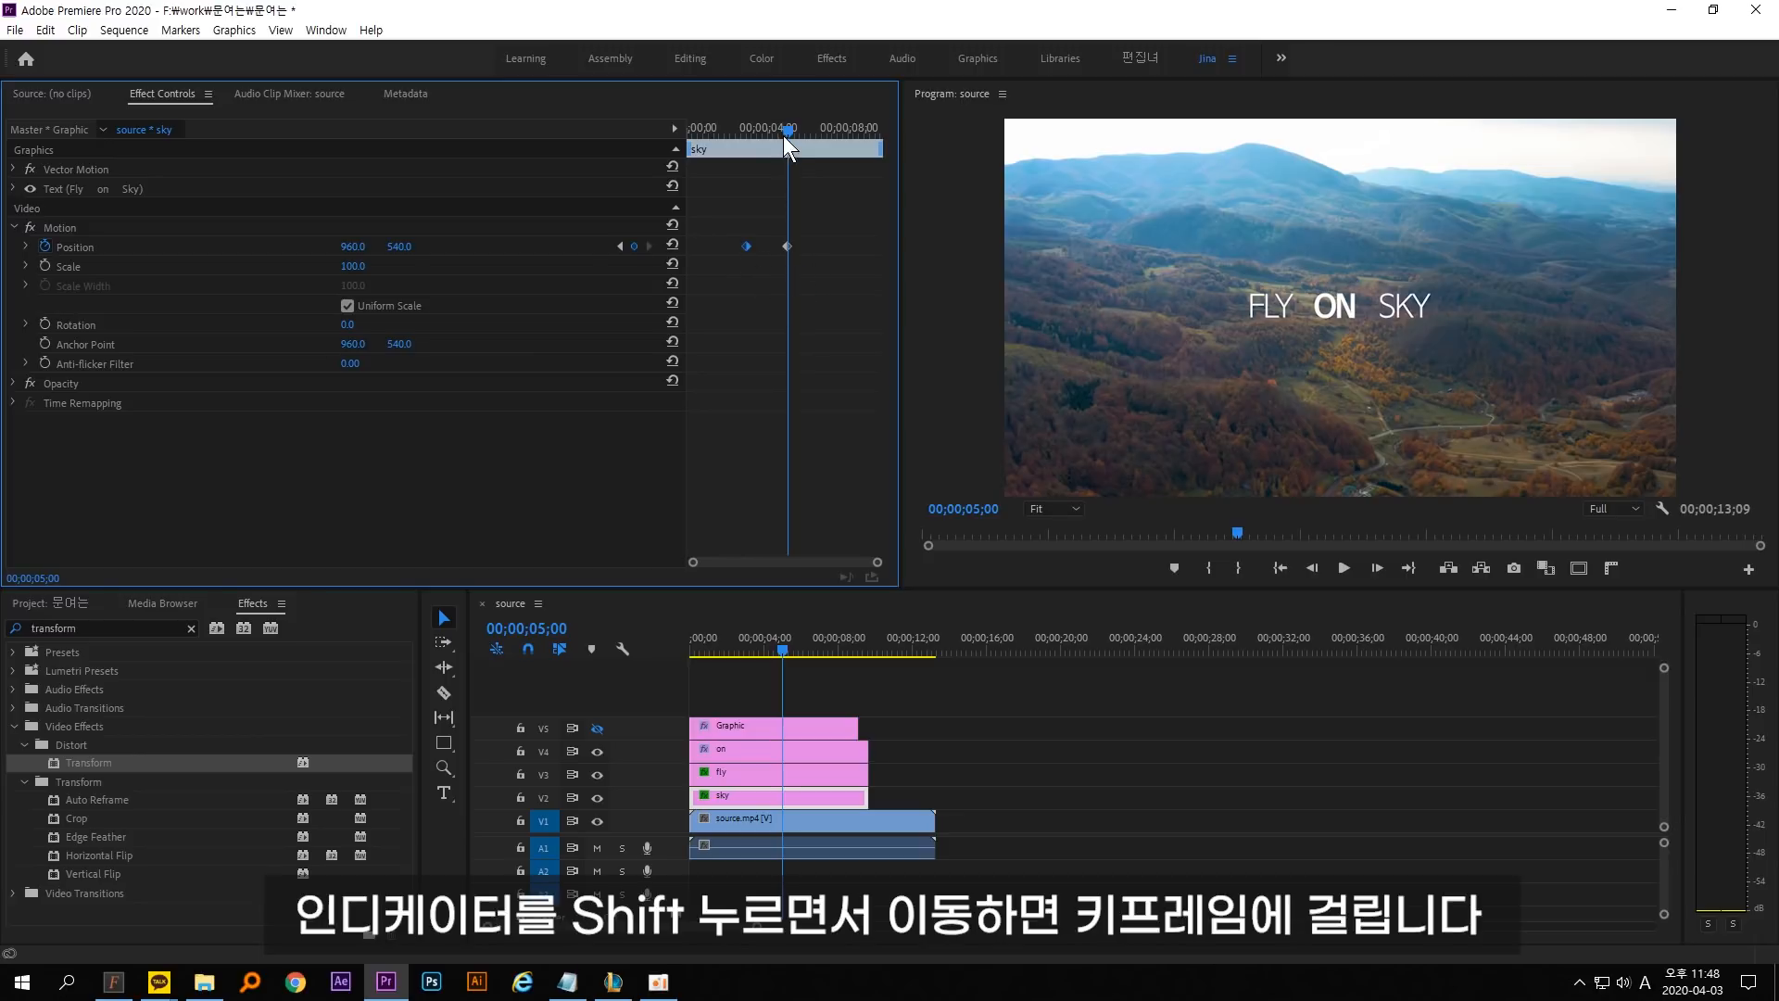
At the 00;00;03;00 keyframe, shift the sky clip horizontally out of the frame to a Motion Position of 1818, 540.
{"action": "left_click_drag", "start_coordinate": [786, 131], "coordinate": [760, 135]}
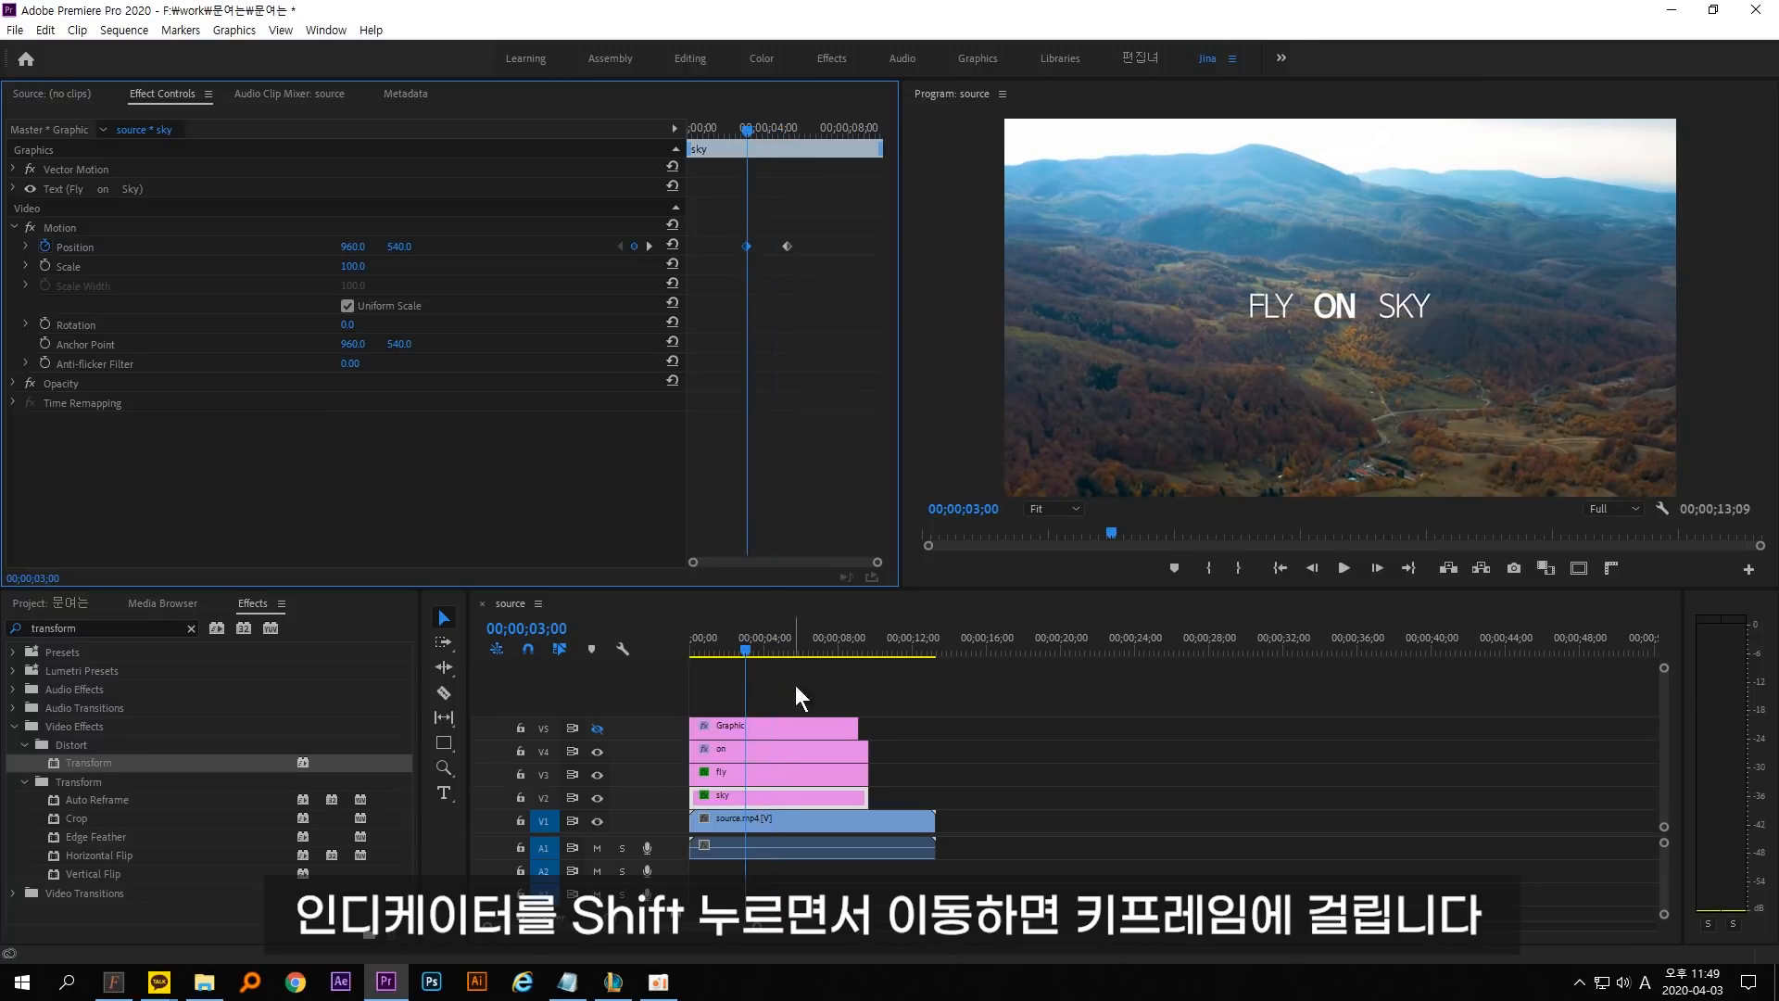
{"action": "left_click", "coordinate": [931, 769]}
{"action": "left_click", "coordinate": [744, 792]}
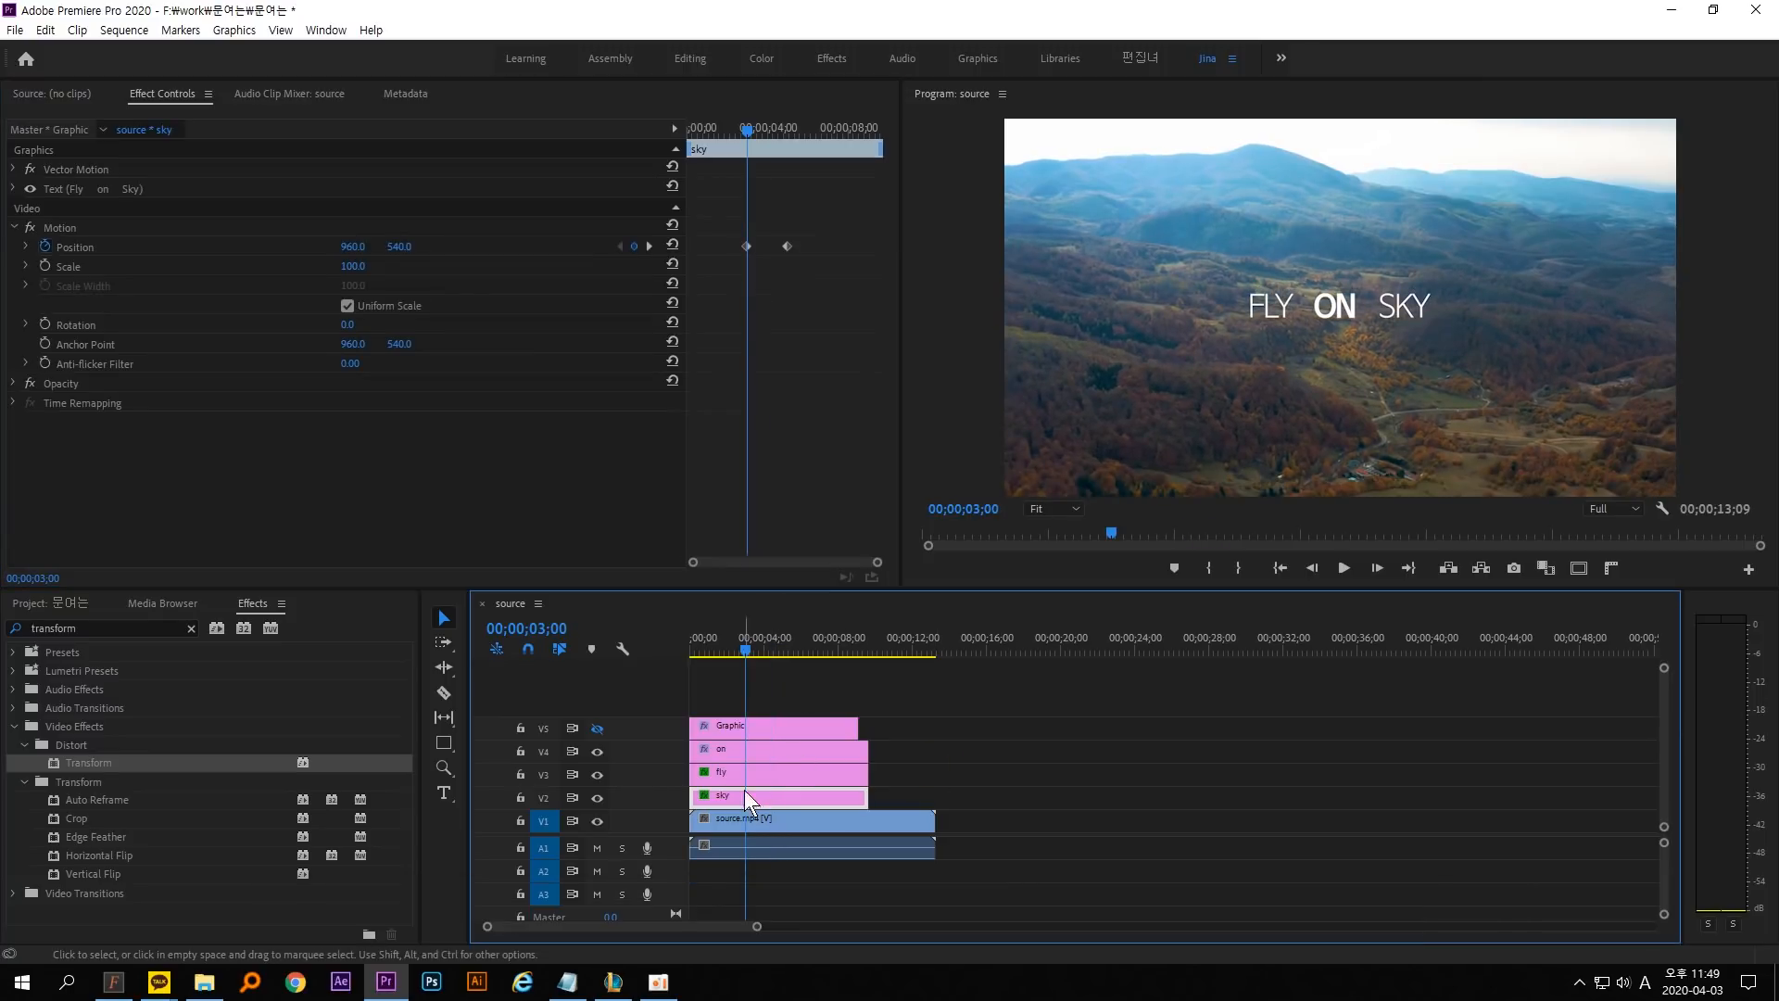
{"action": "left_click", "coordinate": [64, 227]}
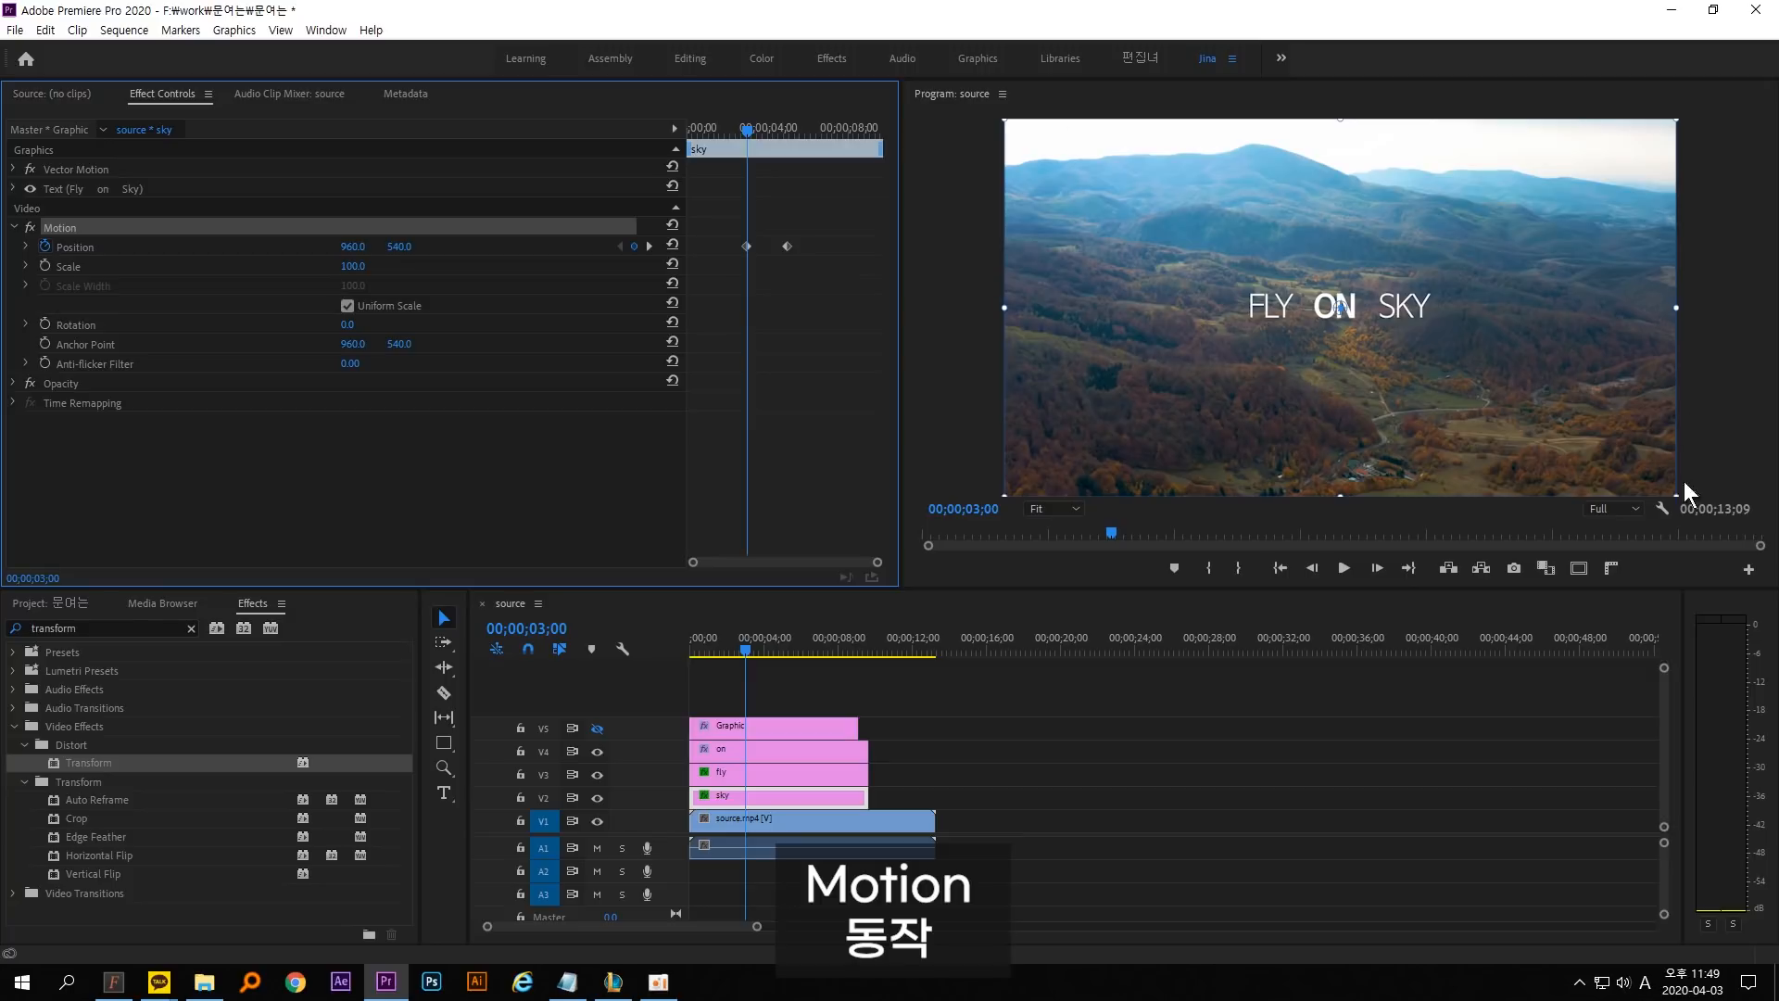
{"action": "left_click_drag", "start_coordinate": [768, 798], "coordinate": [721, 839]}
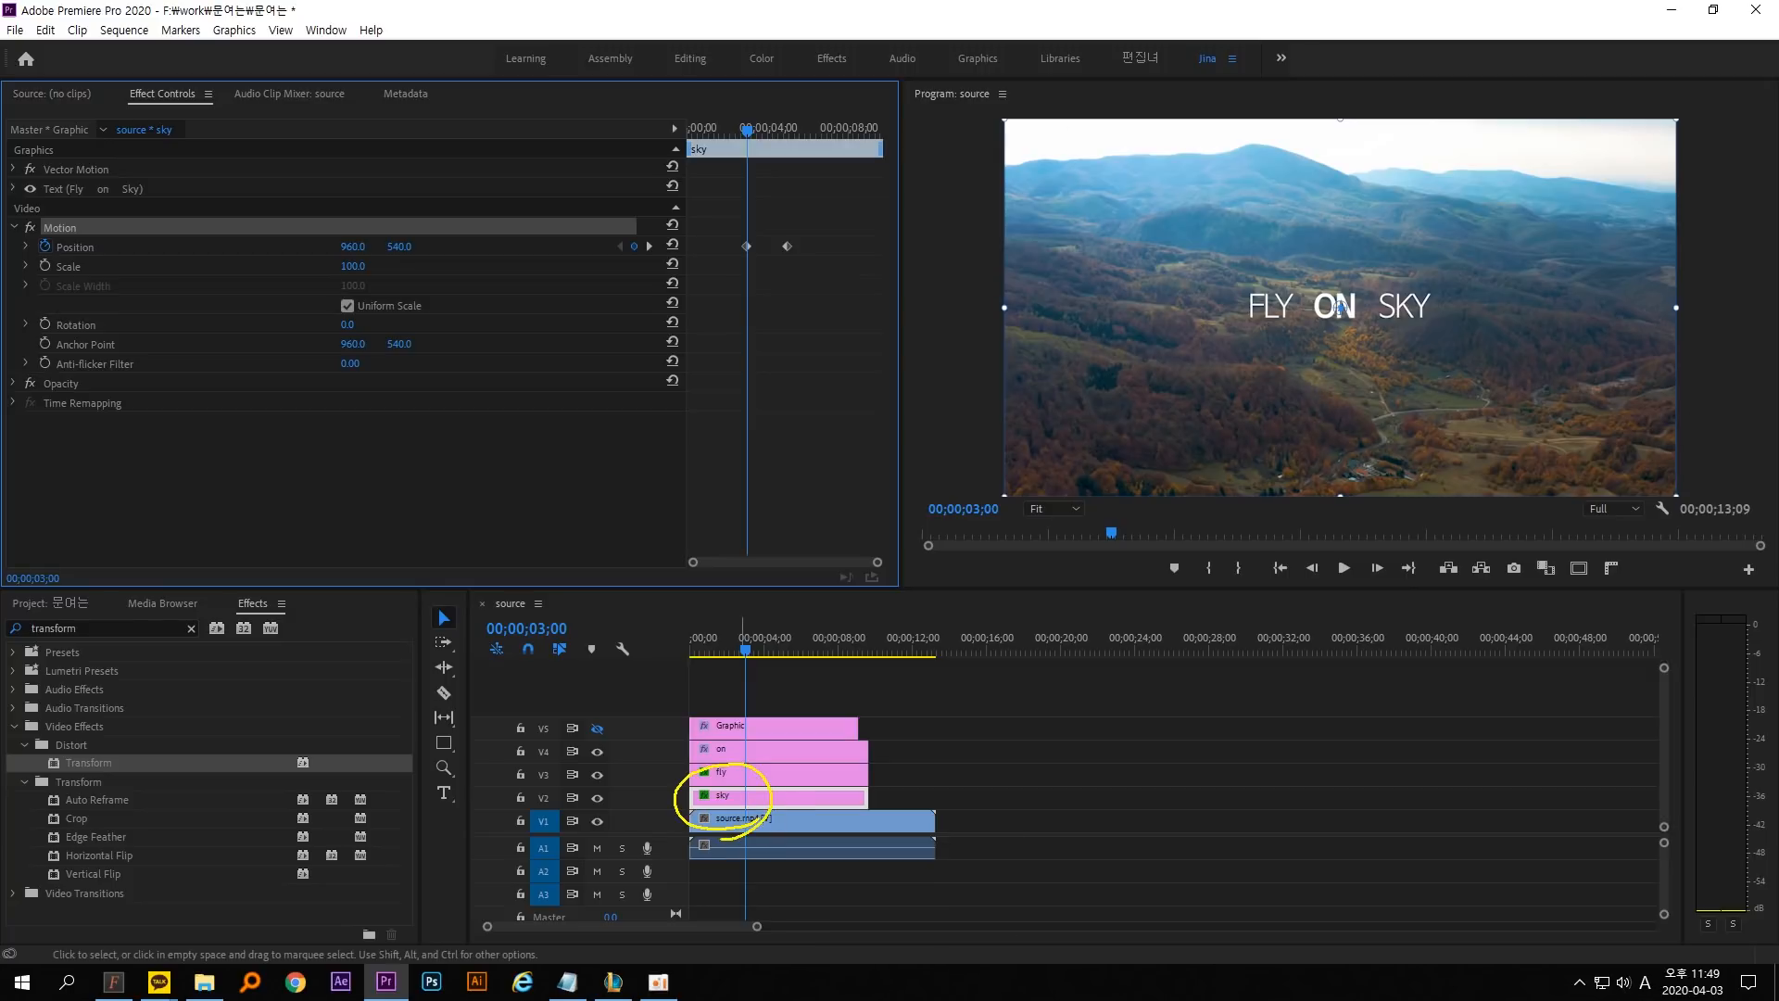
{"action": "left_click_drag", "start_coordinate": [1187, 396], "coordinate": [1487, 405]}
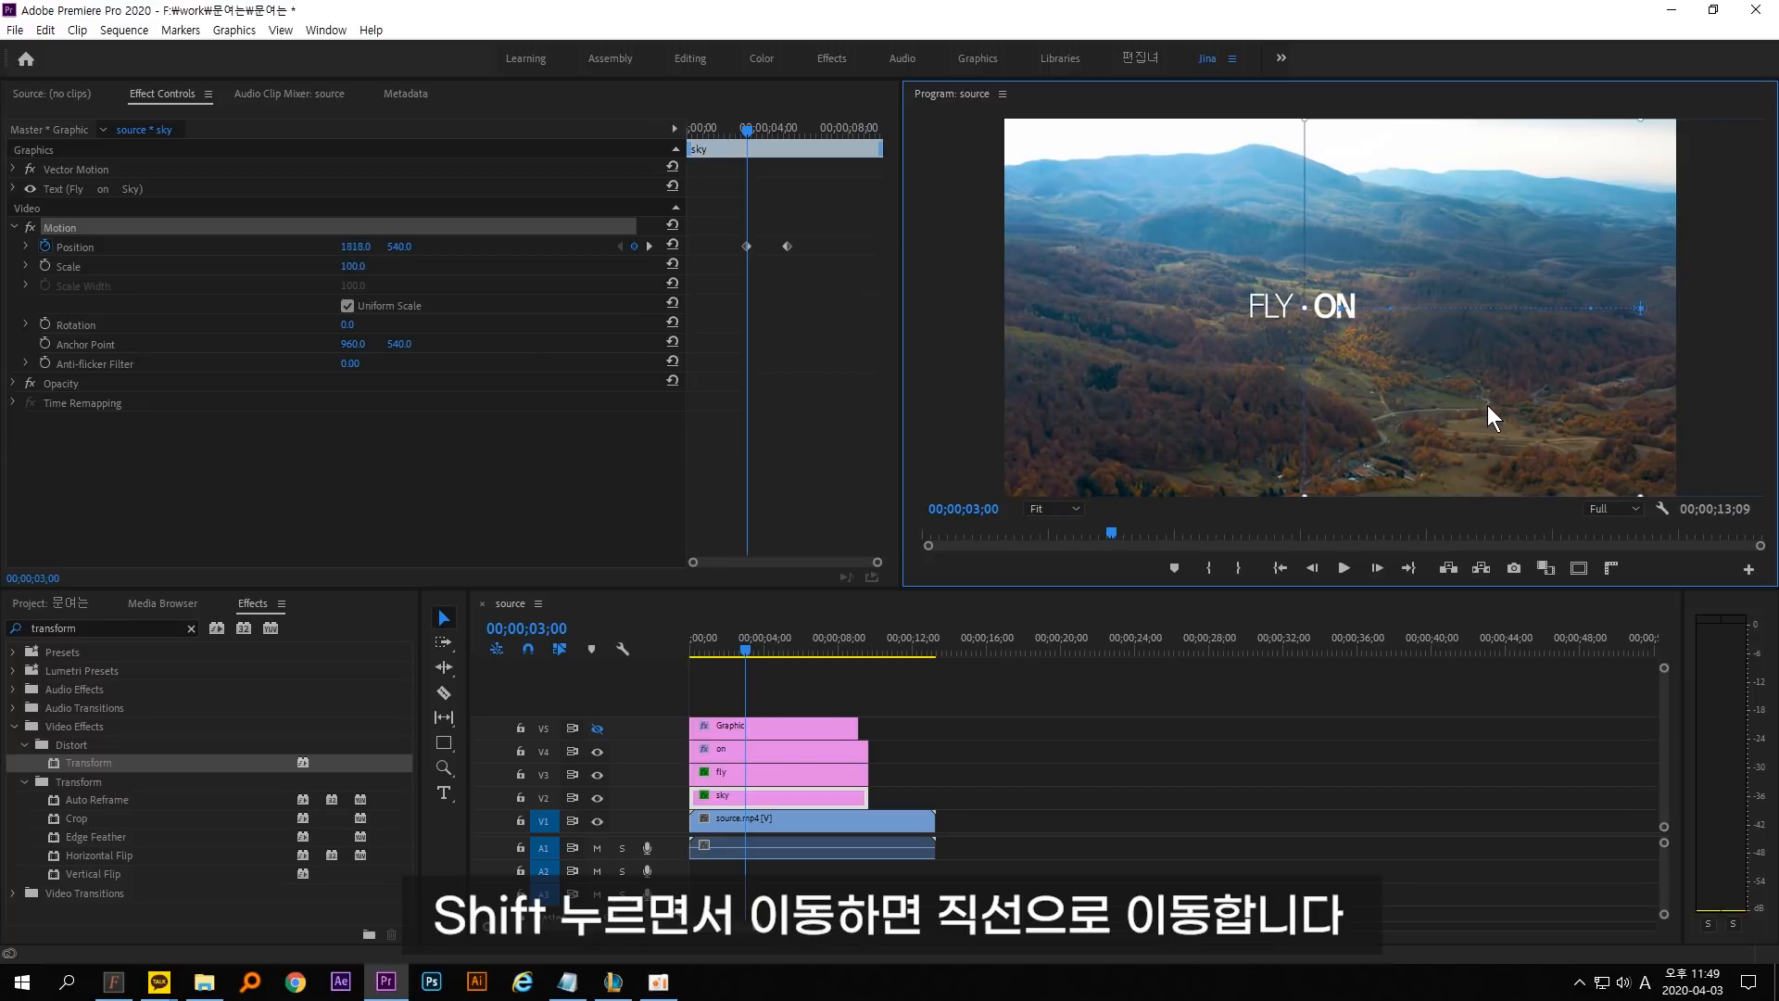
At the 00;00;03;00 keyframe, shift the fly clip horizontally out of the frame to a Motion Position of about 123, 540.
{"action": "left_click", "coordinate": [797, 775]}
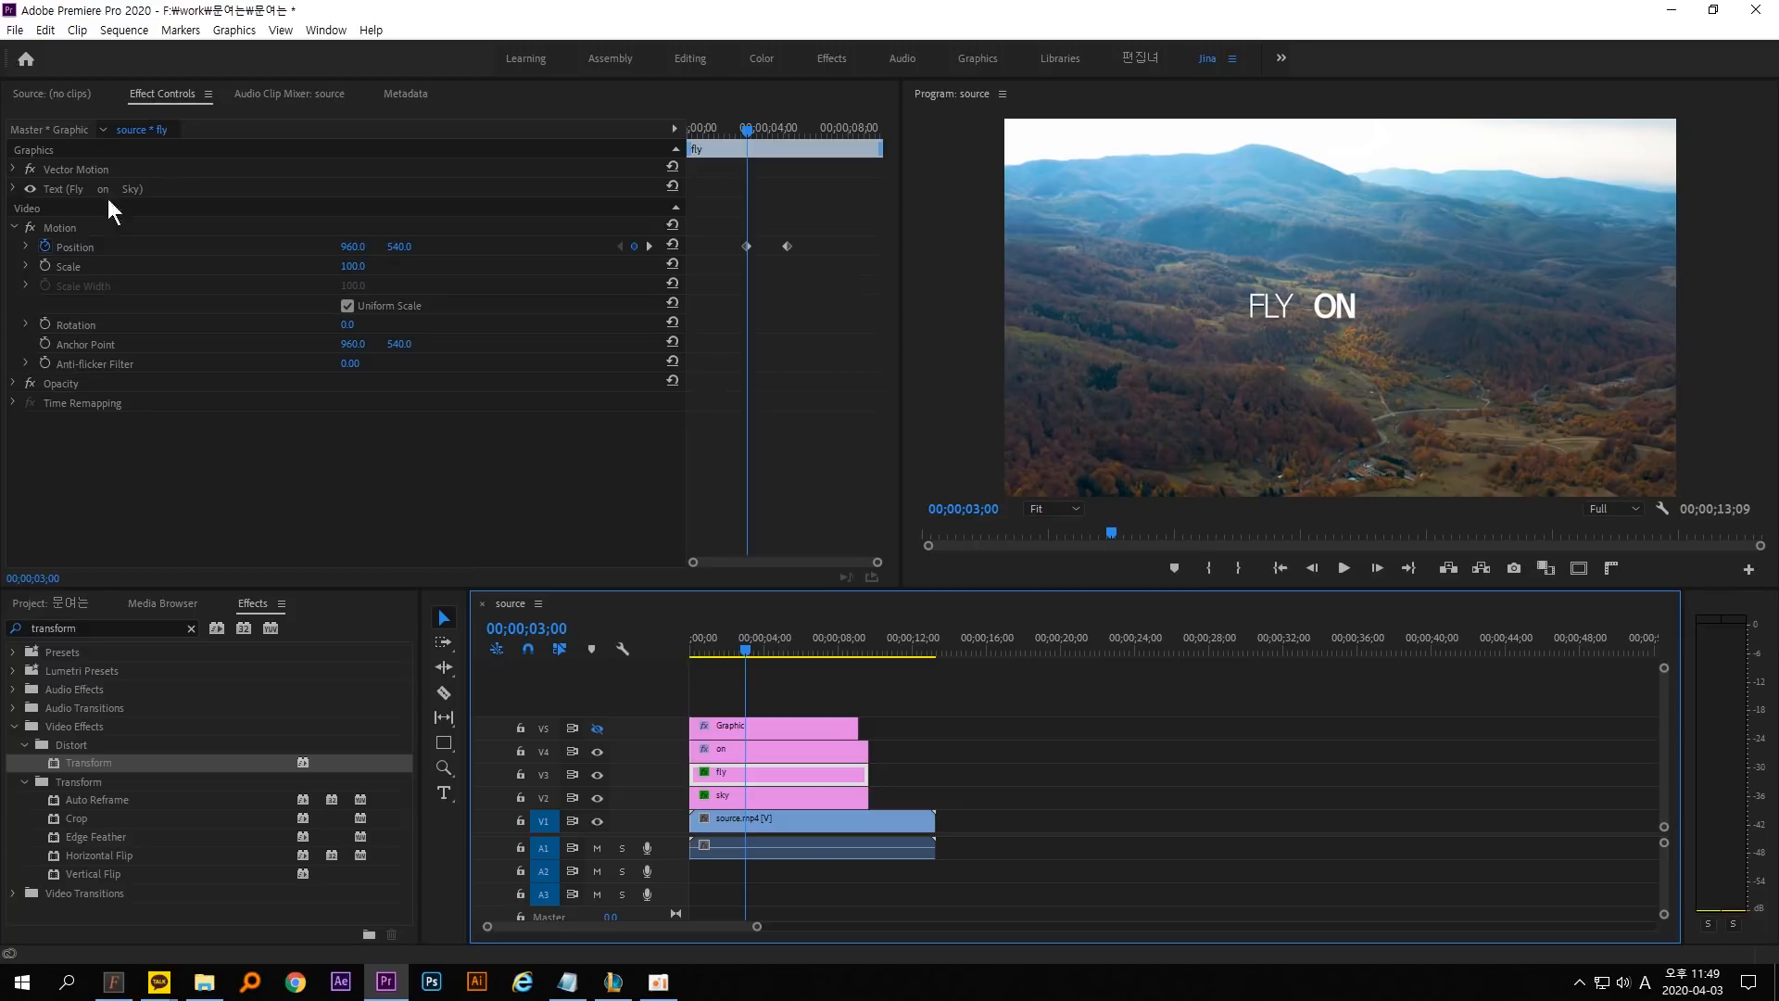
{"action": "left_click", "coordinate": [74, 226]}
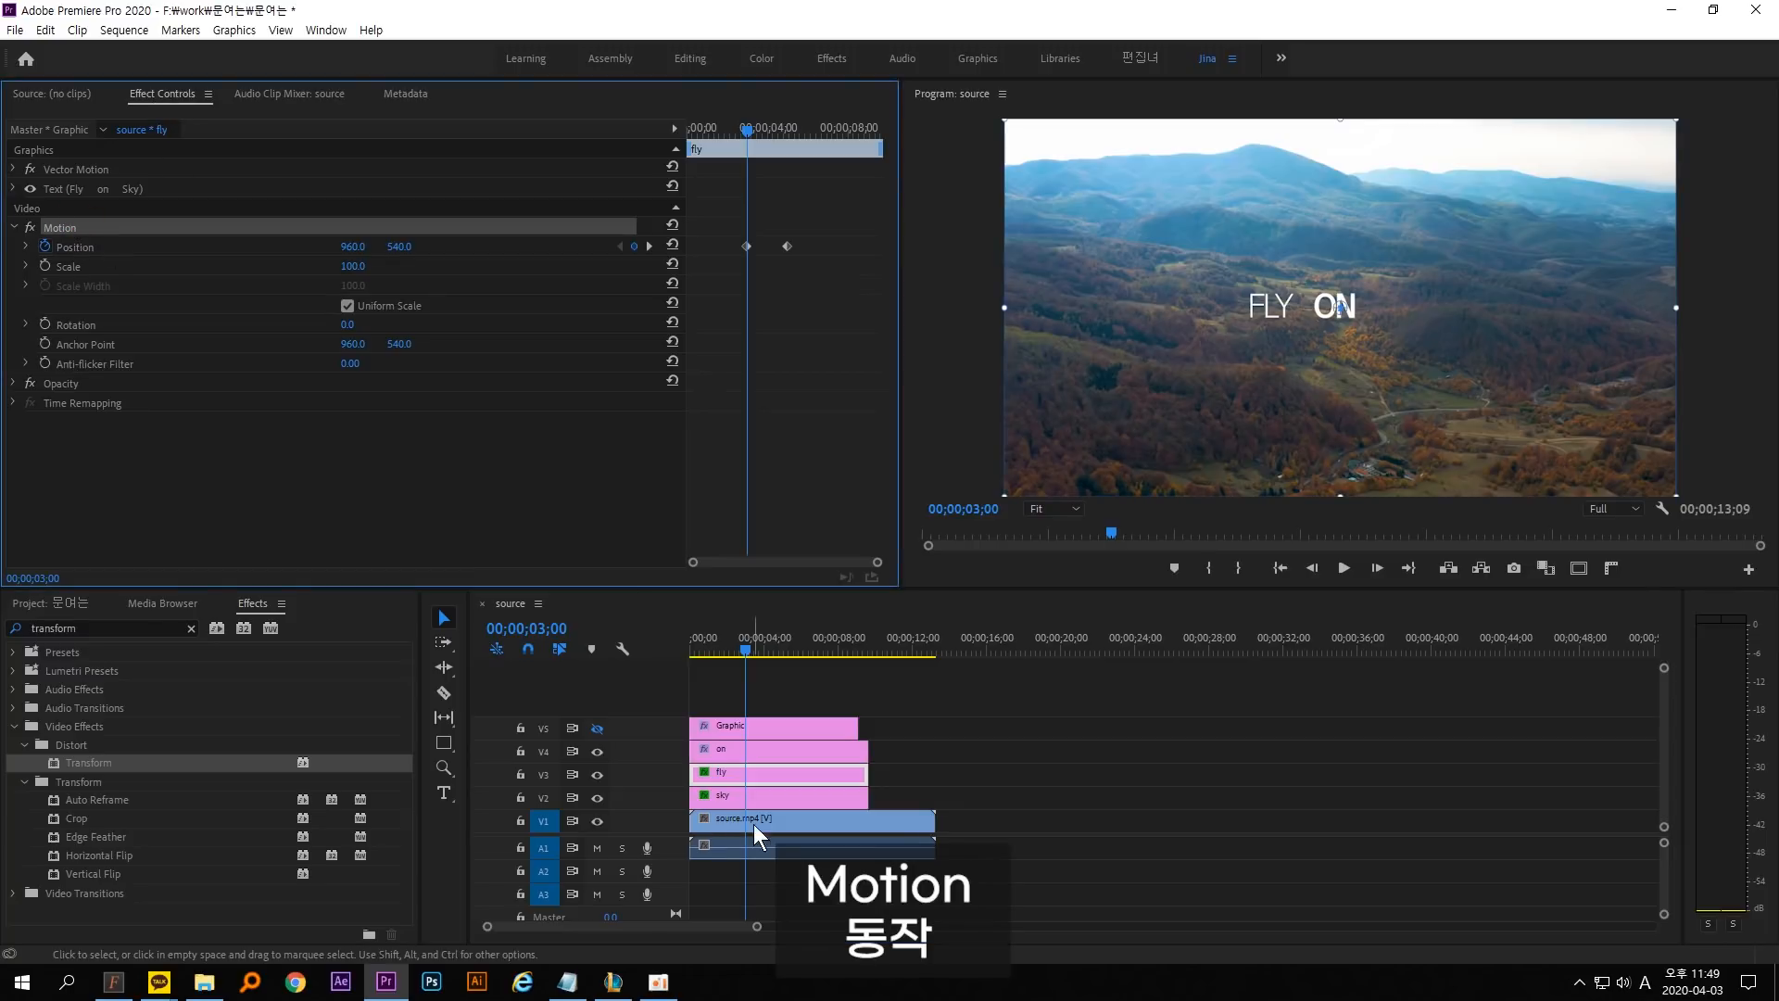
{"action": "key", "text": "ctrl+2"}
{"action": "left_click_drag", "start_coordinate": [727, 784], "coordinate": [746, 789]}
{"action": "mouse_move", "coordinate": [947, 83]}
{"action": "left_mouse_down"}
{"action": "mouse_move", "coordinate": [1635, 611]}
{"action": "mouse_move", "coordinate": [1707, 588]}
{"action": "left_mouse_up"}
{"action": "key", "text": "Escape"}
{"action": "left_click_drag", "start_coordinate": [1426, 445], "coordinate": [1133, 446]}
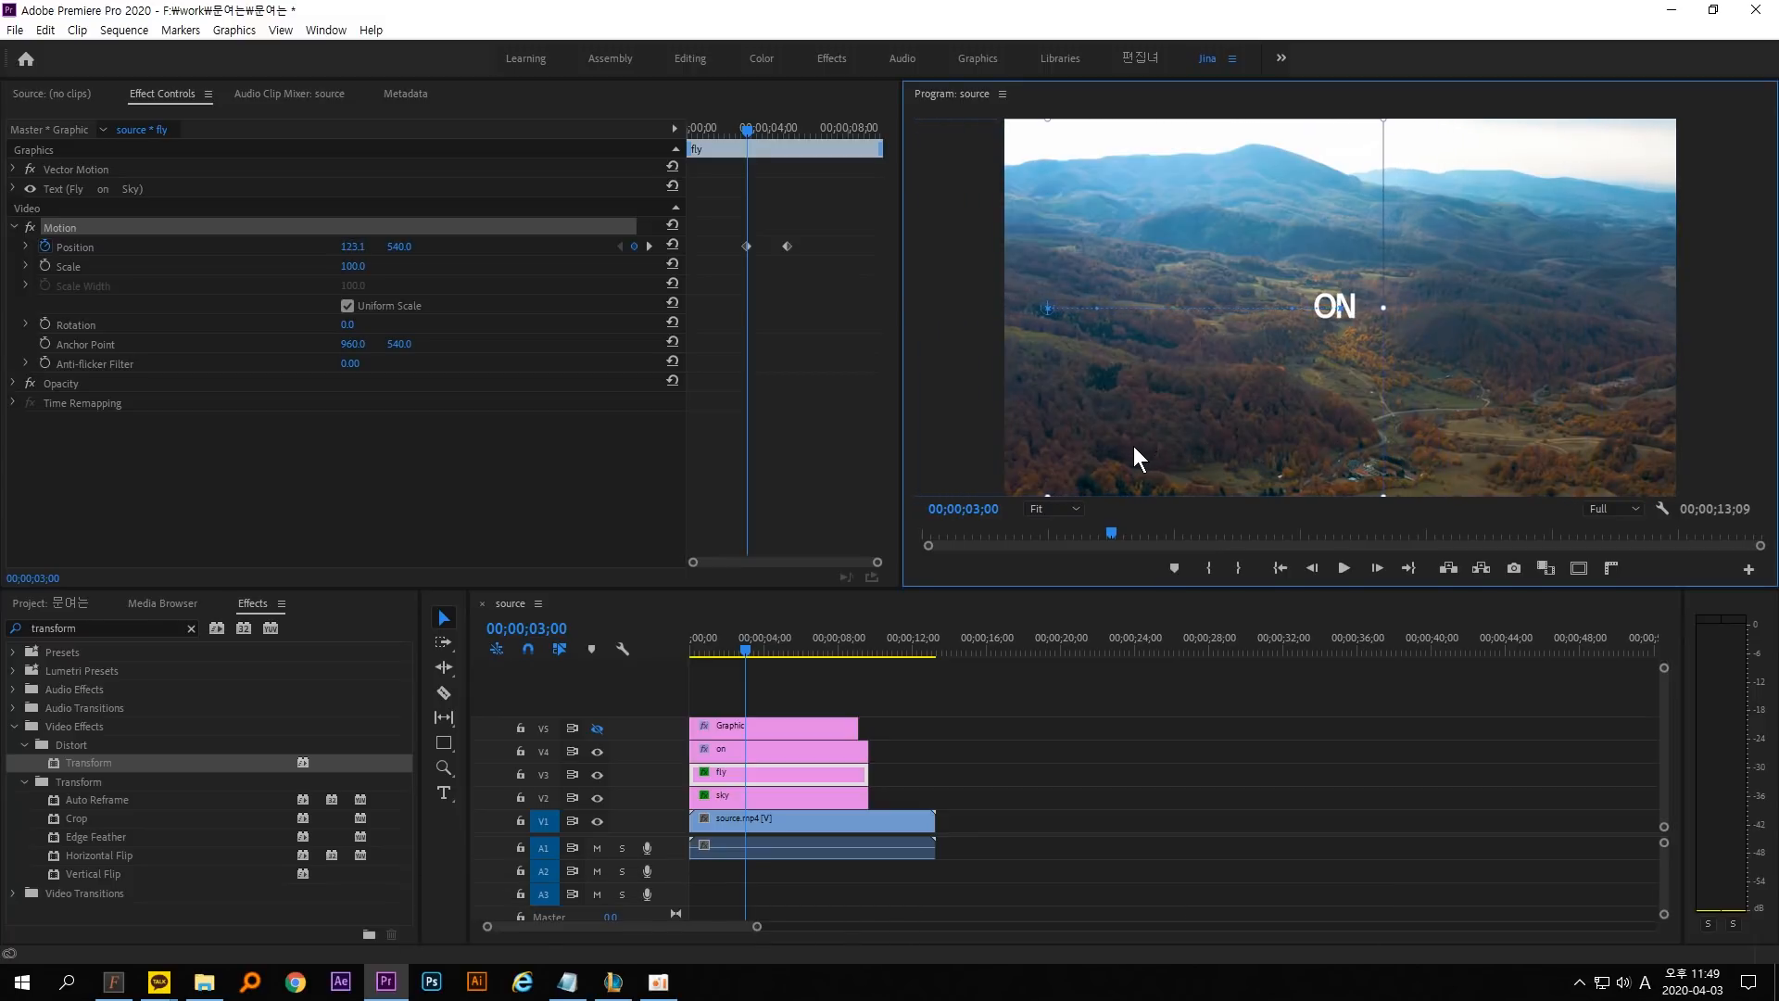
Play back the FLY and SKY slide-in between the two Position keyframes.
{"action": "key", "text": "space"}
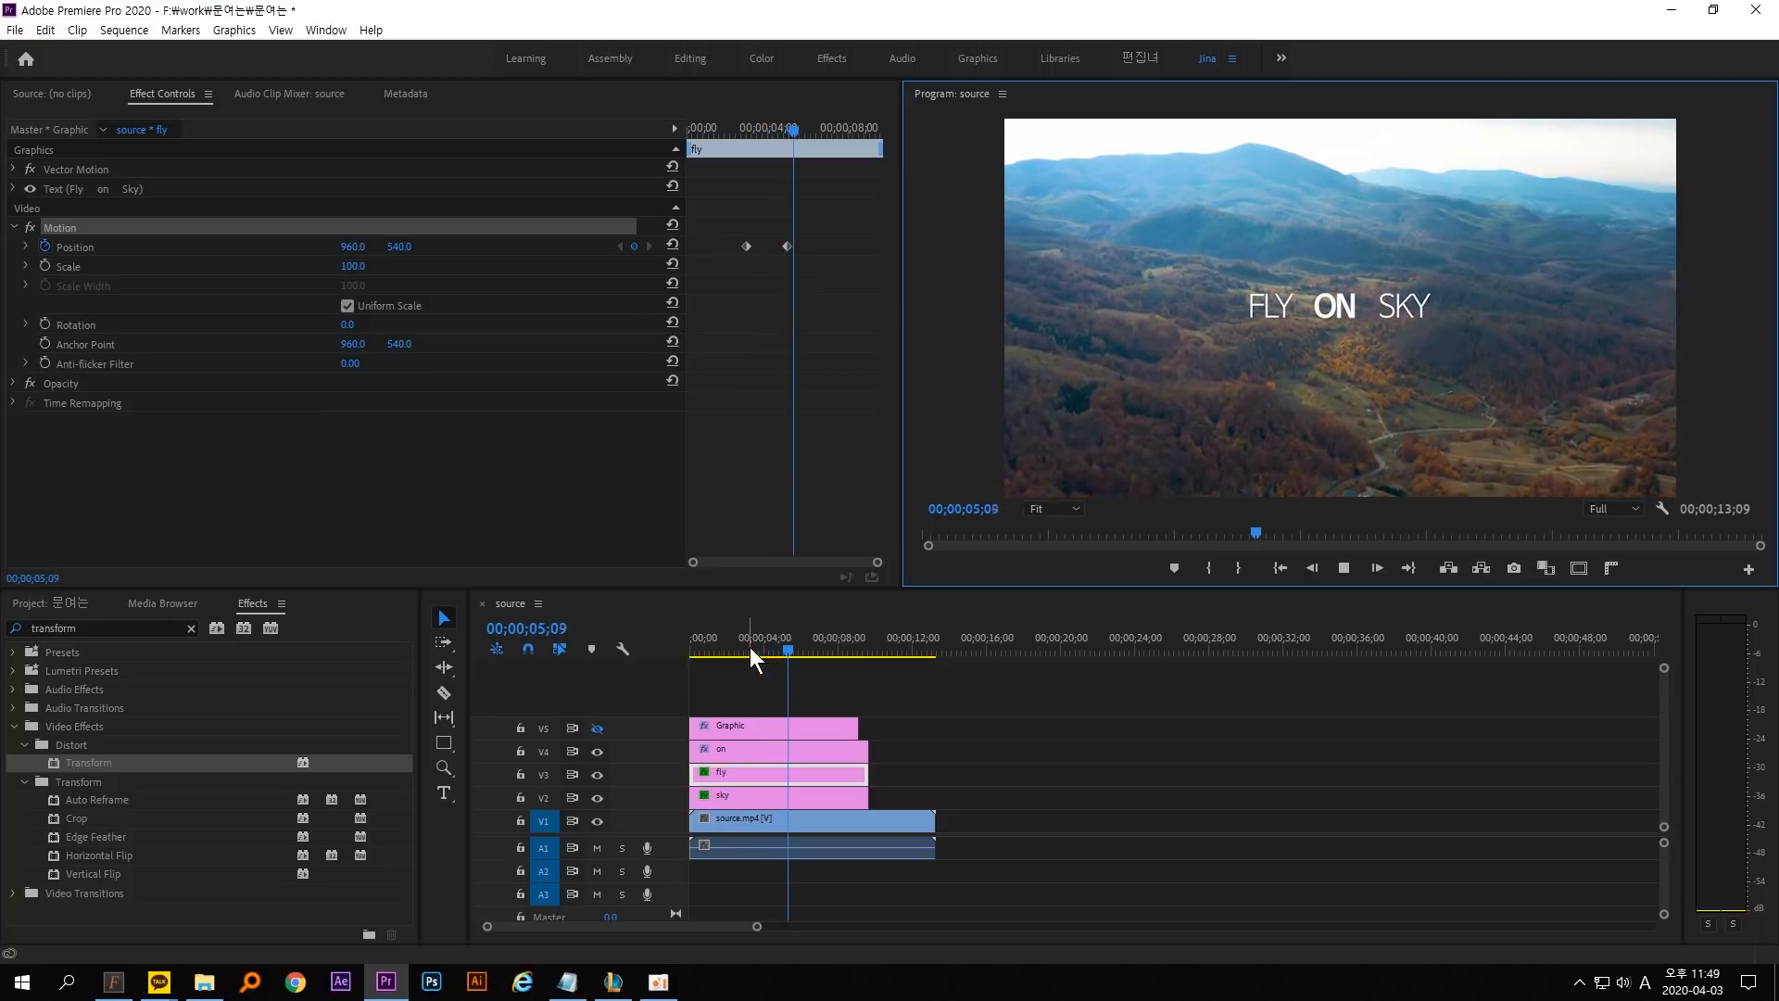
{"action": "key", "text": "space"}
{"action": "left_click", "coordinate": [765, 131]}
{"action": "key", "text": "space"}
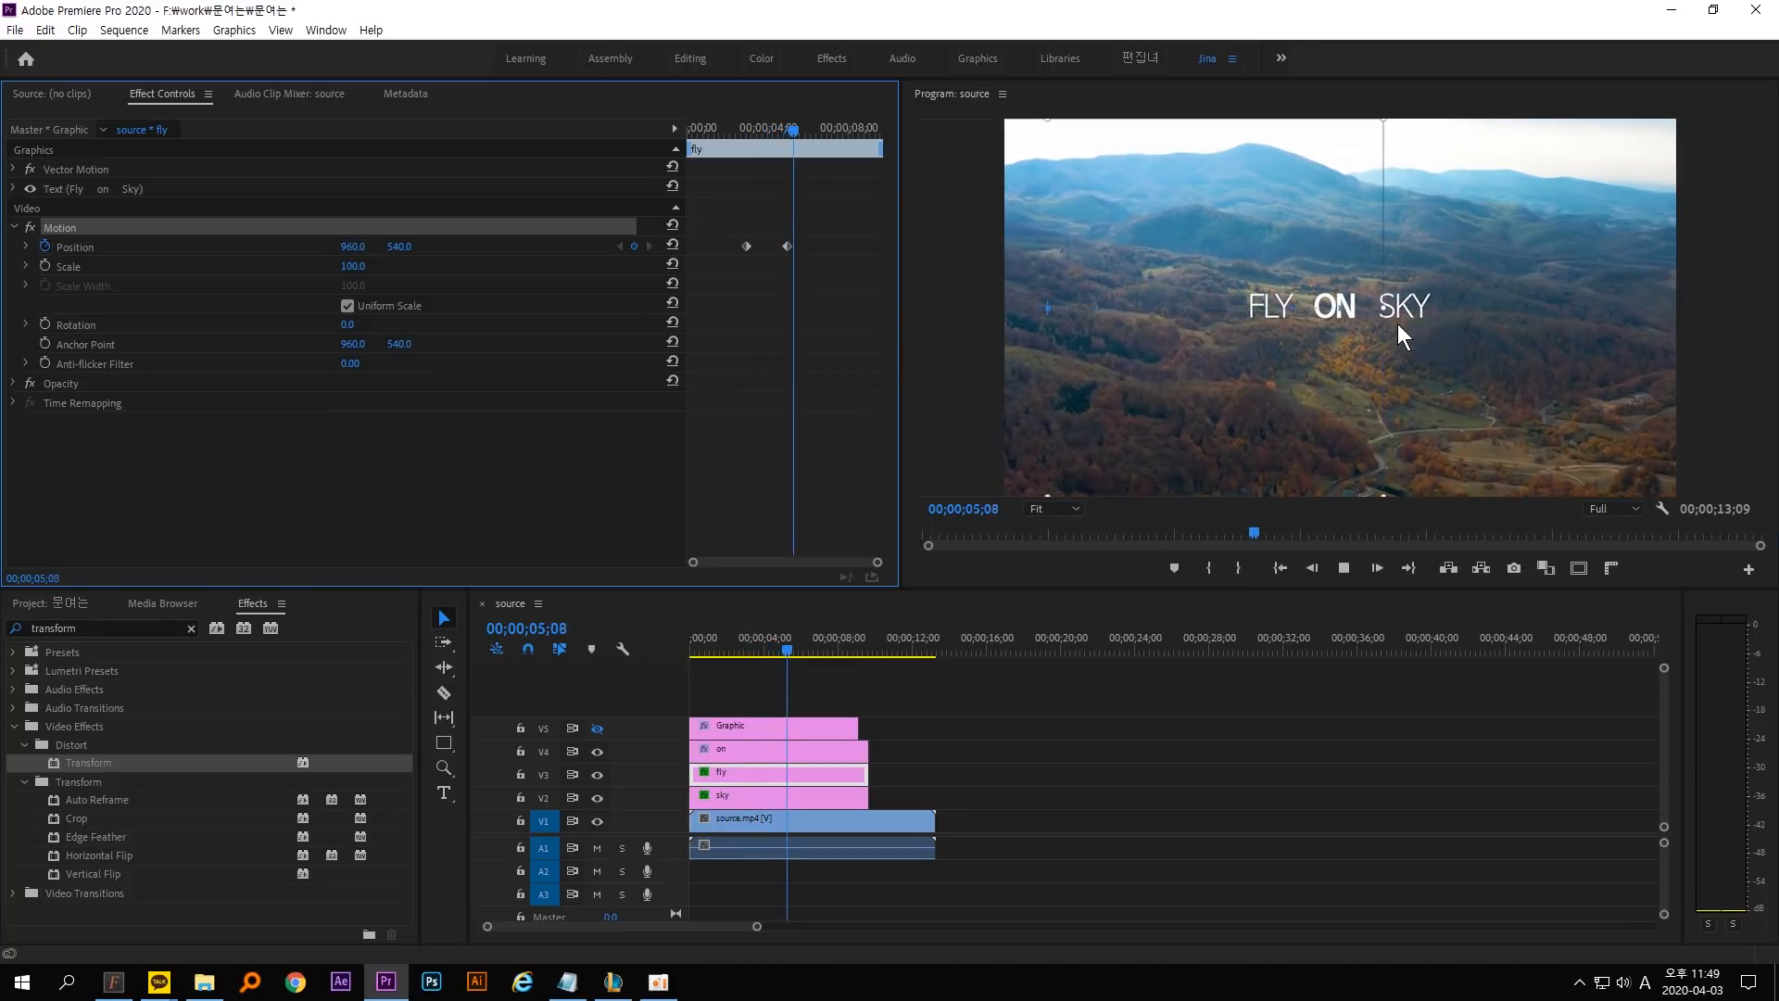
{"action": "key", "text": "space"}
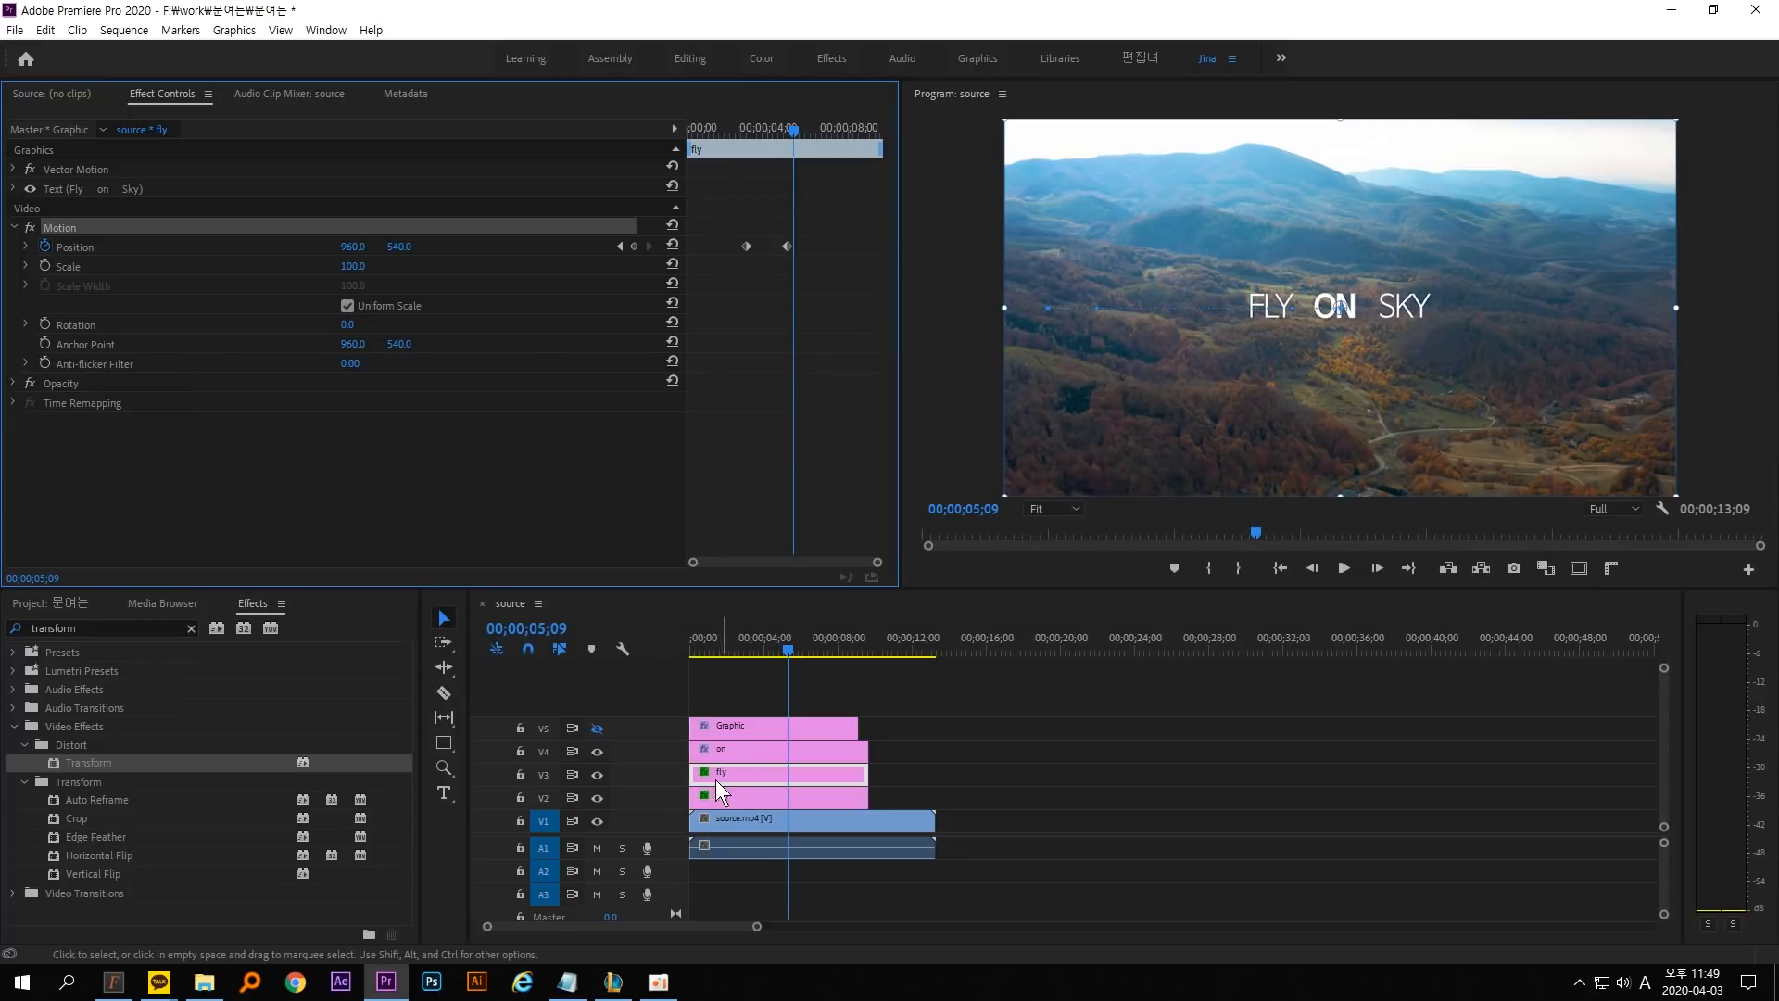
Apply Ease In temporal interpolation to the fly clip's second Position keyframe and lengthen its velocity handle toward the first keyframe.
{"action": "right_click", "coordinate": [788, 247]}
{"action": "mouse_move", "coordinate": [864, 404]}
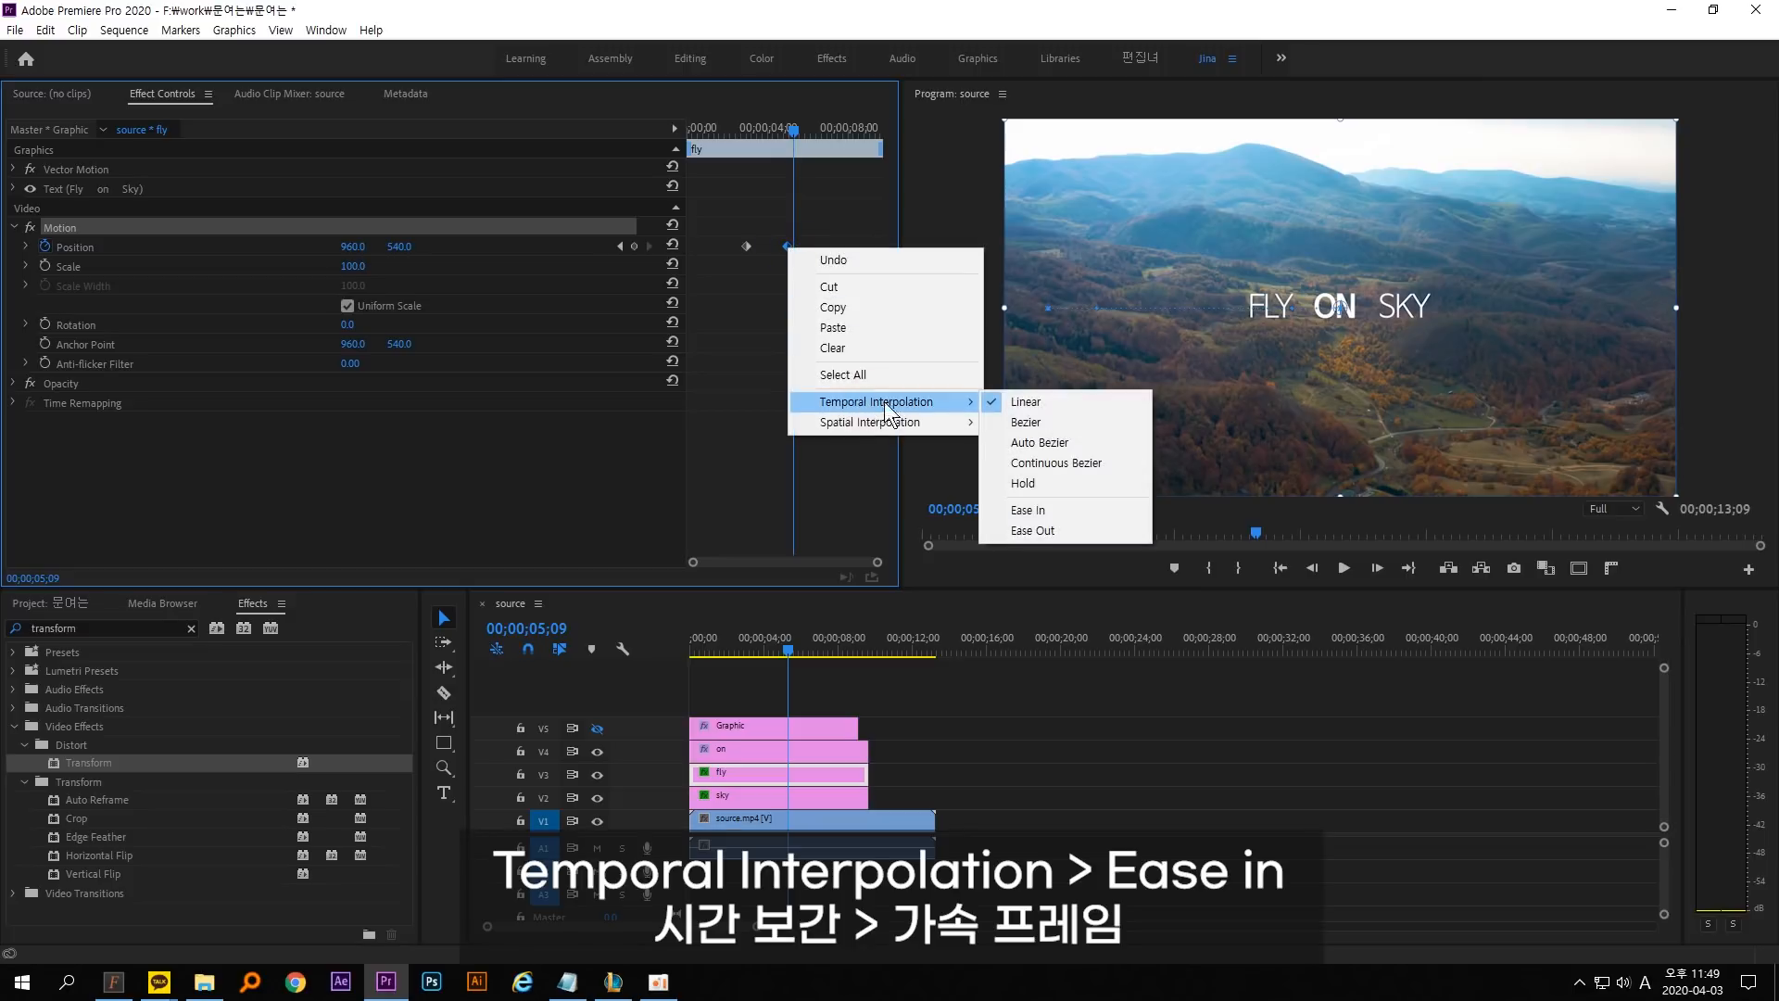
{"action": "left_click", "coordinate": [1080, 517]}
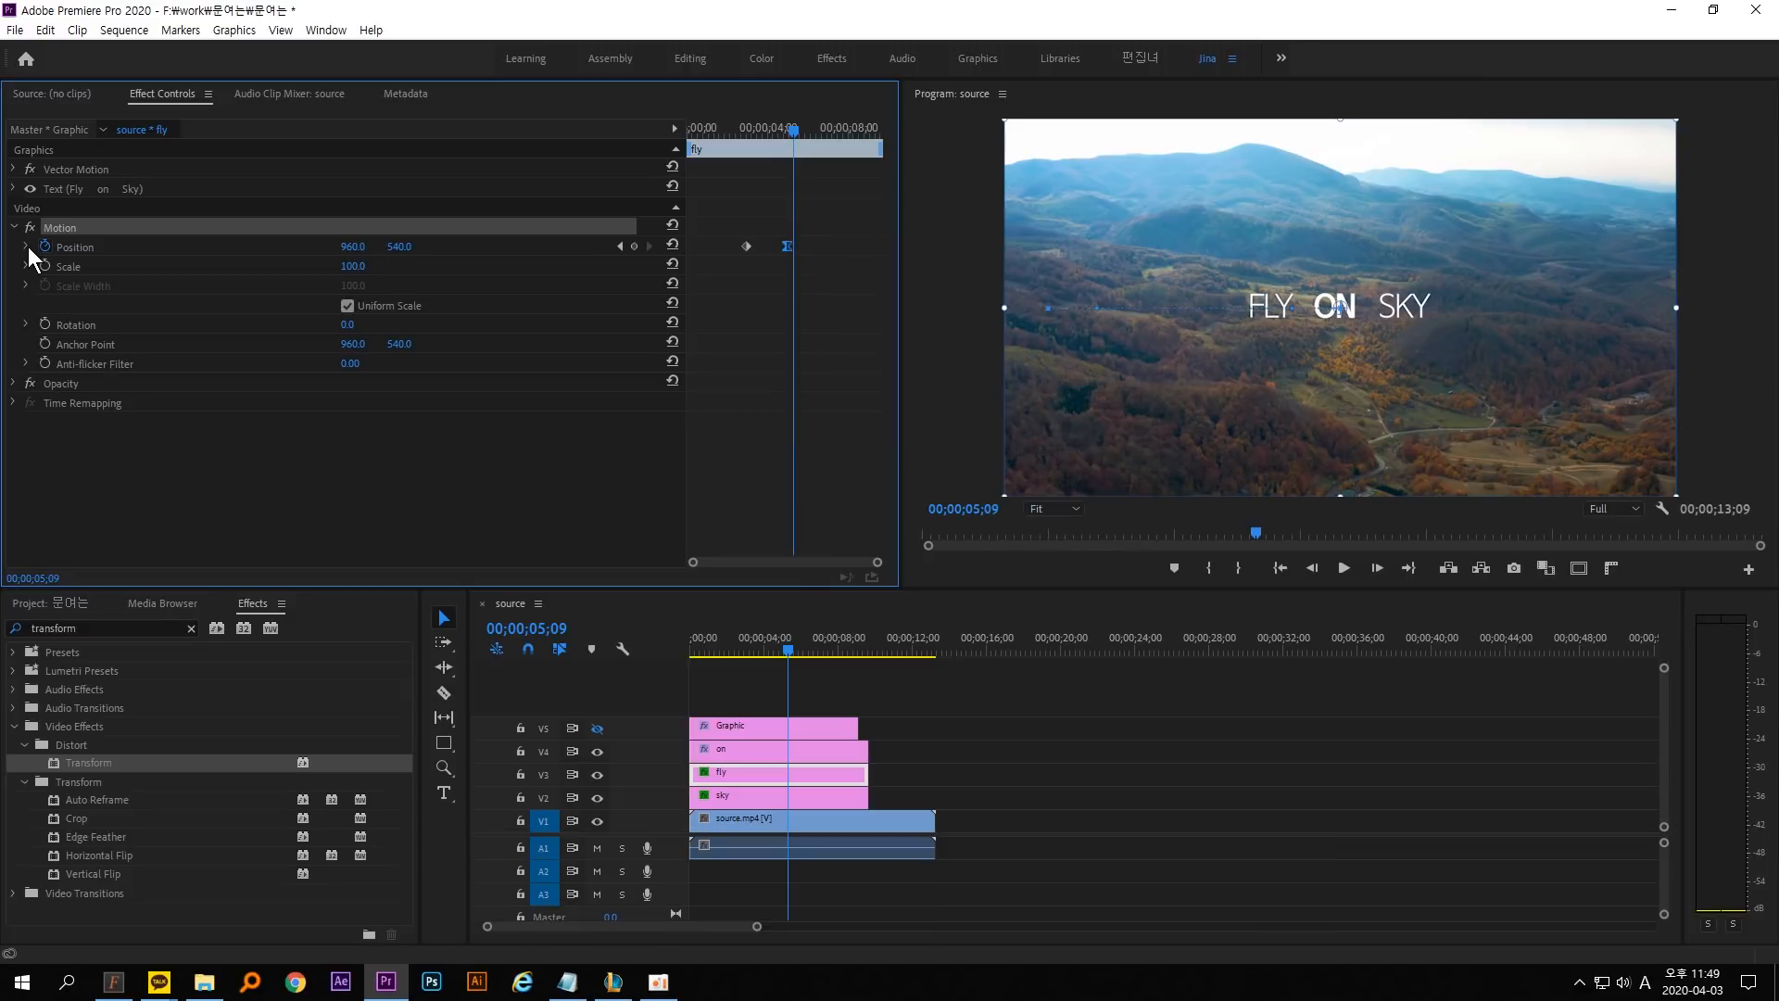
{"action": "left_click", "coordinate": [26, 248]}
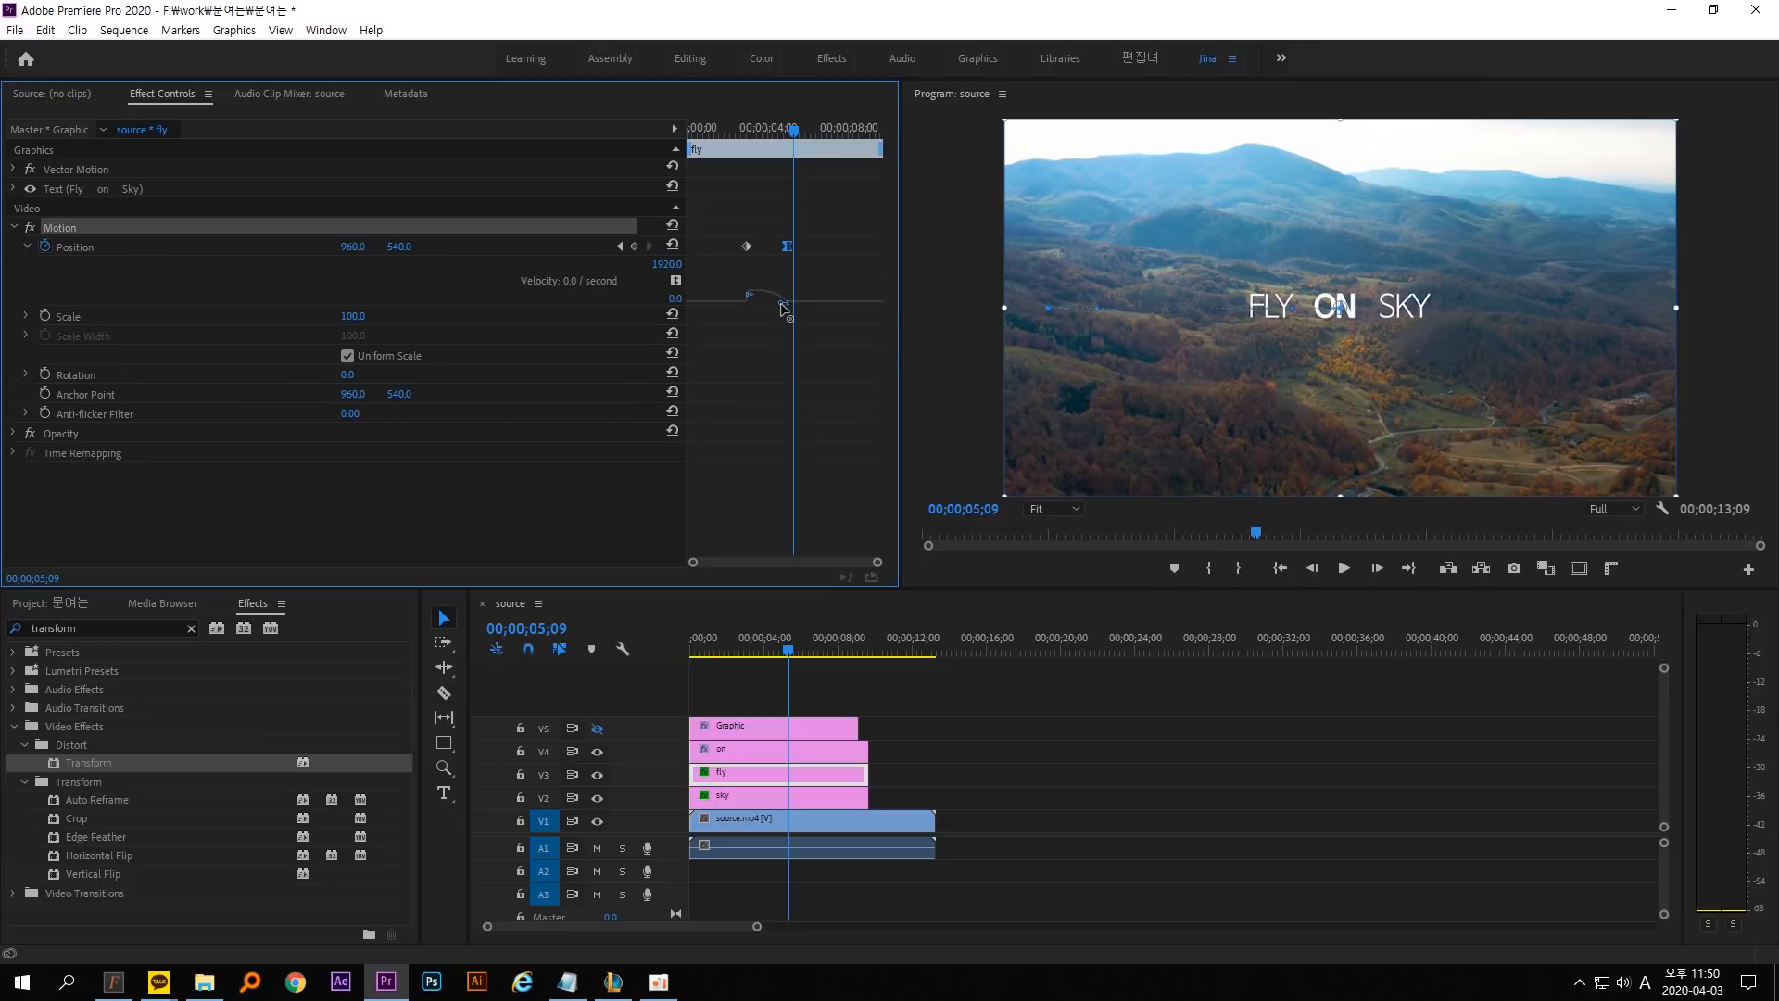
{"action": "left_click_drag", "start_coordinate": [780, 303], "coordinate": [763, 304]}
Play the fly clip's eased motion from 00;00;03;00 to check its speed against SKY.
{"action": "left_click_drag", "start_coordinate": [793, 130], "coordinate": [736, 129]}
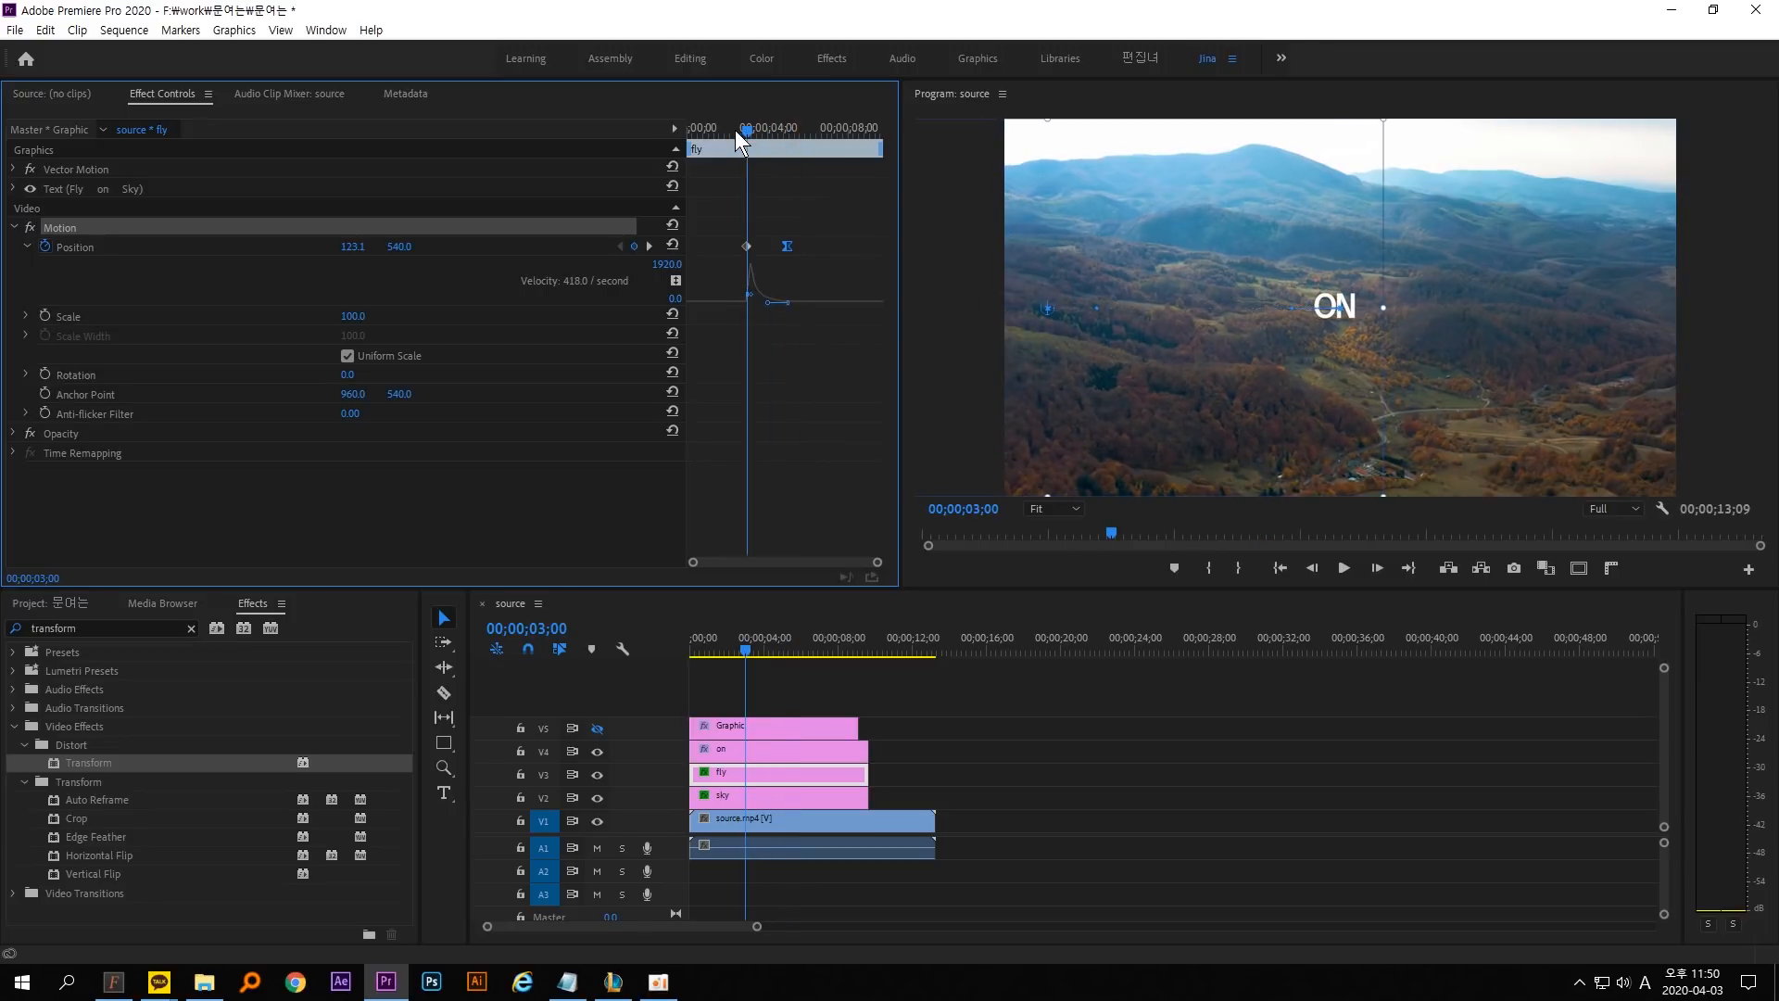
{"action": "key", "text": "space"}
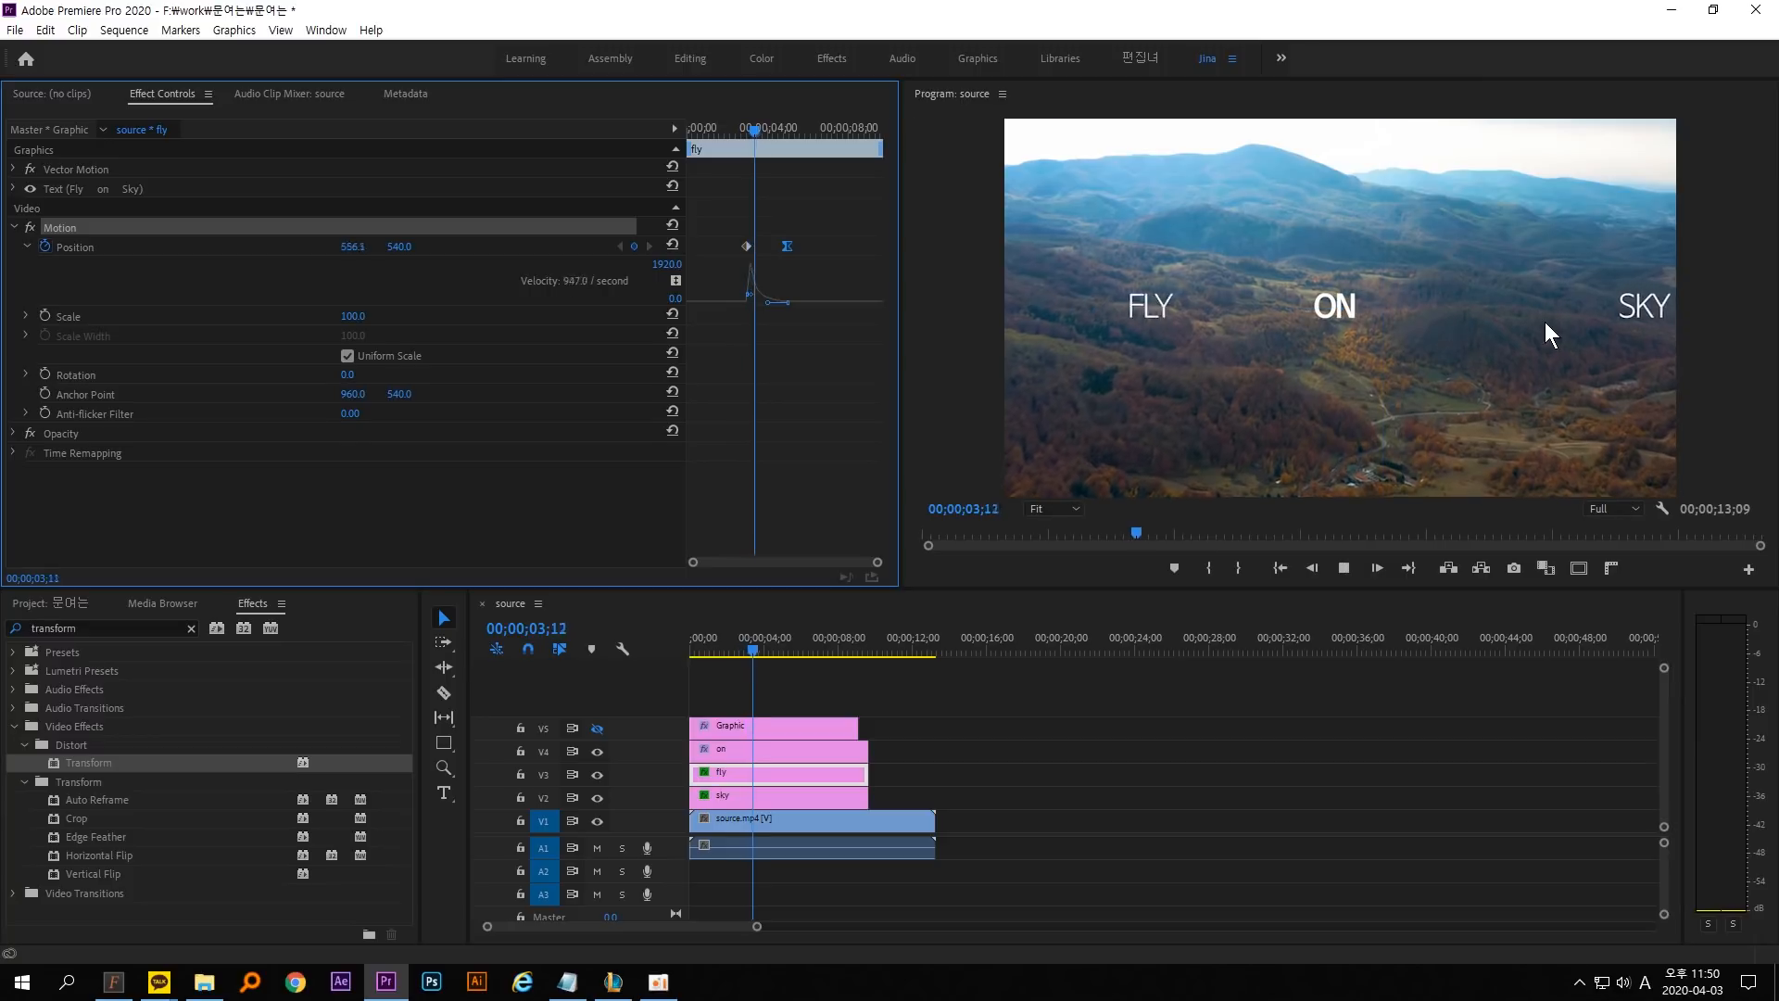
{"action": "left_click", "coordinate": [748, 127]}
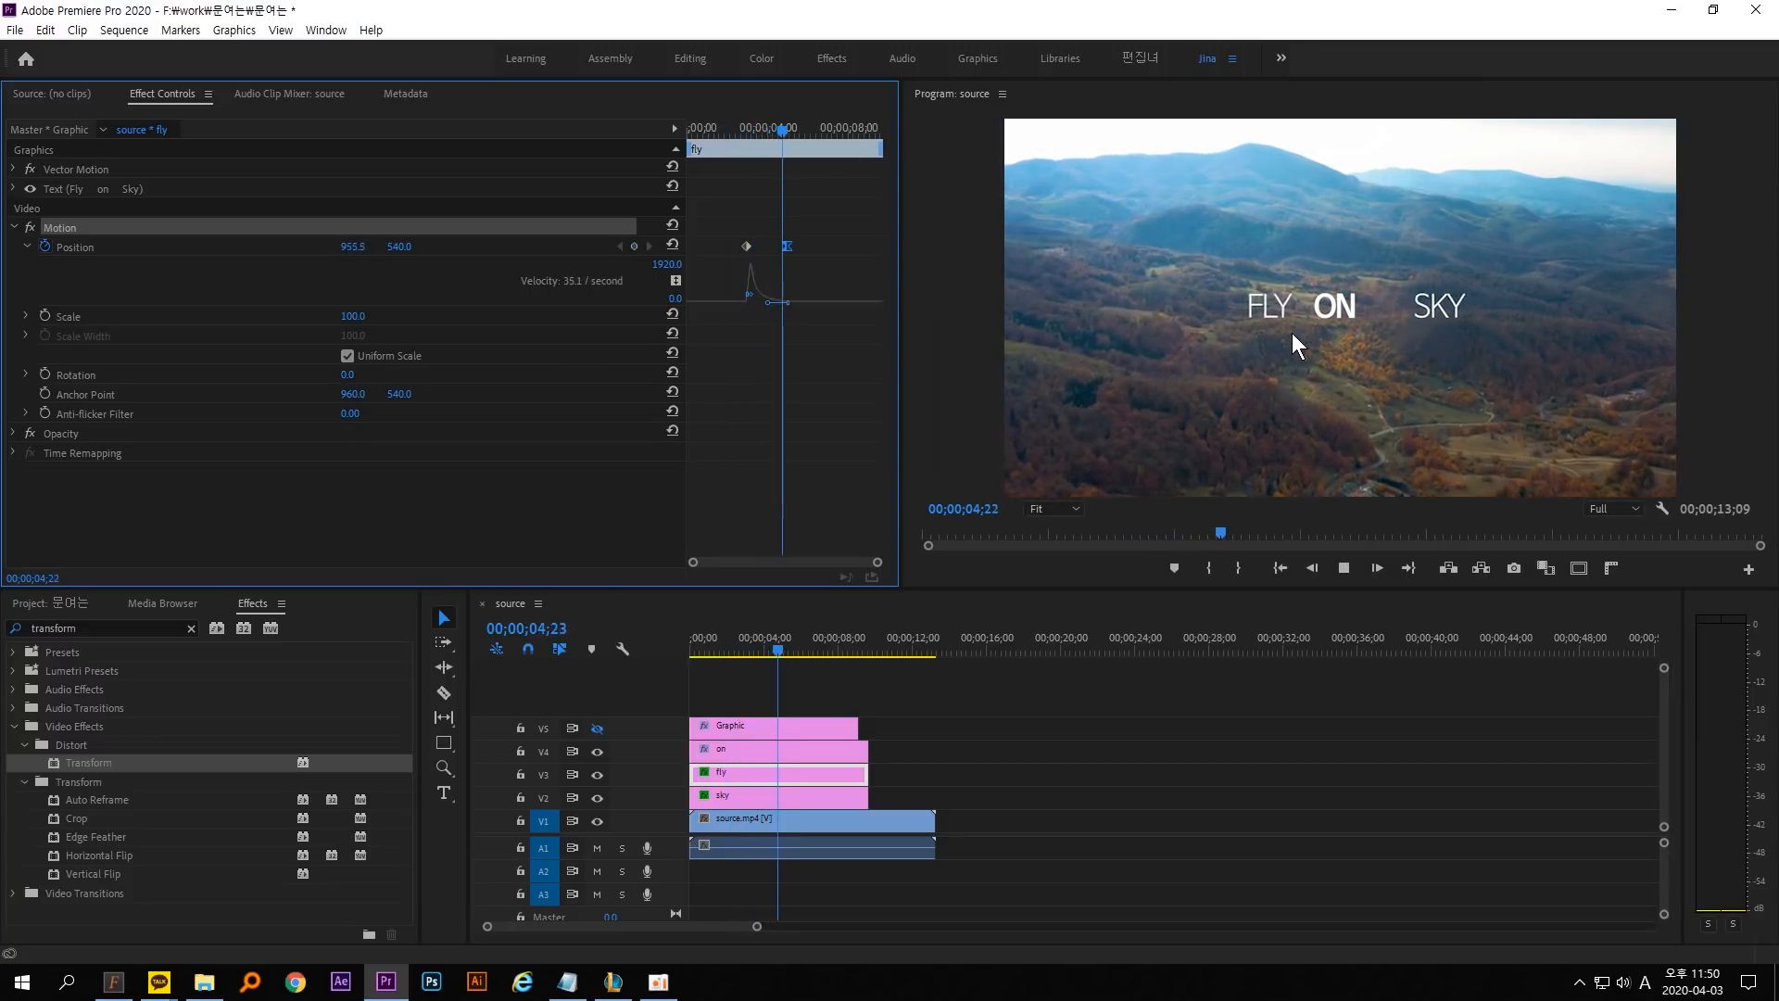
Apply Ease In temporal interpolation to the sky clip's second Position keyframe and lengthen its velocity handle toward the first keyframe.
{"action": "left_click", "coordinate": [788, 795]}
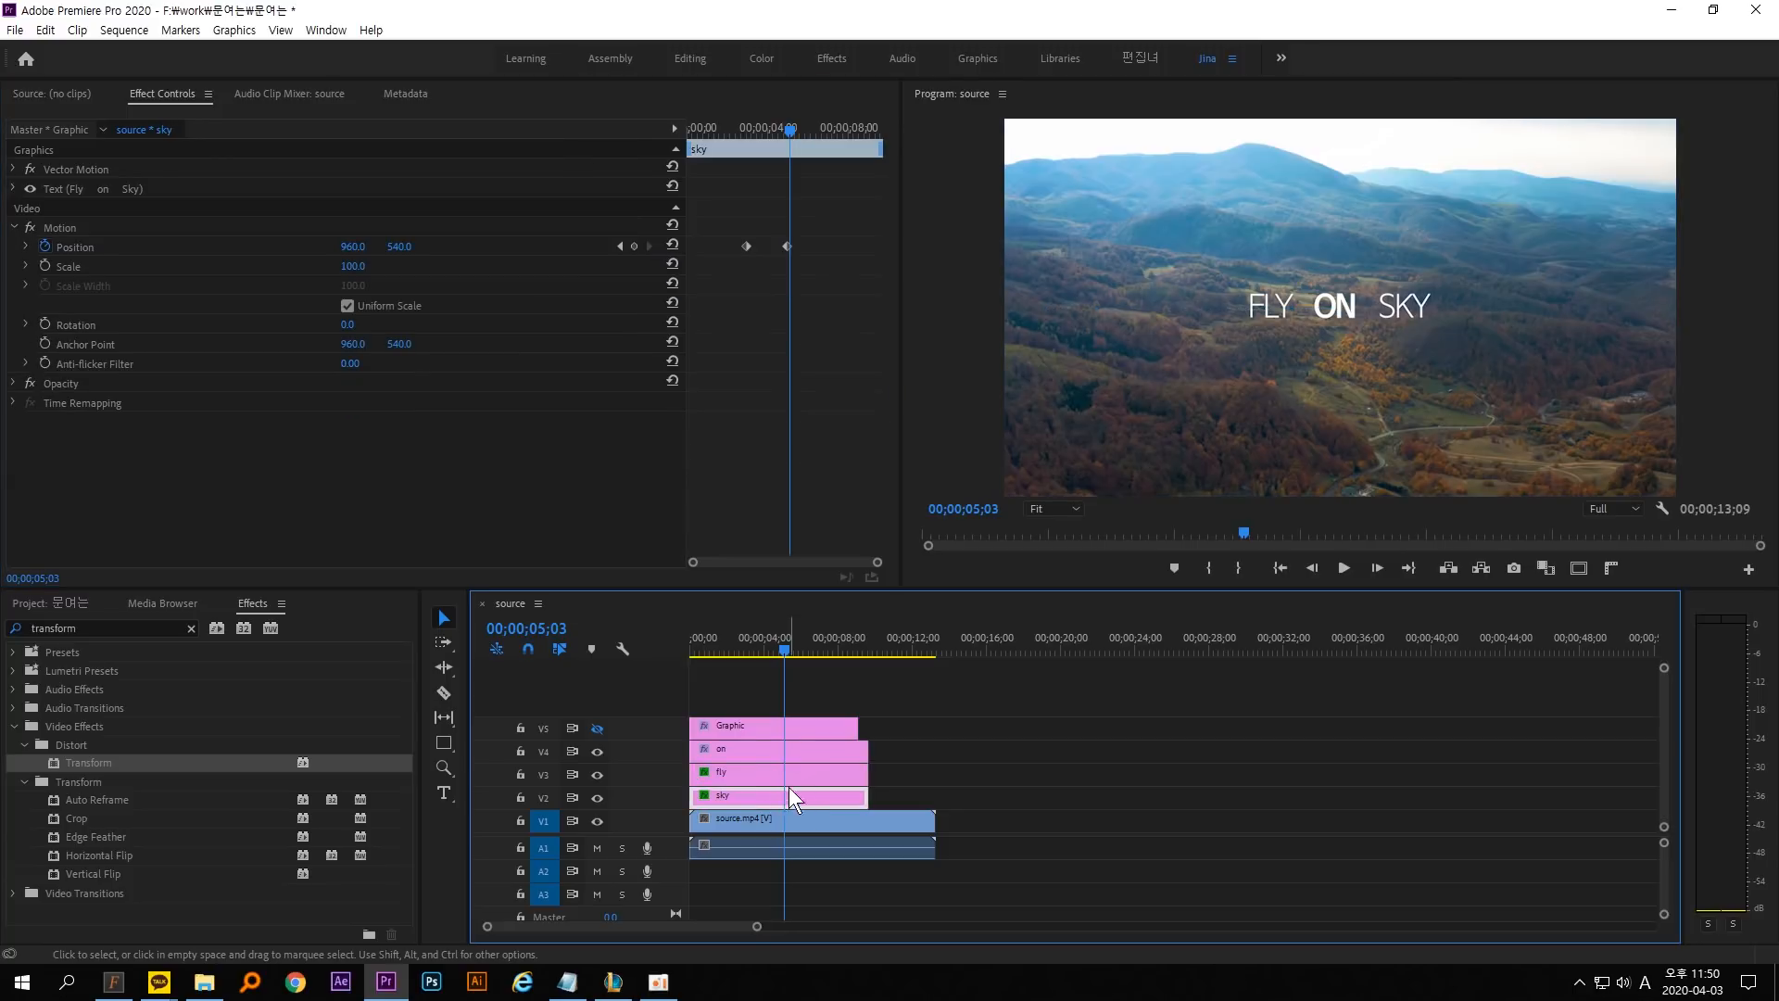
{"action": "left_click", "coordinate": [788, 248]}
{"action": "right_click", "coordinate": [788, 247]}
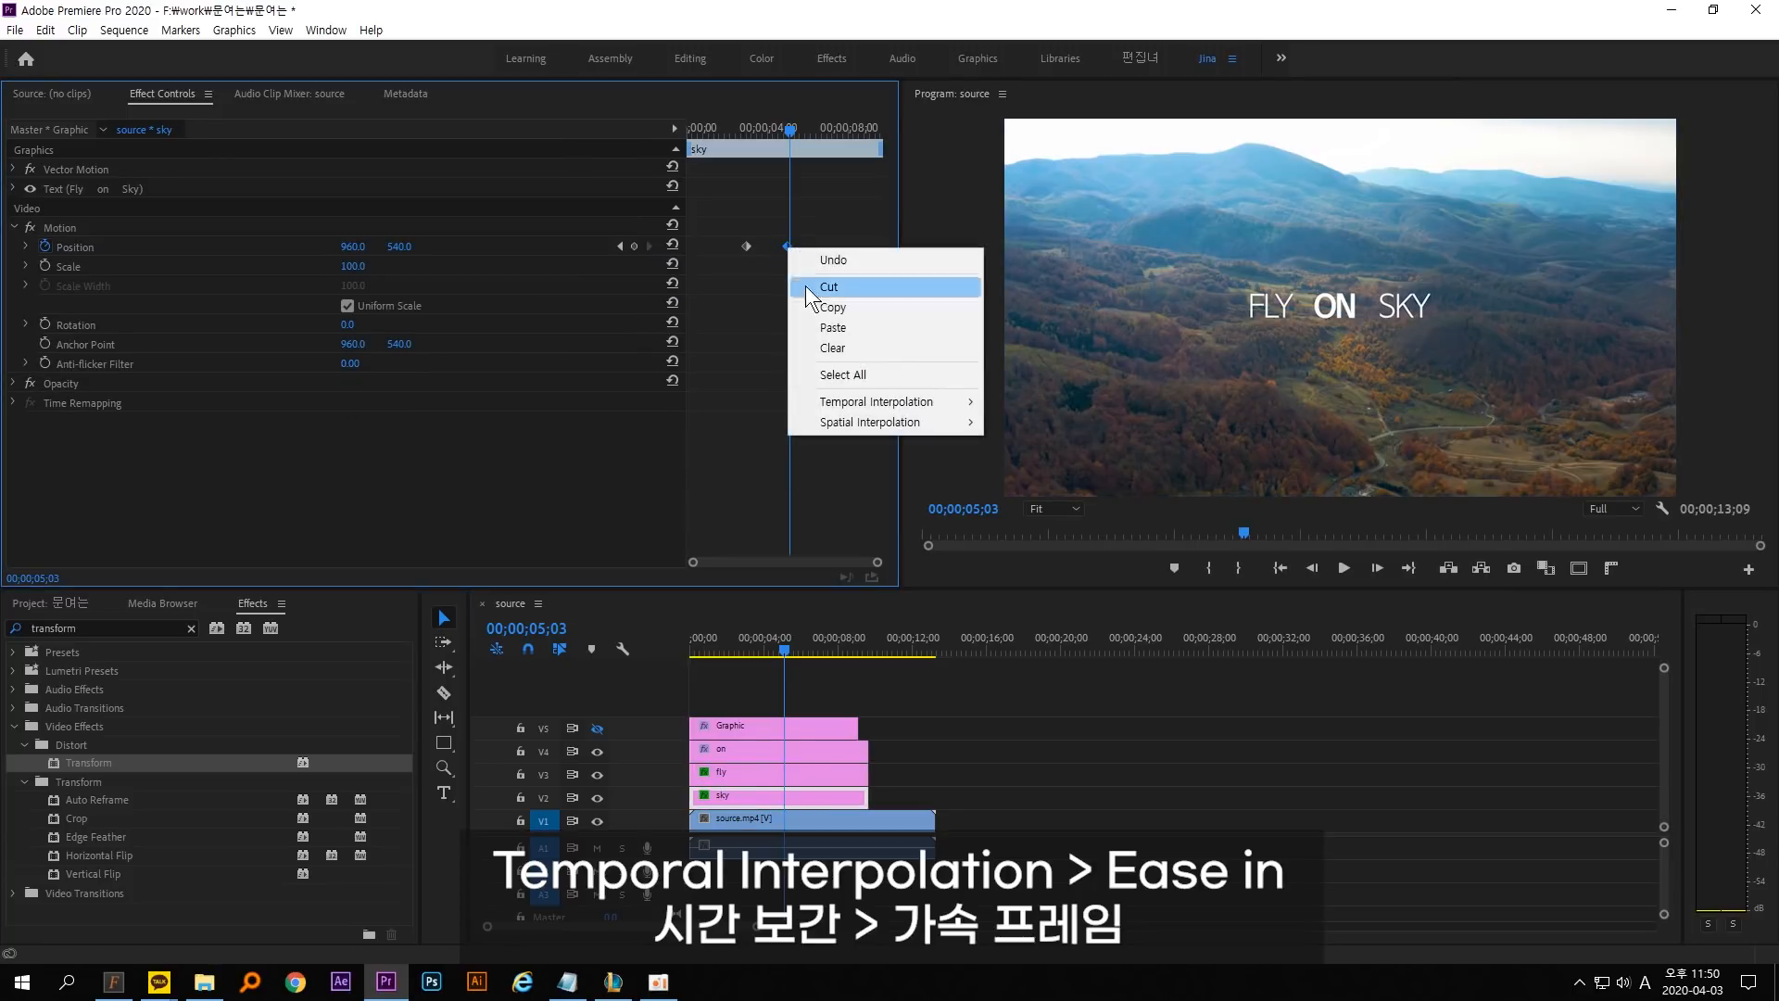
{"action": "mouse_move", "coordinate": [850, 402]}
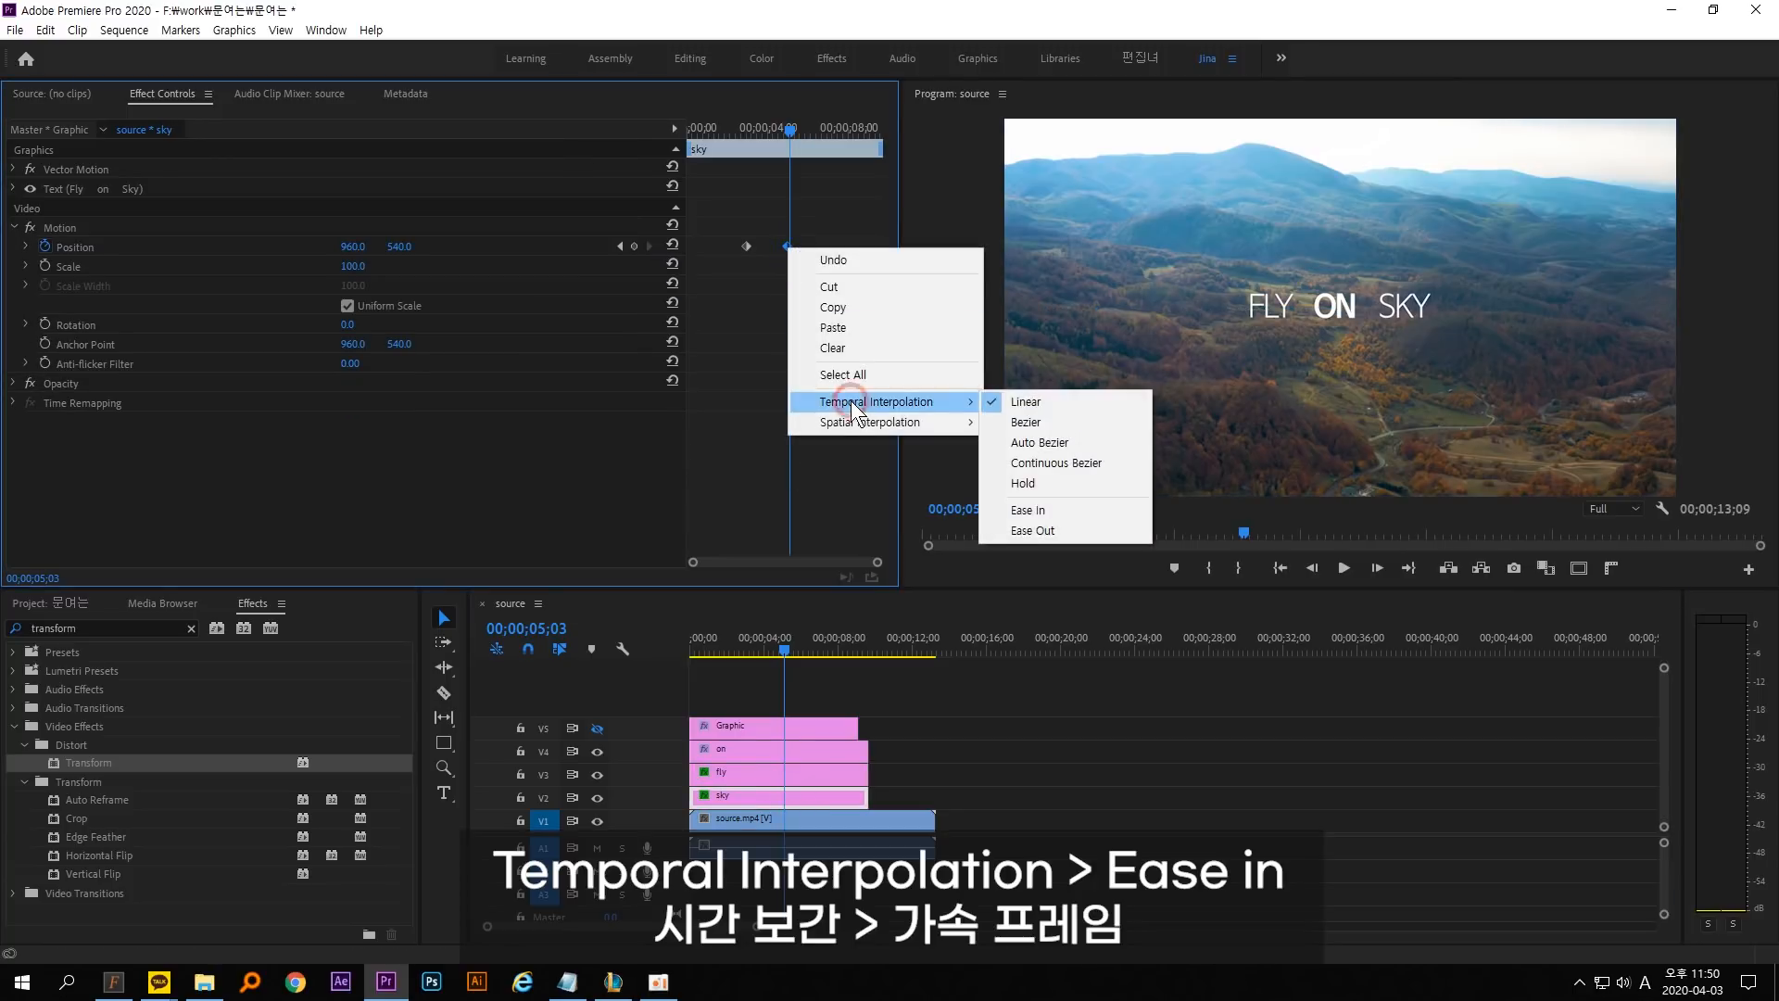
{"action": "left_click", "coordinate": [1091, 509]}
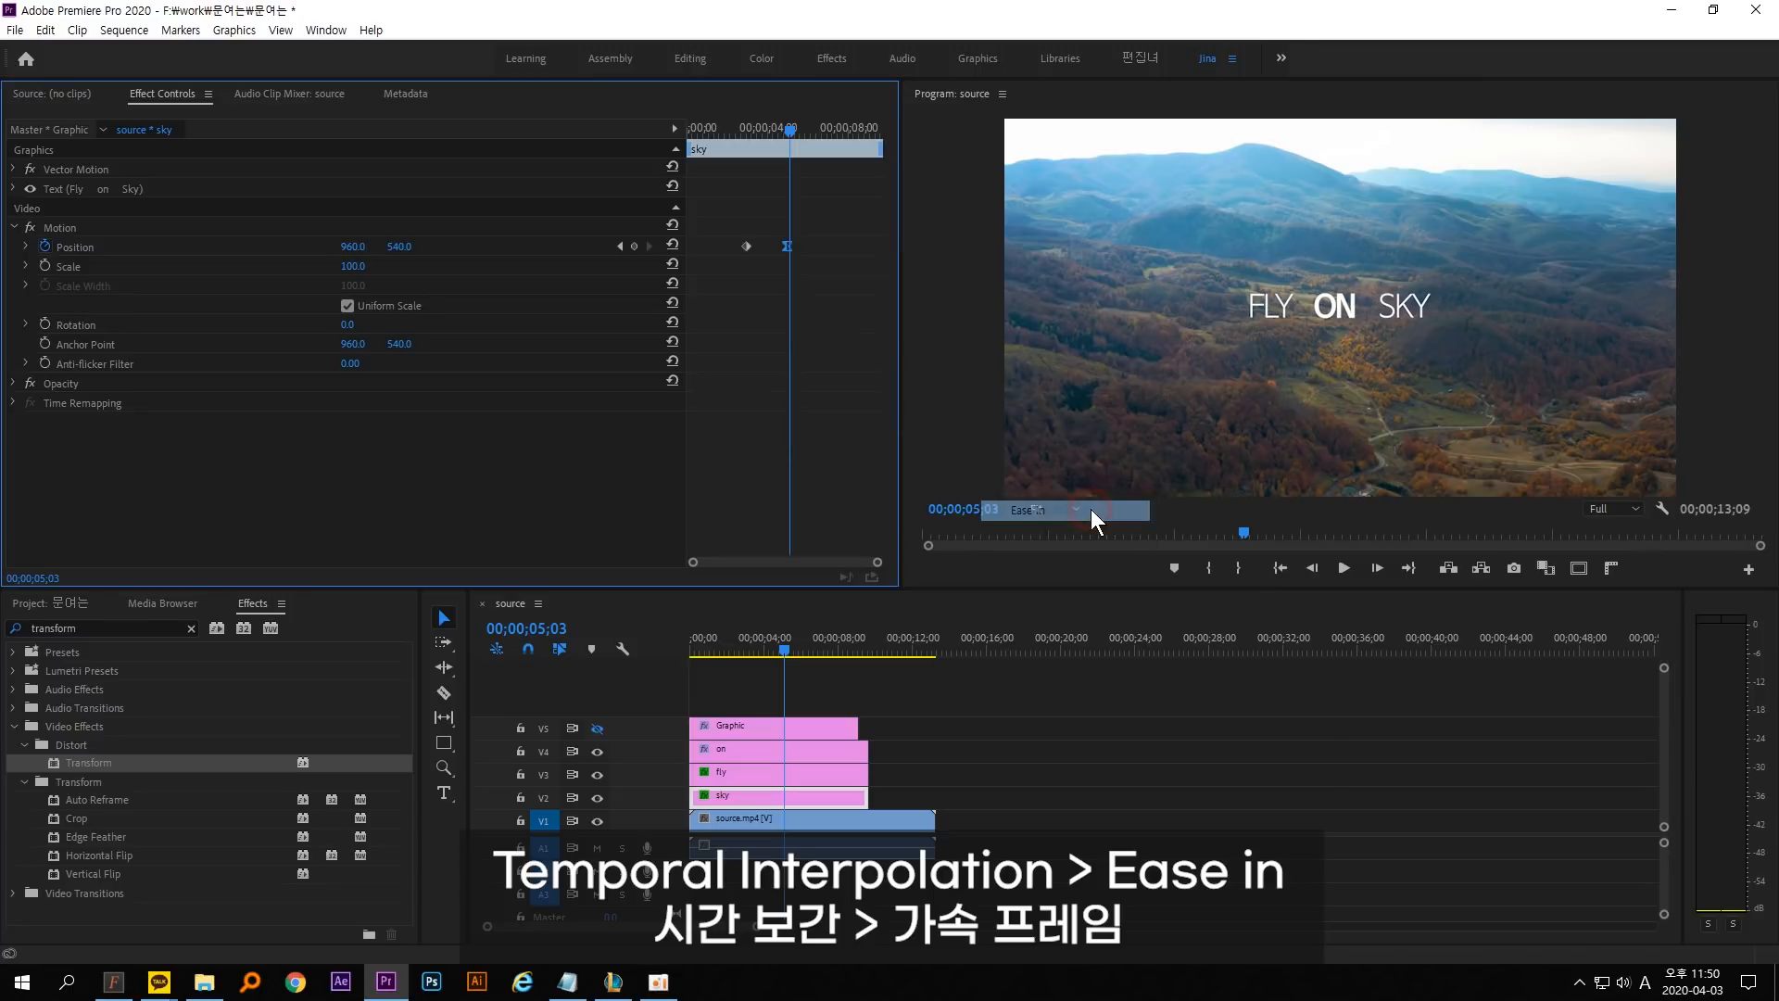
{"action": "left_click", "coordinate": [26, 247]}
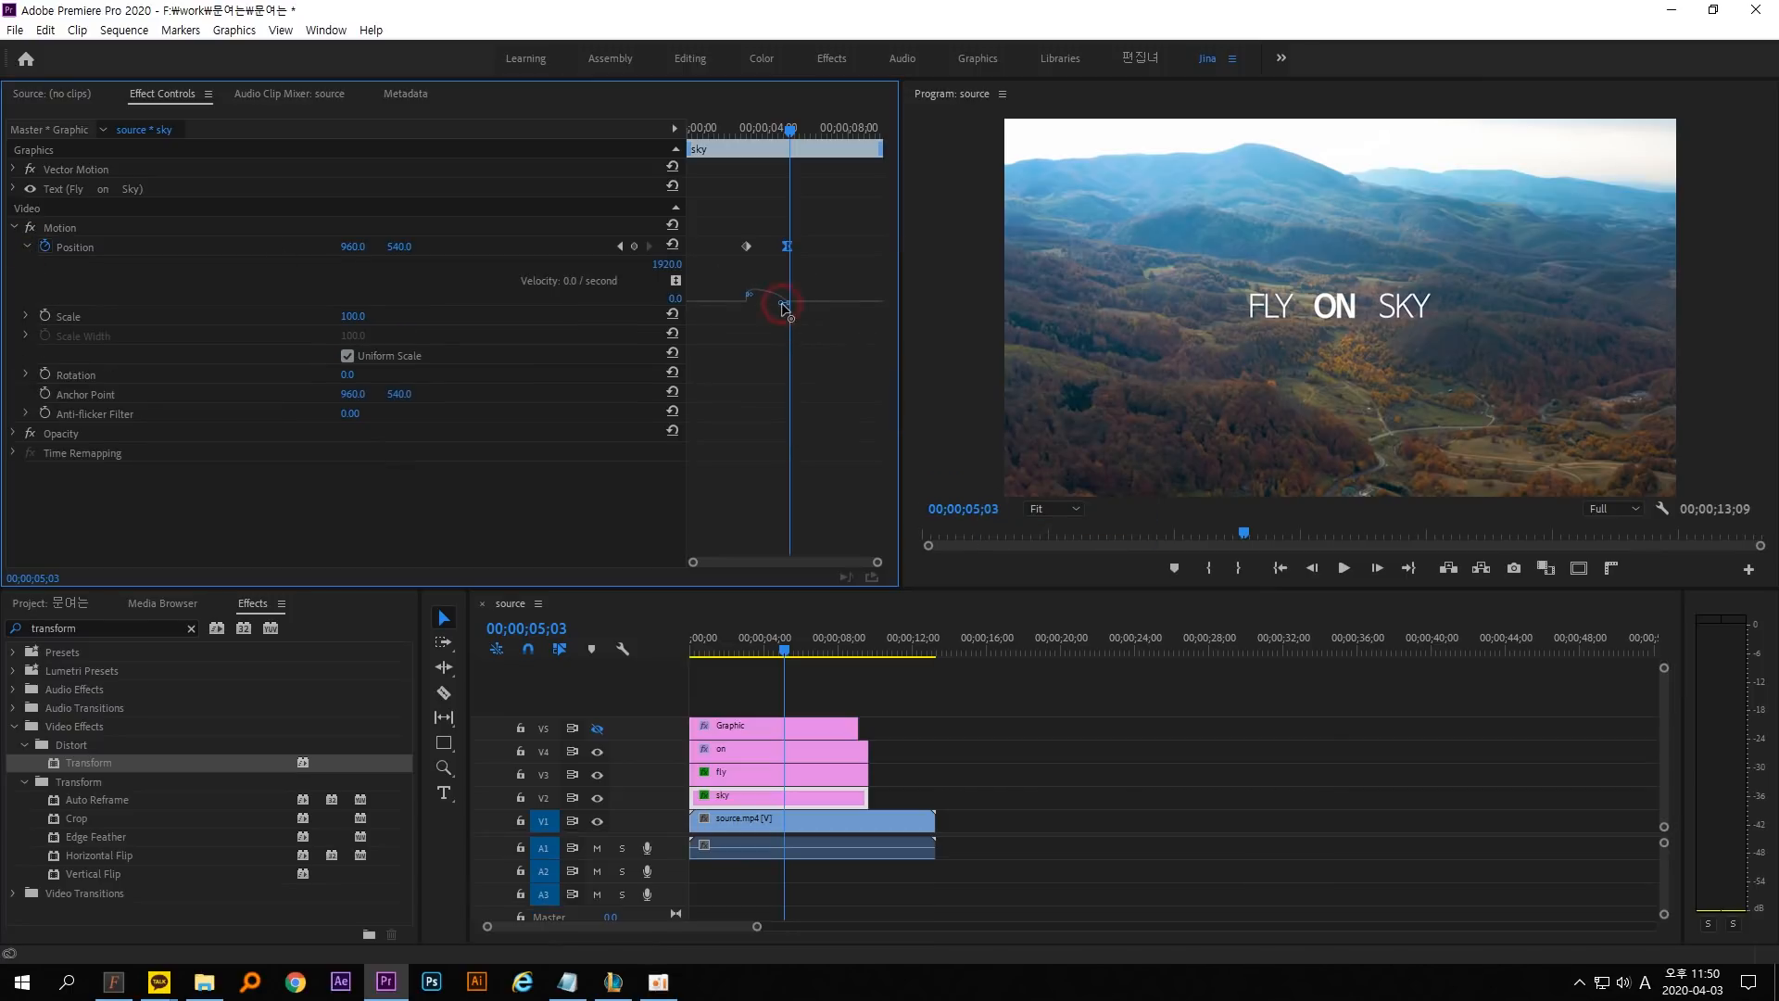
{"action": "left_click_drag", "start_coordinate": [785, 309], "coordinate": [766, 306]}
Play back the eased slide-in of both words from before the first Position keyframes.
{"action": "left_click", "coordinate": [732, 639]}
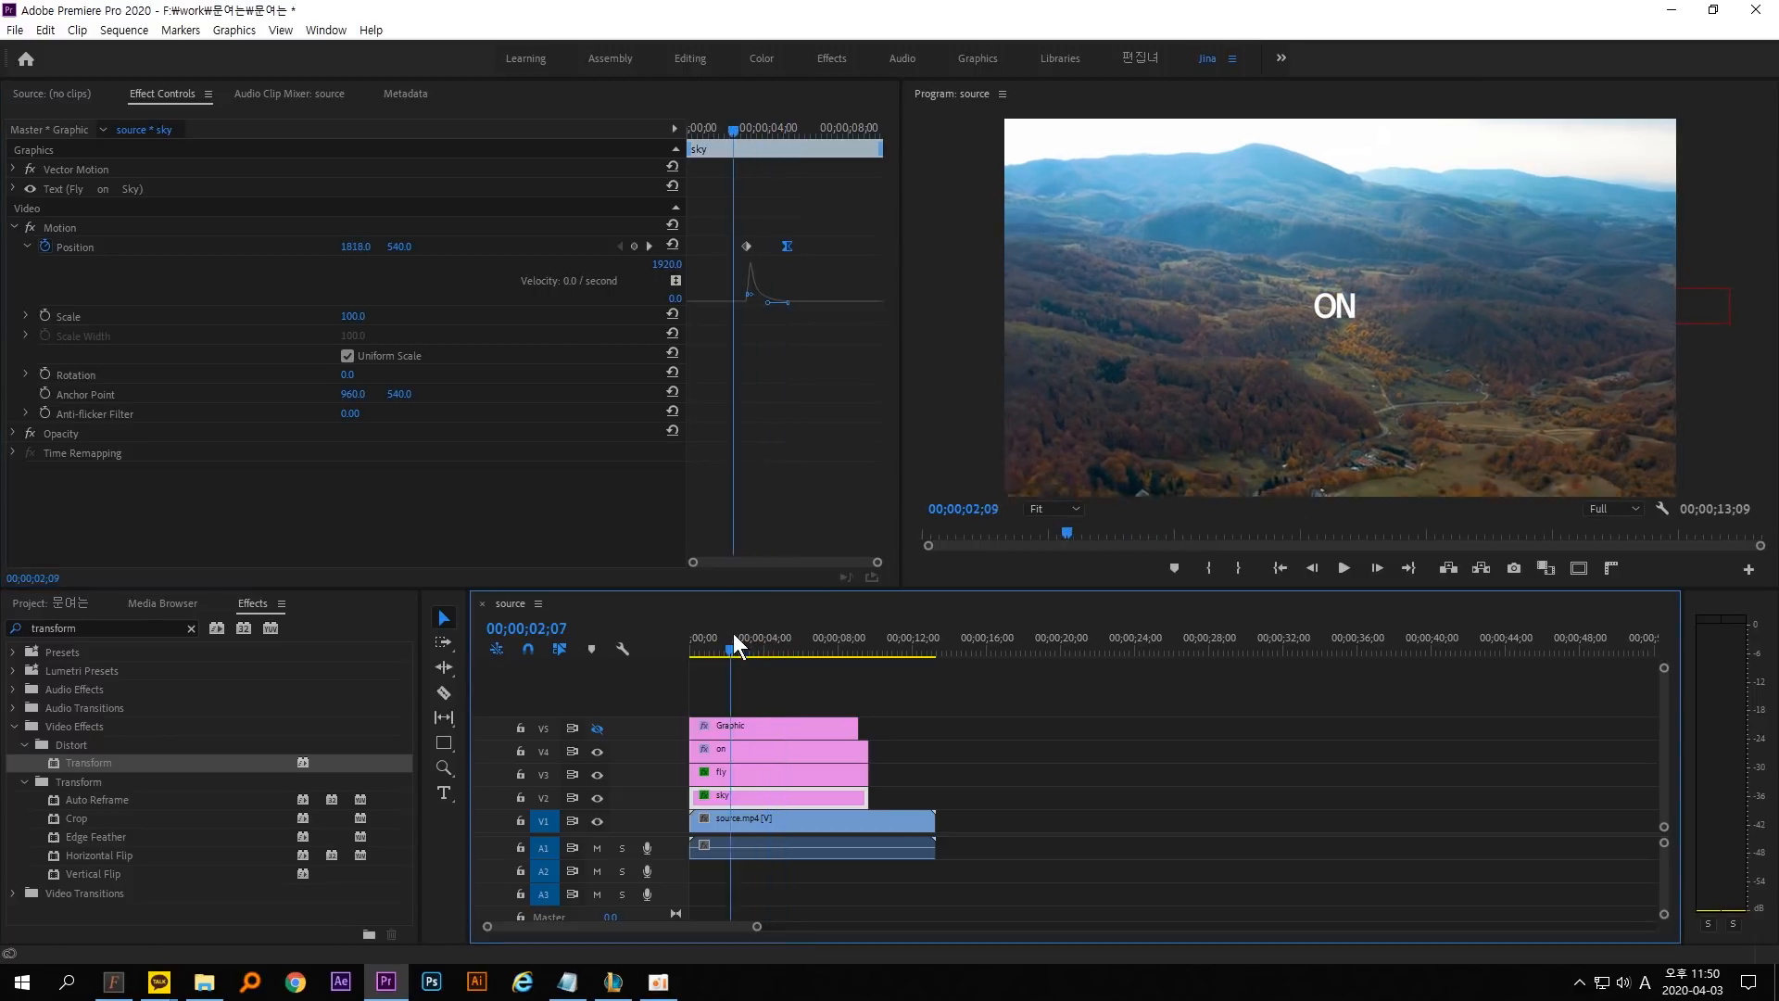
{"action": "key", "text": "space"}
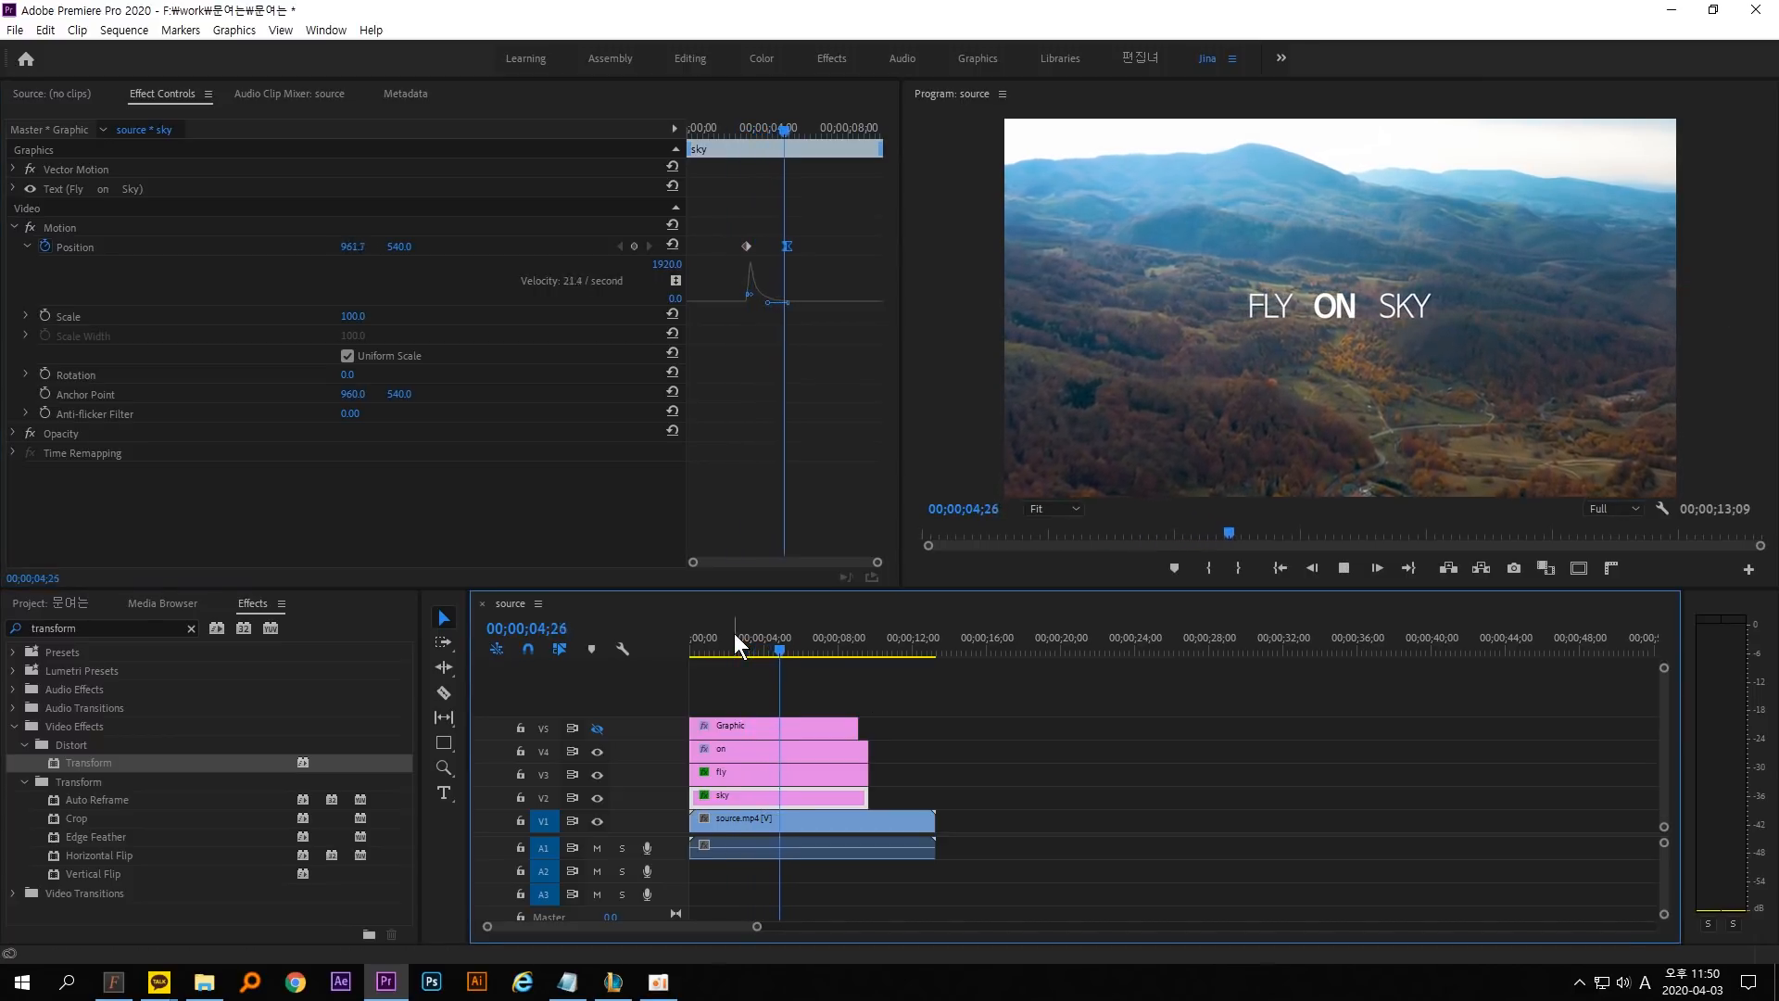
{"action": "key", "text": "space"}
Turn the Graphic clip's V5 track output back on and scrub through the combined door and title animation.
{"action": "left_click", "coordinate": [947, 821]}
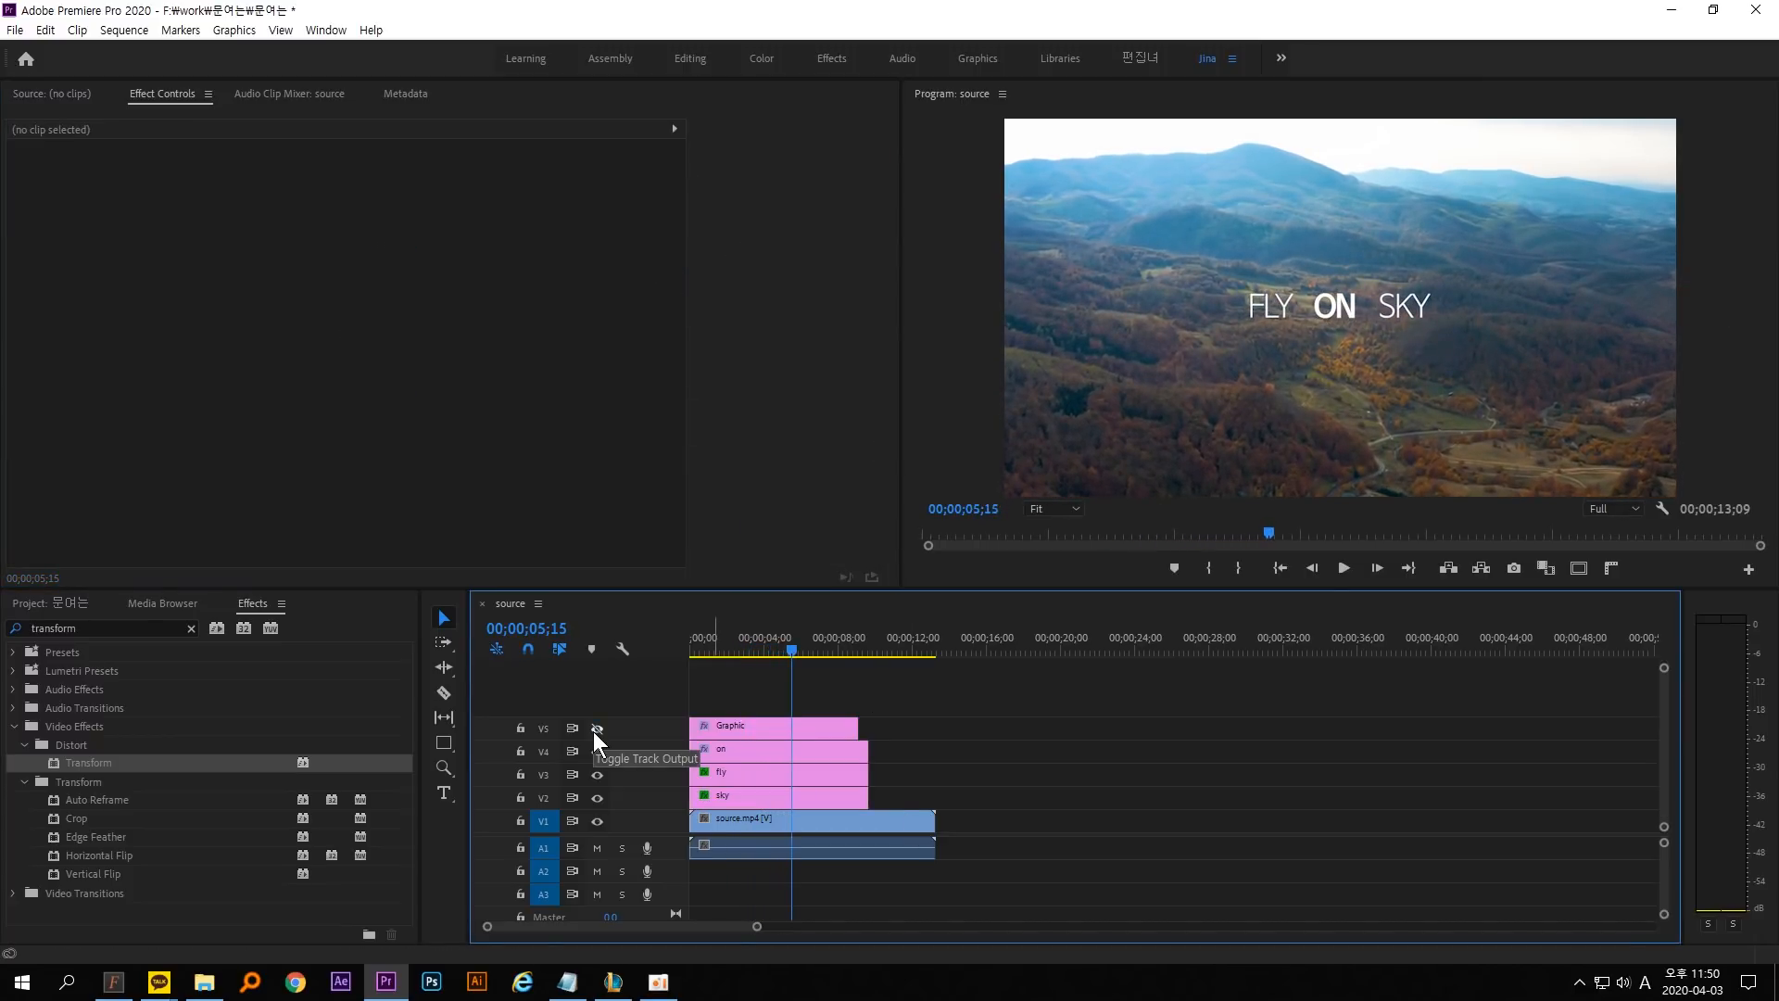
{"action": "left_click", "coordinate": [593, 731]}
{"action": "left_click", "coordinate": [718, 639]}
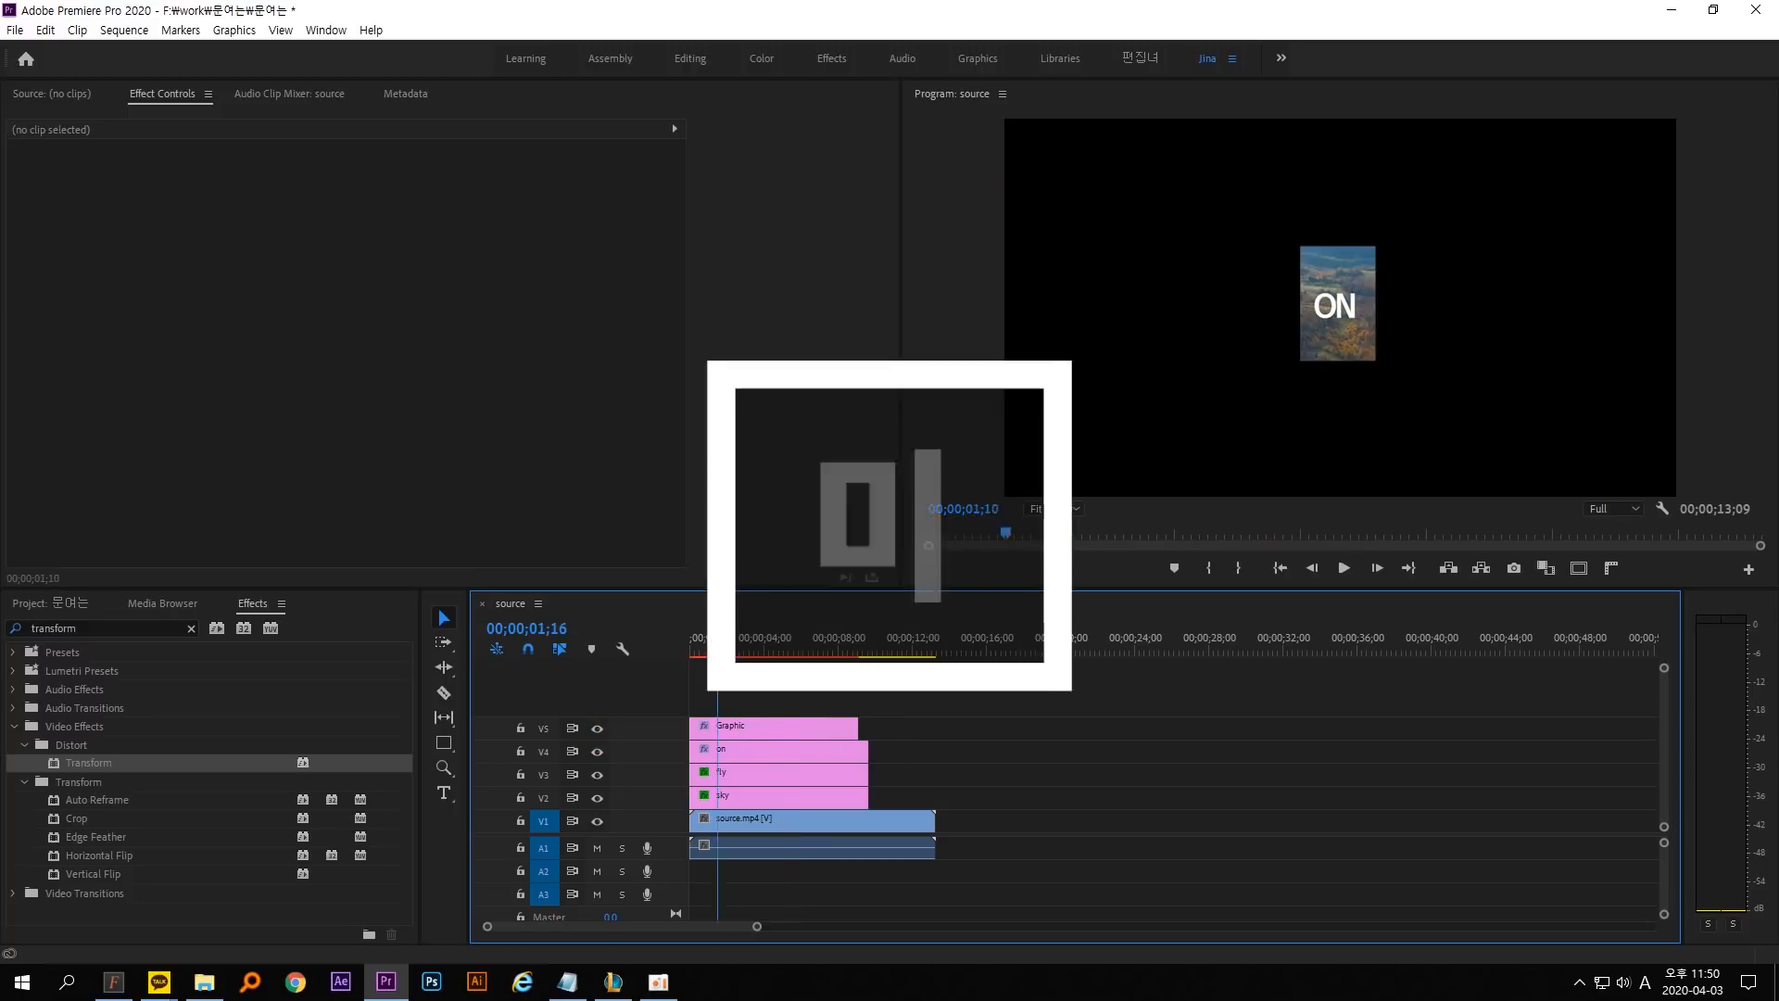
{"action": "left_click_drag", "start_coordinate": [717, 639], "coordinate": [729, 640]}
{"action": "mouse_move", "coordinate": [827, 680]}
{"action": "left_mouse_down"}
{"action": "mouse_move", "coordinate": [824, 612]}
{"action": "mouse_move", "coordinate": [829, 688]}
{"action": "mouse_move", "coordinate": [783, 641]}
{"action": "left_mouse_up"}
Render the sequence's video previews and play the finished title animation from the start.
{"action": "key", "text": "Return"}
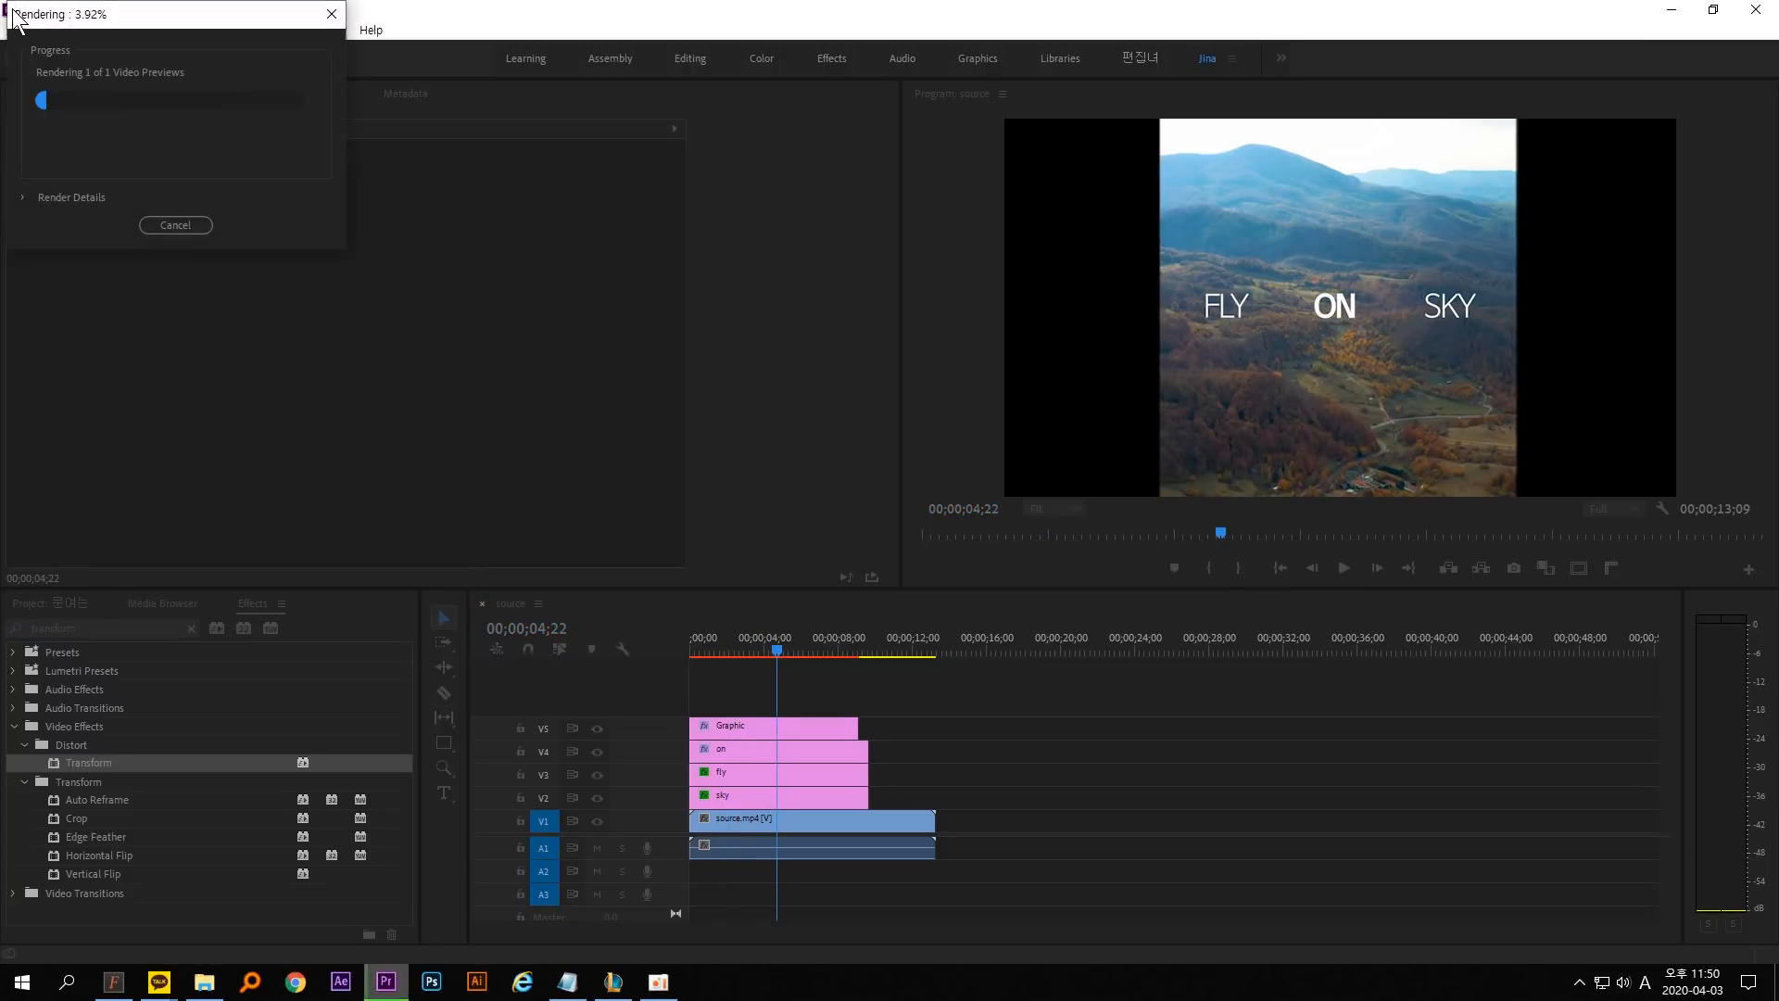
{"action": "left_click_drag", "start_coordinate": [39, 13], "coordinate": [733, 467]}
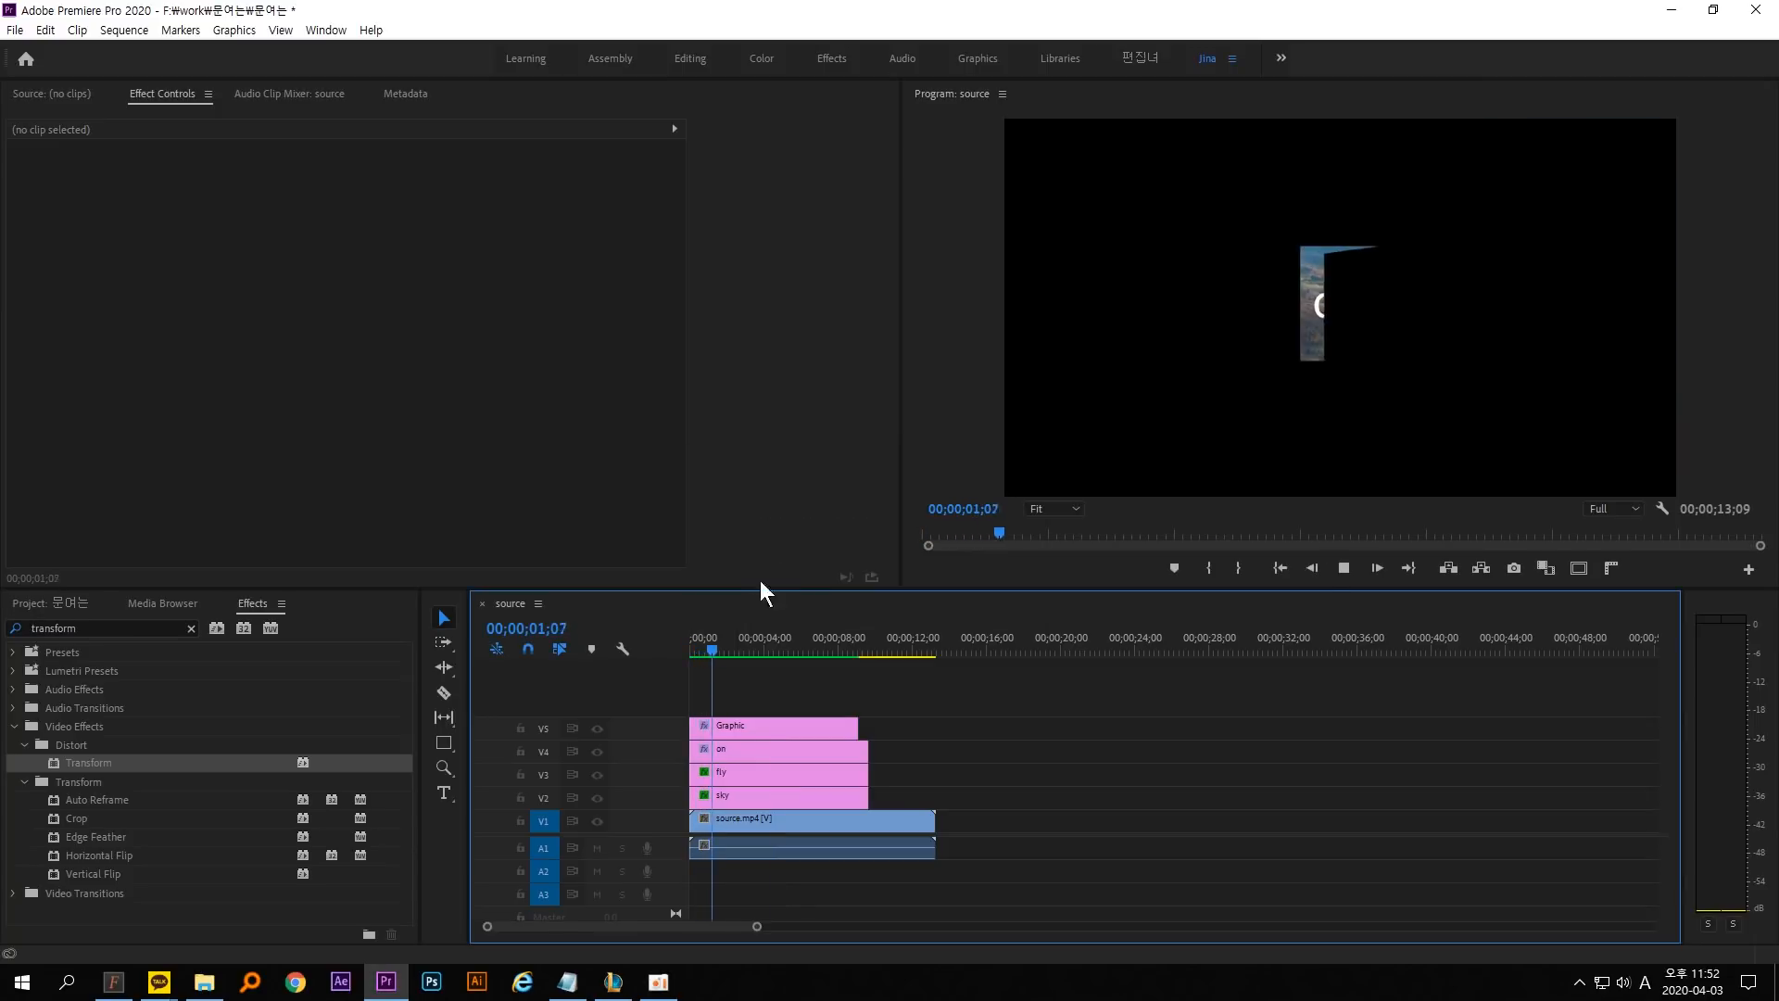
{"action": "left_click_drag", "start_coordinate": [715, 643], "coordinate": [682, 643]}
{"action": "key", "text": "space"}
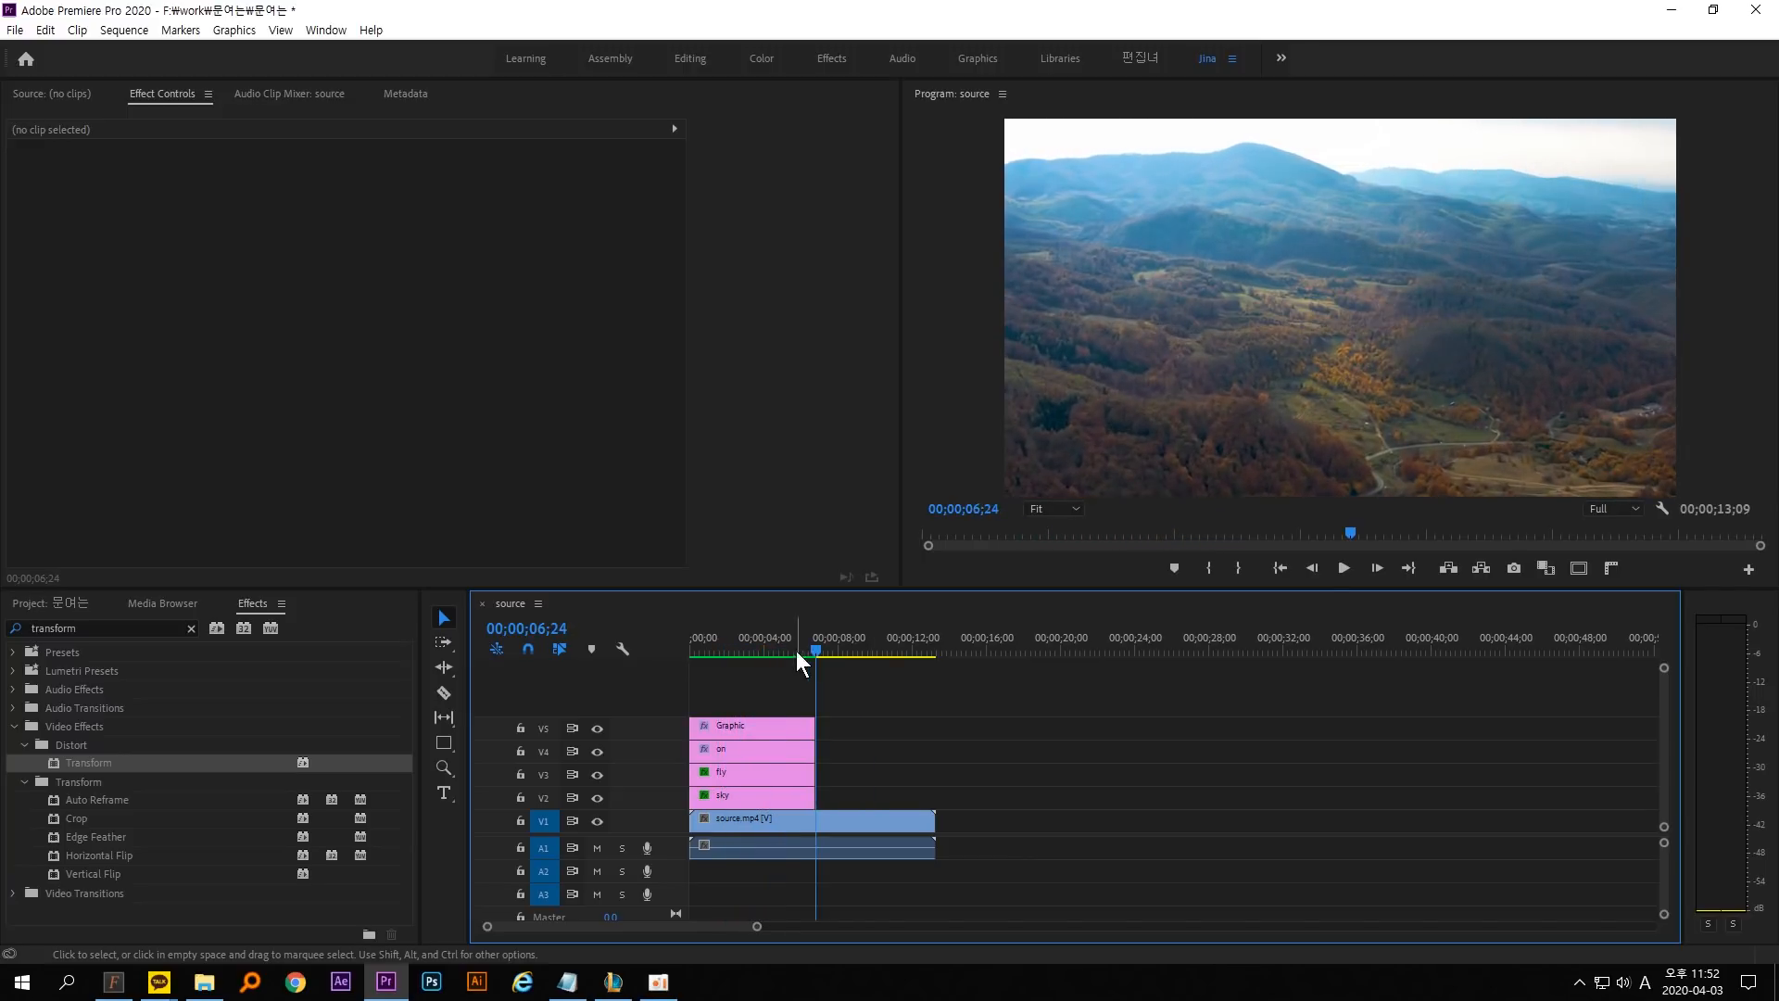
At 00;00;02;01, reveal the mask keyframes of the door shape in the Graphic clip.
{"action": "left_click_drag", "start_coordinate": [777, 644], "coordinate": [728, 646]}
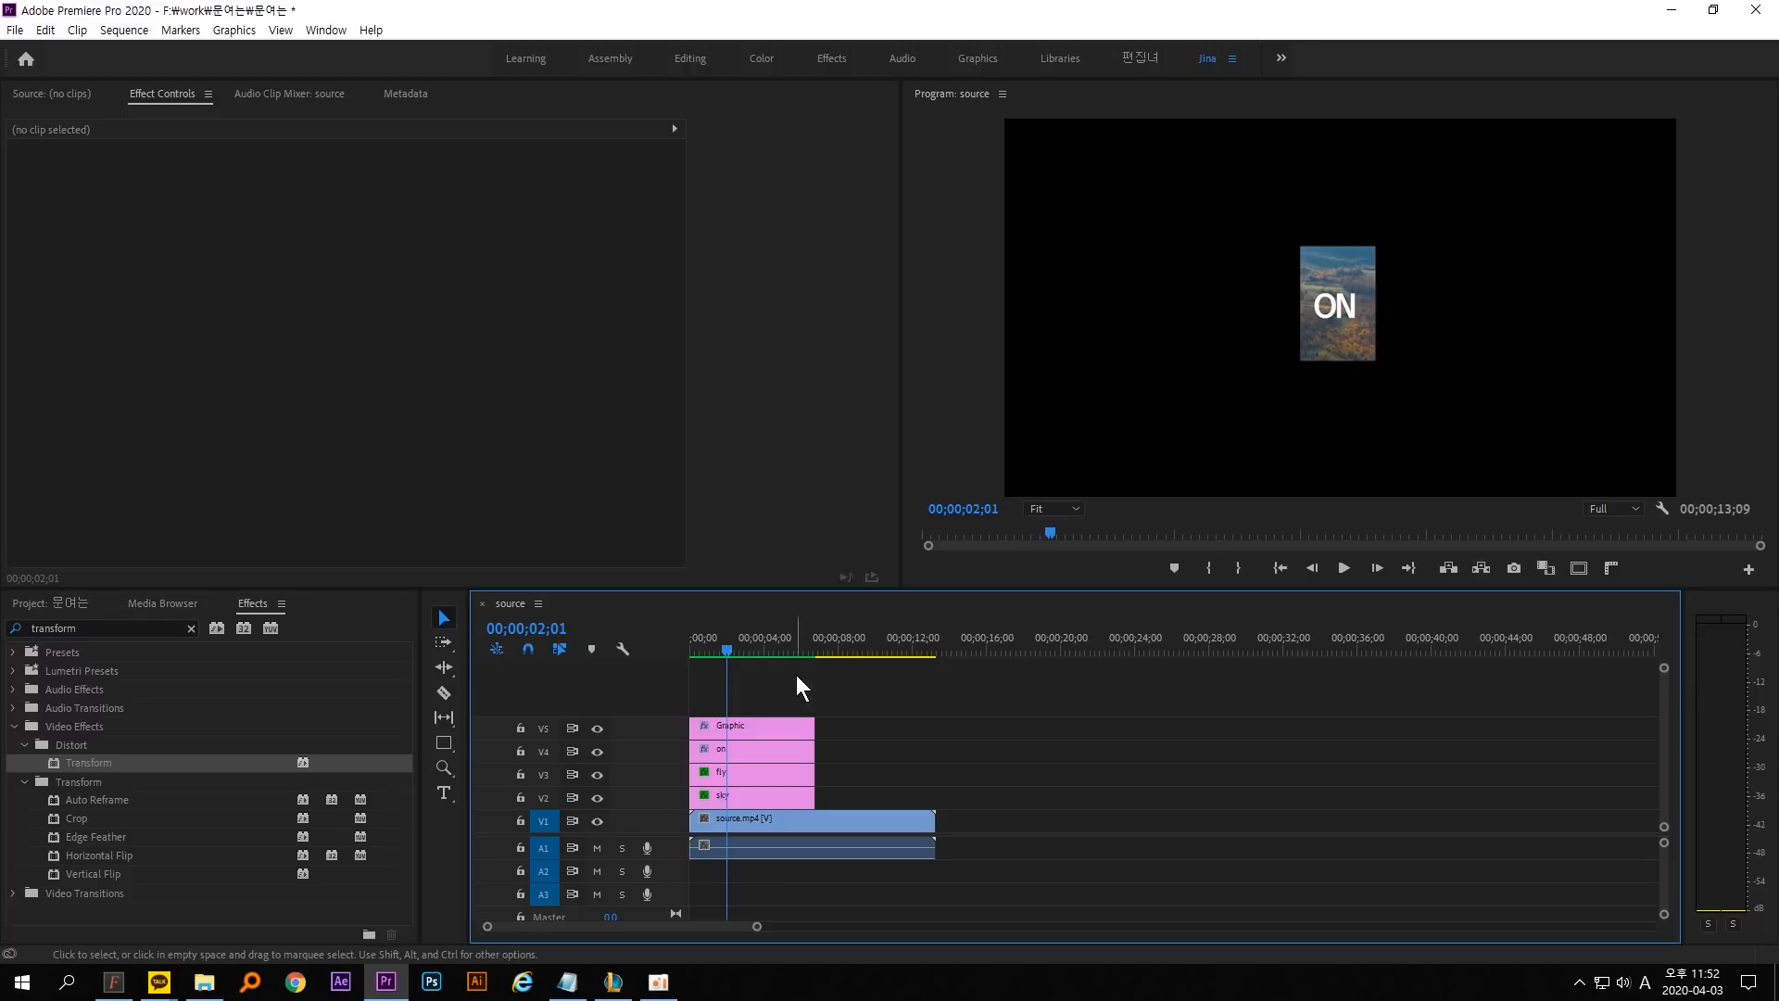
{"action": "left_click", "coordinate": [750, 726]}
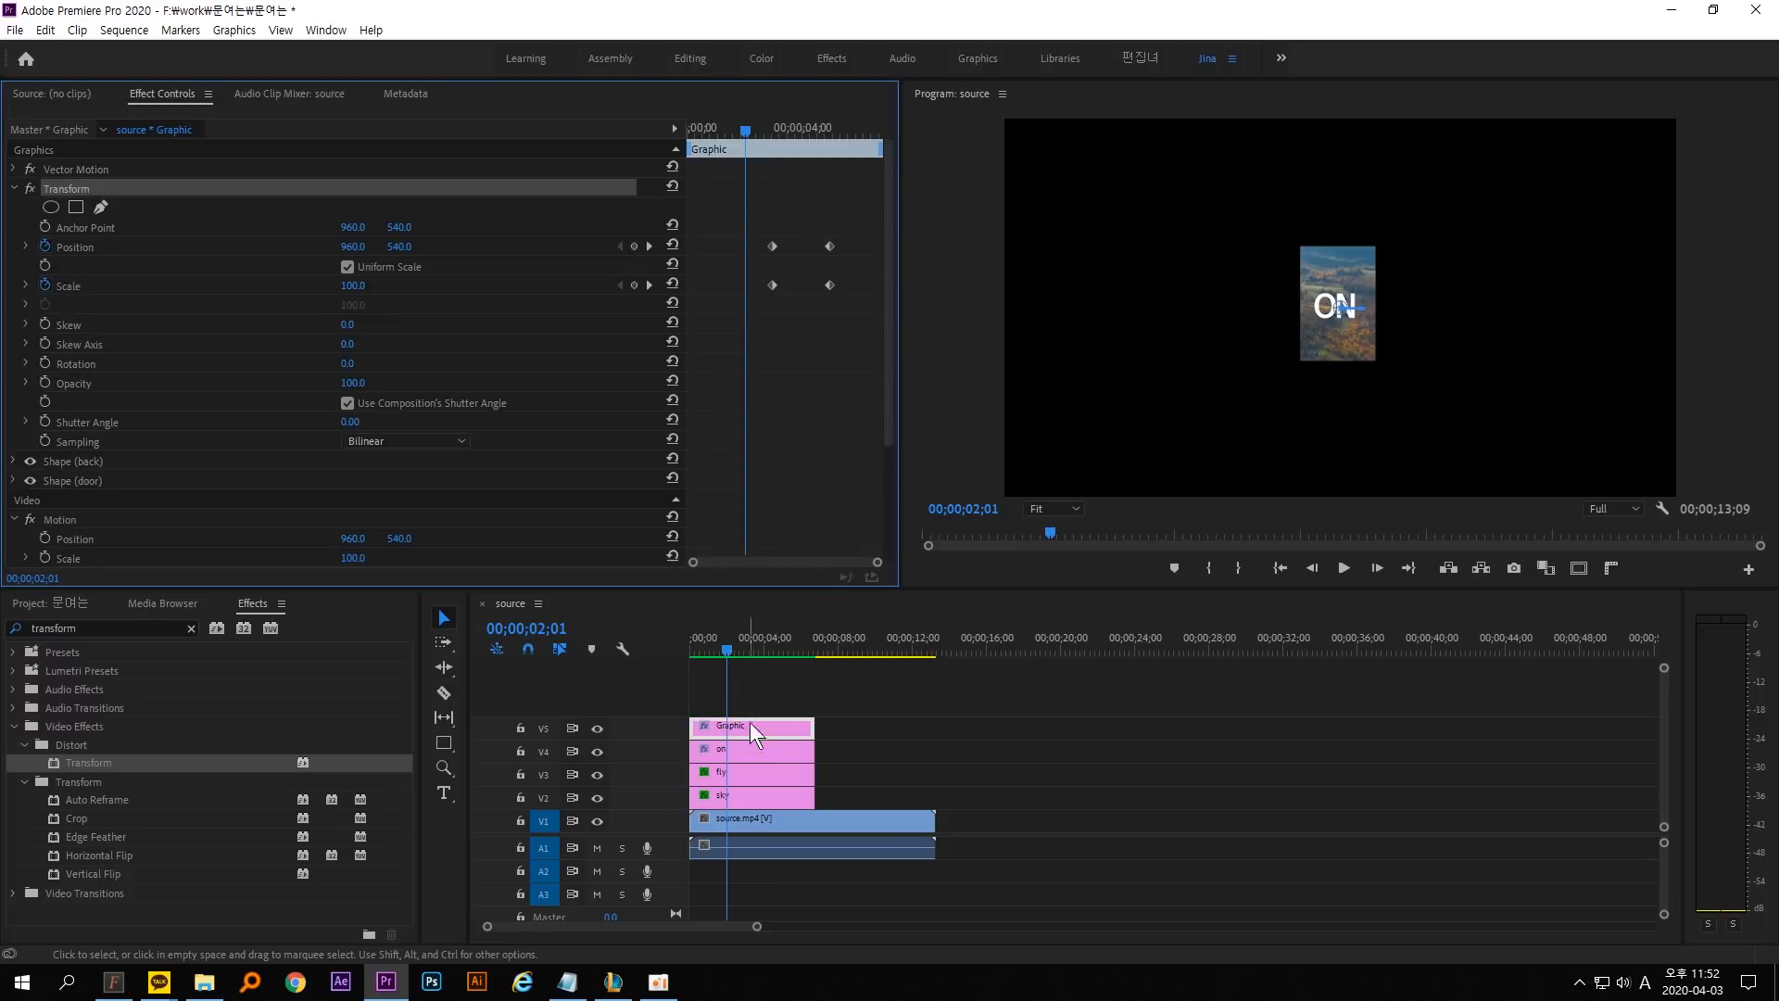
{"action": "left_click", "coordinate": [15, 189]}
{"action": "left_click", "coordinate": [67, 210]}
{"action": "left_click", "coordinate": [81, 227]}
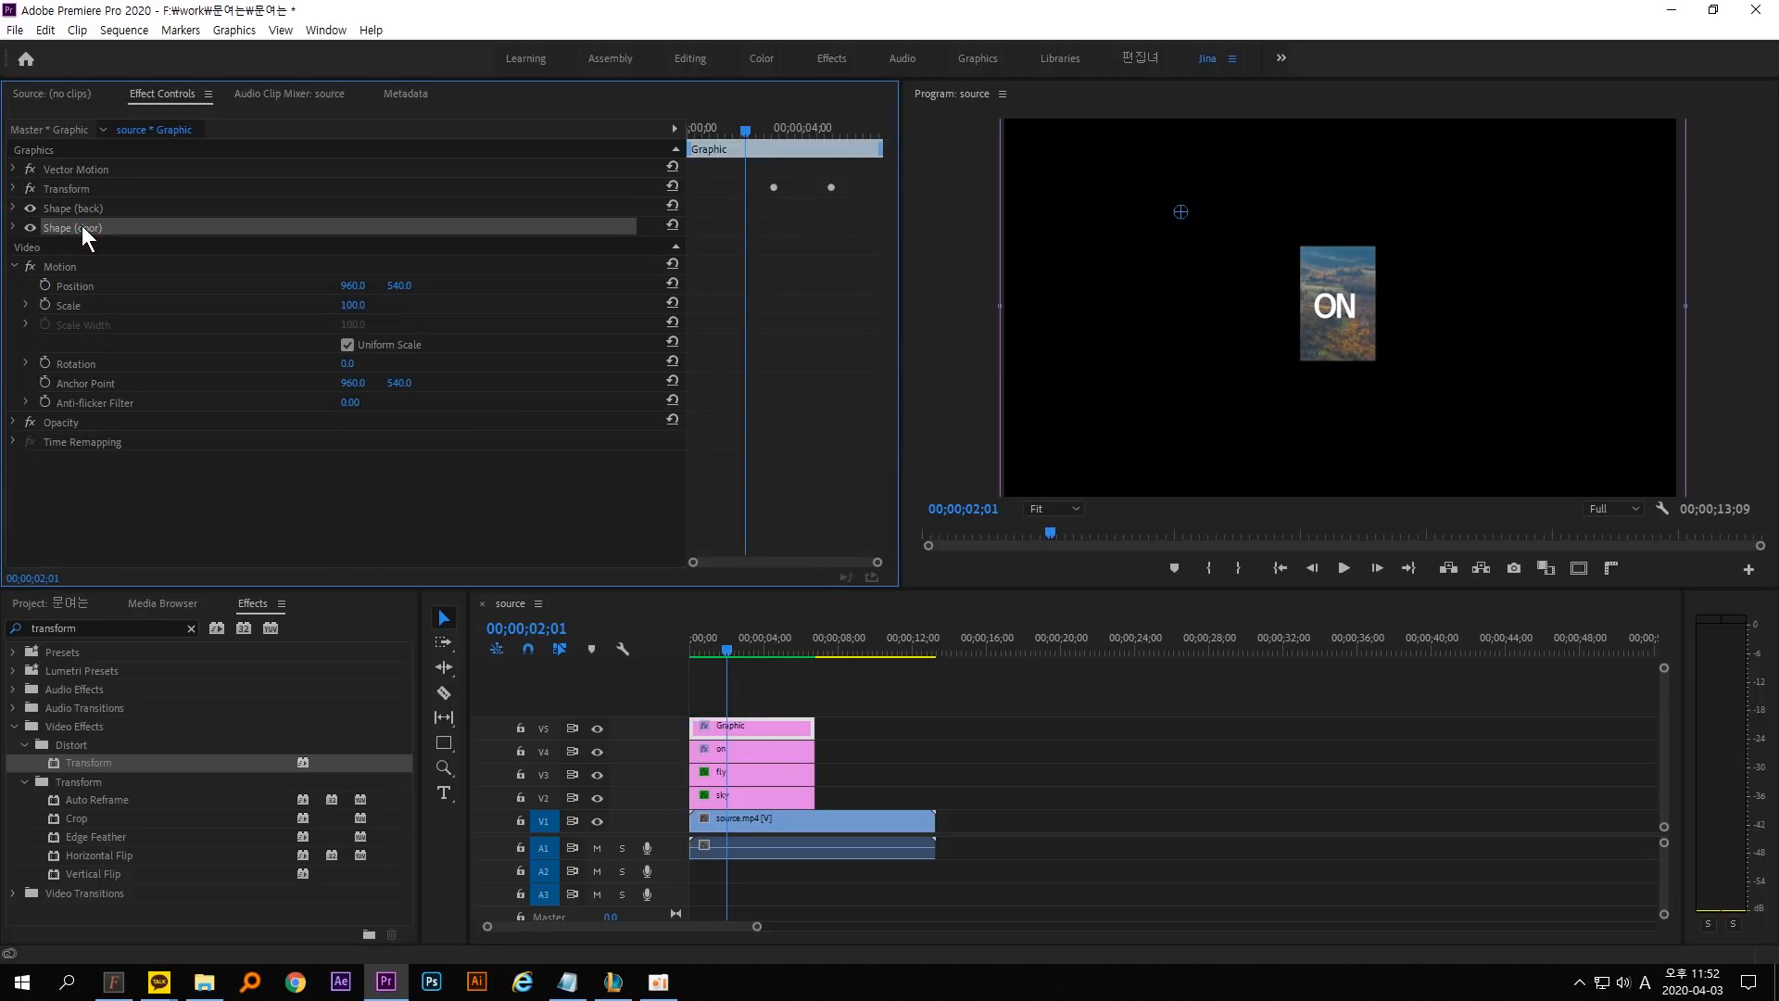
{"action": "left_click", "coordinate": [14, 228]}
Check the interpolation options for the door shape's second Mask Path keyframe, and move the playhead to 00;00;06;08.
{"action": "right_click", "coordinate": [743, 283]}
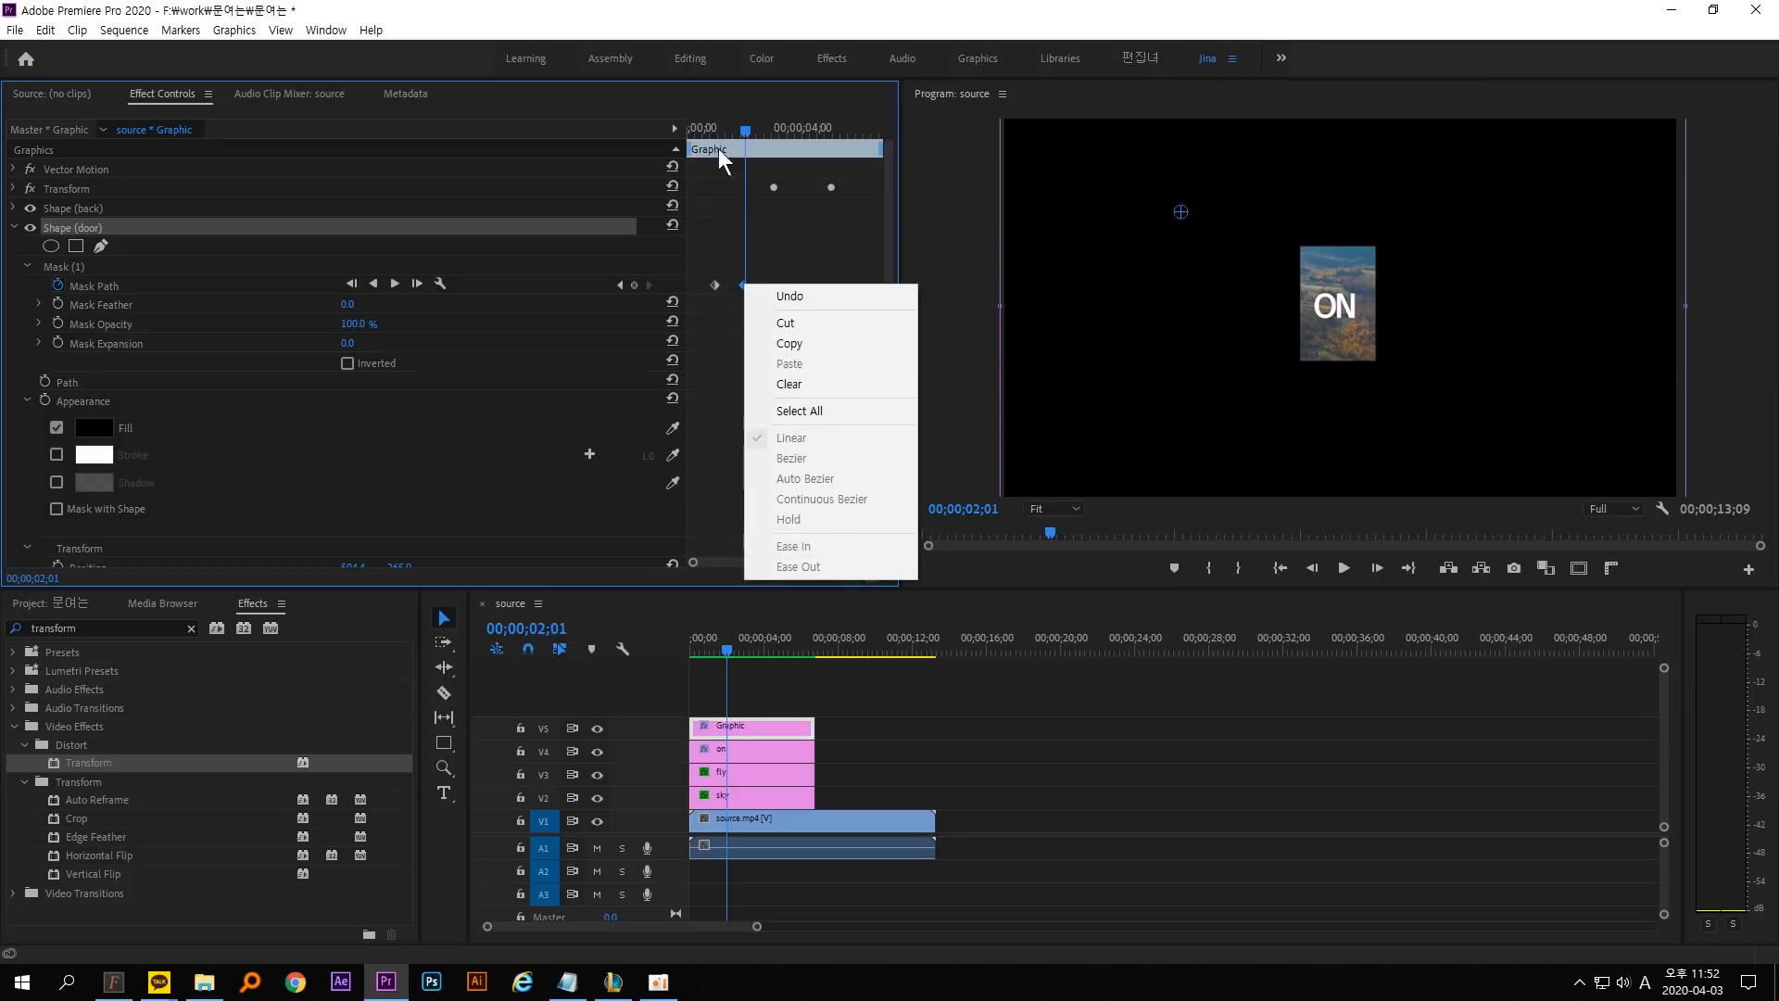
{"action": "left_click_drag", "start_coordinate": [742, 130], "coordinate": [742, 130]}
{"action": "right_click", "coordinate": [741, 285]}
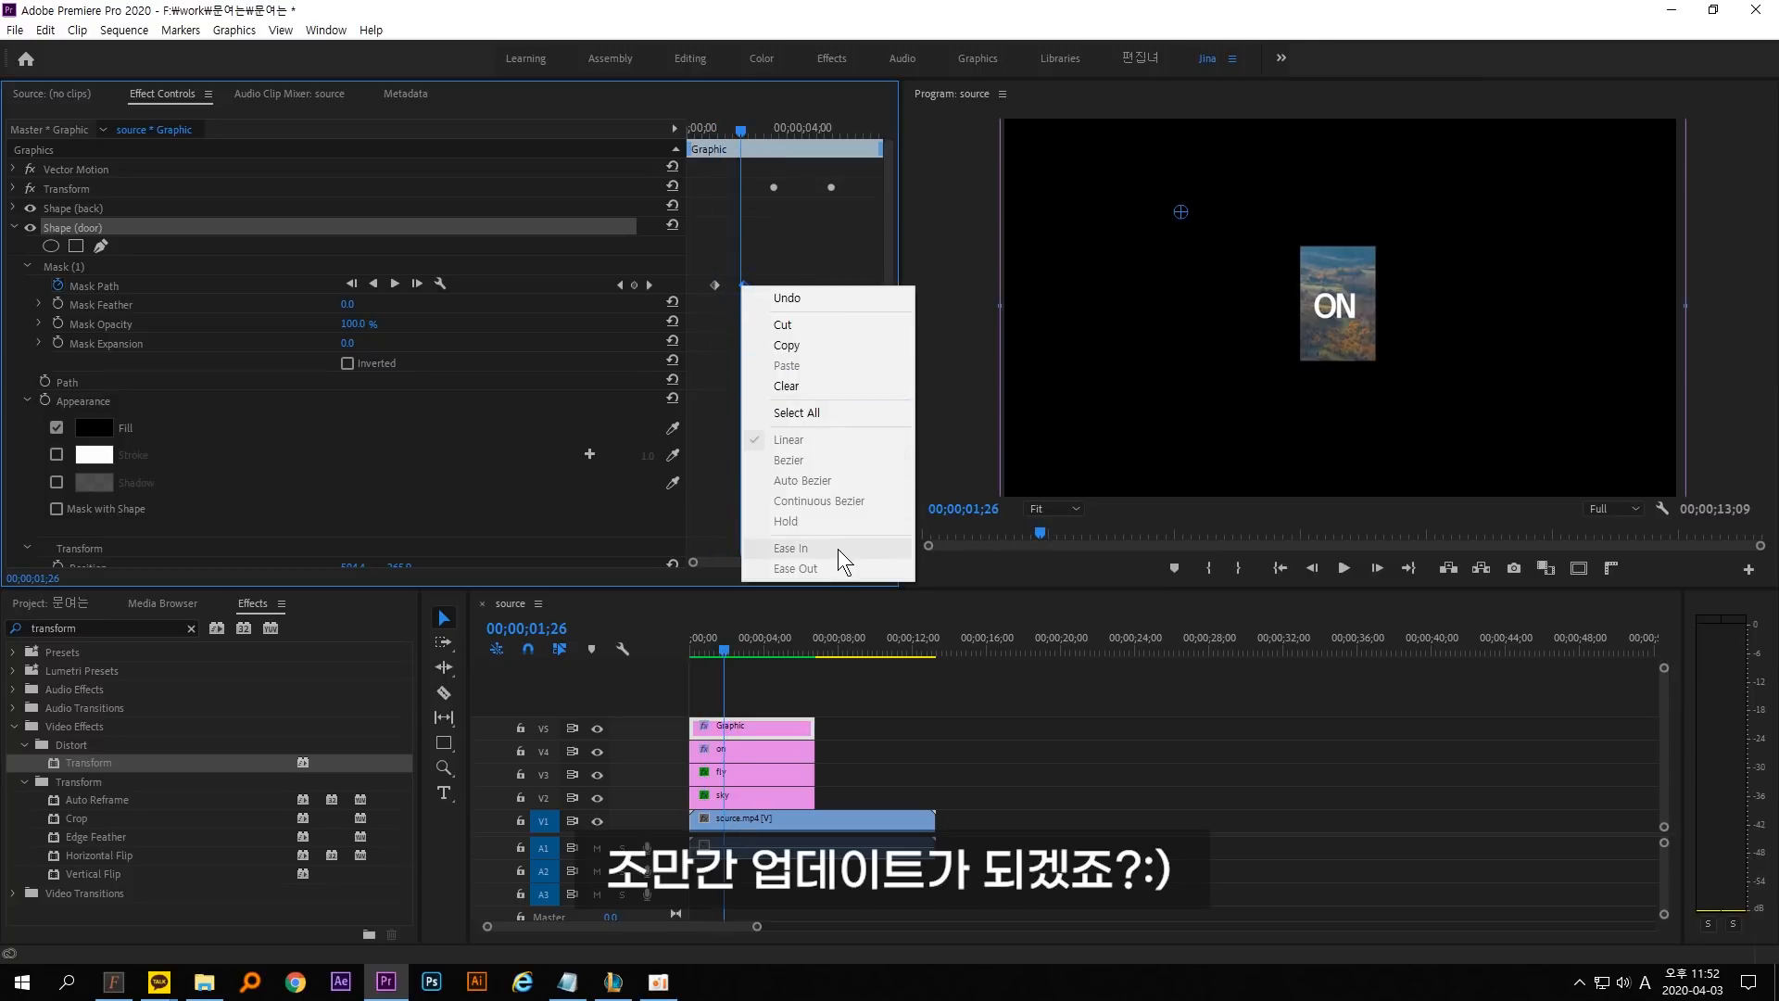
{"action": "left_click", "coordinate": [806, 223]}
{"action": "left_click", "coordinate": [742, 119]}
{"action": "left_click_drag", "start_coordinate": [742, 118], "coordinate": [980, 639]}
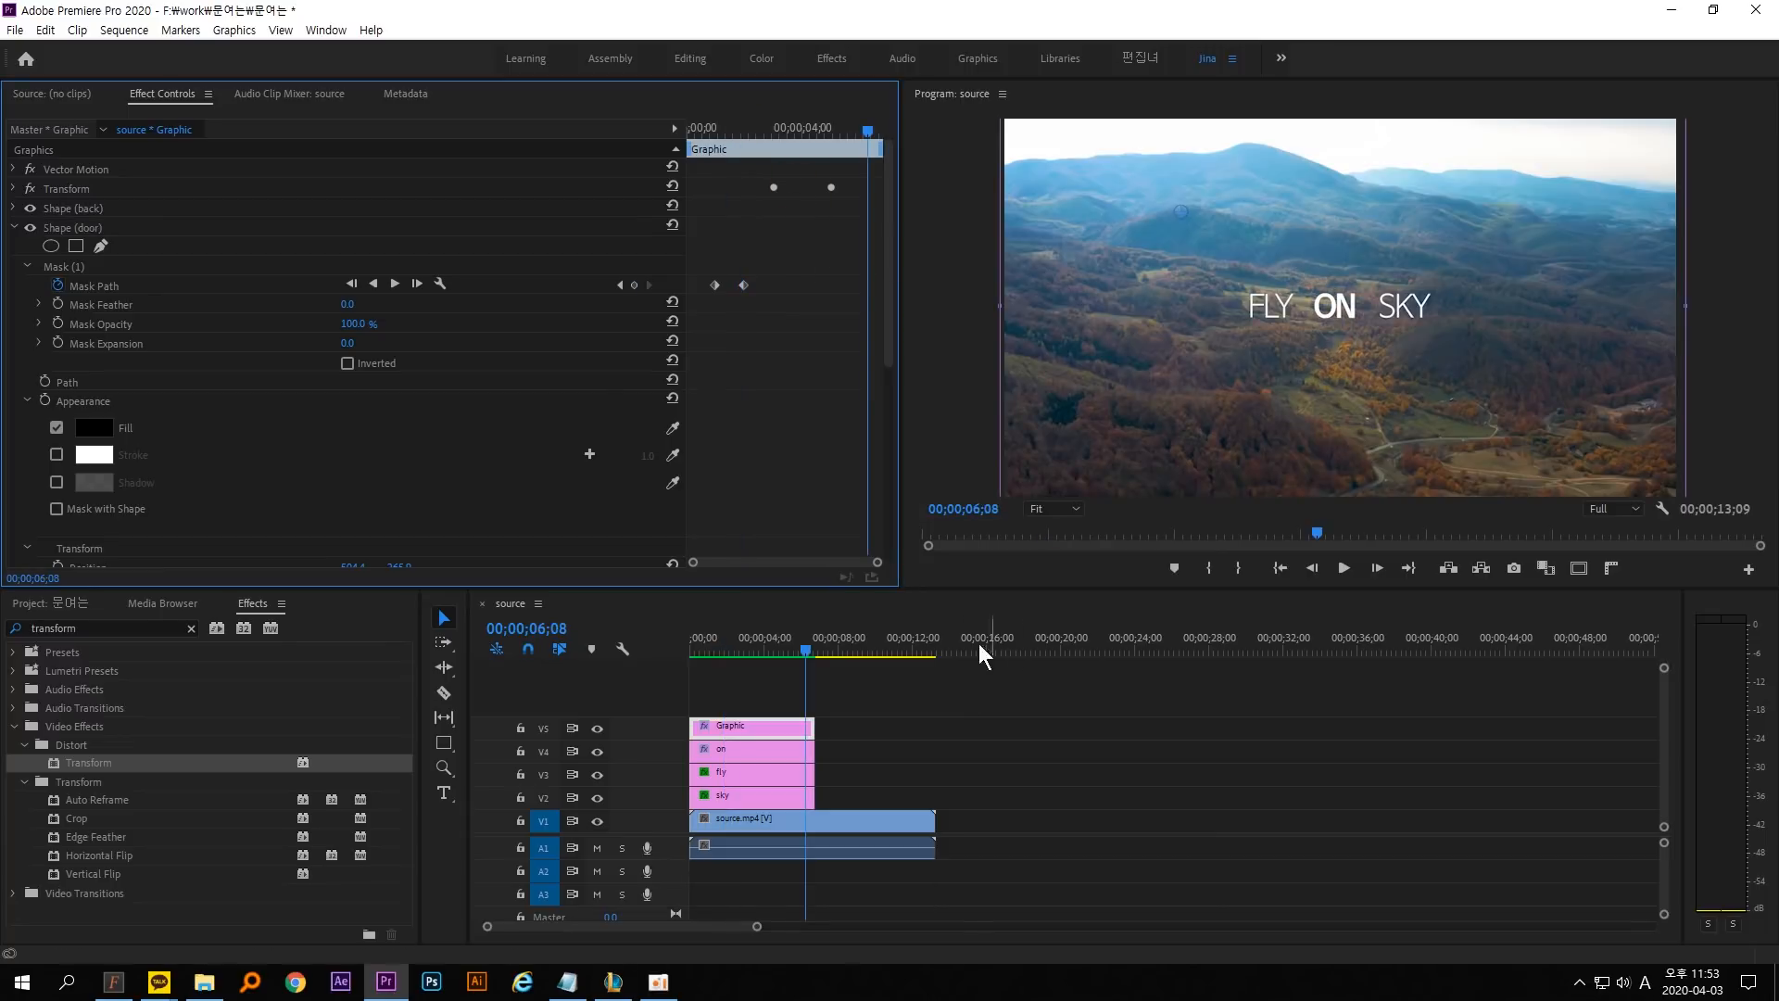
{"action": "mouse_move", "coordinate": [553, 503]}
{"action": "left_mouse_down"}
{"action": "mouse_move", "coordinate": [624, 248]}
{"action": "mouse_move", "coordinate": [740, 434]}
{"action": "mouse_move", "coordinate": [809, 209]}
{"action": "mouse_move", "coordinate": [944, 438]}
{"action": "left_mouse_up"}
{"action": "mouse_move", "coordinate": [1093, 353]}
{"action": "left_mouse_down"}
{"action": "mouse_move", "coordinate": [1224, 399]}
{"action": "mouse_move", "coordinate": [1104, 401]}
{"action": "mouse_move", "coordinate": [1090, 340]}
{"action": "mouse_move", "coordinate": [1168, 335]}
{"action": "mouse_move", "coordinate": [1185, 381]}
{"action": "mouse_move", "coordinate": [1192, 422]}
{"action": "mouse_move", "coordinate": [1142, 482]}
{"action": "left_mouse_up"}
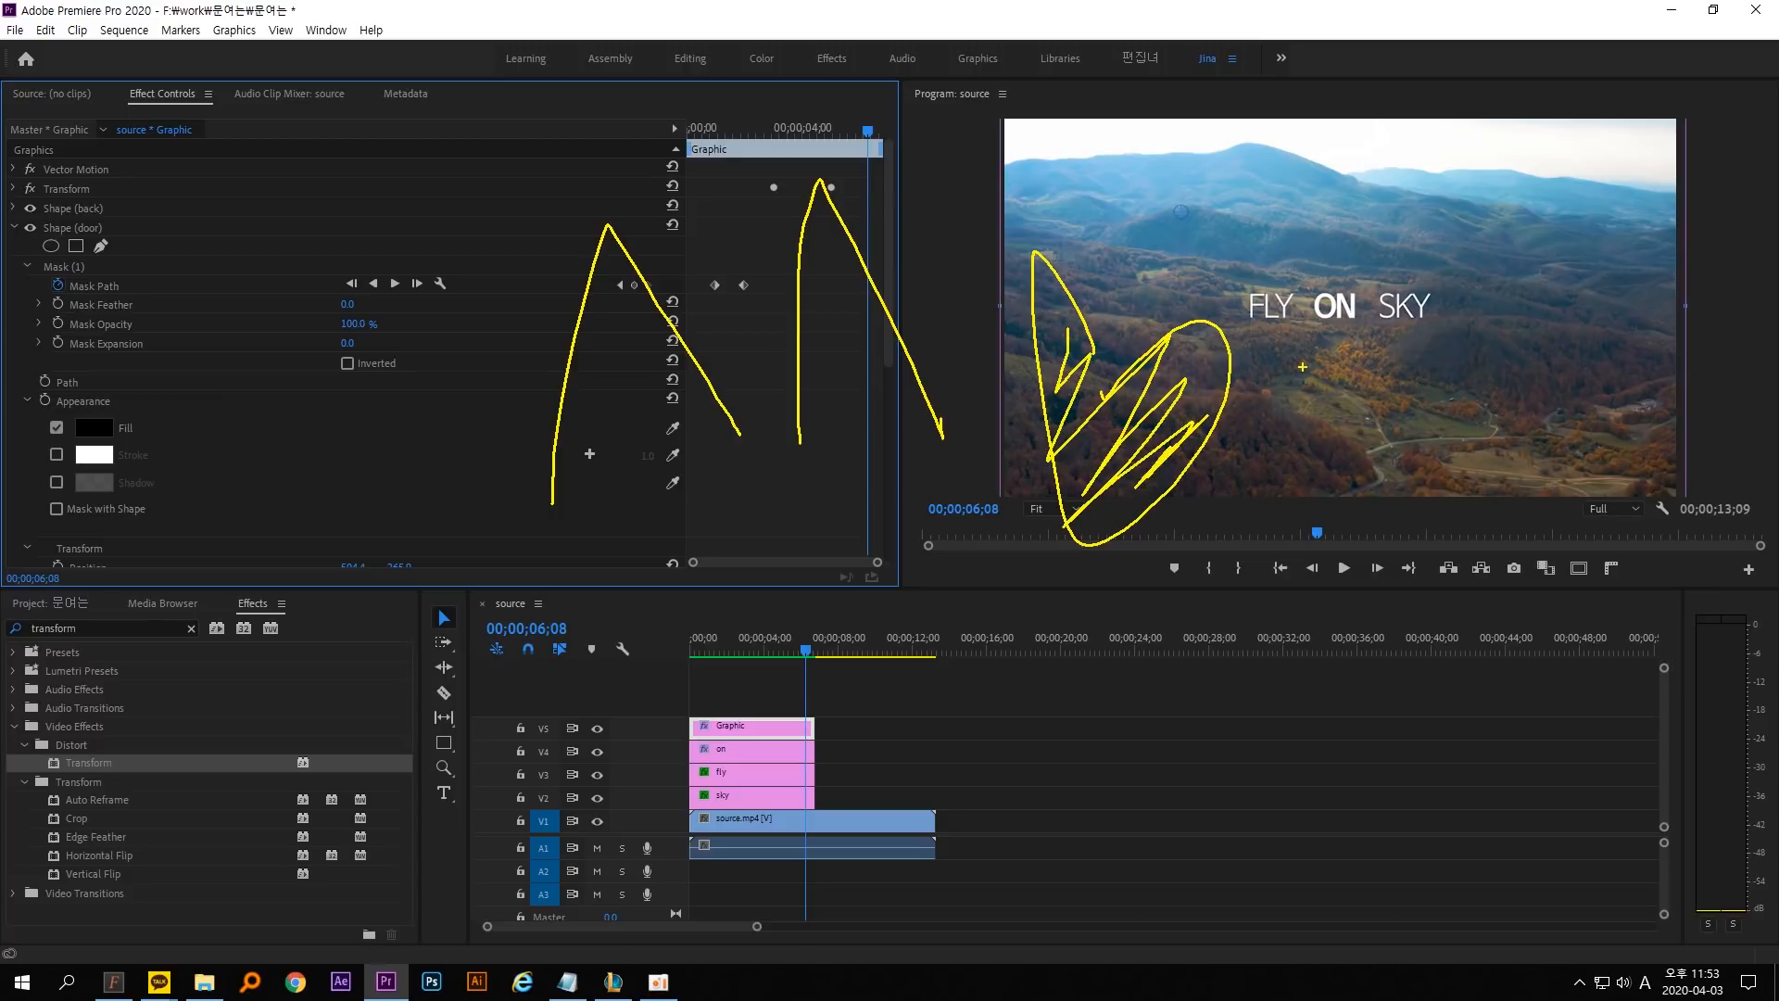